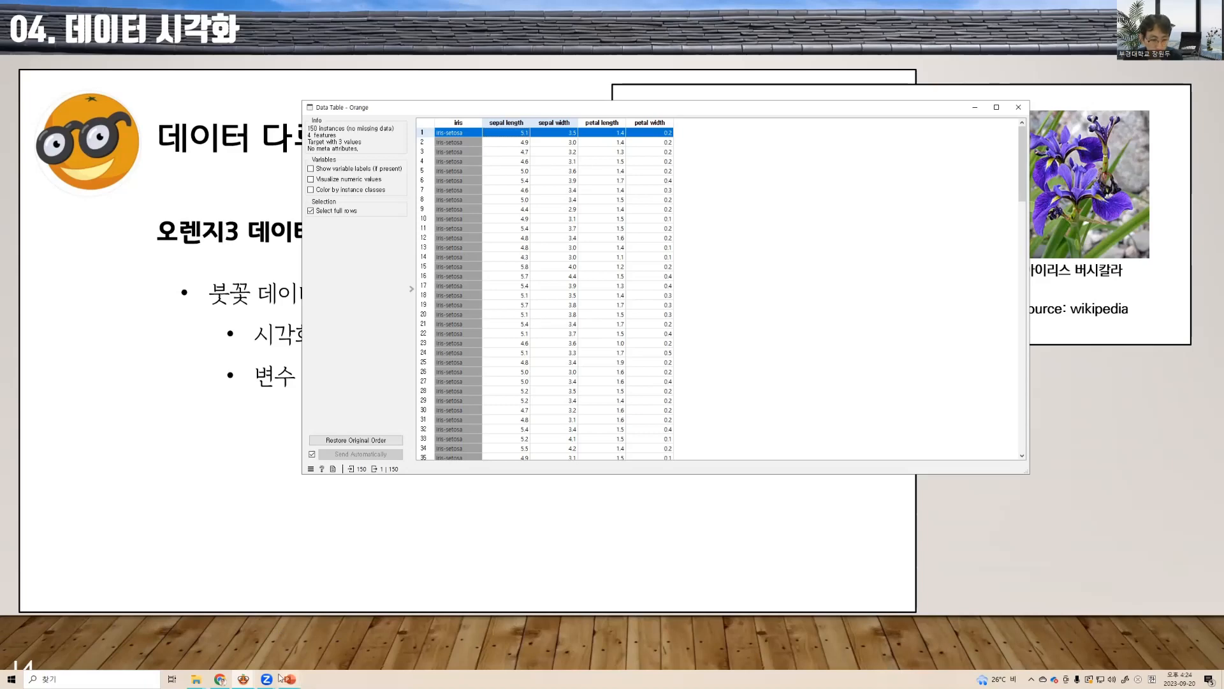
Switch to the Orange workflow canvas containing the Datasets and Data Table widgets
left_click(243, 678)
left_click(195, 649)
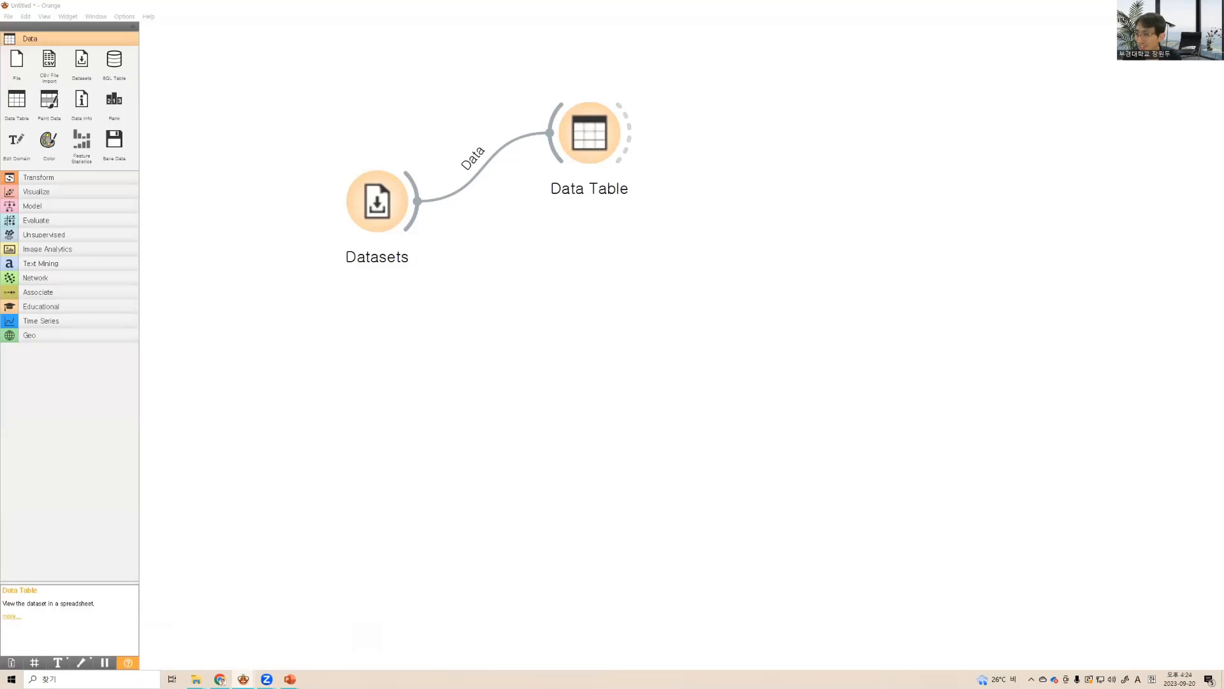
left_click_drag(410, 222, 559, 240)
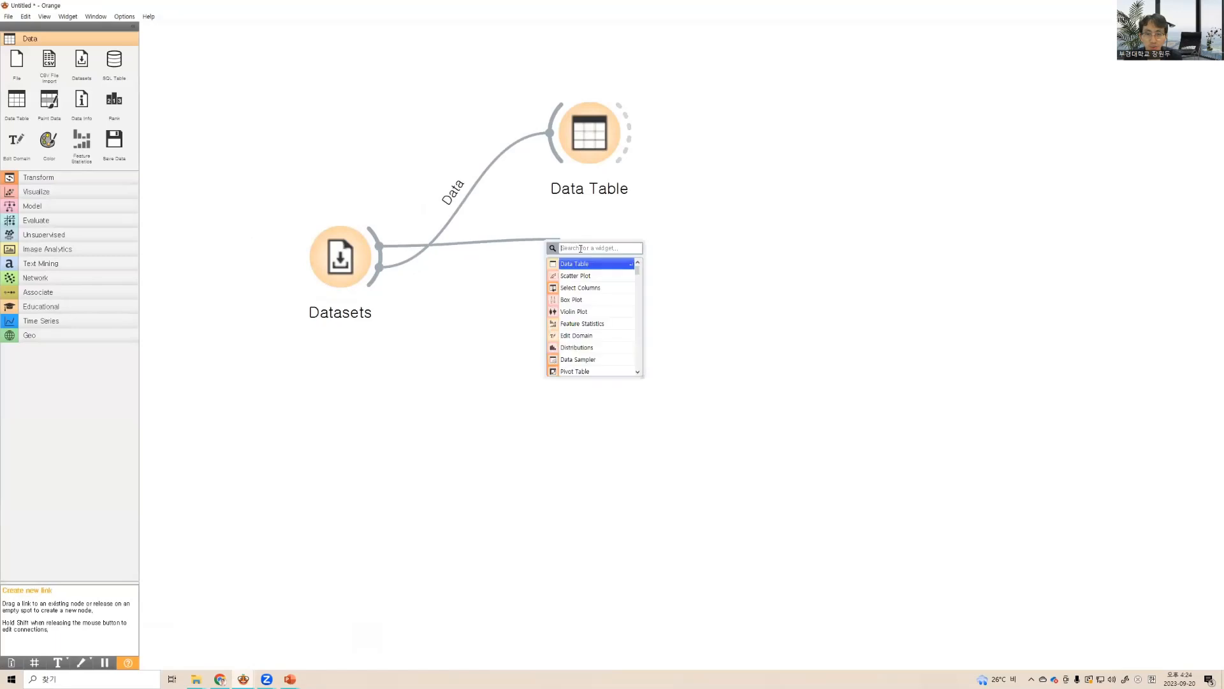
type("di")
left_click(426, 317)
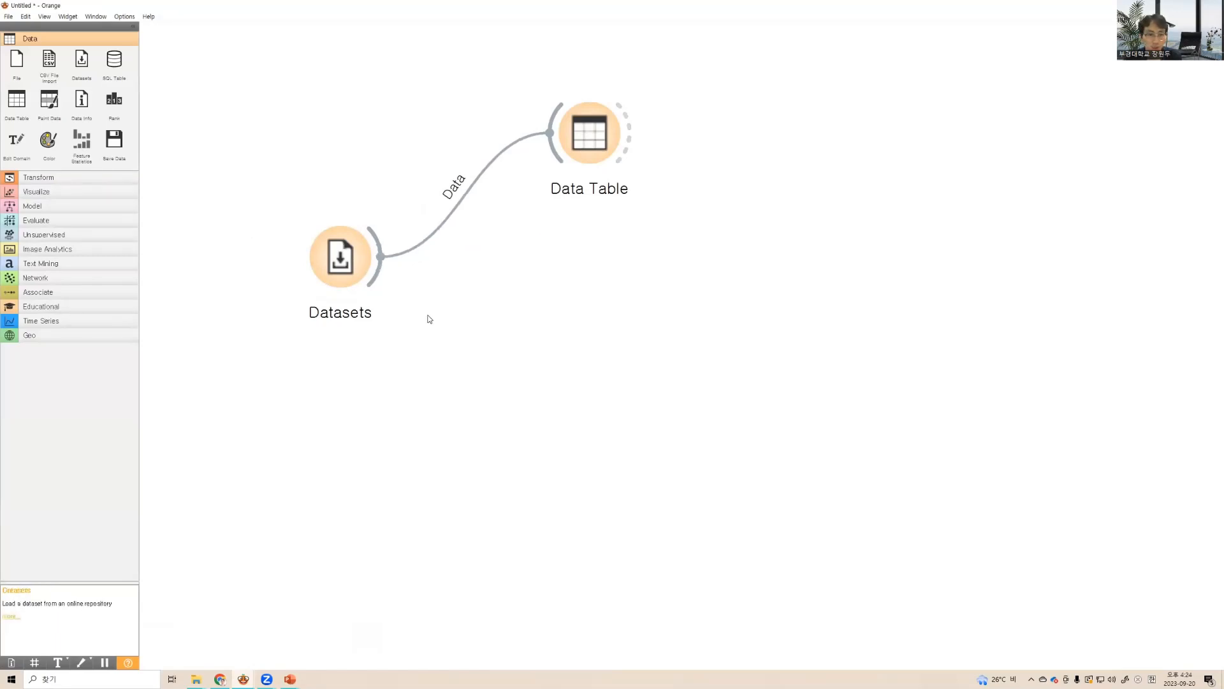
Add a Distributions widget fed by Datasets and open its chart in an enlarged window
left_click_drag(386, 251, 538, 269)
type("dis")
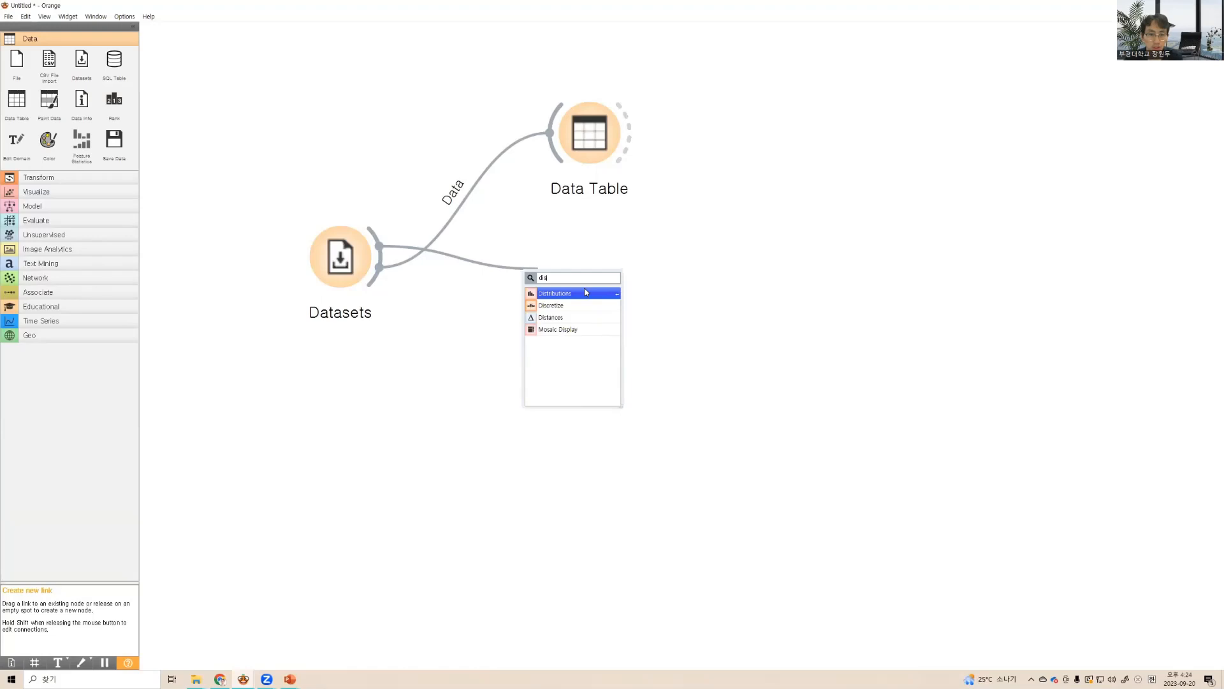
key("Return")
double_click(581, 276)
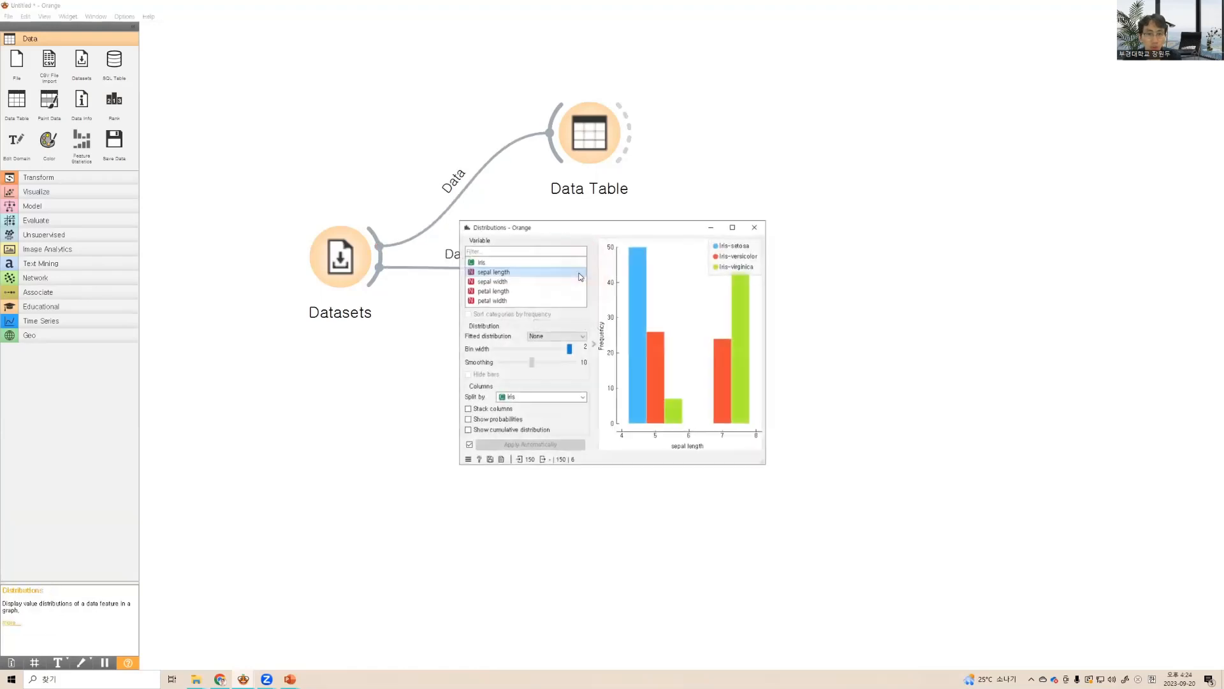
left_click_drag(609, 232, 480, 135)
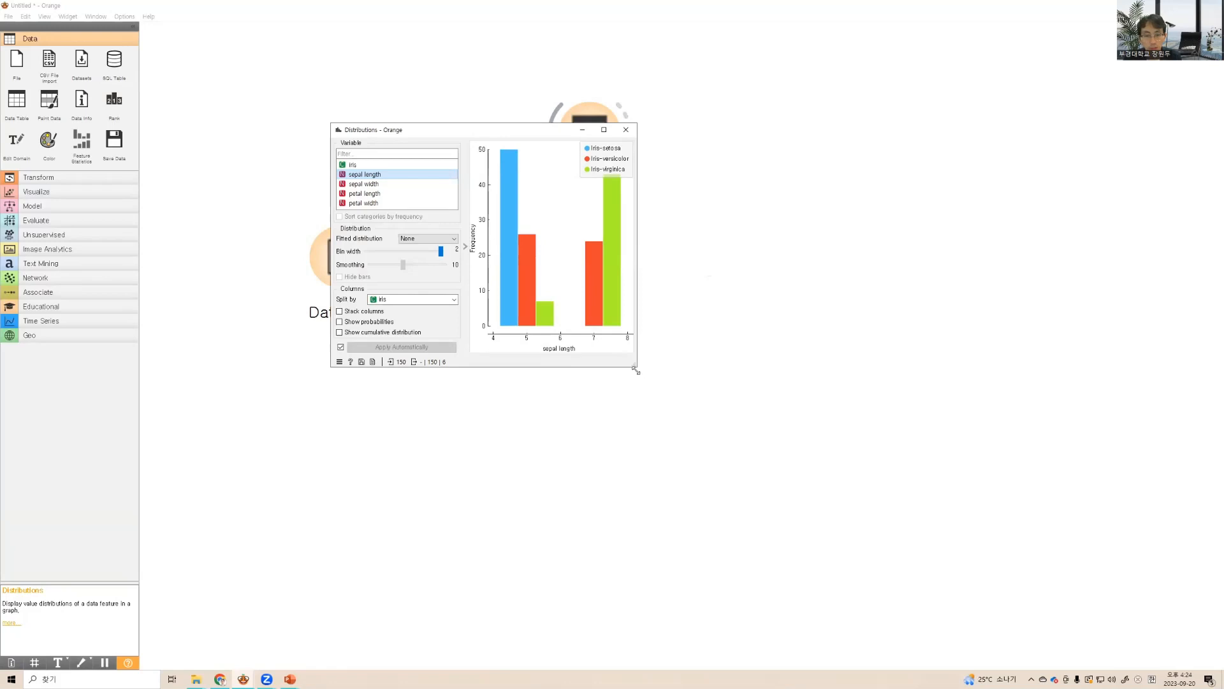
left_click_drag(636, 369, 998, 455)
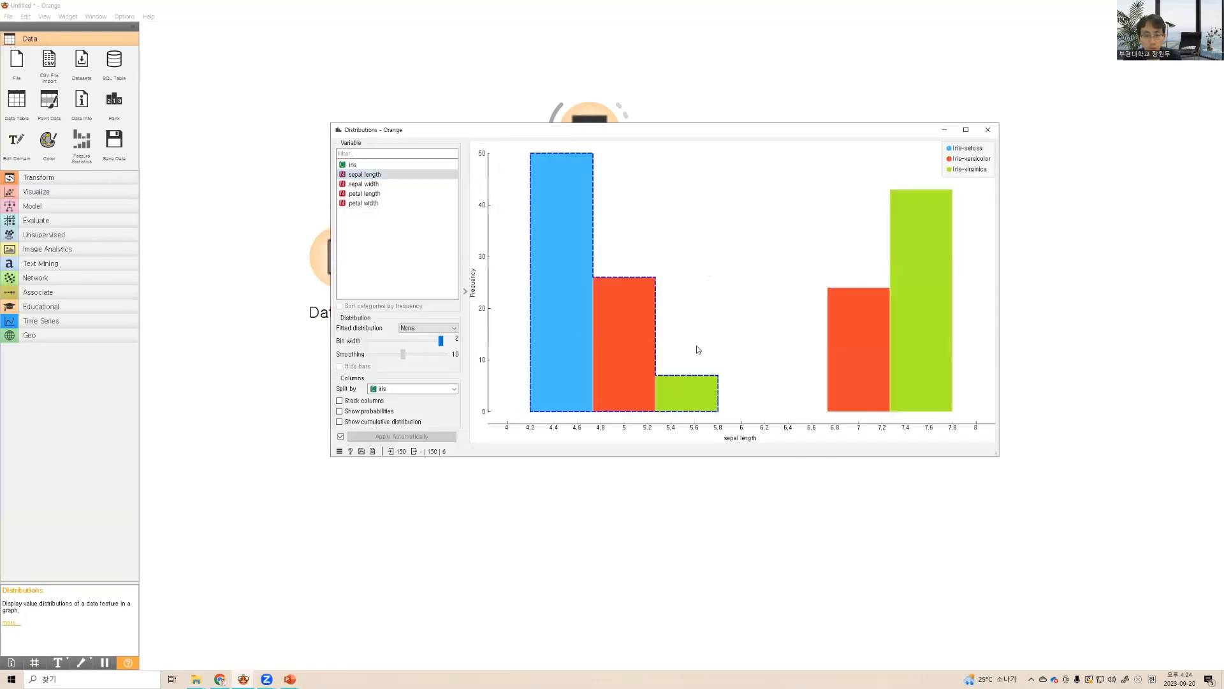
Compare the distributions of sepal width, sepal length and petal width split by iris, and close the chart window
left_click(376, 185)
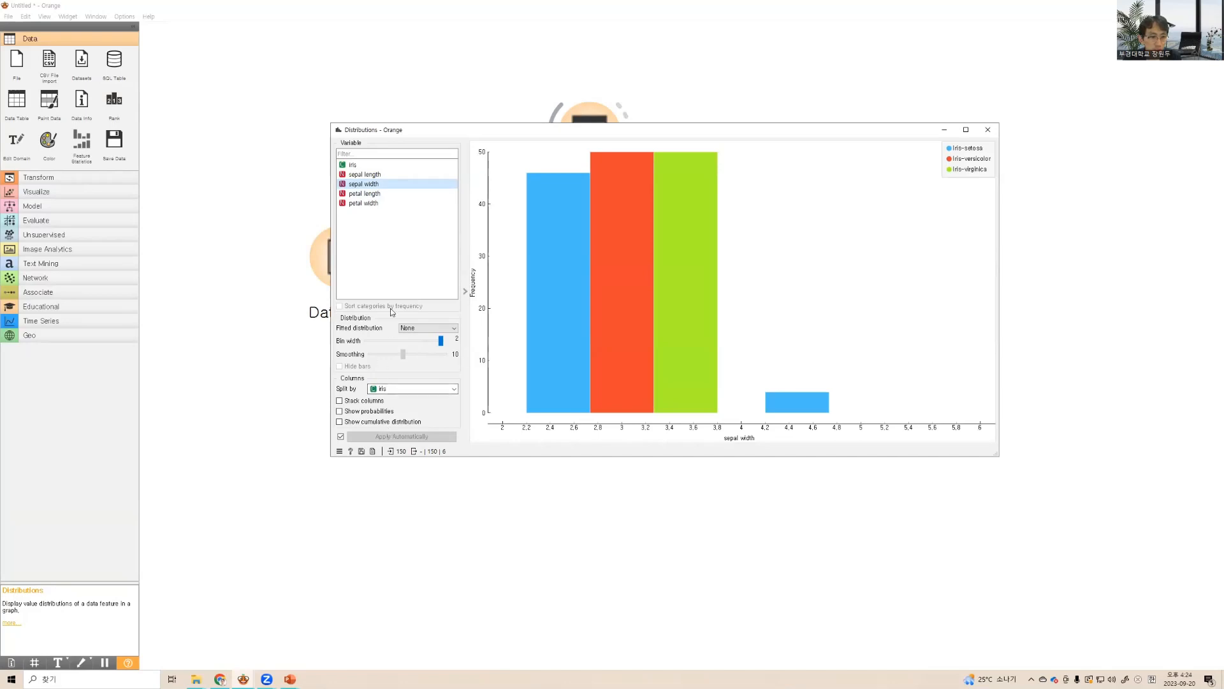
left_click(385, 174)
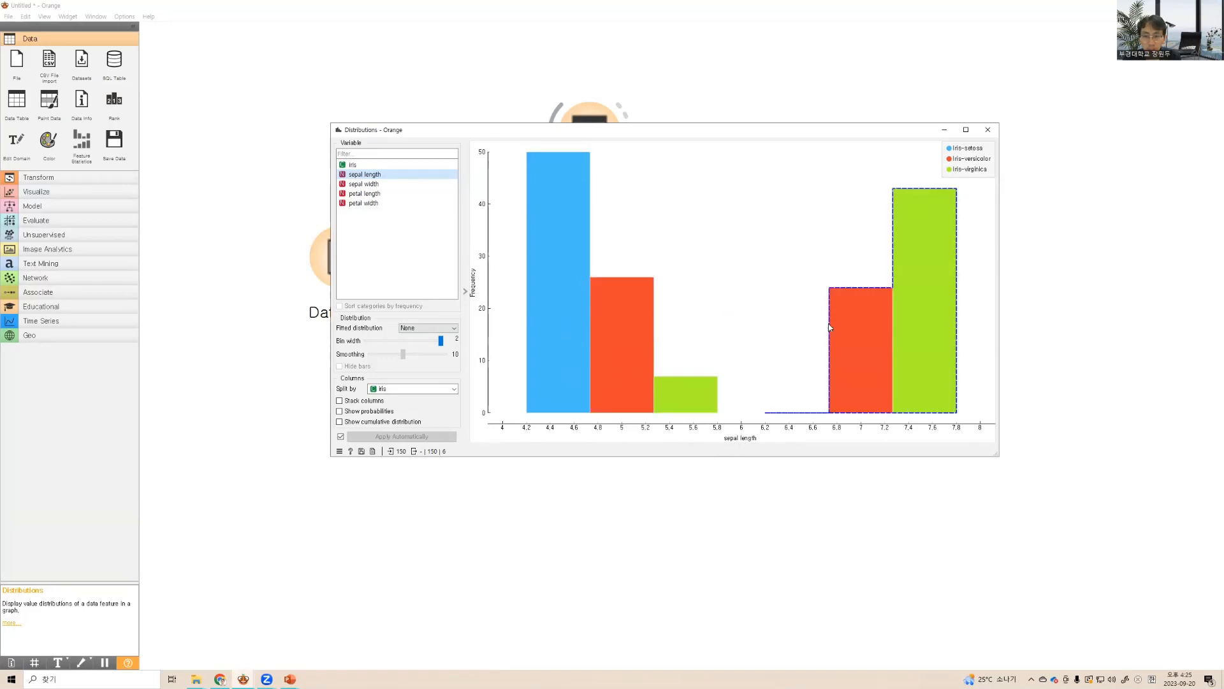
left_click(377, 184)
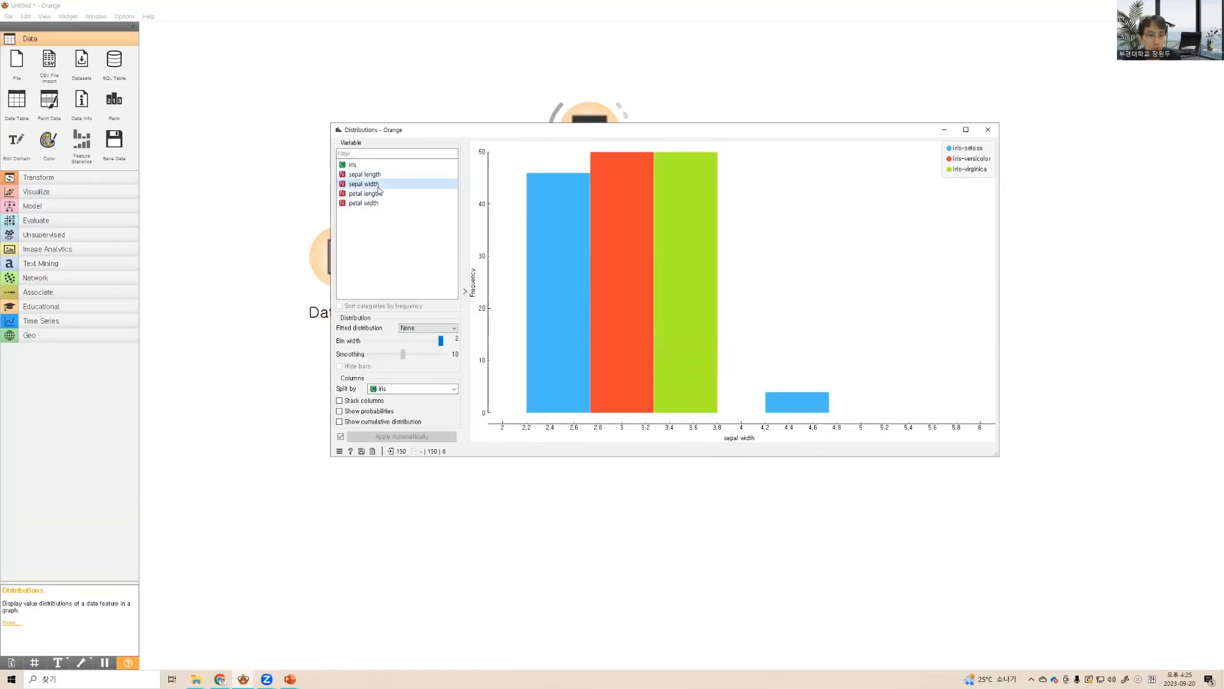
left_click(377, 204)
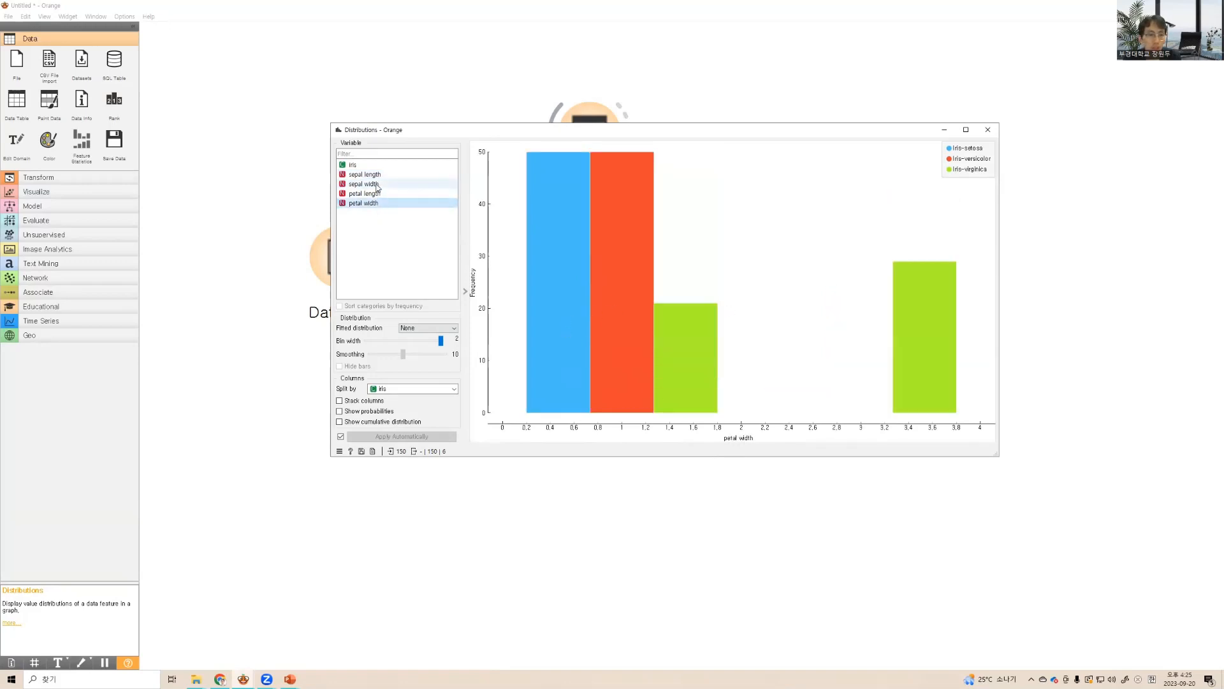
left_click(377, 193)
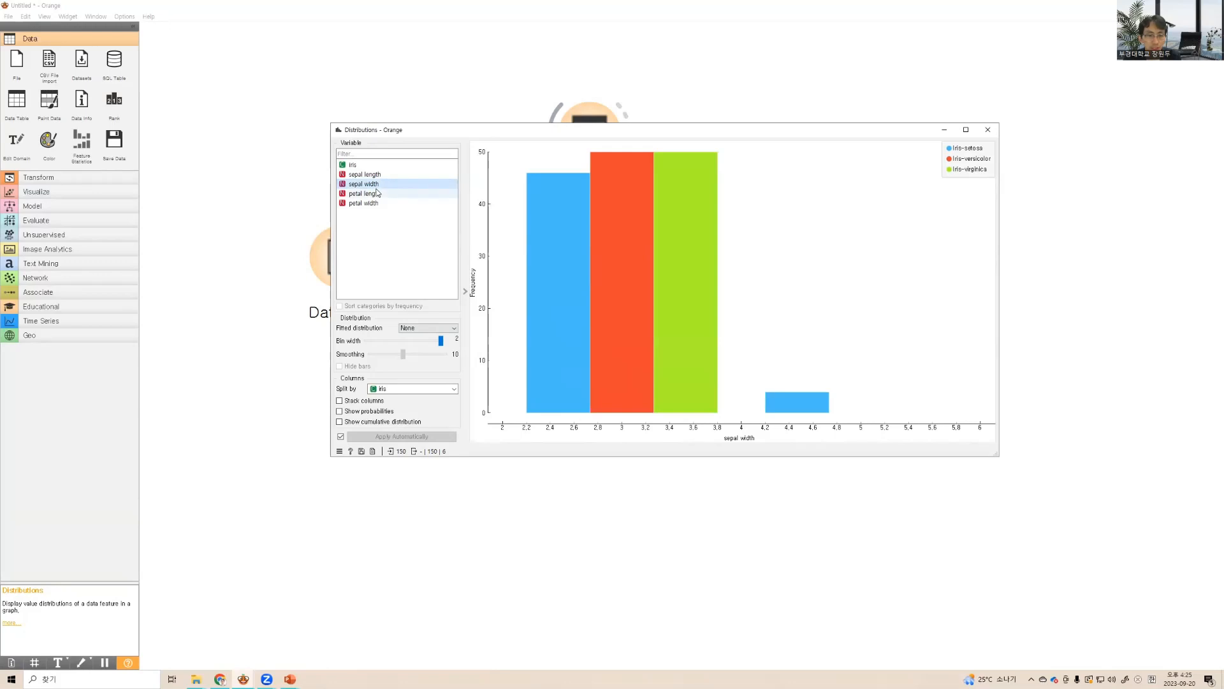
left_click(995, 131)
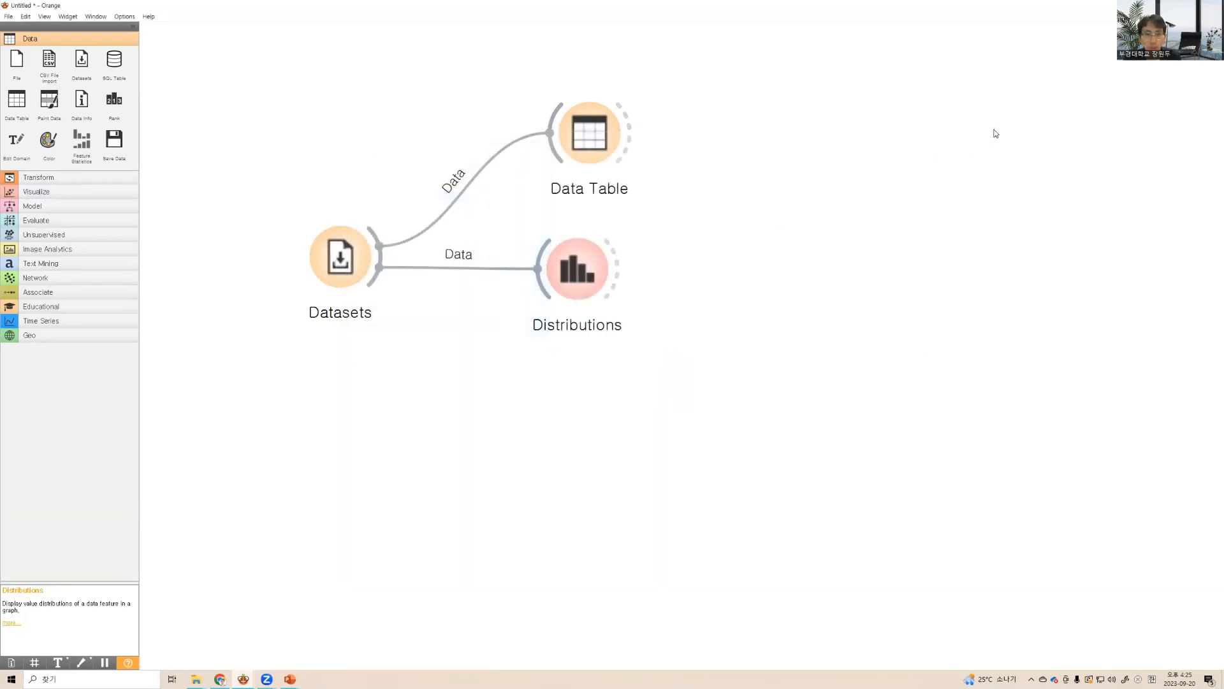
Rearrange the workflow by moving the Data Table and Distributions widgets higher and Datasets lower on the canvas
left_click(346, 290)
left_click_drag(347, 290, 343, 300)
left_click_drag(573, 270, 618, 260)
left_click_drag(610, 187, 576, 147)
left_click_drag(620, 259, 611, 187)
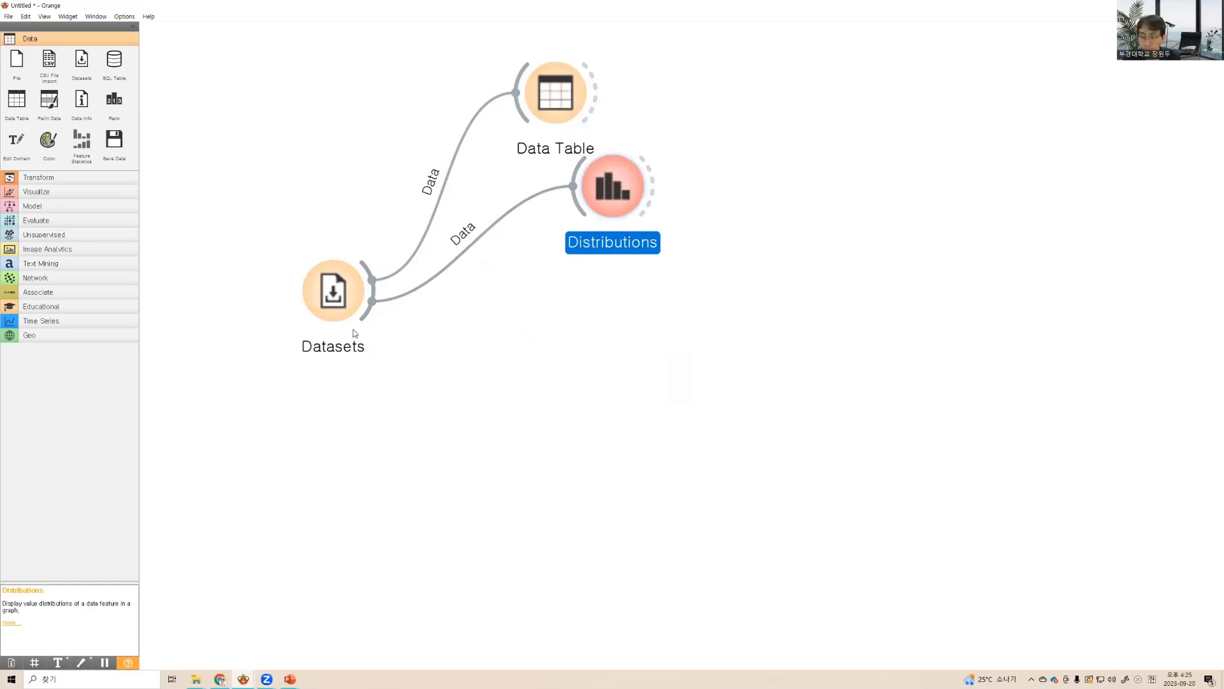
Add a Feature Statistics widget fed by Datasets and open its statistics table
left_click_drag(385, 316, 542, 321)
type("s")
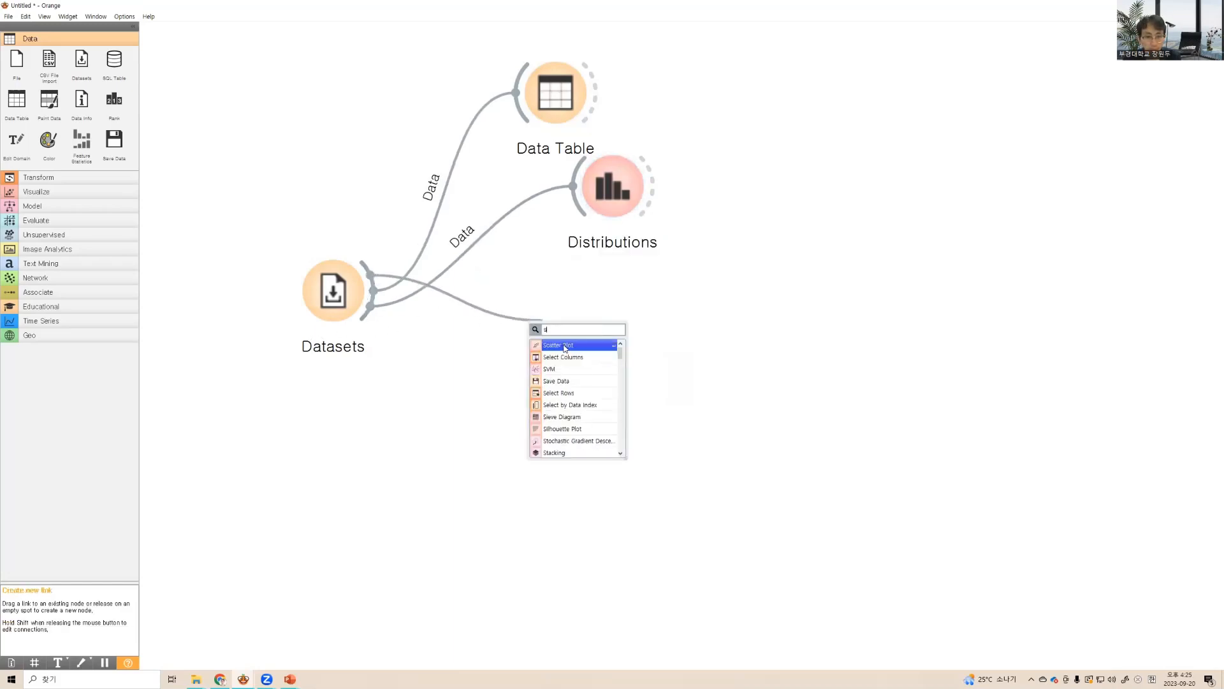
key("BackSpace")
type("fe")
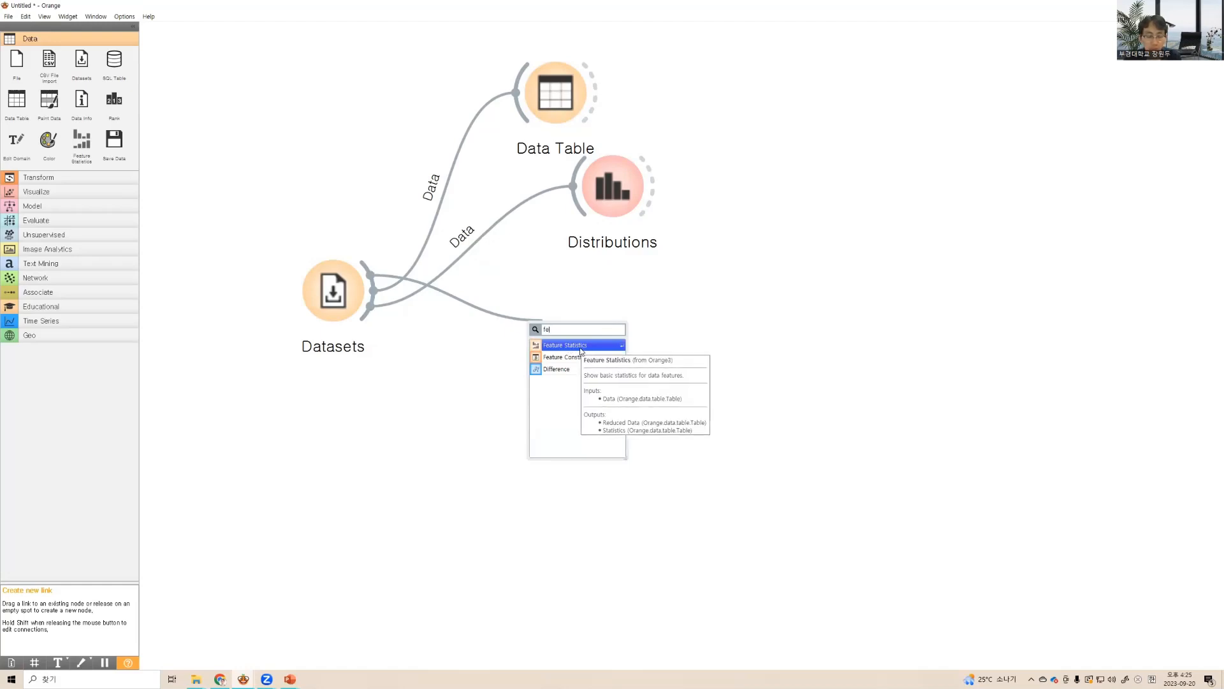
left_click(581, 350)
left_click_drag(577, 316, 617, 311)
double_click(617, 311)
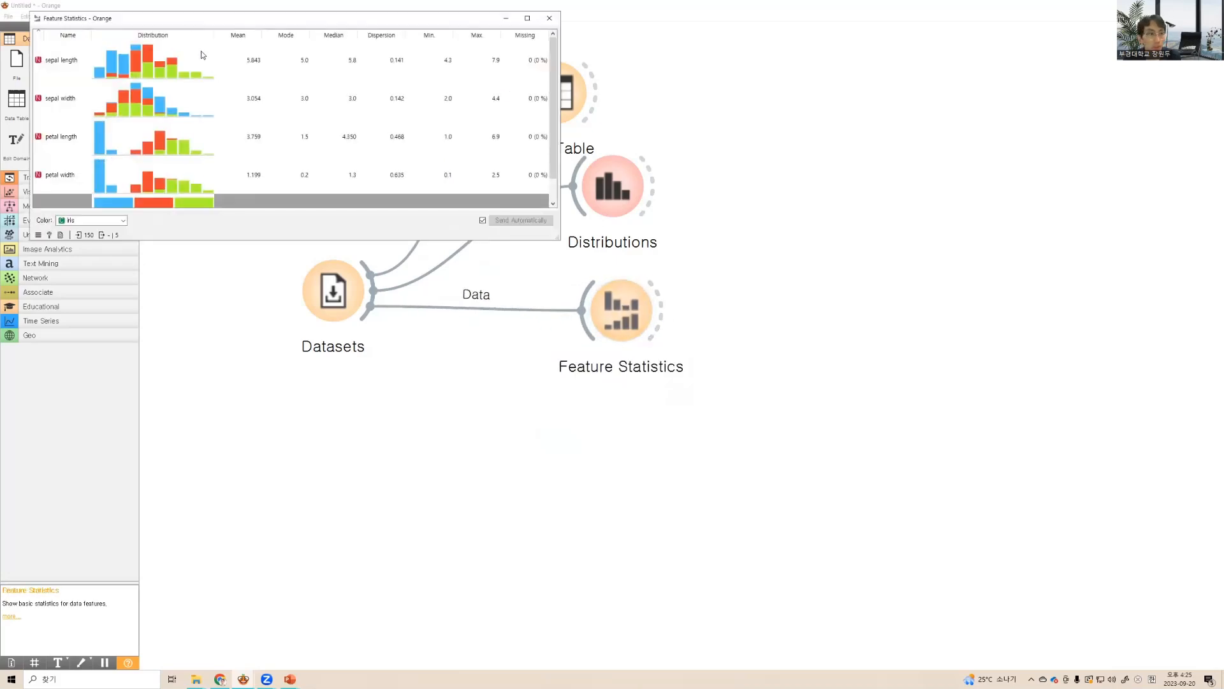
Examine each iris feature's distribution and summary statistics in a widened window, and return to the full-screen workflow canvas
left_click_drag(209, 10, 279, 43)
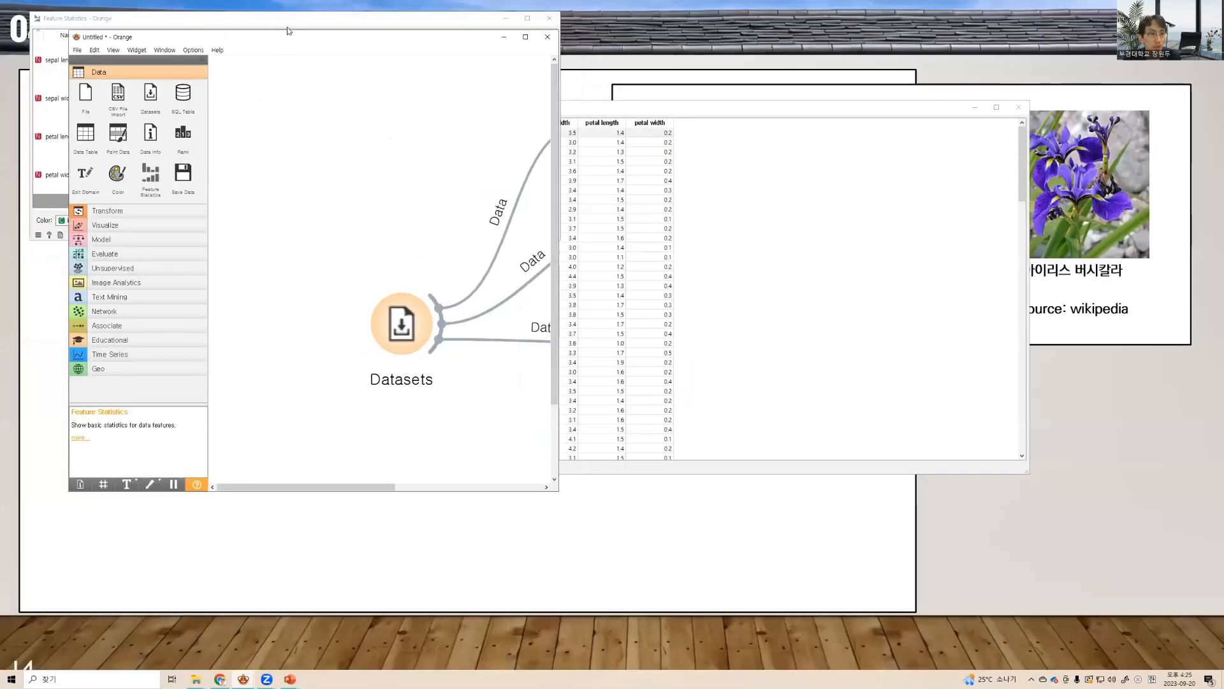
left_click(286, 26)
double_click(286, 25)
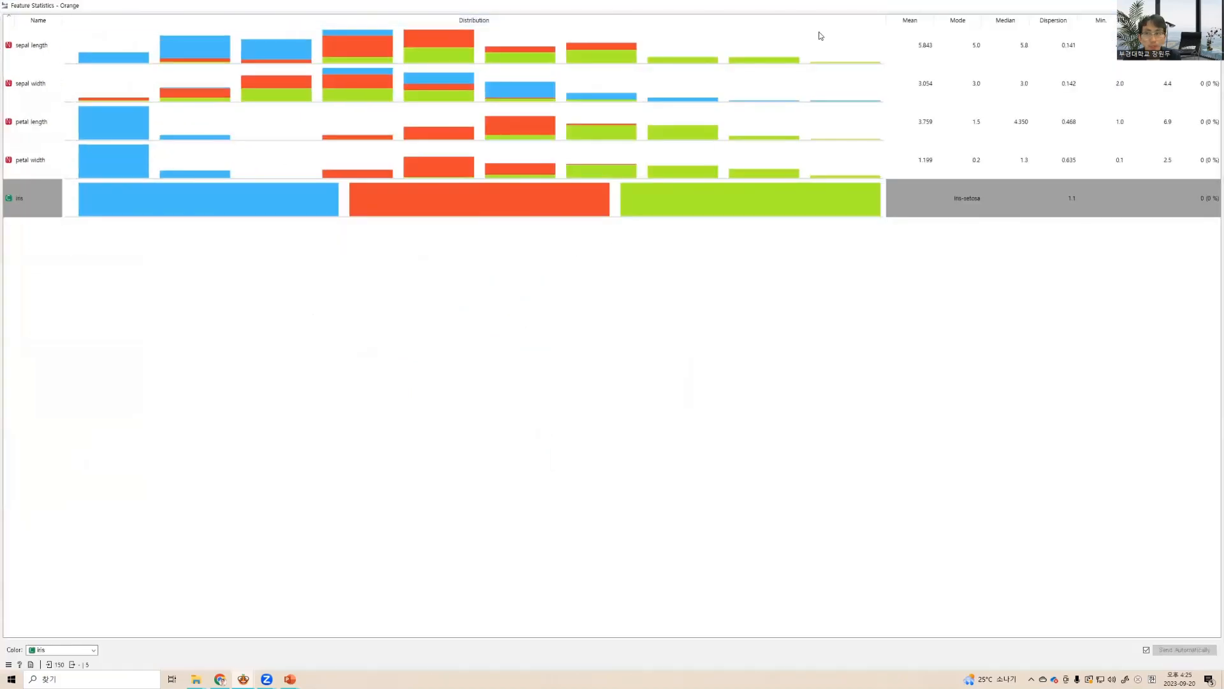
double_click(864, 9)
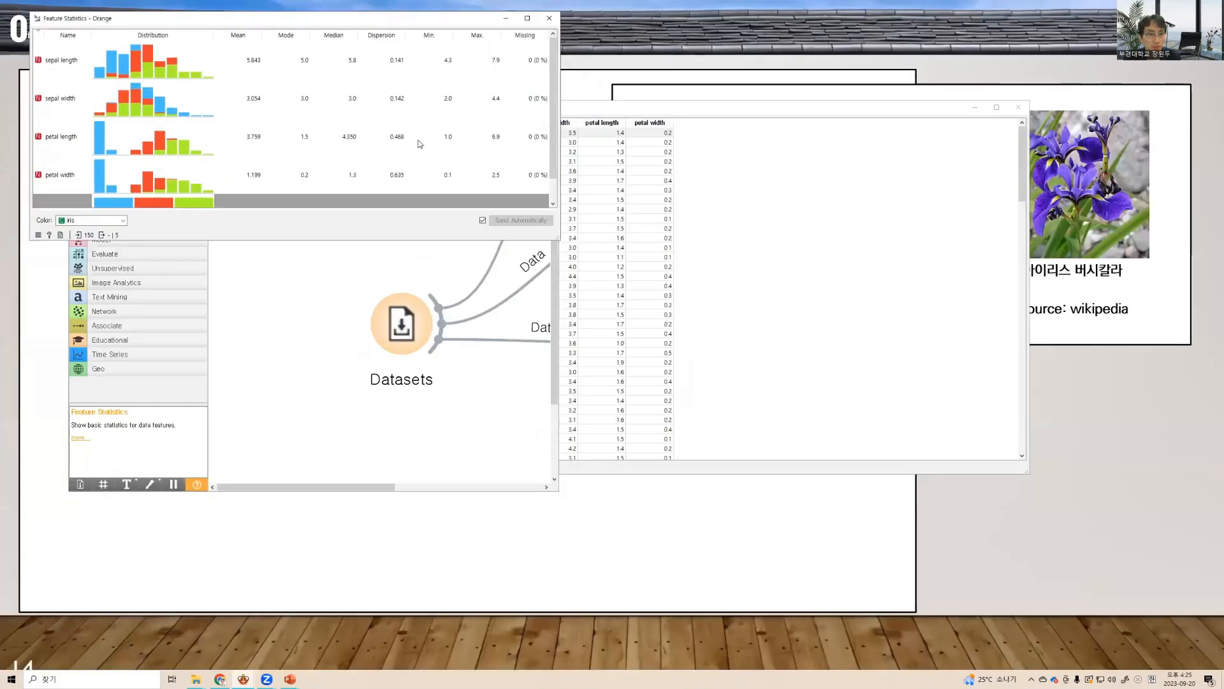
left_click_drag(559, 204, 638, 322)
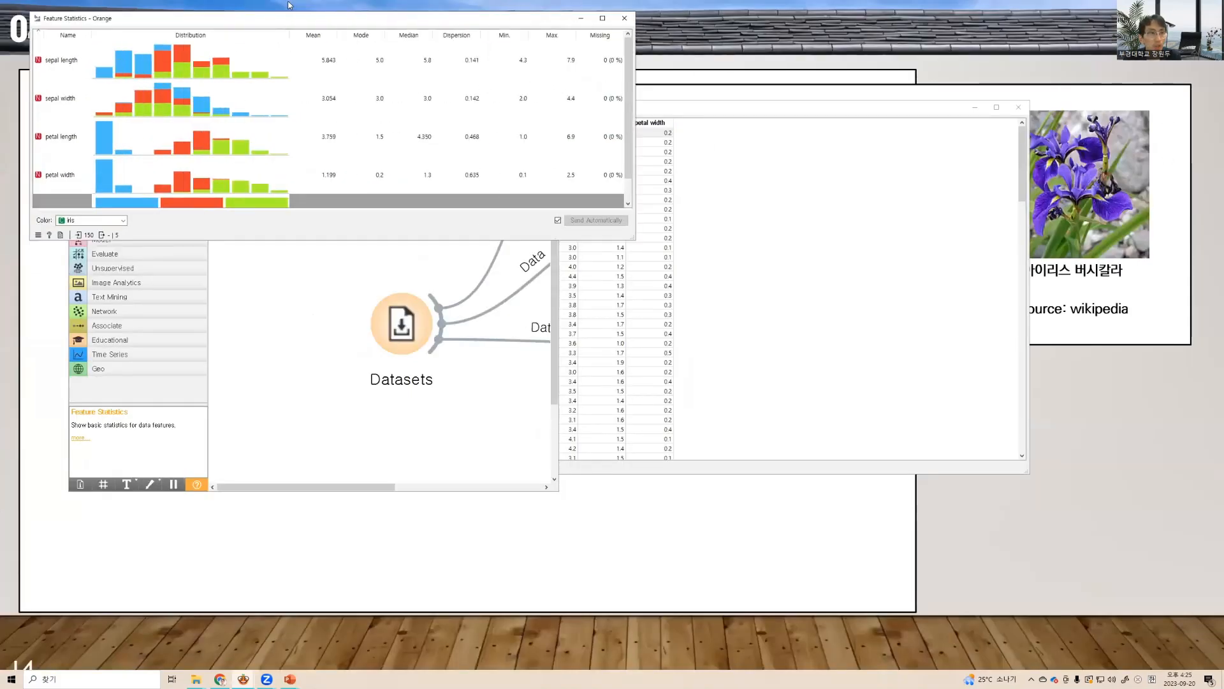
left_click_drag(297, 21, 497, 189)
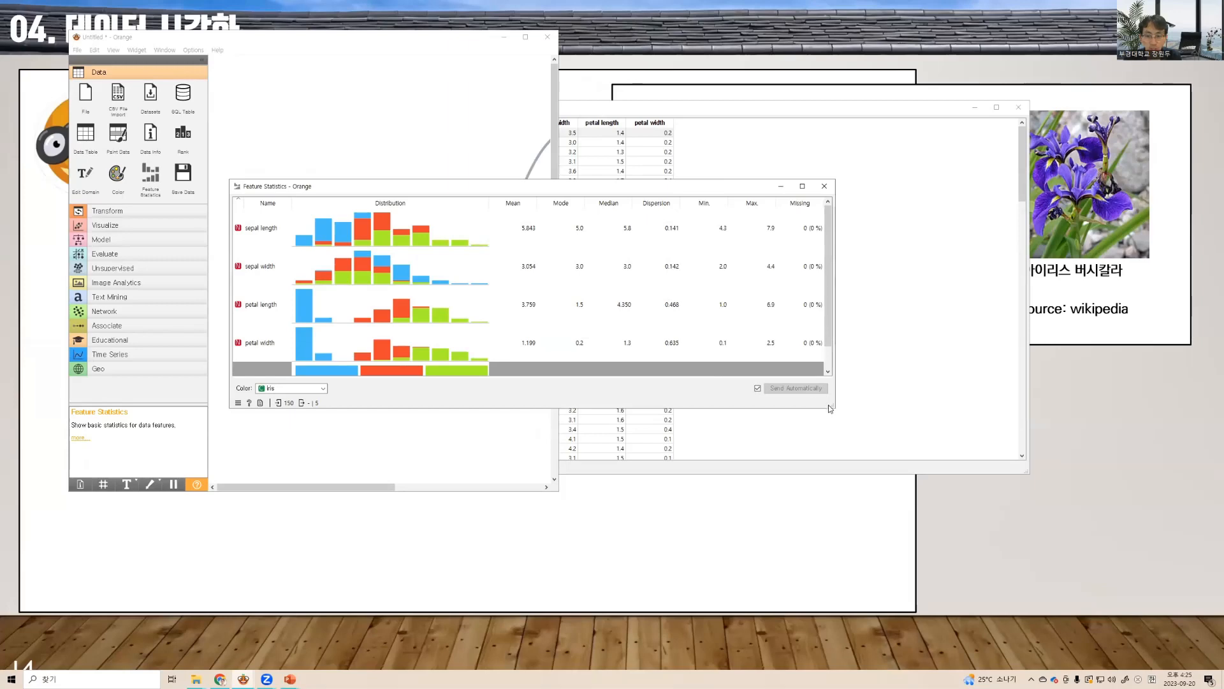
scroll(829, 363, "down", 1)
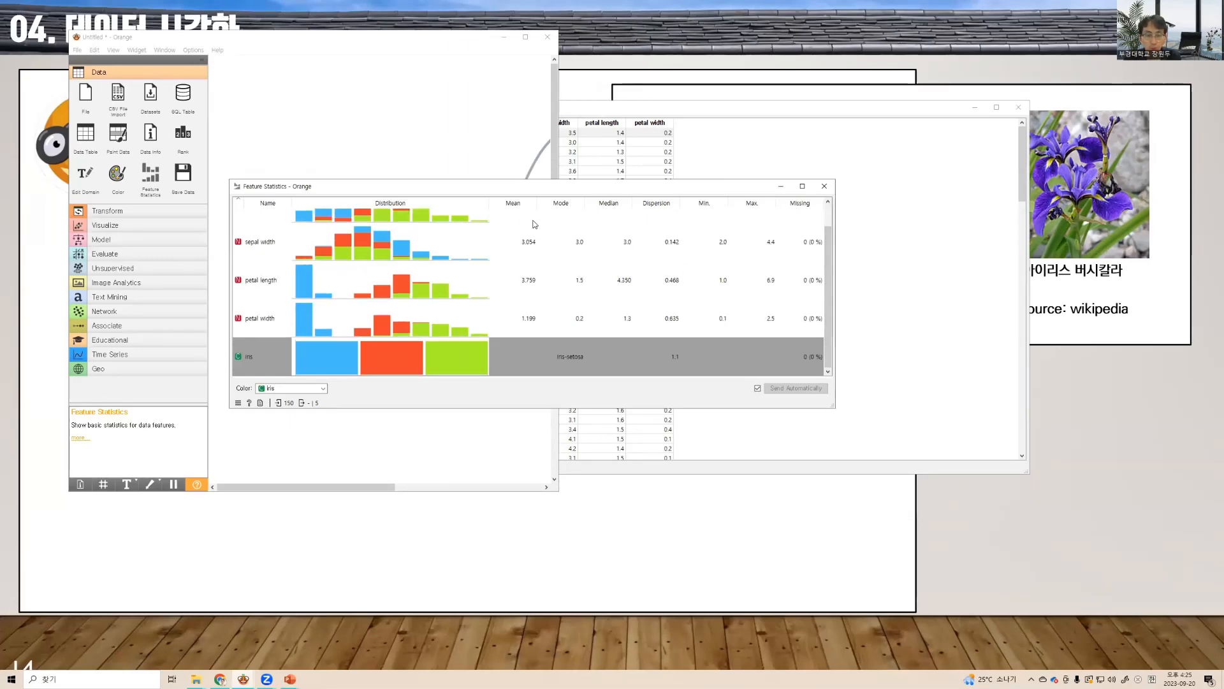
left_click(824, 186)
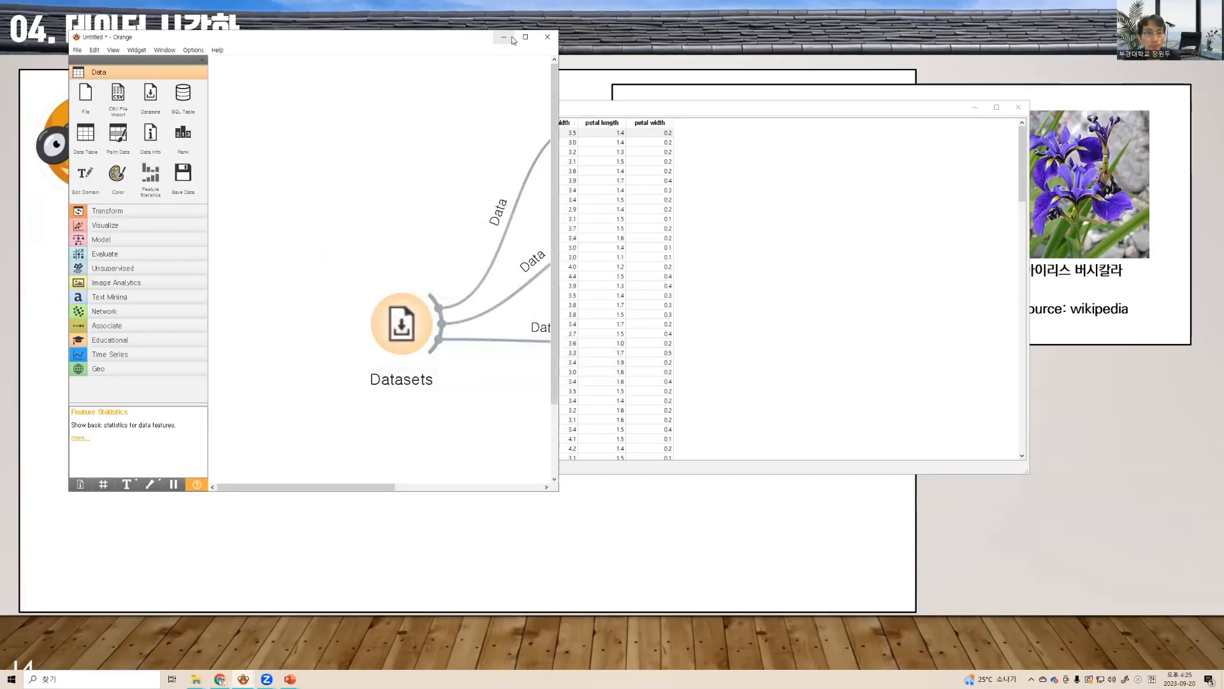
left_click(524, 37)
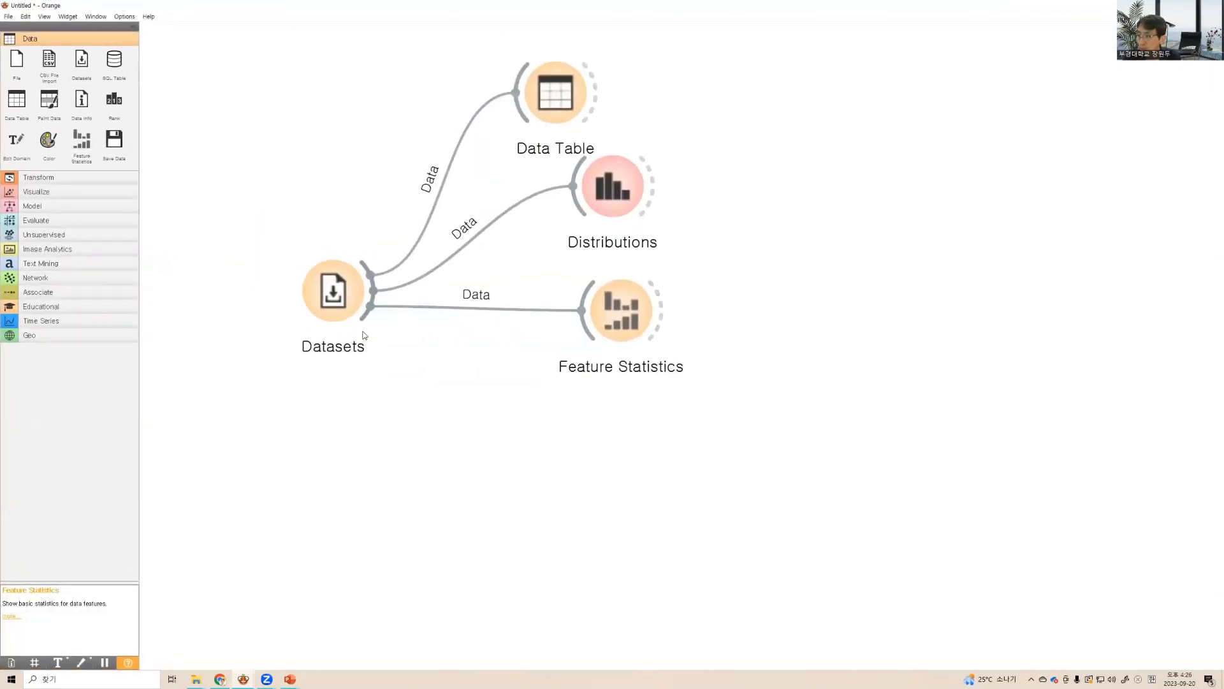
Move Datasets lower and Feature Statistics above it, and delete the Distributions and Data Table widgets
left_click_drag(321, 304, 257, 414)
left_click_drag(622, 311, 402, 66)
left_click_drag(268, 504, 361, 449)
left_click(611, 306)
key("Delete")
left_click(559, 207)
key("Delete")
Add a Scatter Plot widget fed by Datasets and open its plot
left_click_drag(416, 458, 619, 248)
type("sc")
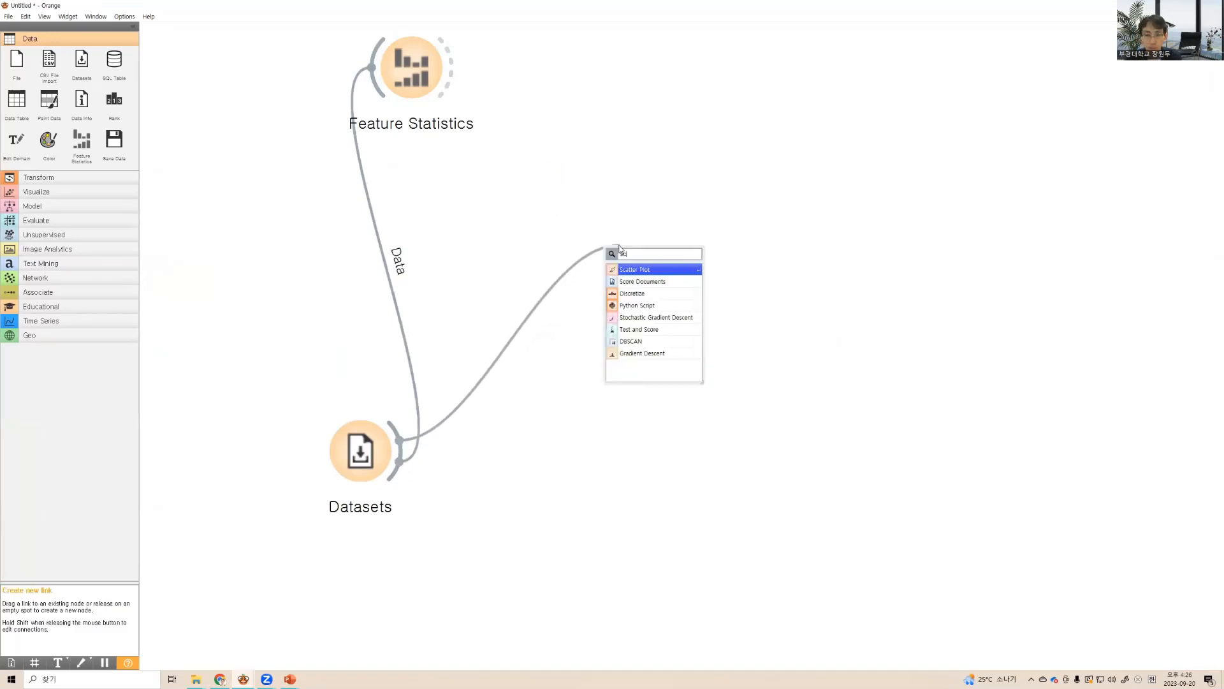
key("Return")
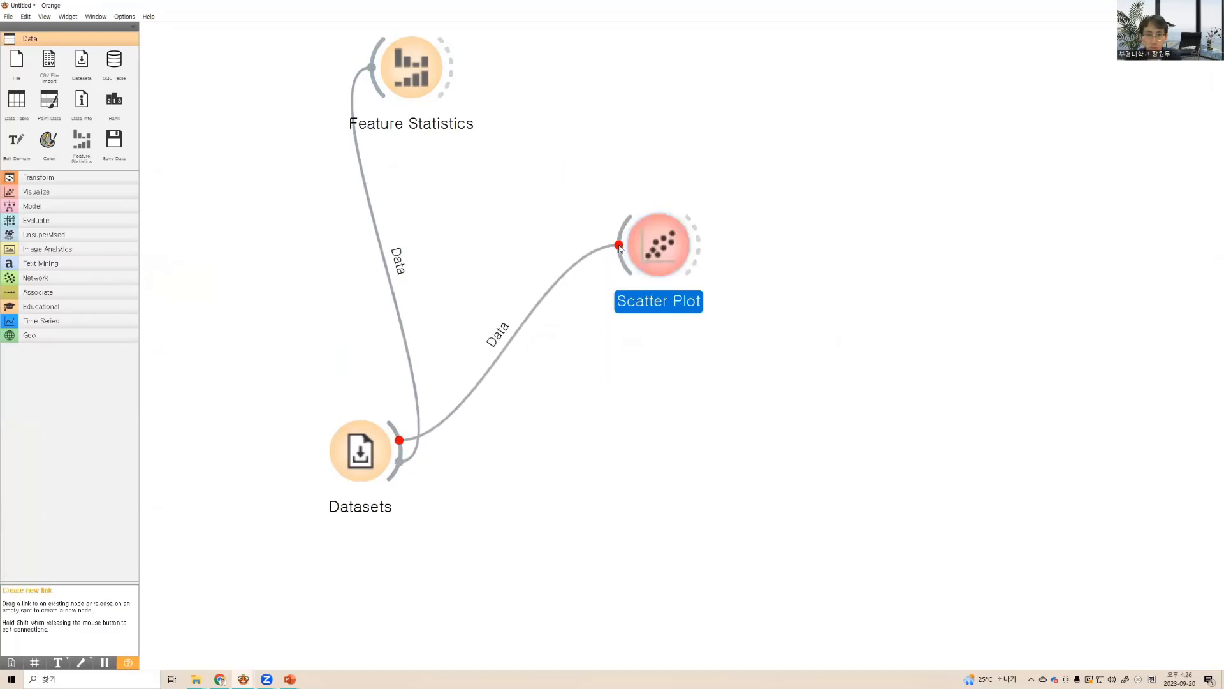
double_click(657, 257)
Set the scatter plot's y axis to petal length against petal width, and close the plot window
left_click(312, 362)
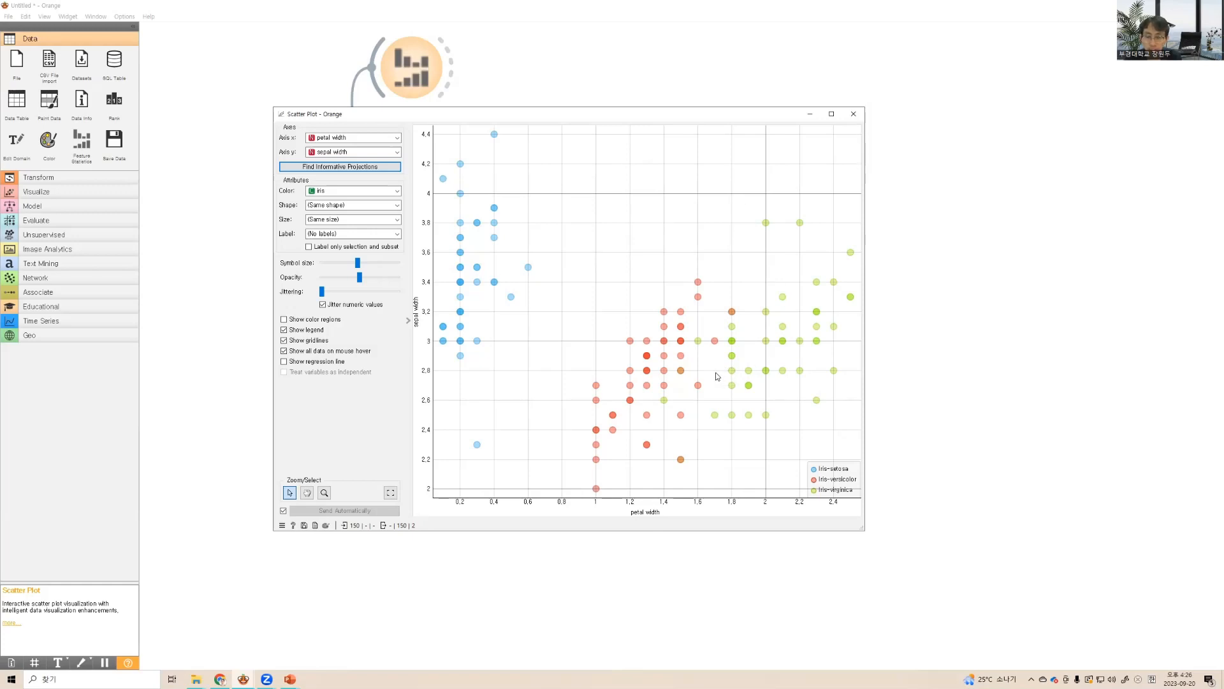
left_click(376, 152)
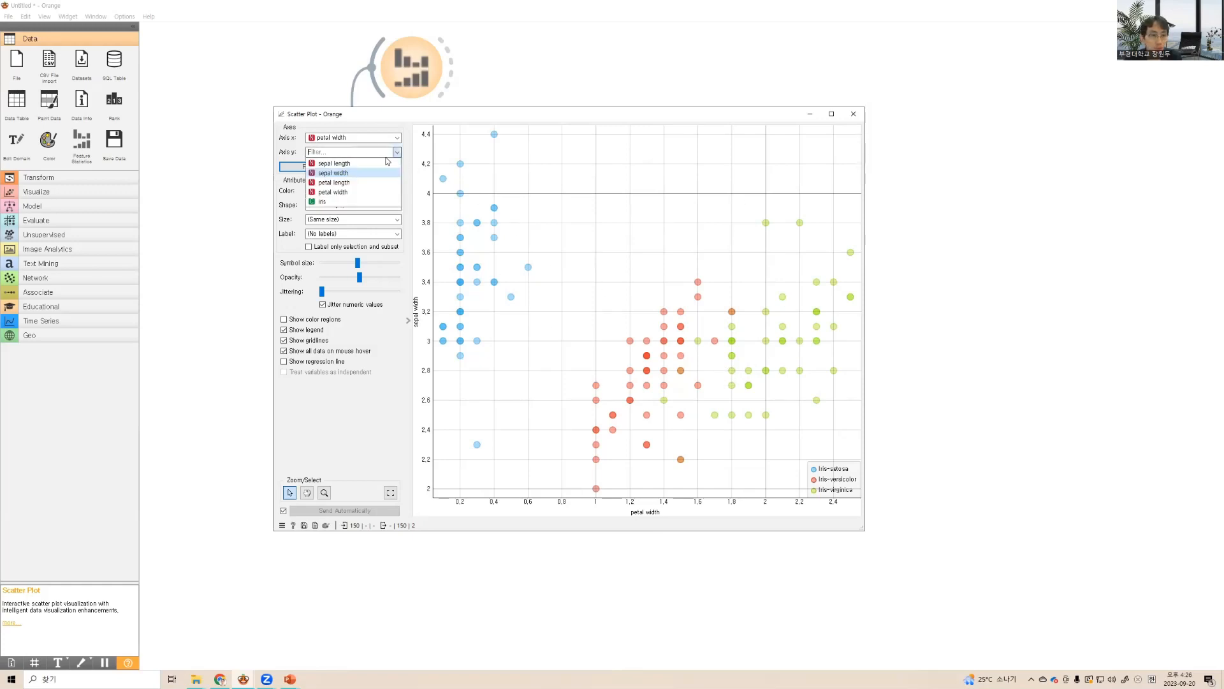
left_click(363, 181)
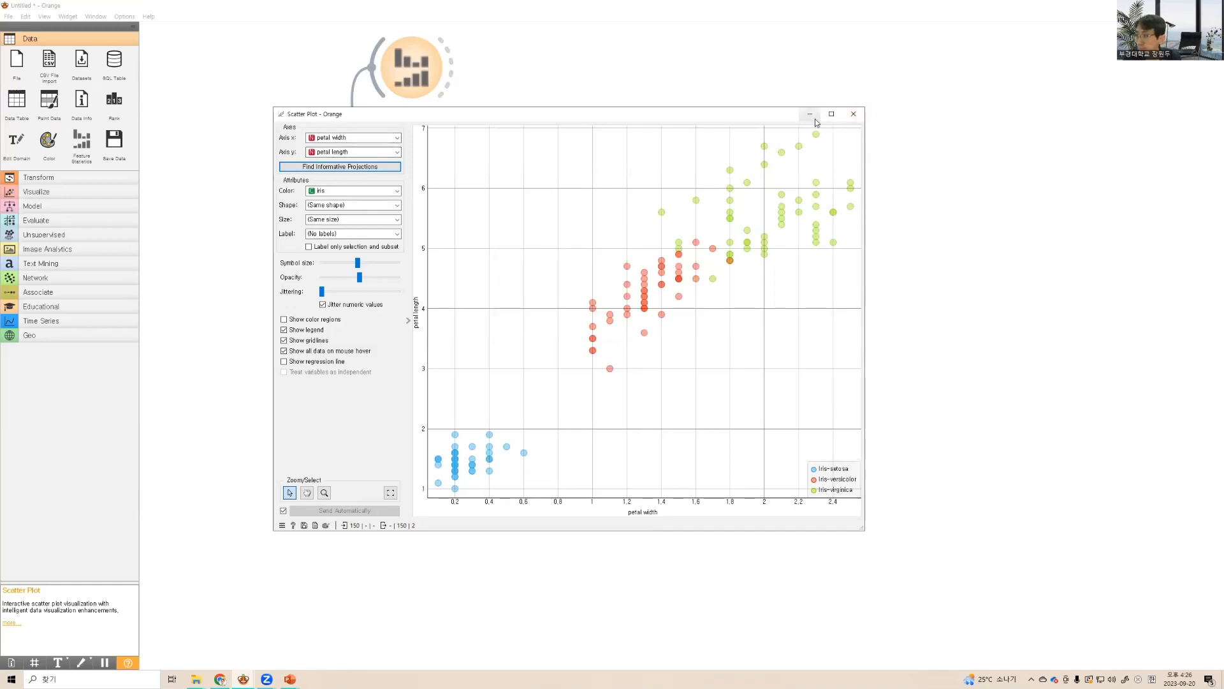
left_click(854, 114)
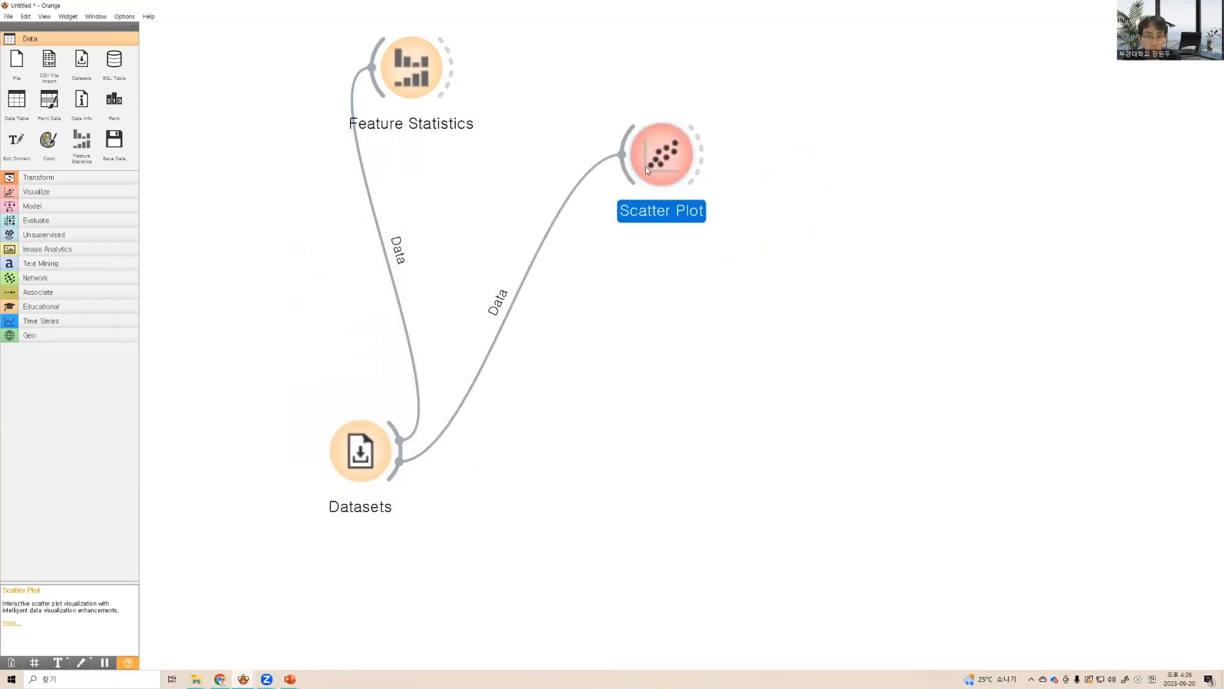
Add a Violin Plot widget fed by Datasets and open its plot
left_click_drag(391, 472, 651, 307)
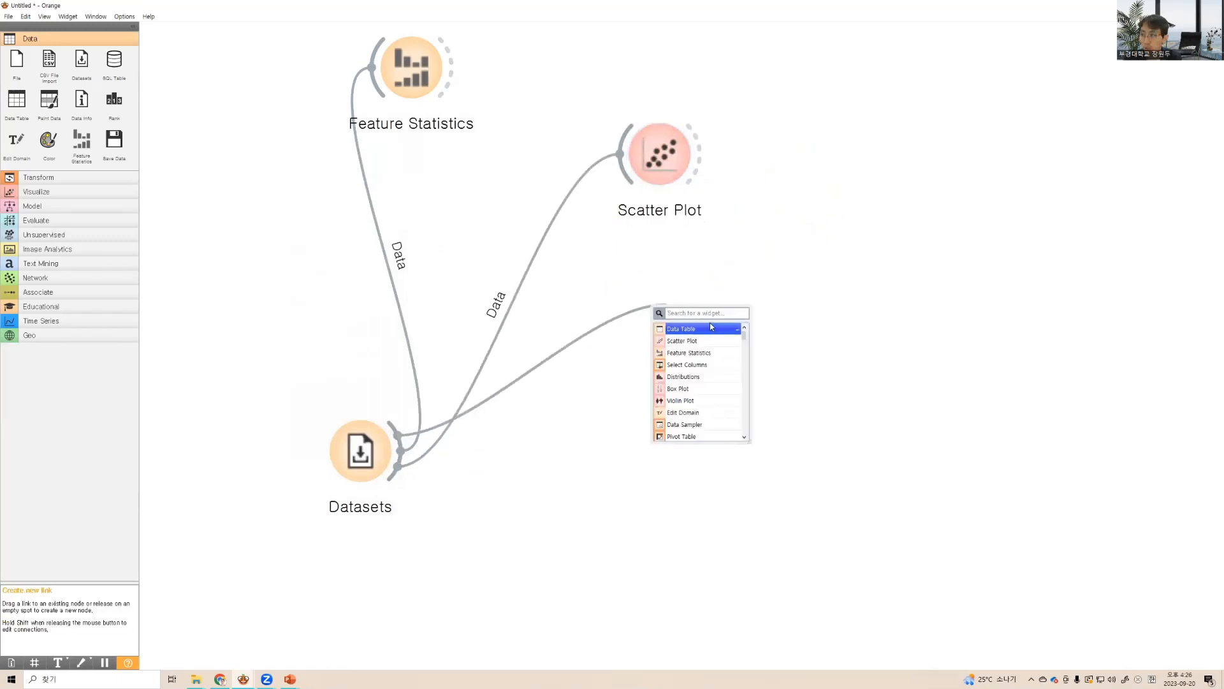
type("vi")
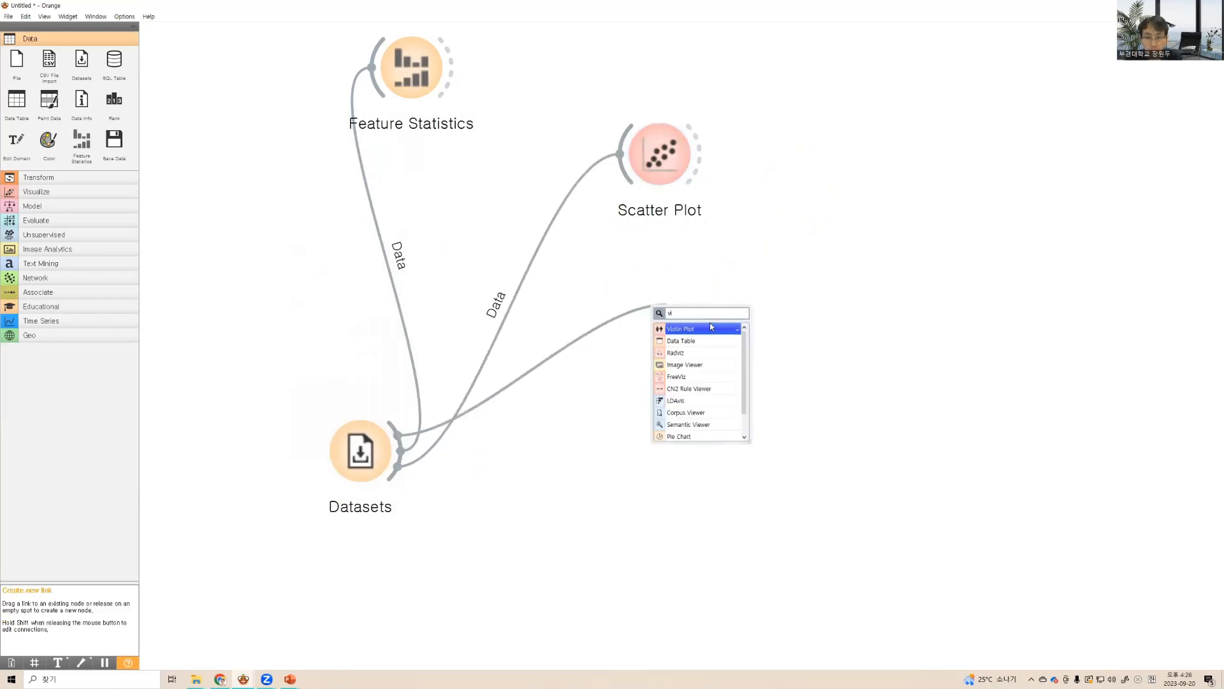
left_click(710, 329)
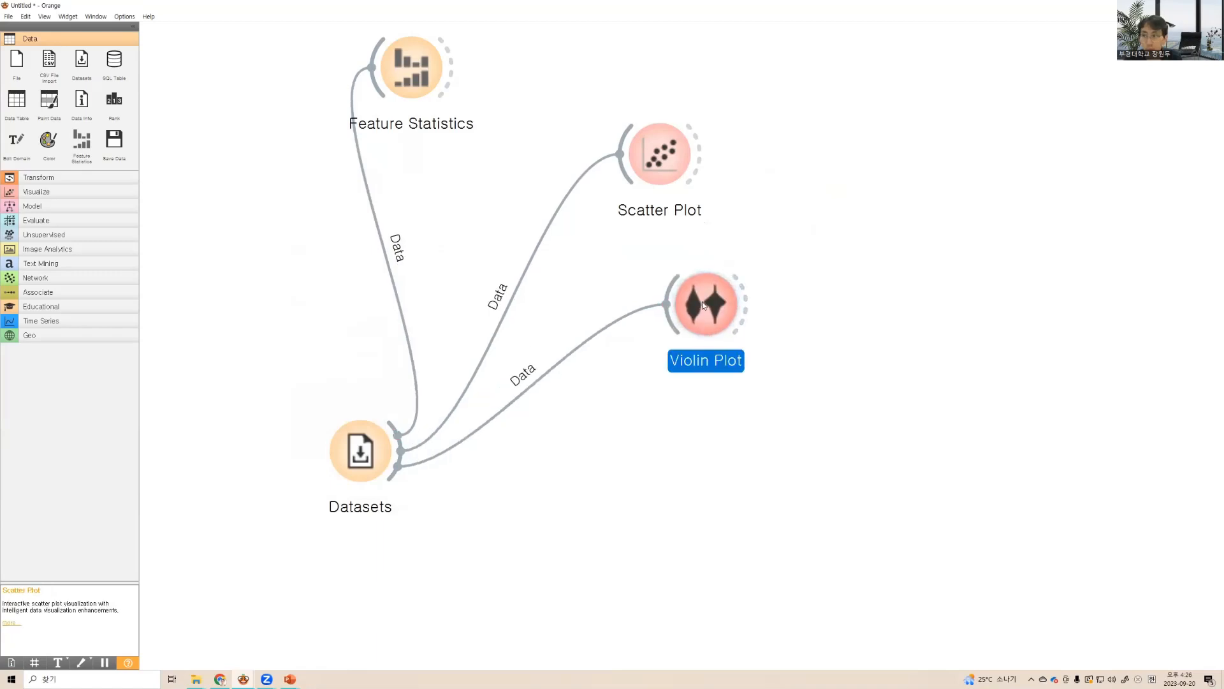
double_click(704, 305)
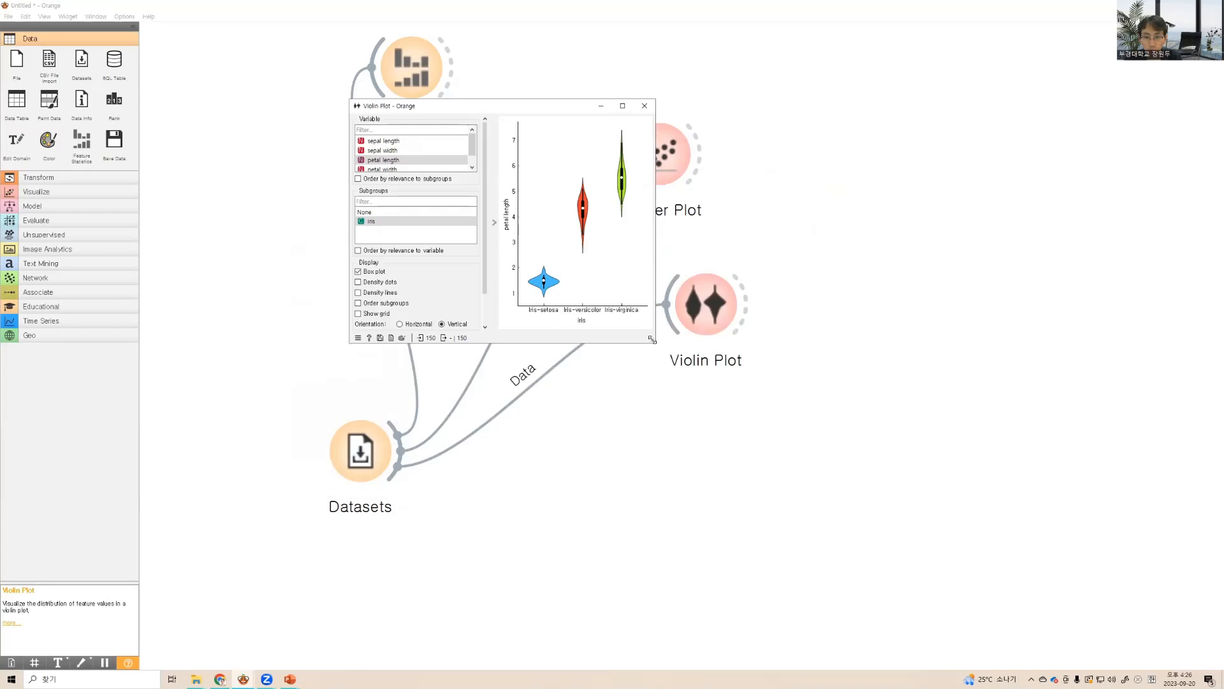
Enlarge the violin plot, compare sepal width and petal width across the iris classes, and close the plot window
left_click_drag(652, 340, 988, 572)
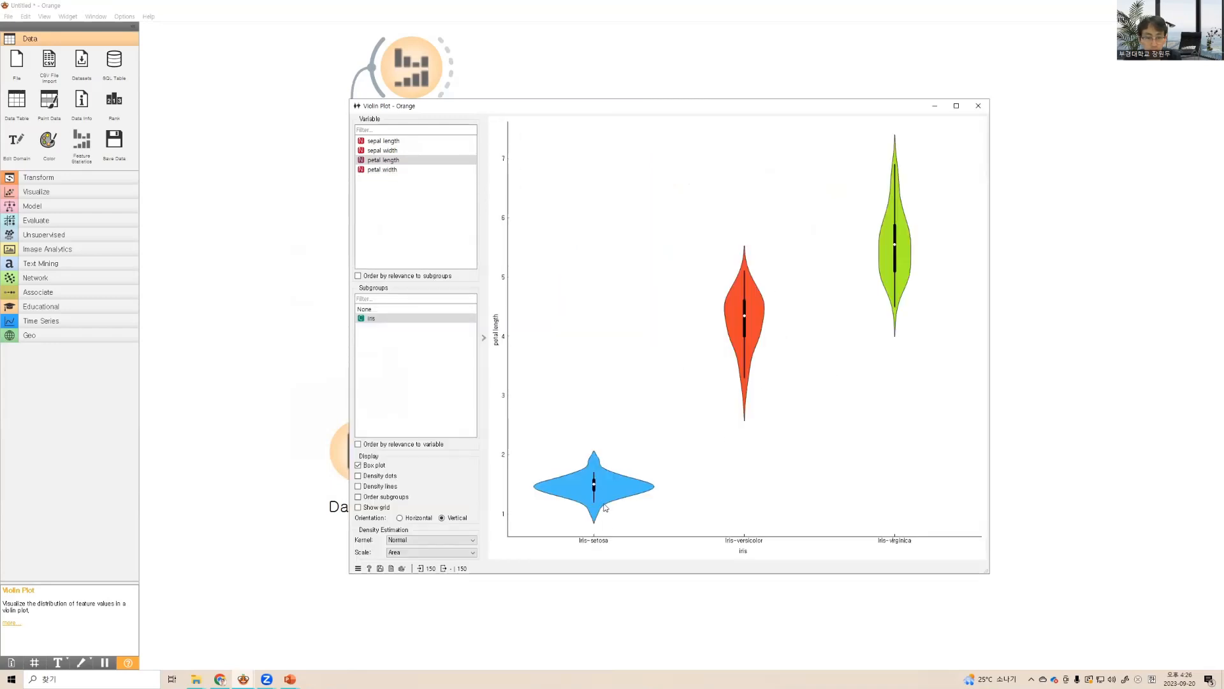
left_click(413, 150)
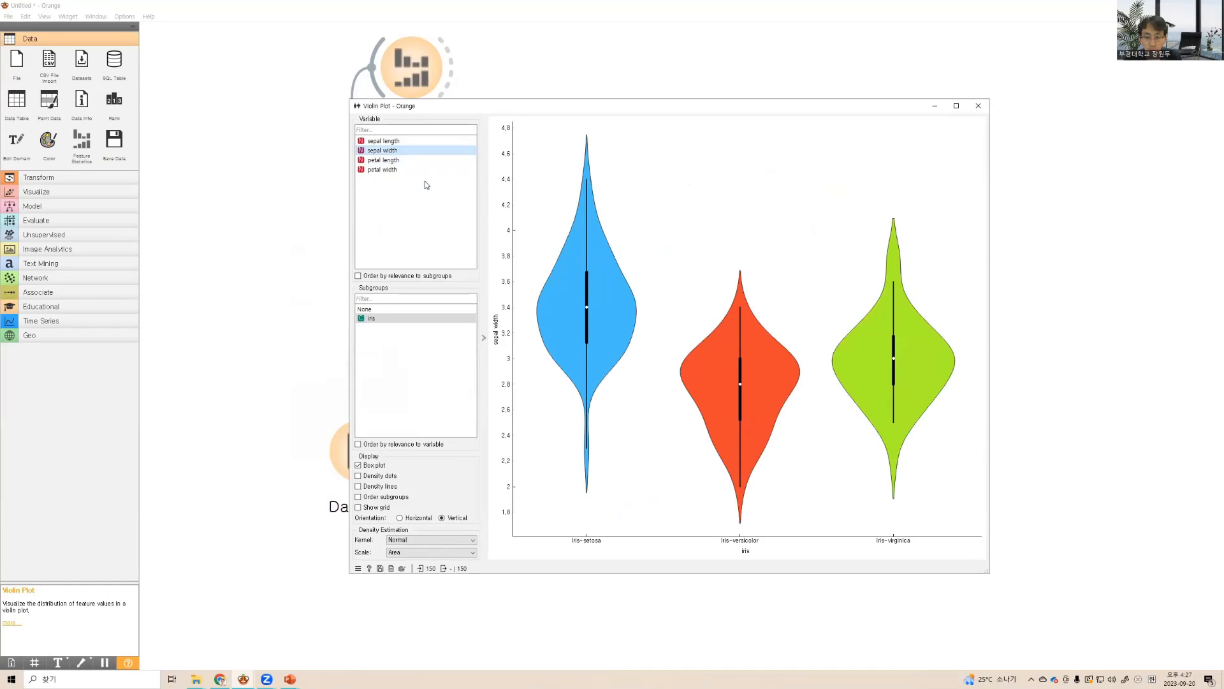
left_click(408, 169)
left_click(407, 141)
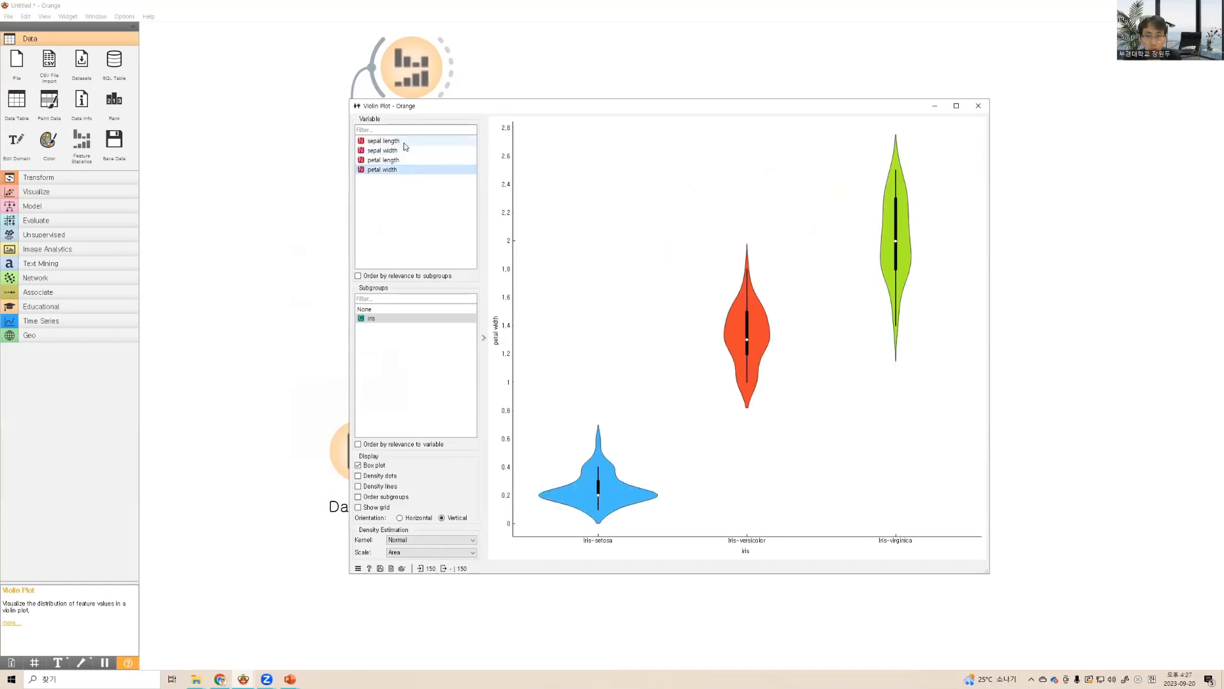
left_click(404, 151)
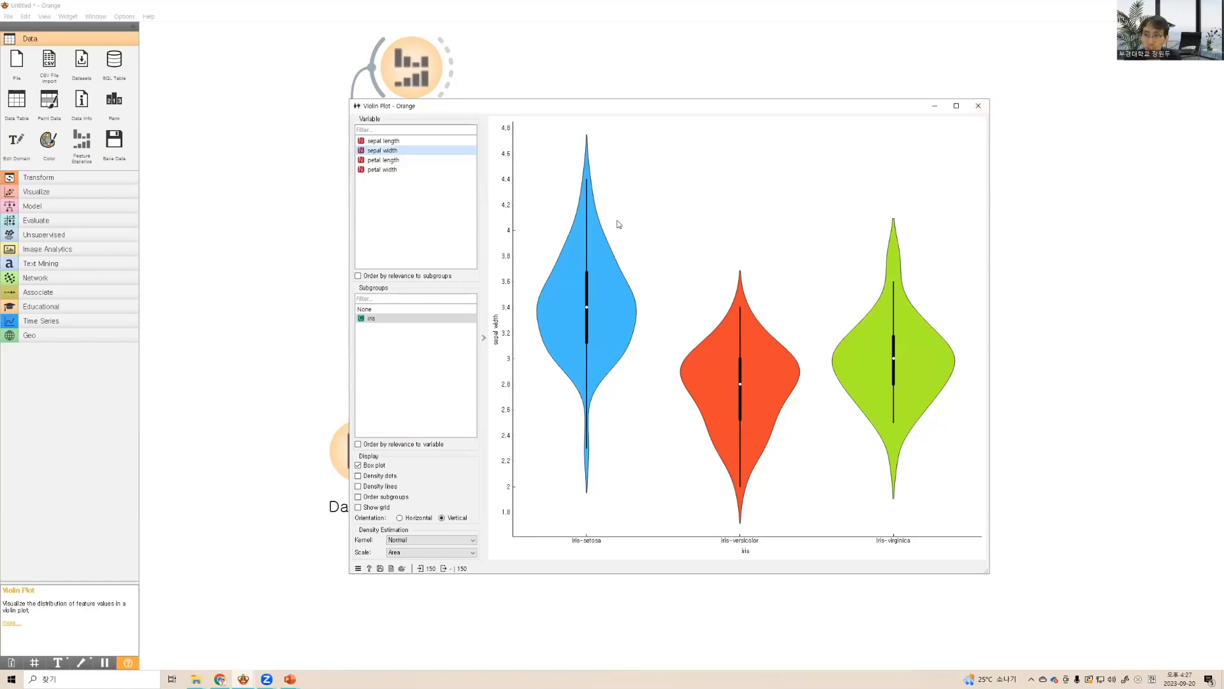
left_click(978, 105)
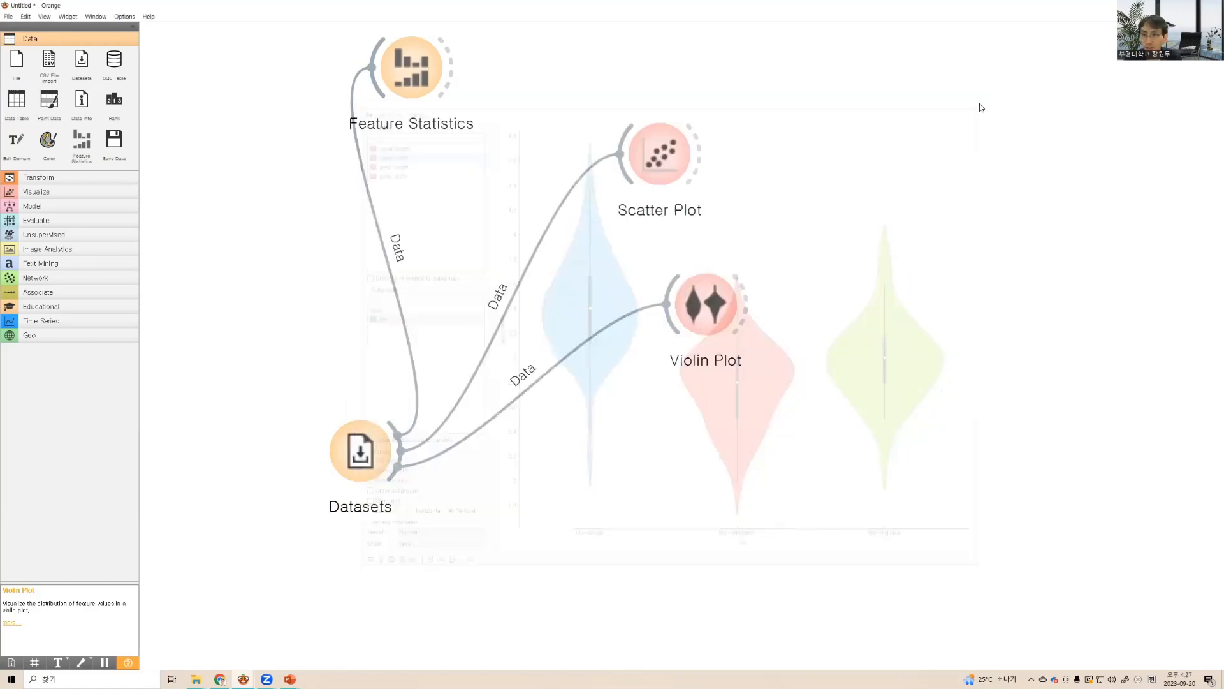
Move Violin Plot beside Feature Statistics, then add a Box Plot widget fed by Datasets and open it
left_click_drag(687, 281, 537, 67)
left_click_drag(397, 450, 645, 363)
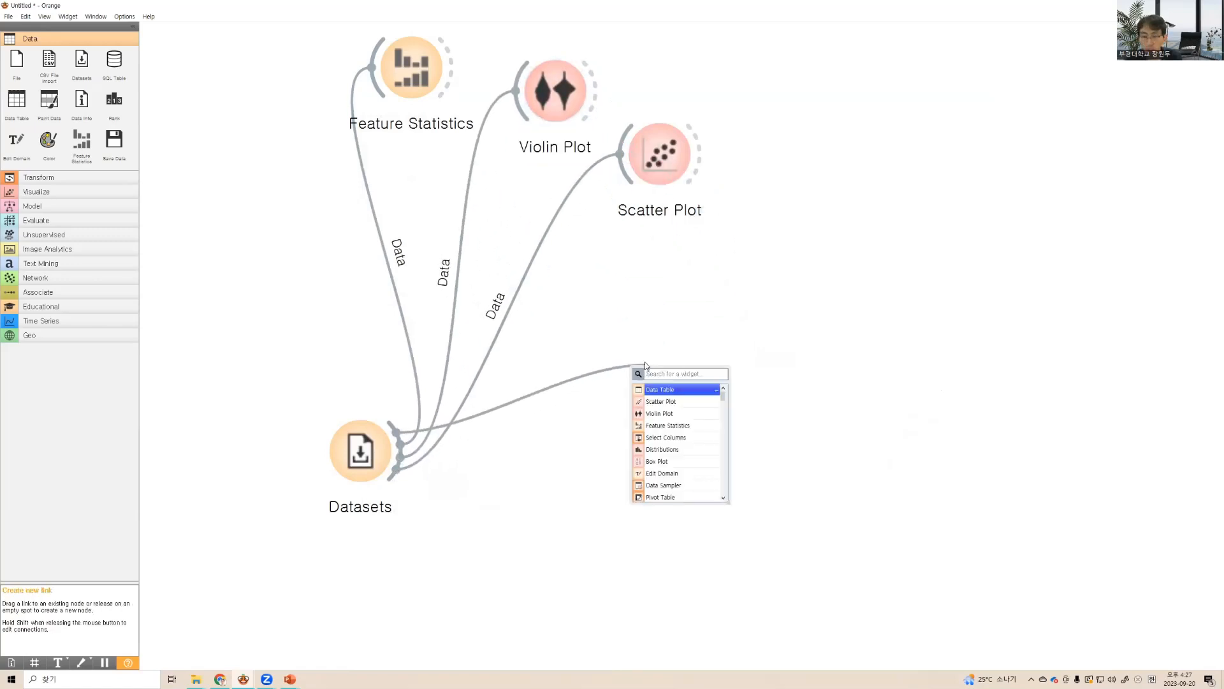
type("box")
key("Return")
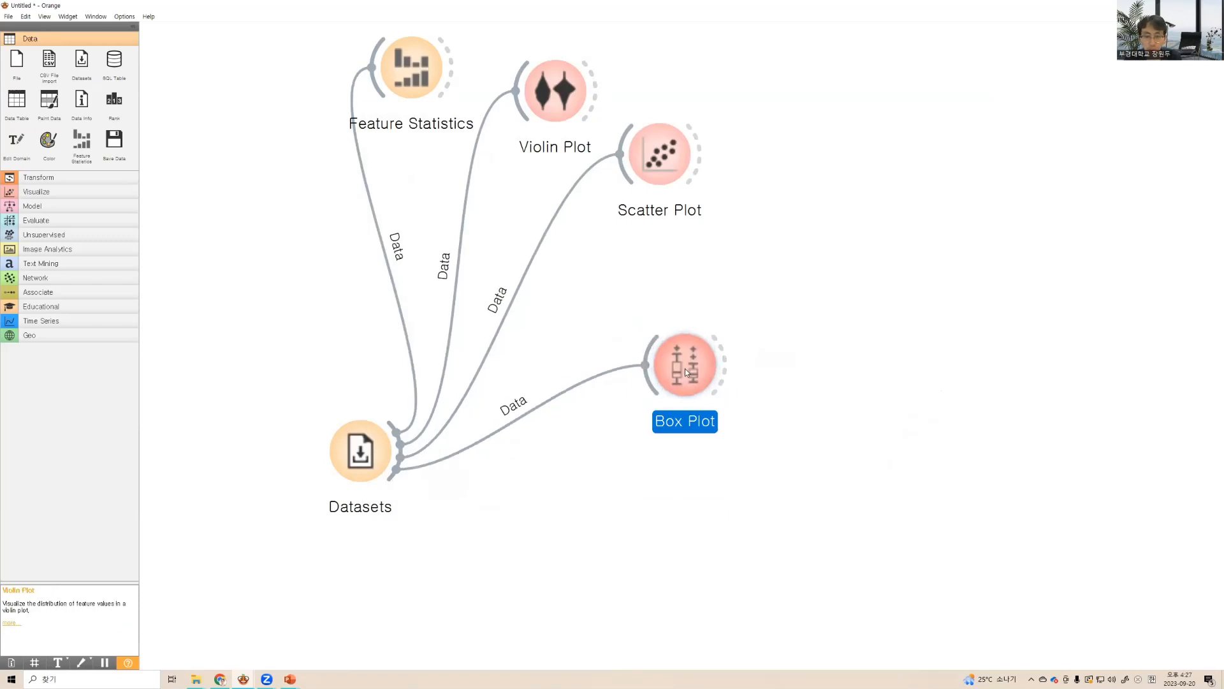
double_click(685, 369)
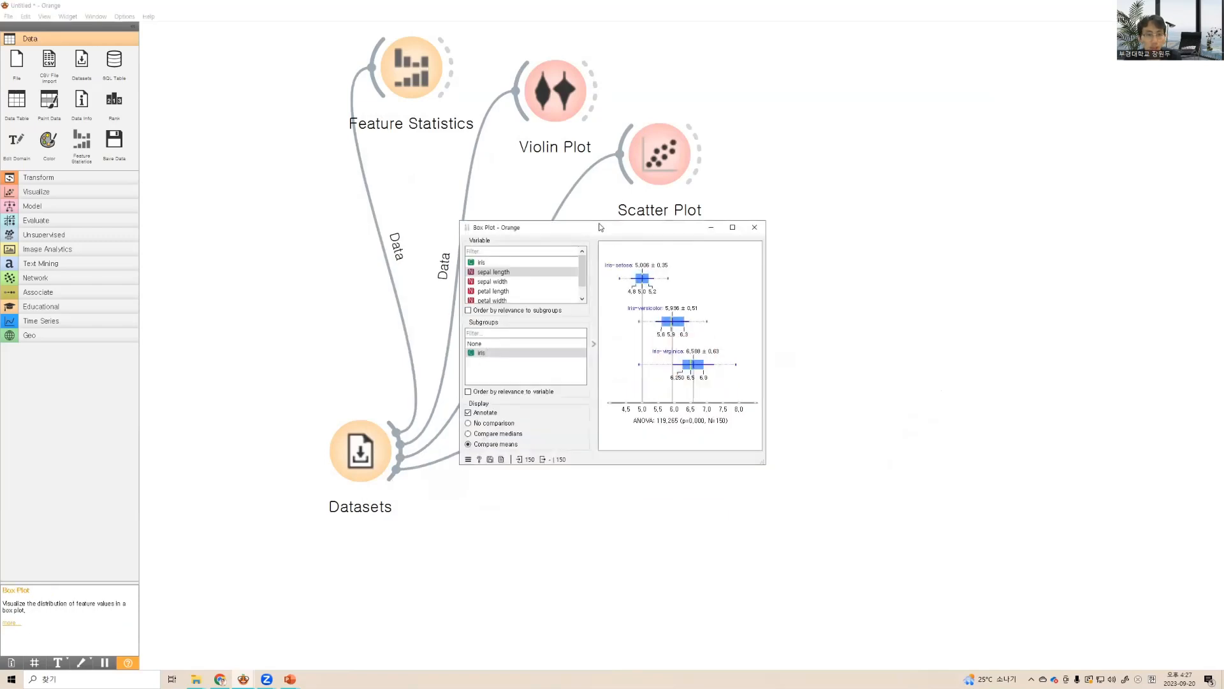
Enlarge the box plot, compare petal length, petal width and sepal width by iris class, and close the plot window
left_click_drag(600, 227, 399, 97)
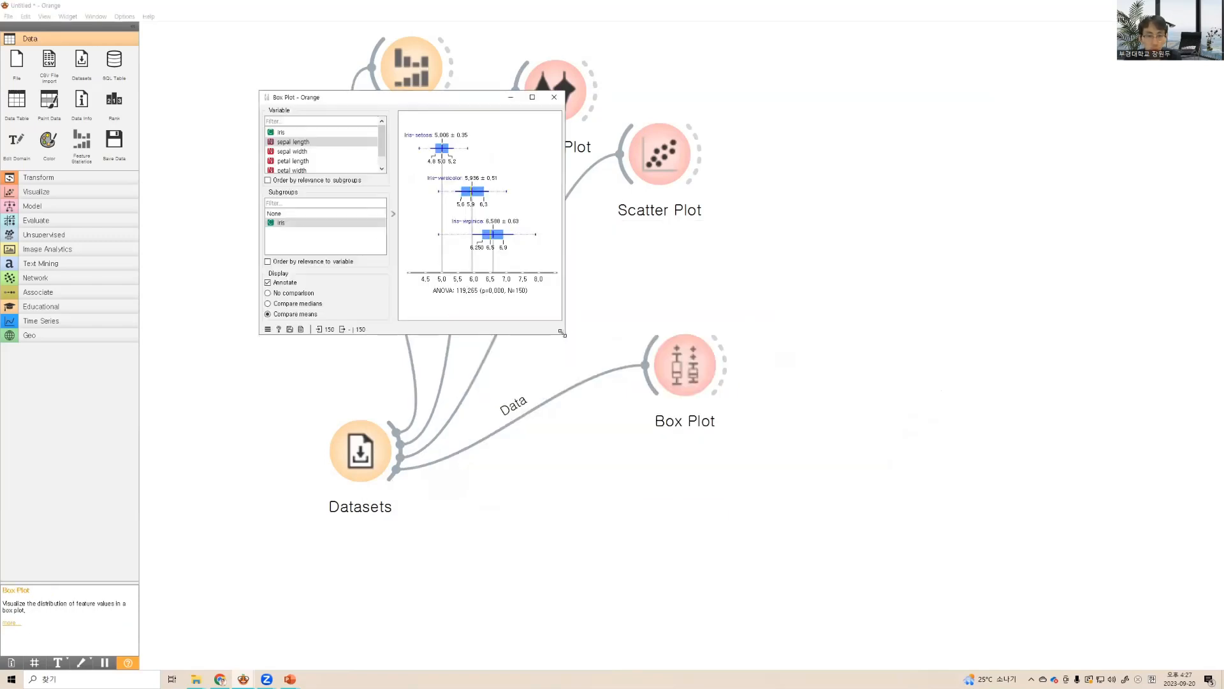
left_click_drag(561, 332, 977, 566)
left_click(329, 163)
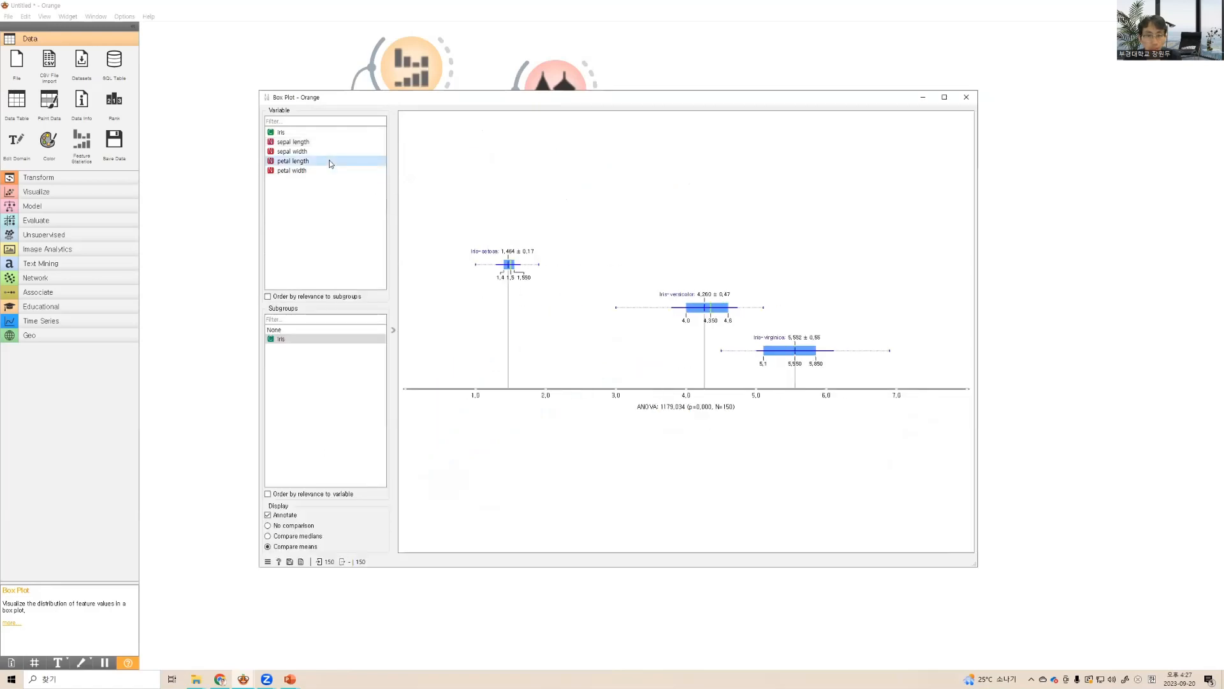
left_click(328, 171)
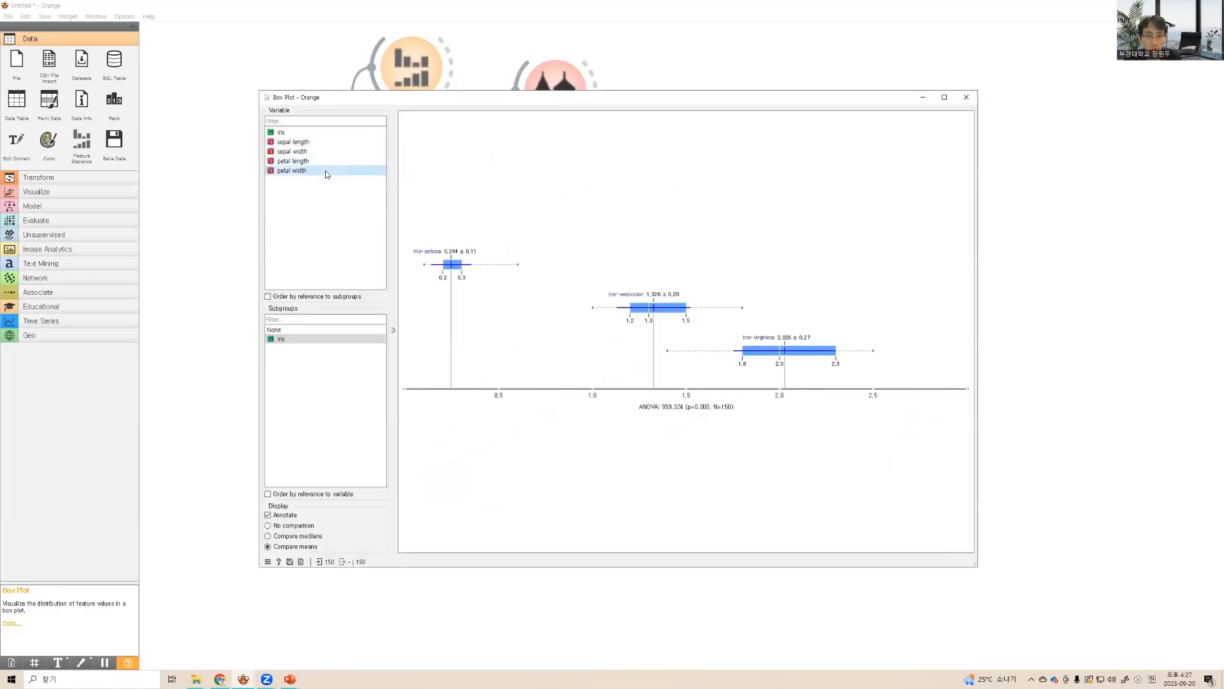
left_click(327, 151)
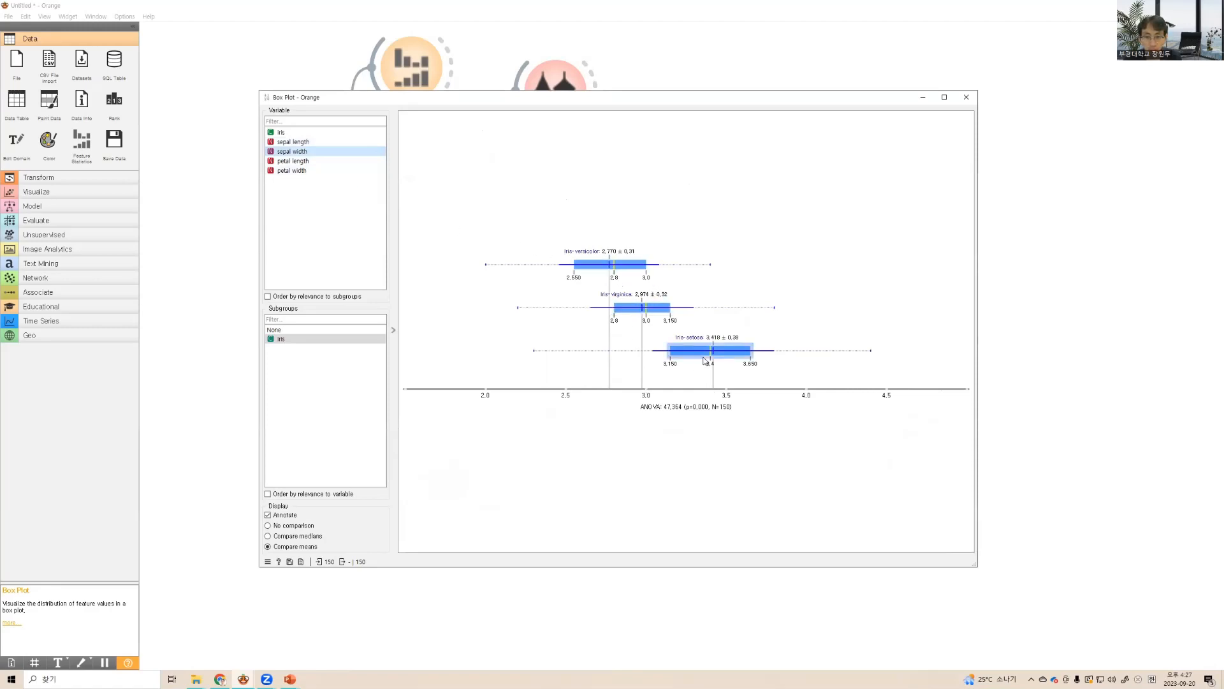
left_click(324, 161)
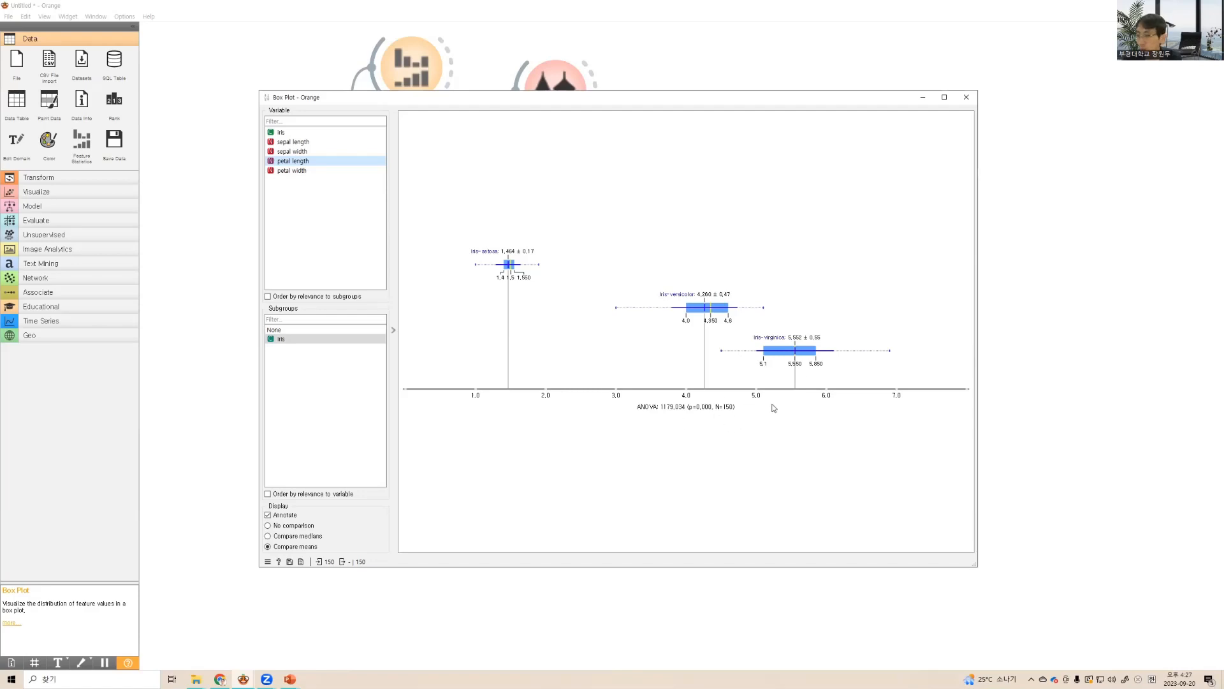
left_click(967, 97)
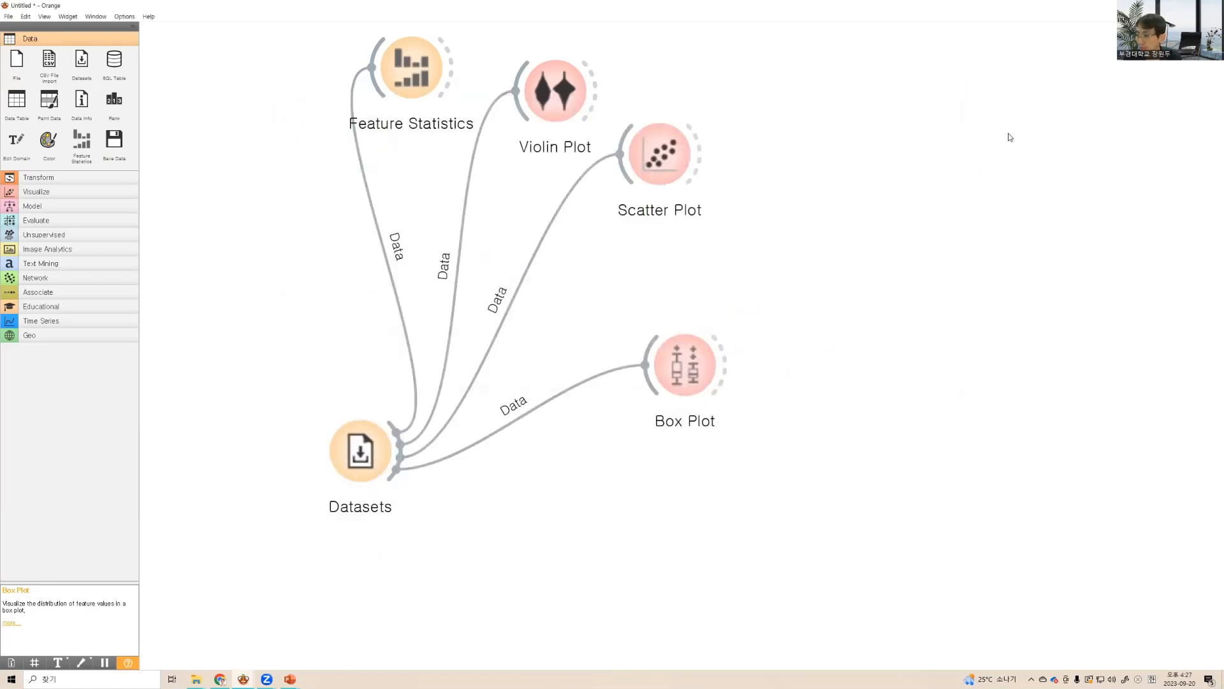
Check the Datasets selection, close its window, and switch to the PowerPoint slide on exploring the iris data
double_click(360, 451)
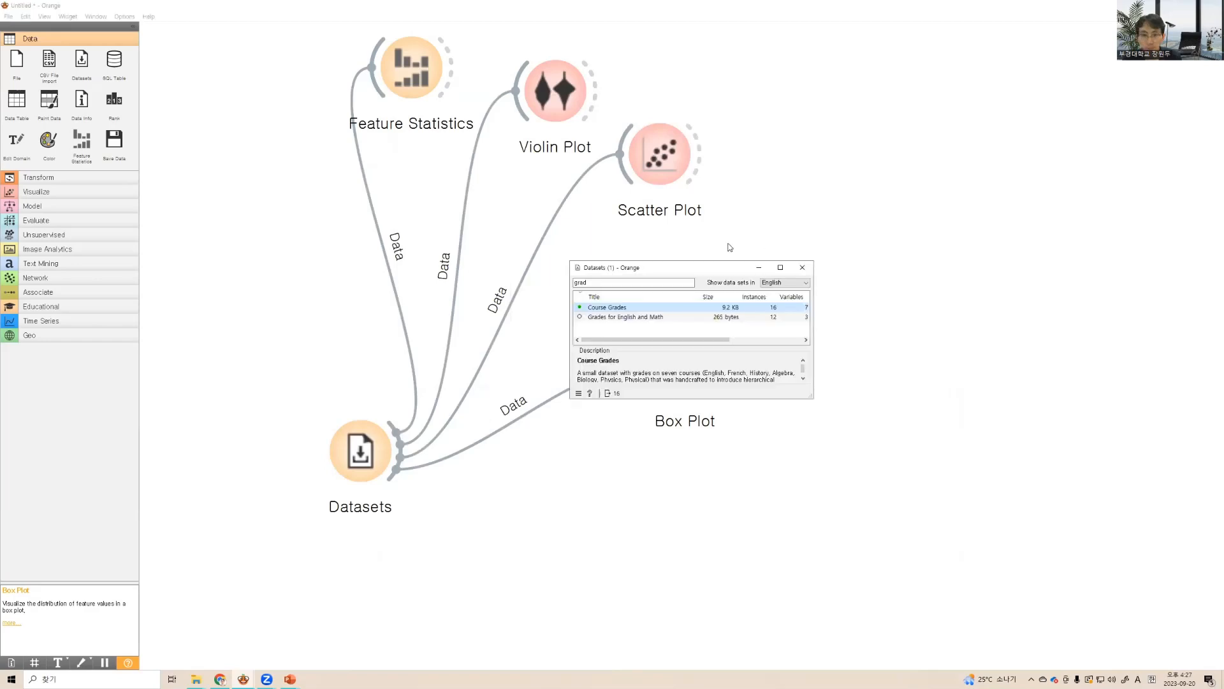
left_click(802, 267)
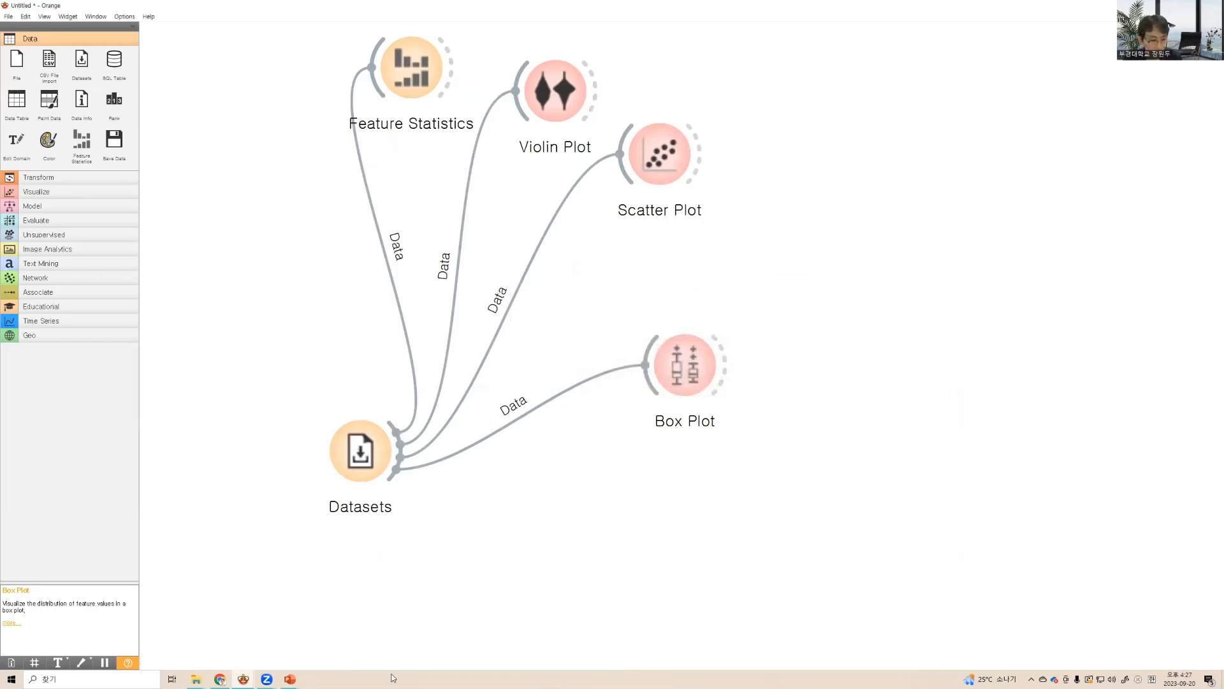
mouse_move(301, 678)
left_click(345, 640)
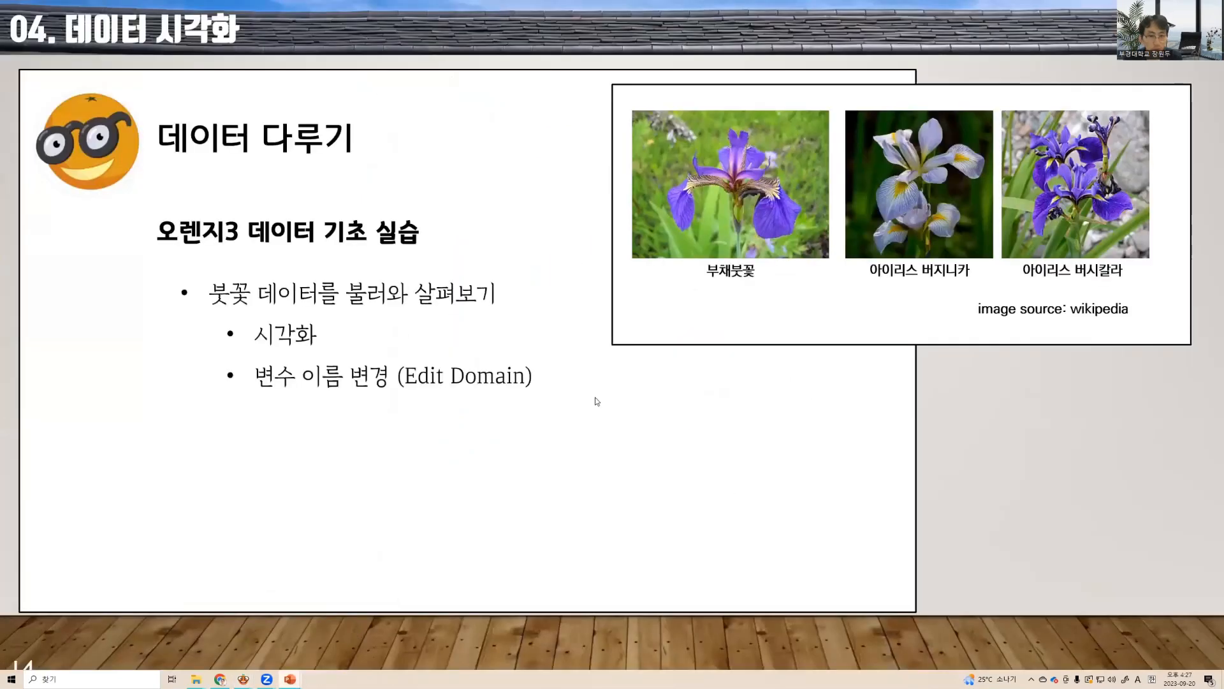
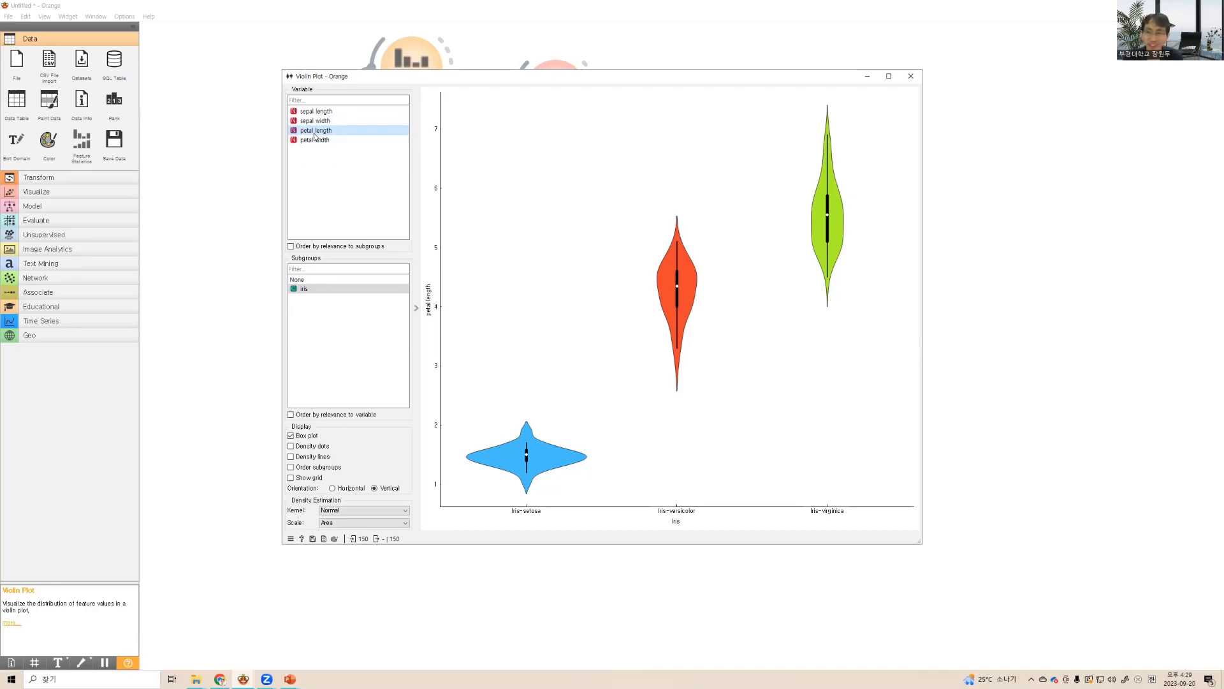
Show sepal width in the violin plot and close the plot window
left_click(312, 122)
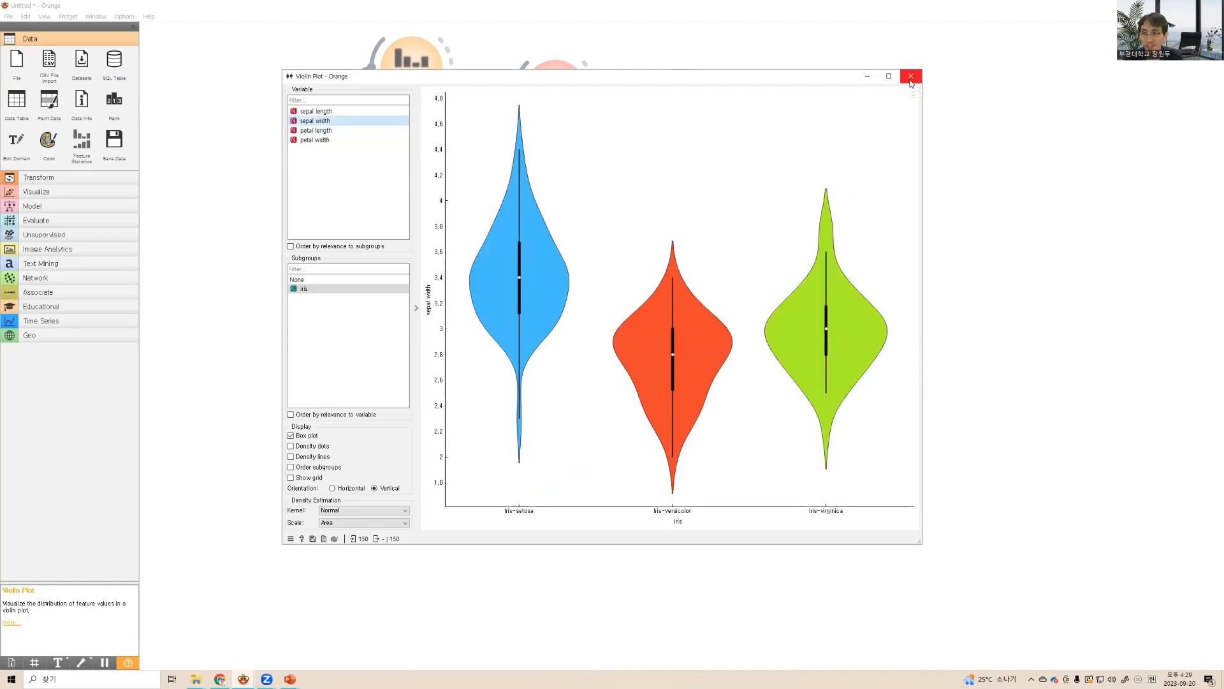
left_click(910, 78)
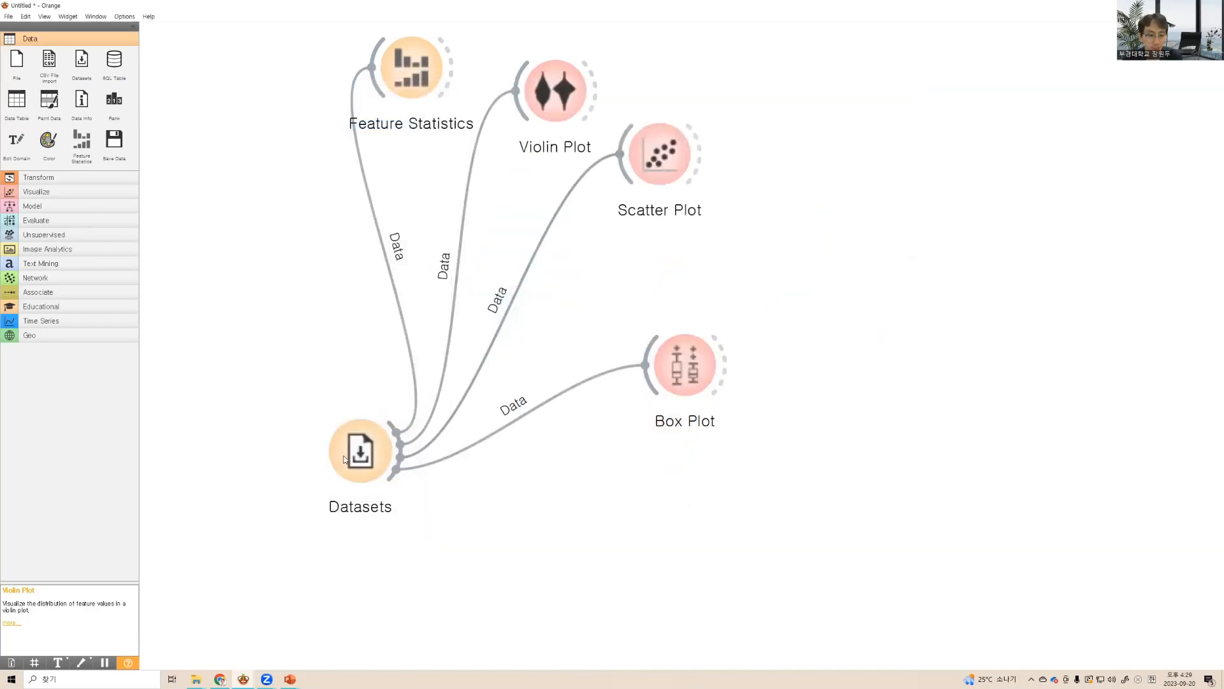
Delete the links from Datasets to Box Plot, Feature Statistics, Violin Plot and Scatter Plot
left_click_drag(360, 451, 329, 438)
left_click(528, 396)
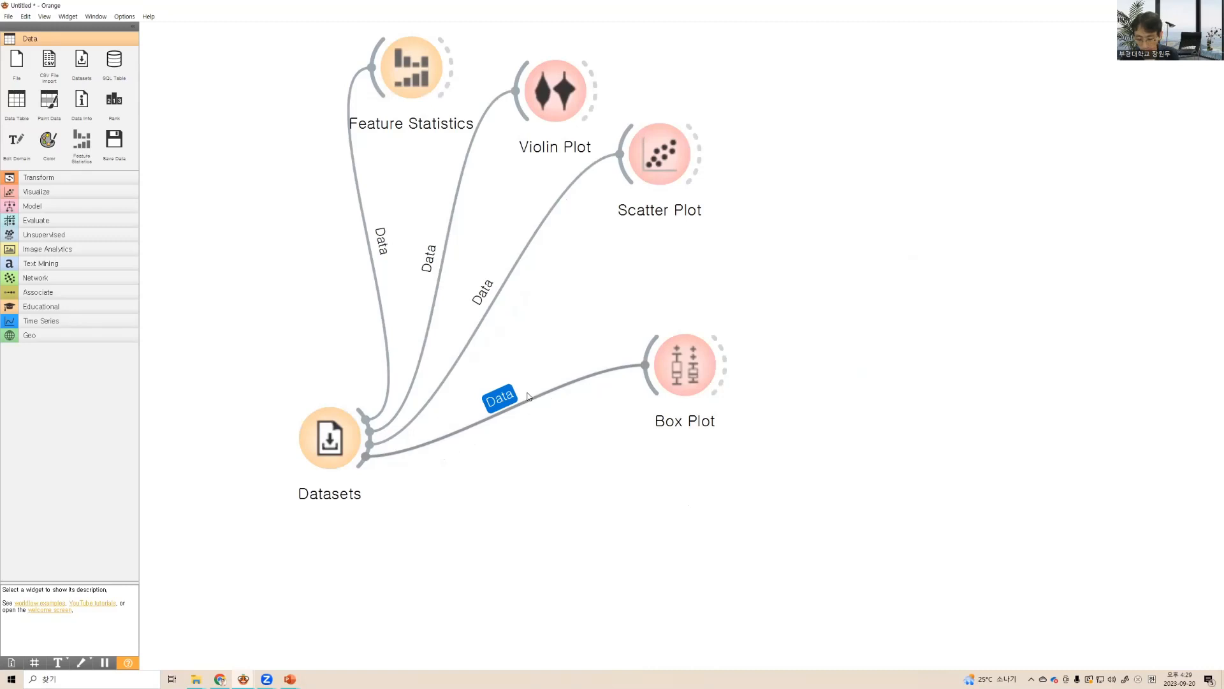
key("Delete")
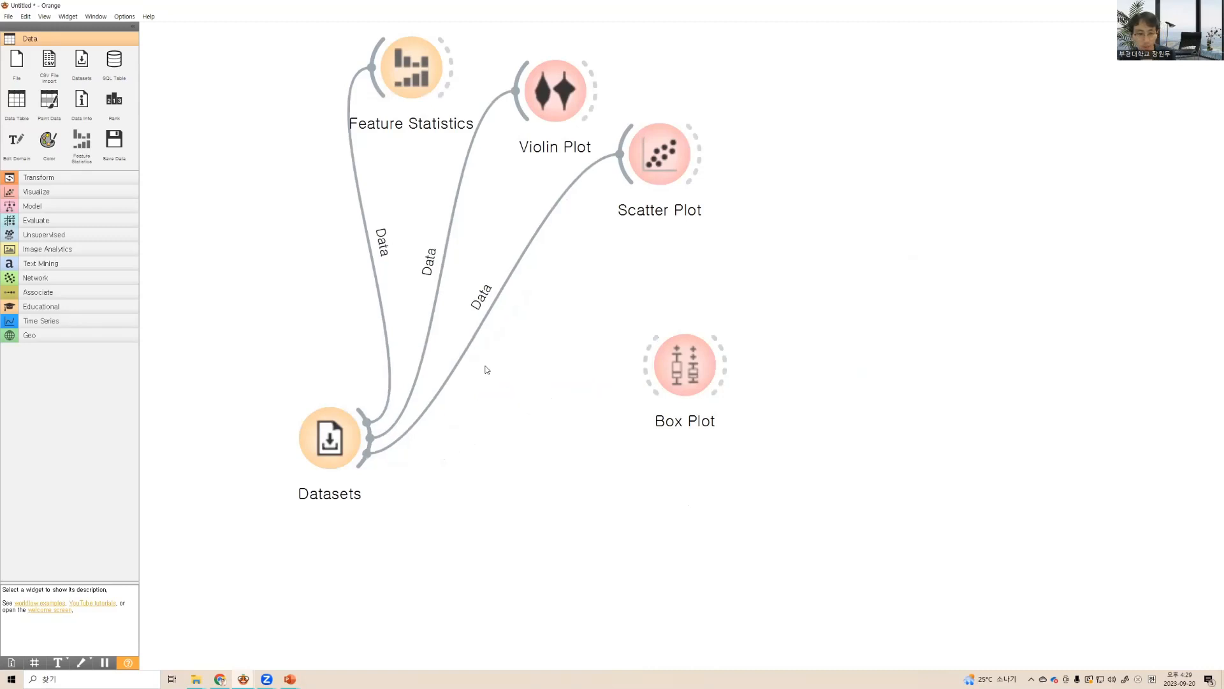
left_click(376, 331)
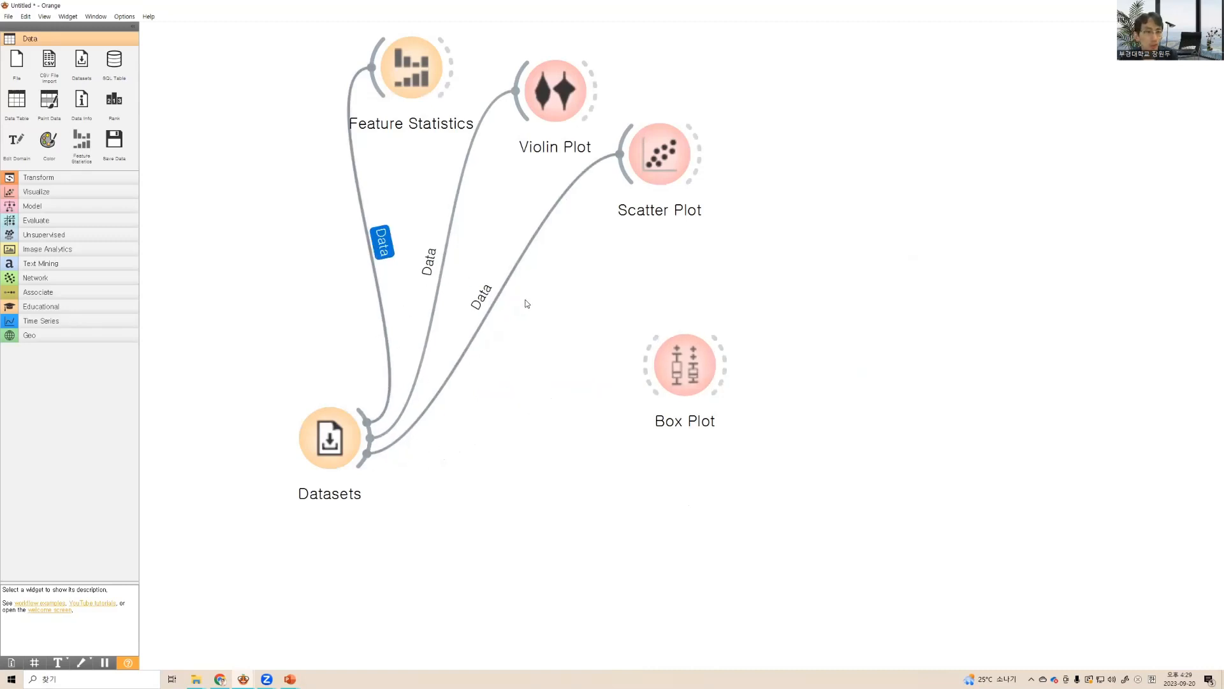
key("Delete")
left_click(429, 261)
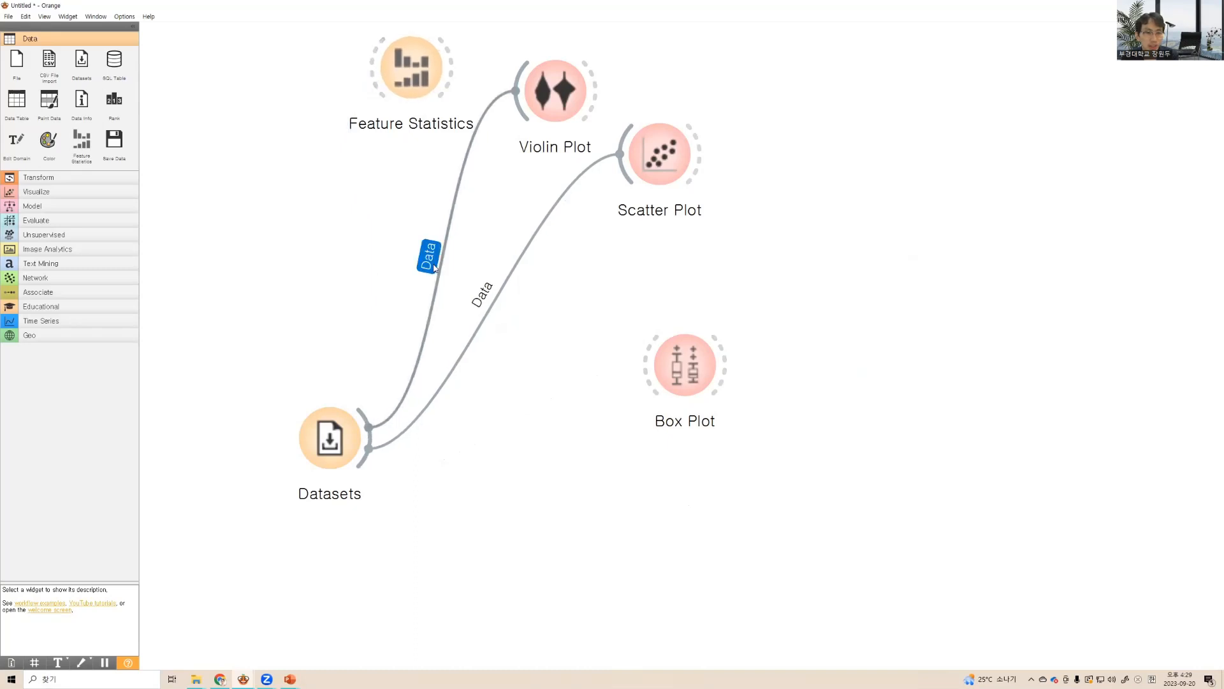
key("Delete")
left_click(485, 299)
key("Delete")
Move Datasets below Feature Statistics, connect a new Edit Domain widget to it, and open Edit Domain
left_click_drag(329, 438, 440, 280)
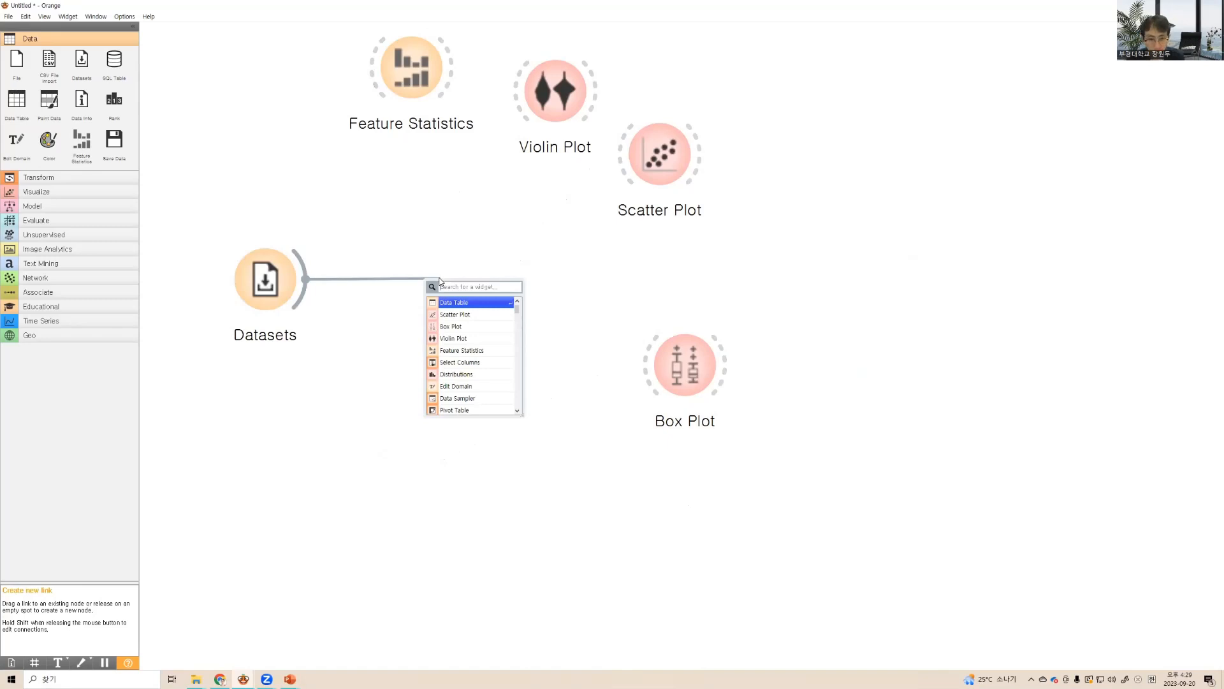
type("ed")
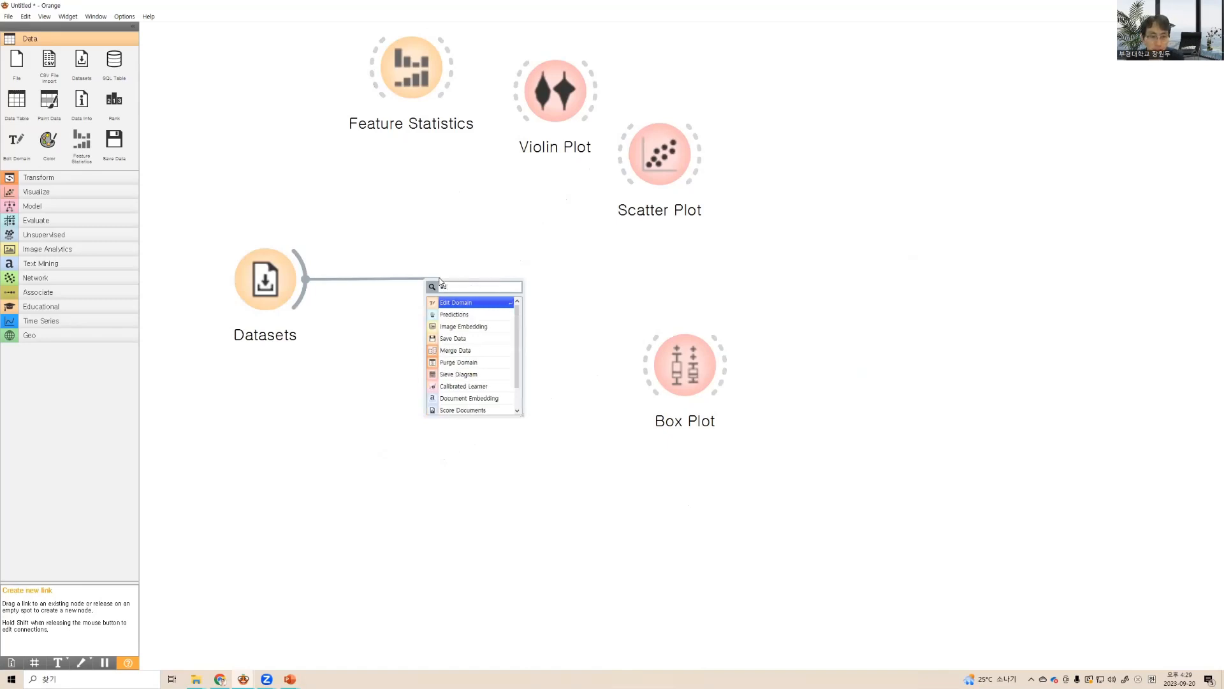
left_click(458, 303)
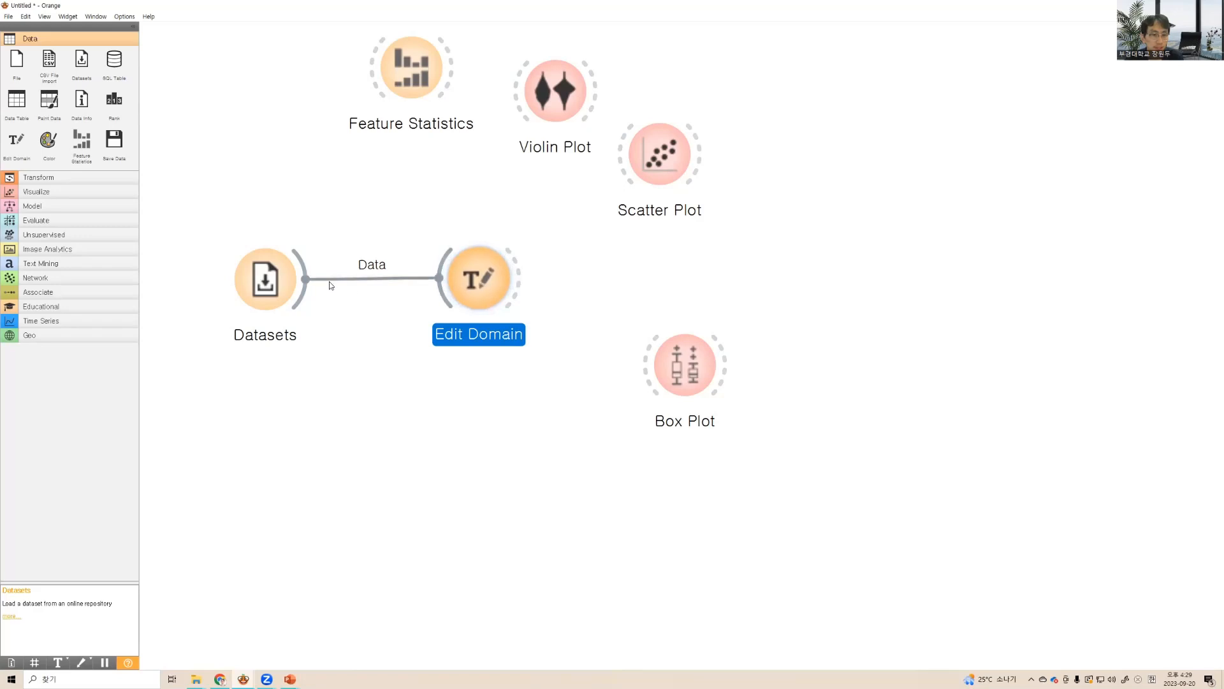
left_click_drag(288, 281, 310, 282)
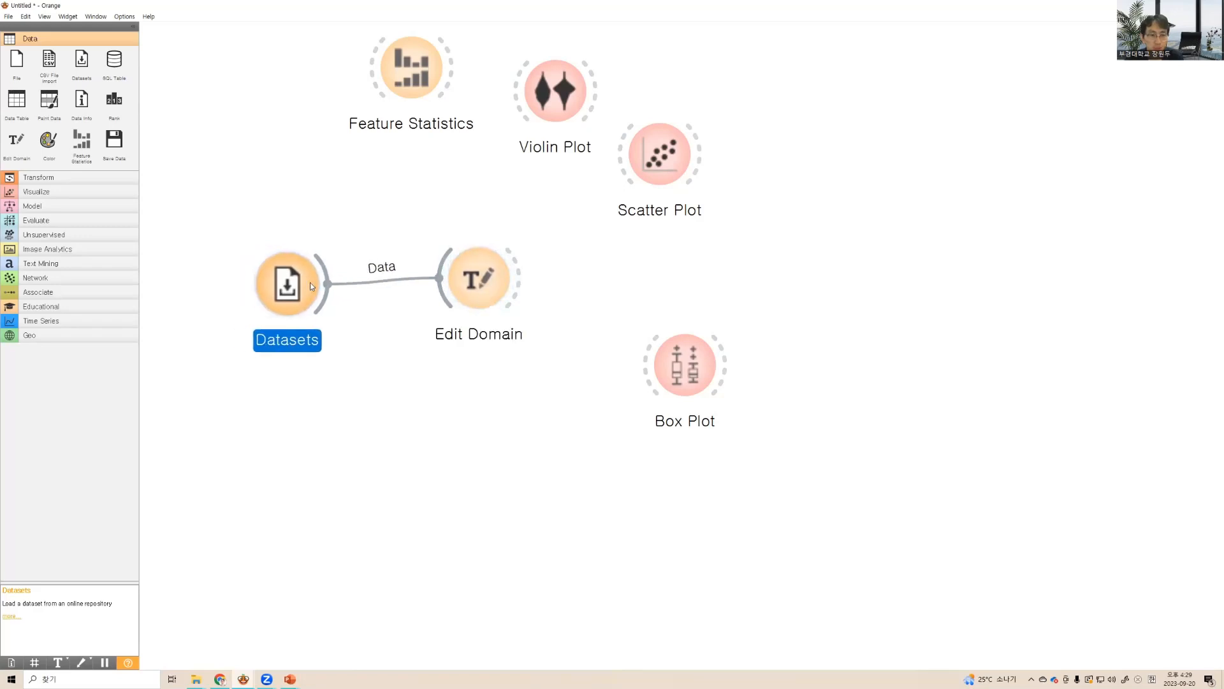
double_click(486, 281)
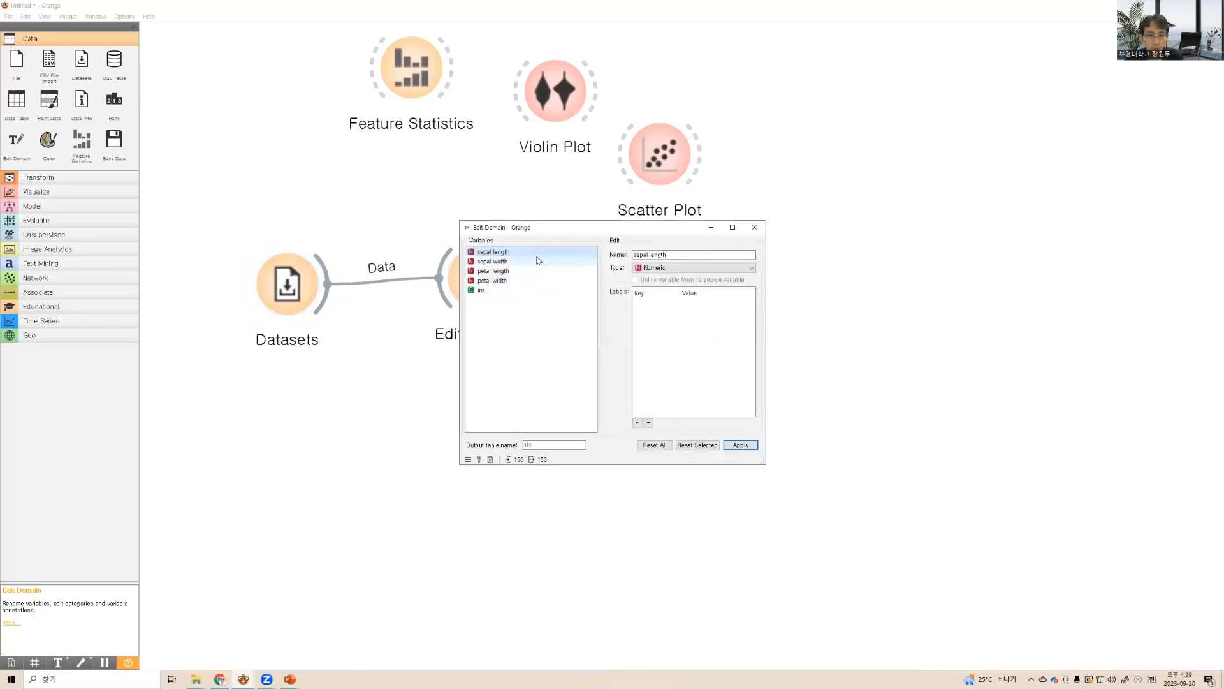
mouse_move(581, 229)
left_mouse_down()
mouse_move(715, 211)
mouse_move(582, 211)
left_mouse_up()
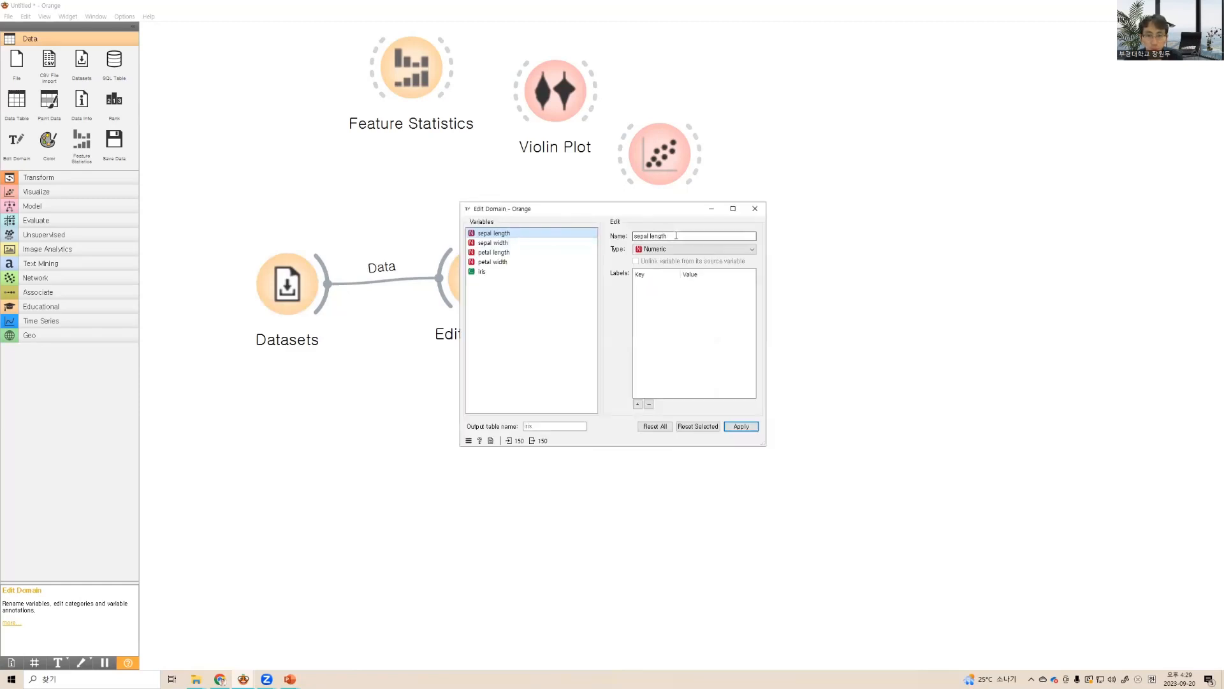
Rename the sepal length variable to 꽃받침 길이 and the sepal width variable to 꽃받침 너비
triple_click(681, 236)
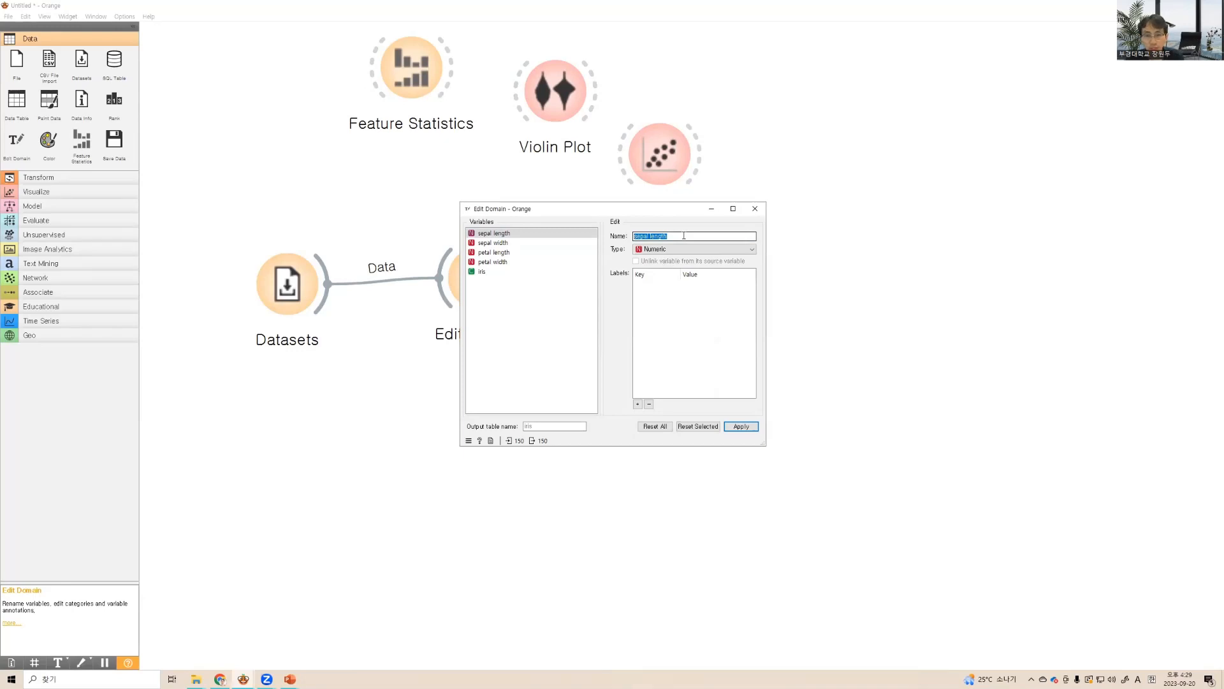
type("v")
type("꽃받침 길이")
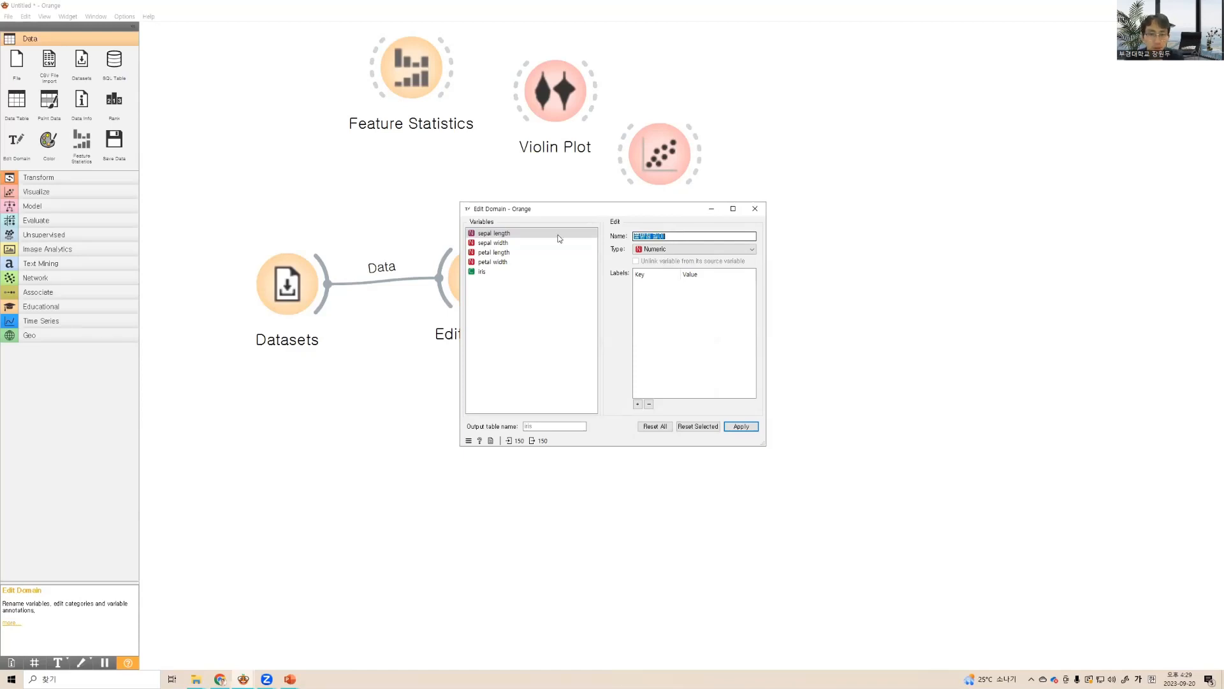
left_click(584, 243)
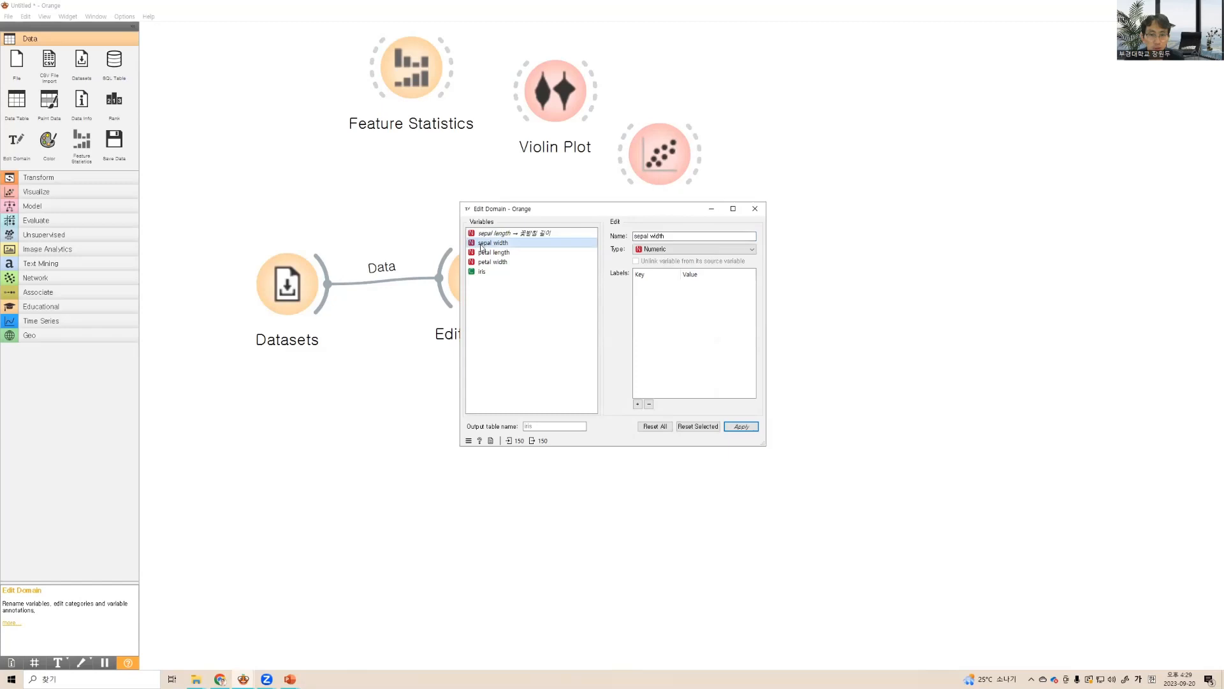
triple_click(675, 236)
type("꽃받힘 길이")
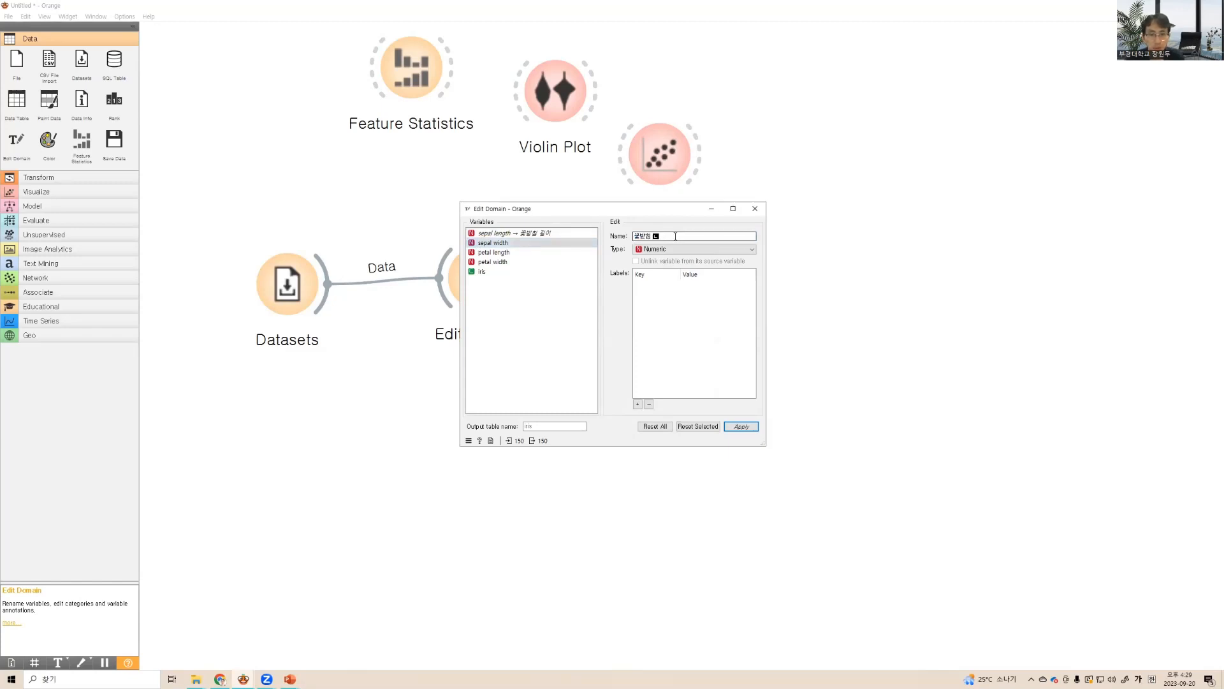
left_click(516, 256)
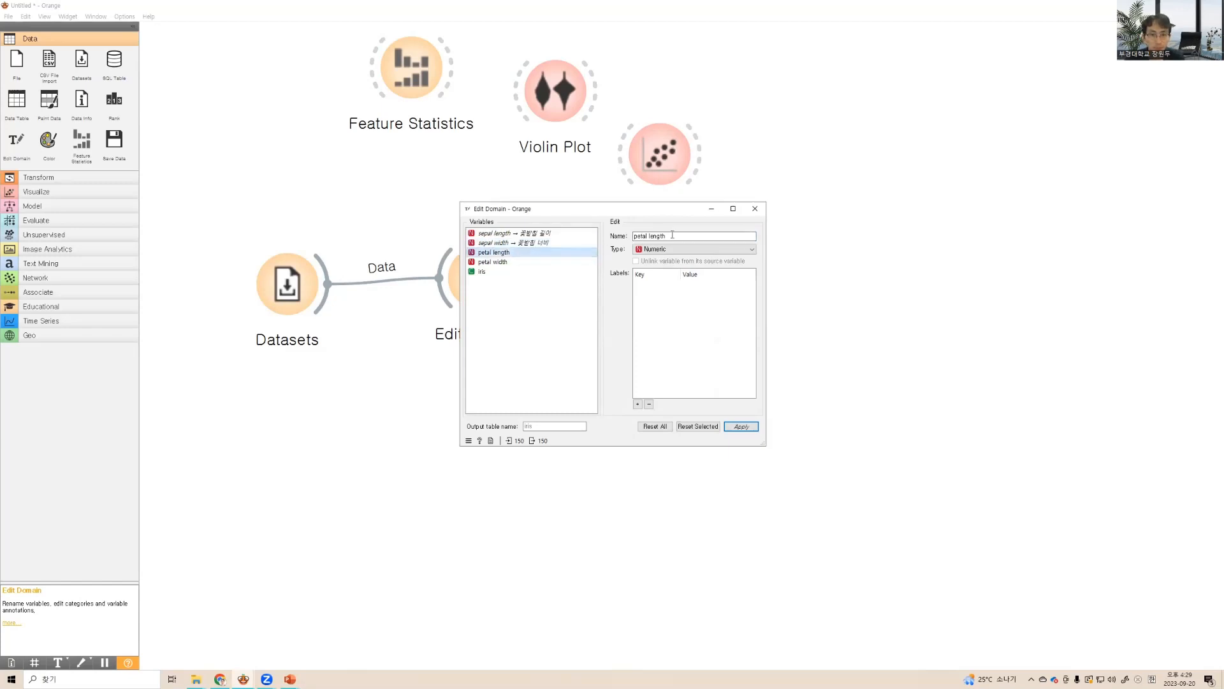
Rename the petal length variable to 꽃잎 길이 and the petal width variable to 꽃잎 너비
triple_click(682, 232)
type("꽃받침 길이")
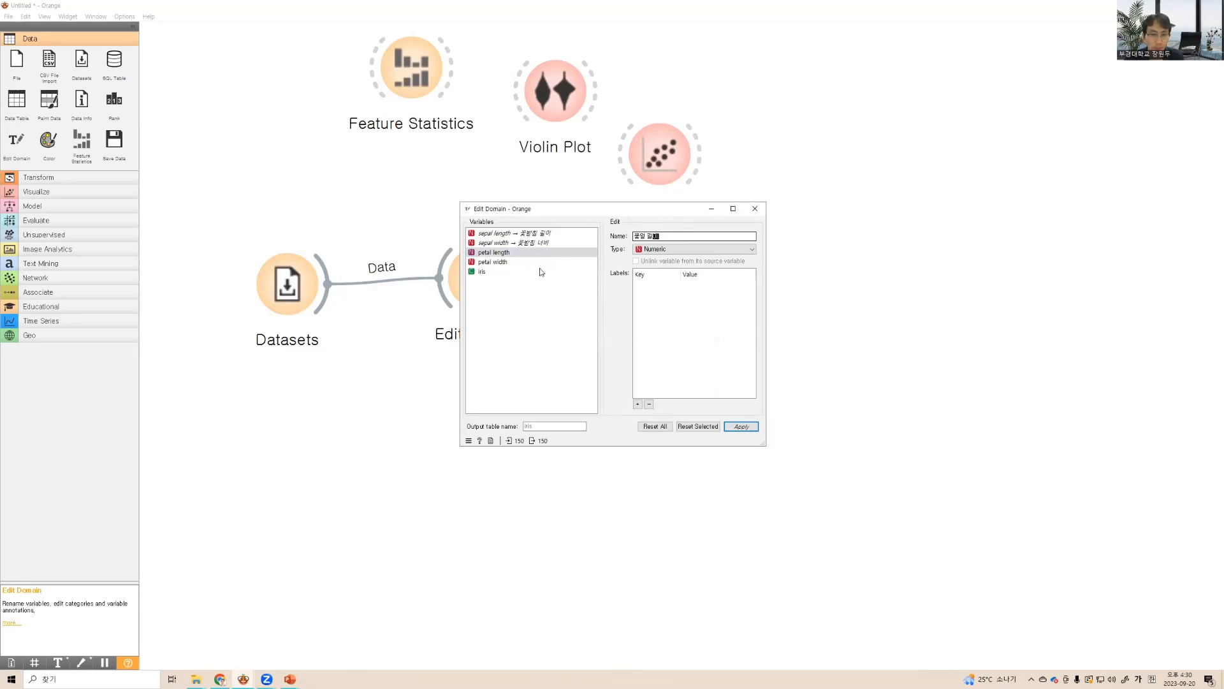
left_click(532, 262)
triple_click(708, 235)
type("ㄲ")
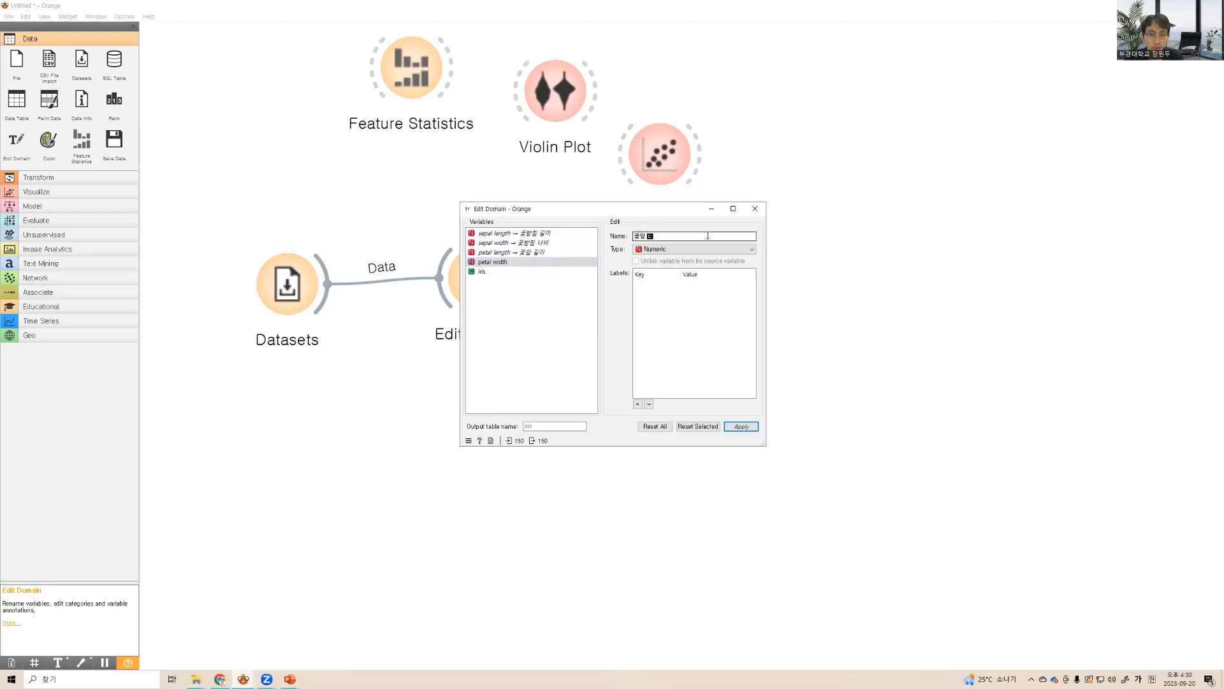
type("잎 너비")
key("Return")
Rename the iris variable to 붓꽃 종류, apply the domain changes, and close Edit Domain
left_click(548, 272)
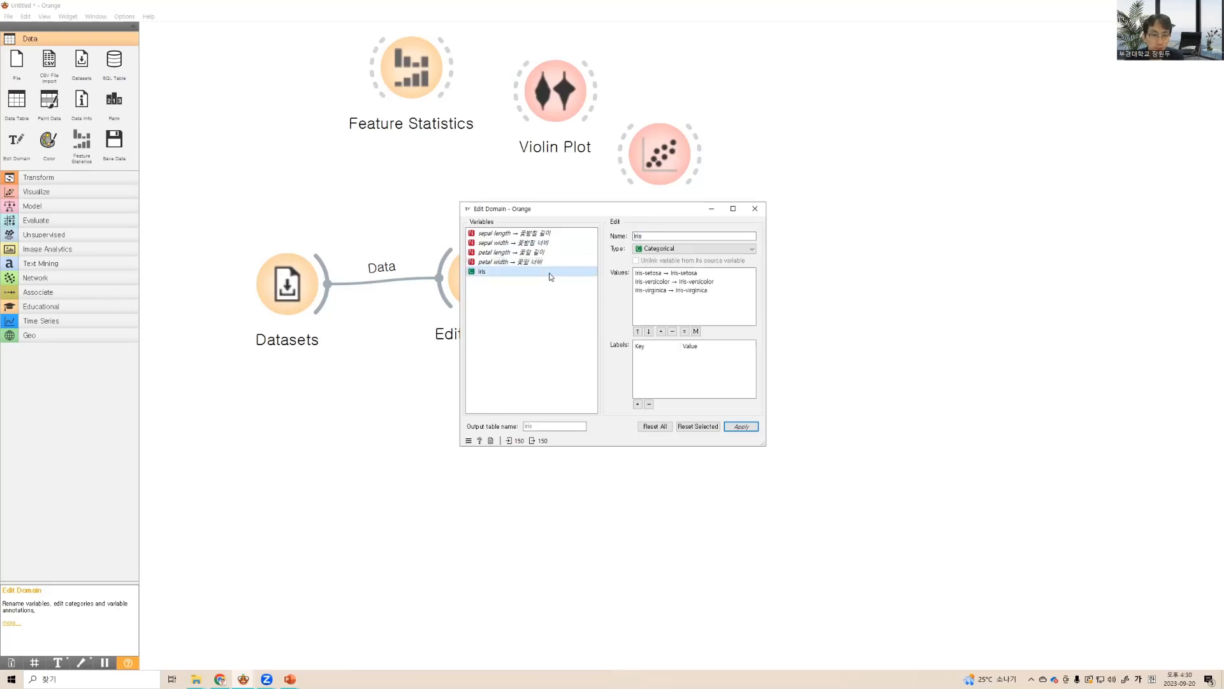
triple_click(698, 237)
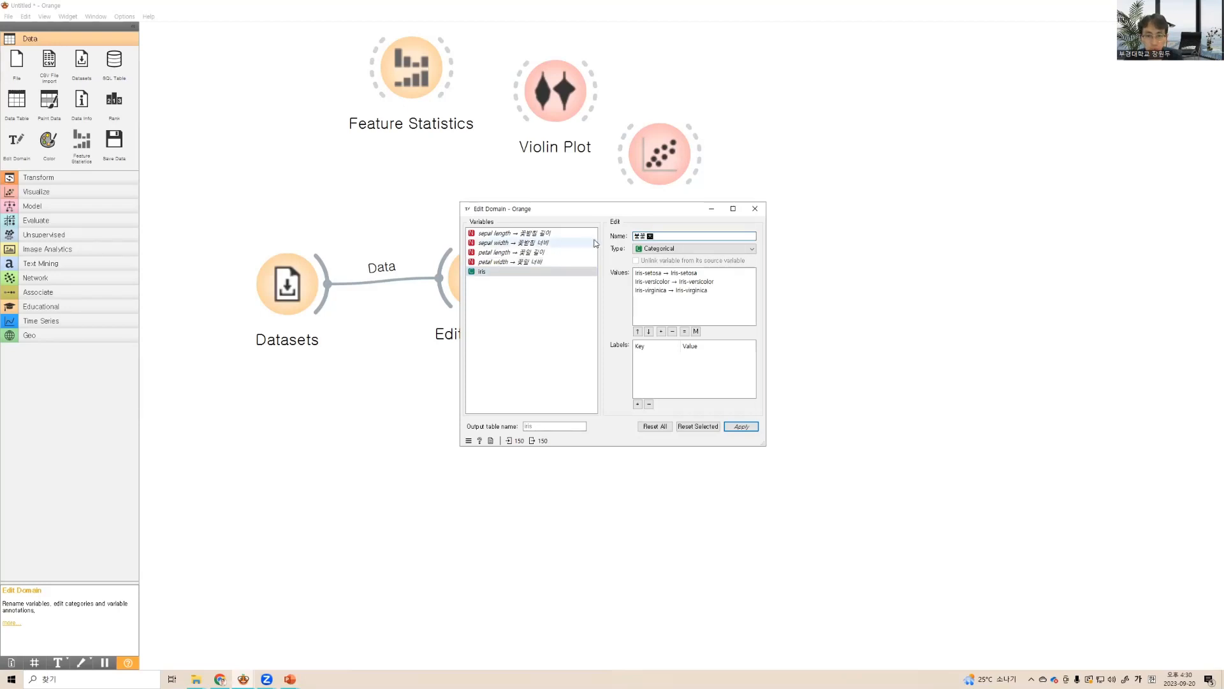
type("붓꽃 종류")
key("Tab")
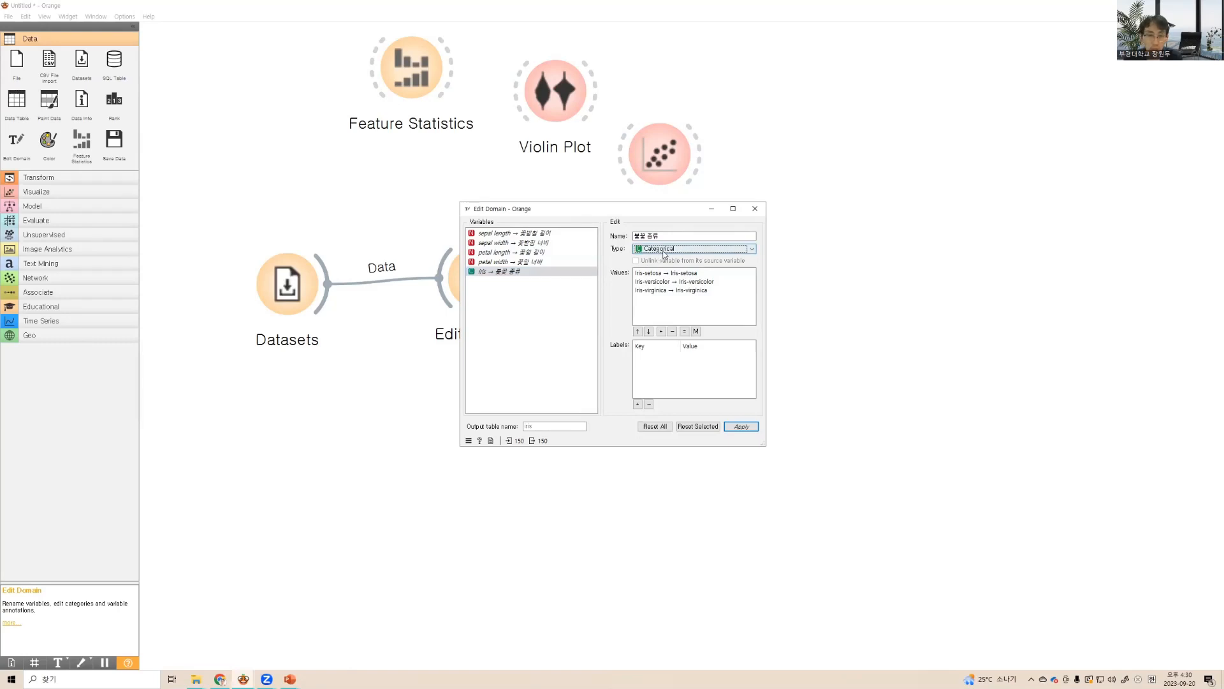
left_click(744, 428)
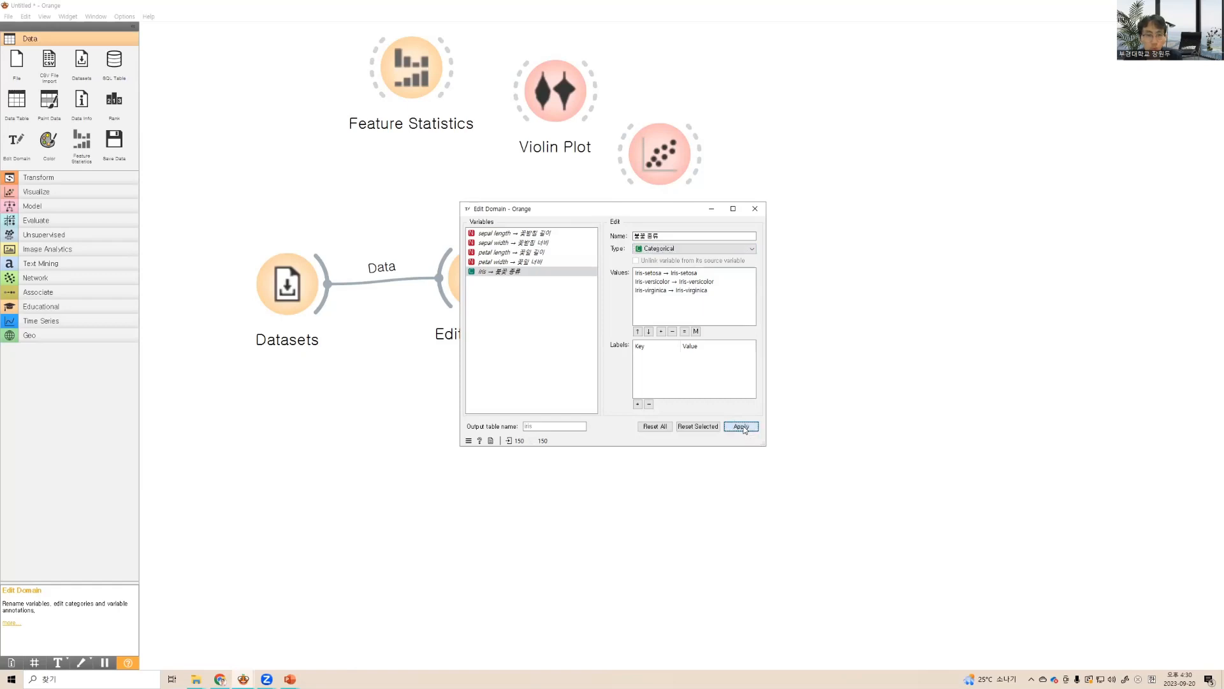
left_click(755, 208)
Connect Edit Domain to Scatter Plot, plot 꽃잎 너비 on the y axis, and close the plot window
left_click_drag(523, 279, 670, 154)
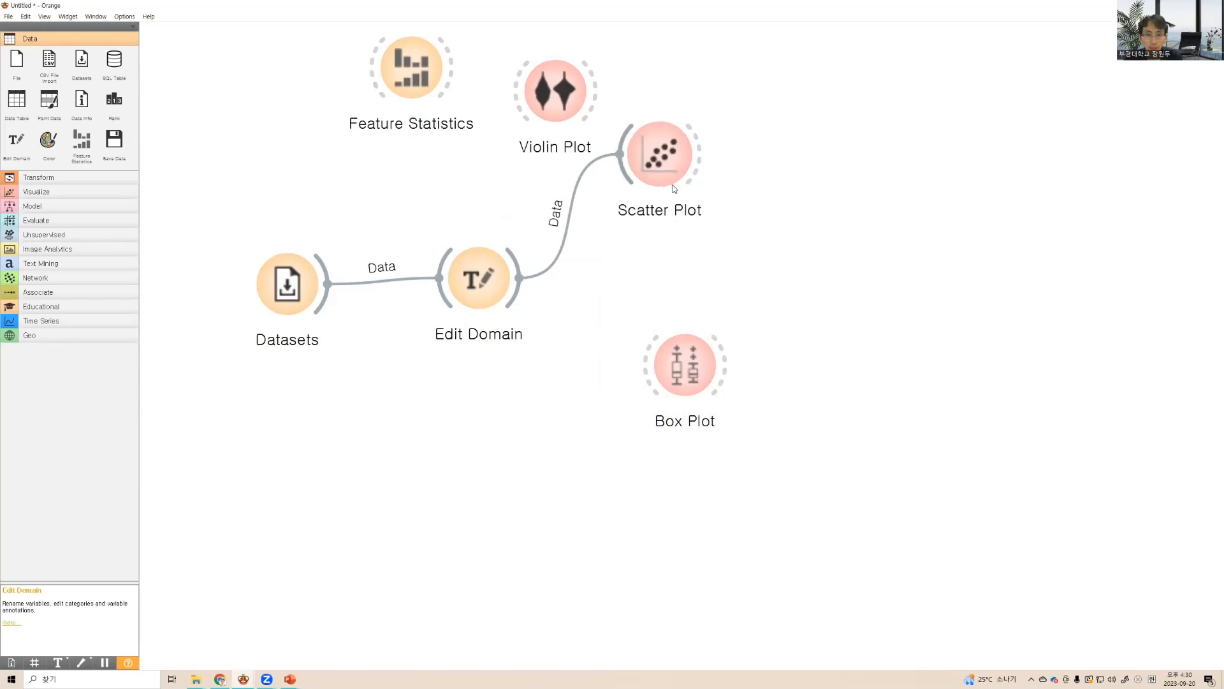
double_click(687, 164)
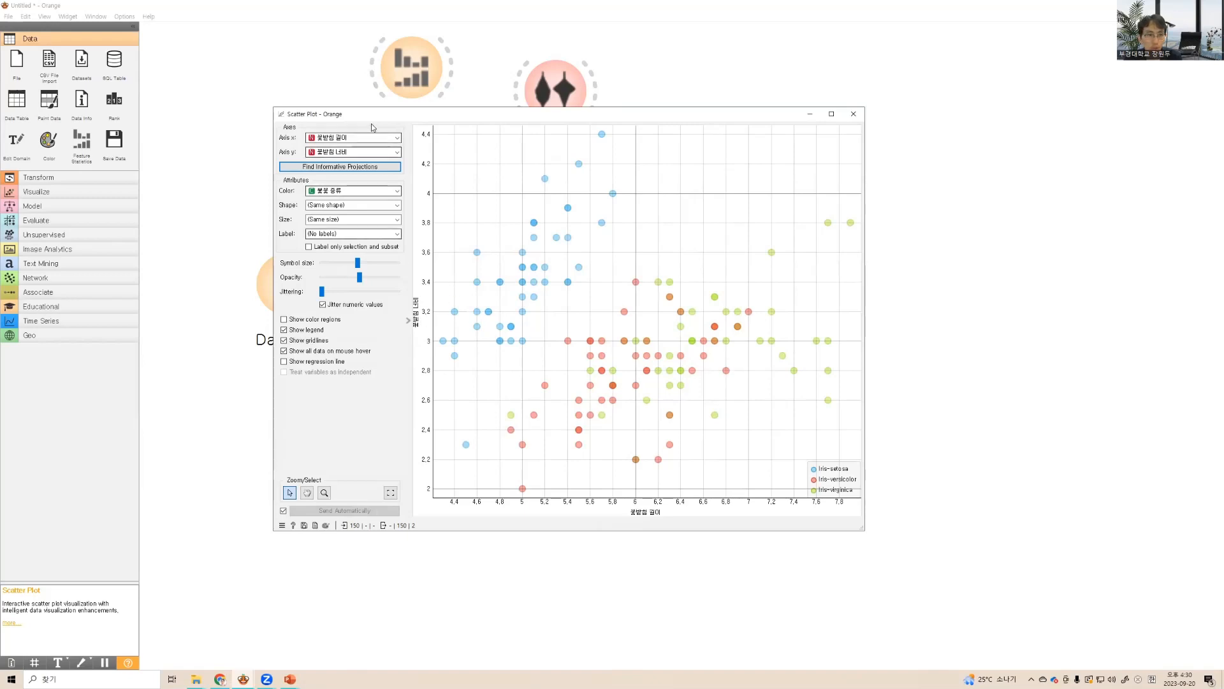
left_click(368, 156)
left_click(354, 189)
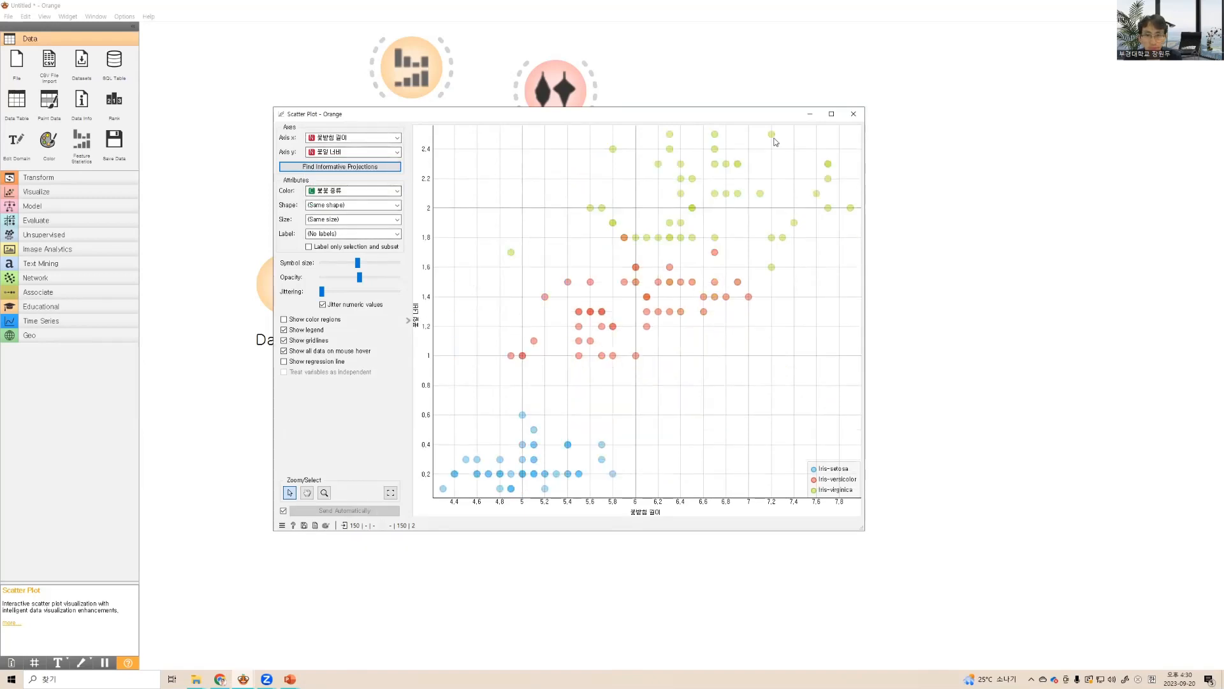
left_click(853, 114)
Connect Edit Domain to Violin Plot, view the violin plot with the renamed variables, and close it
left_click_drag(517, 252, 560, 97)
double_click(560, 98)
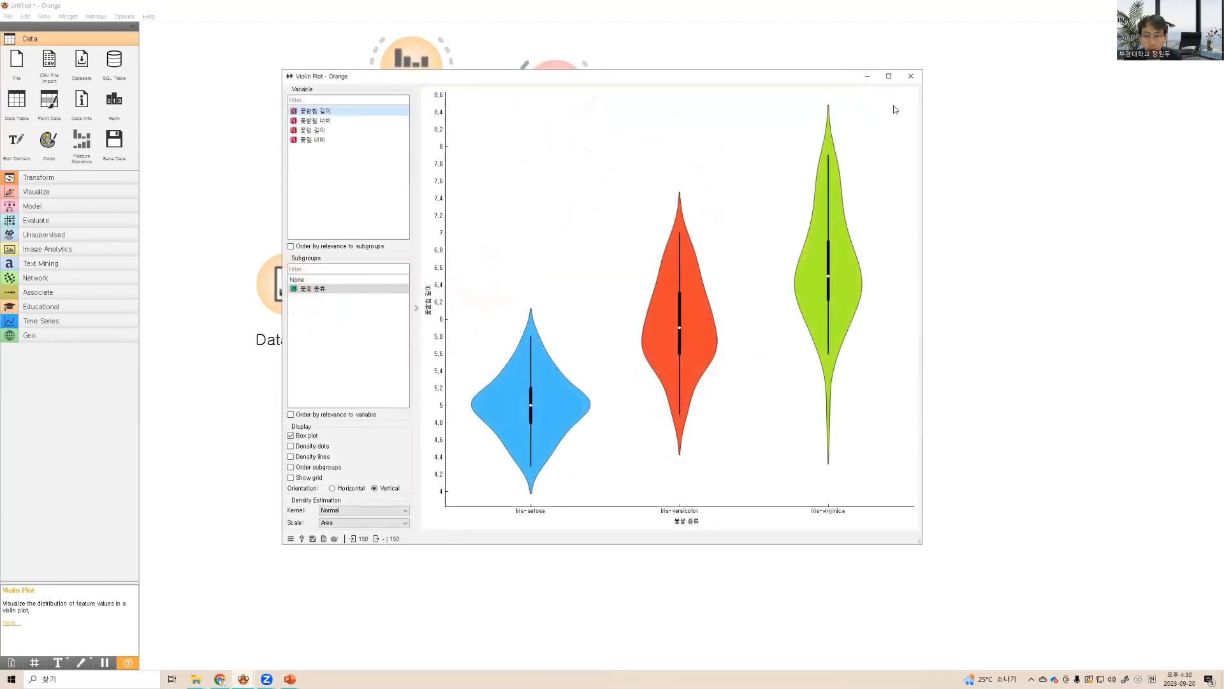
left_click(910, 76)
Connect Edit Domain to Box Plot, view the box plot with the renamed variables, and close it
left_click_drag(518, 294, 686, 364)
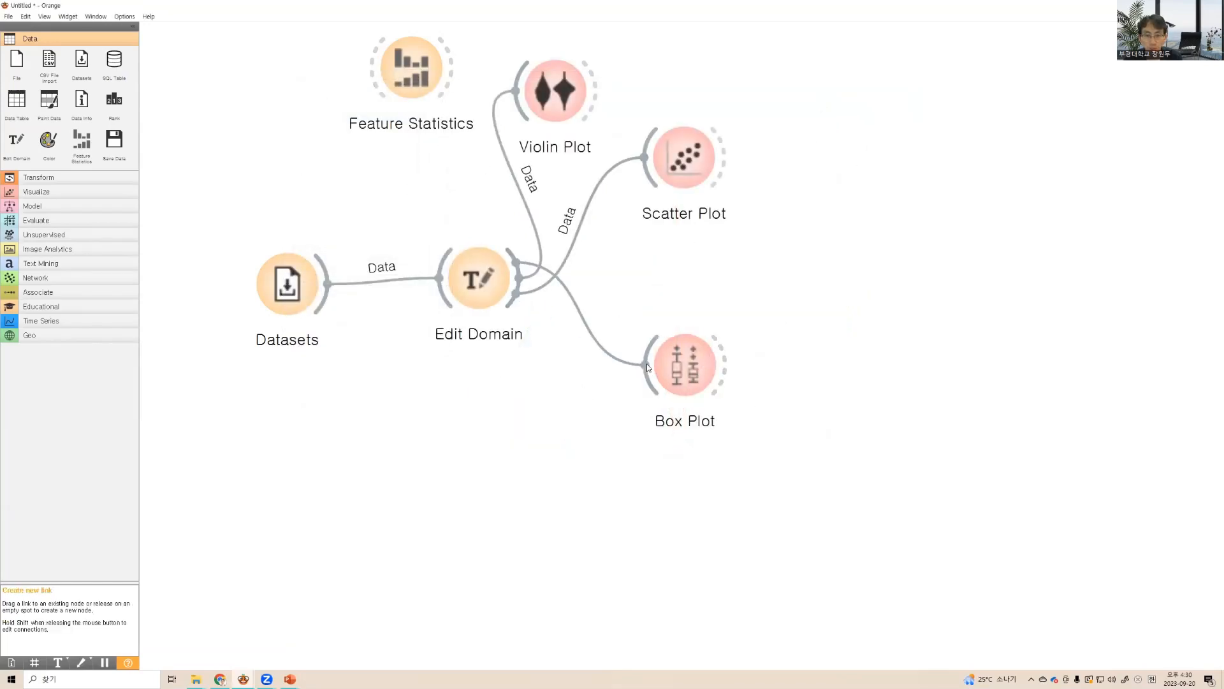
double_click(695, 371)
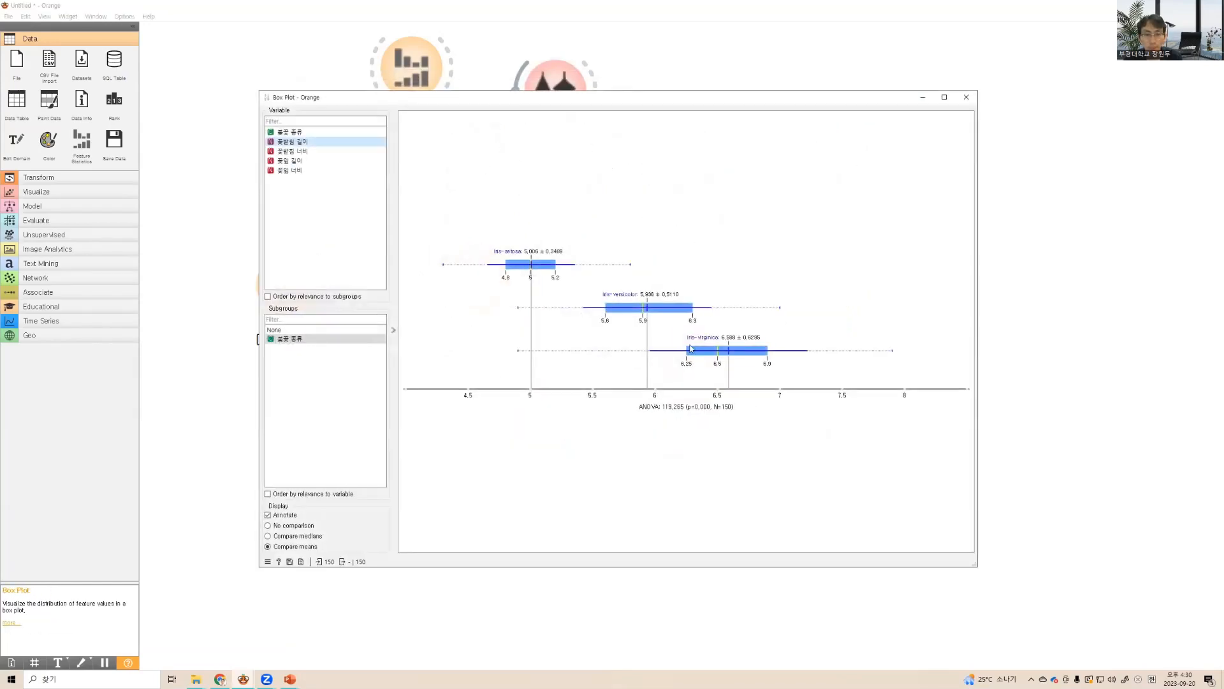
left_click(967, 98)
left_click(799, 457)
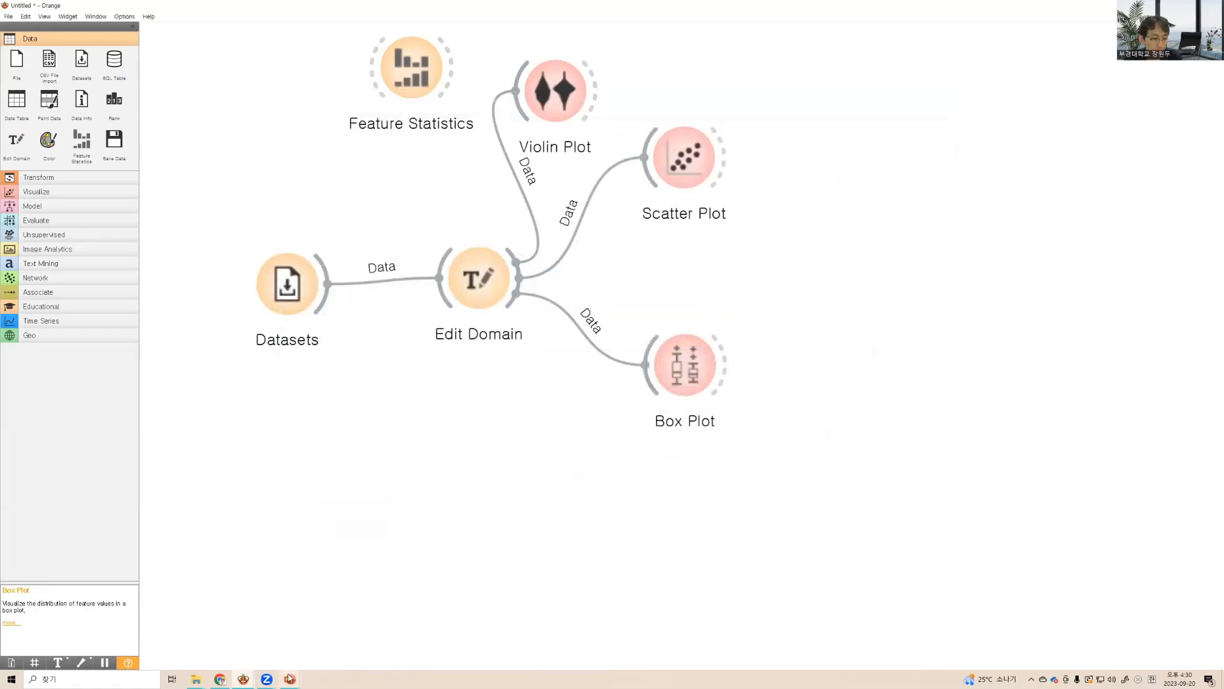
Switch to the PowerPoint slide show, advance to the data preprocessing slide, and return to the Orange workflow
left_click(249, 678)
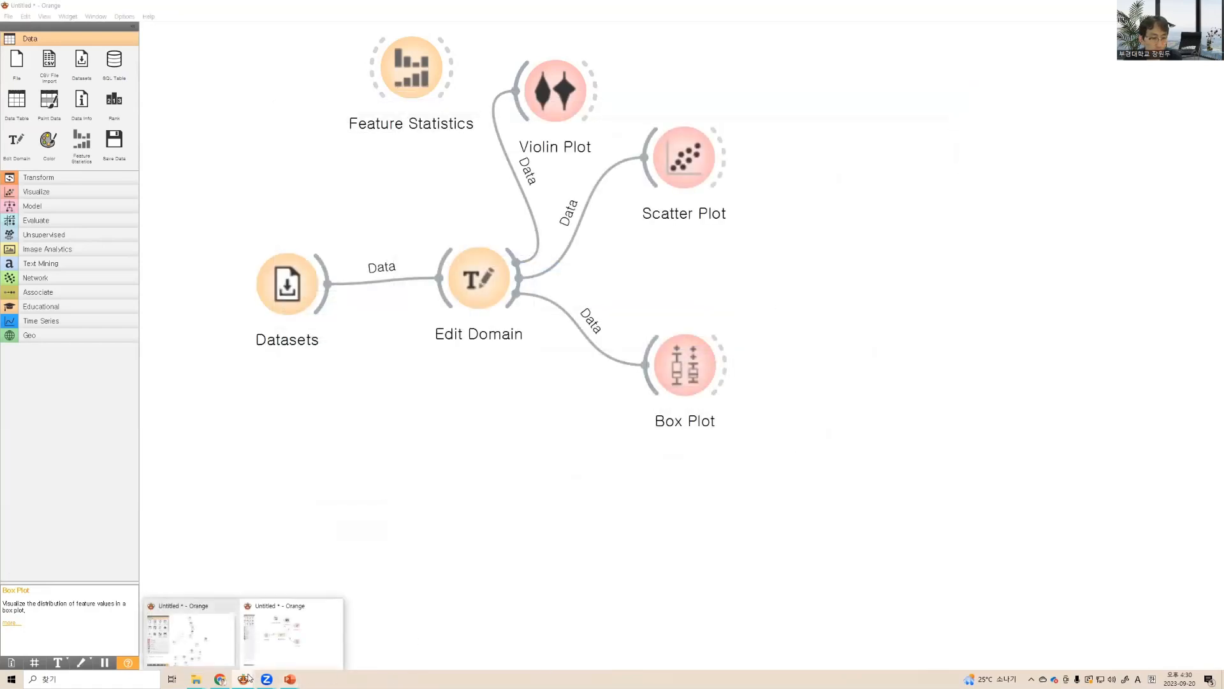
left_click(202, 646)
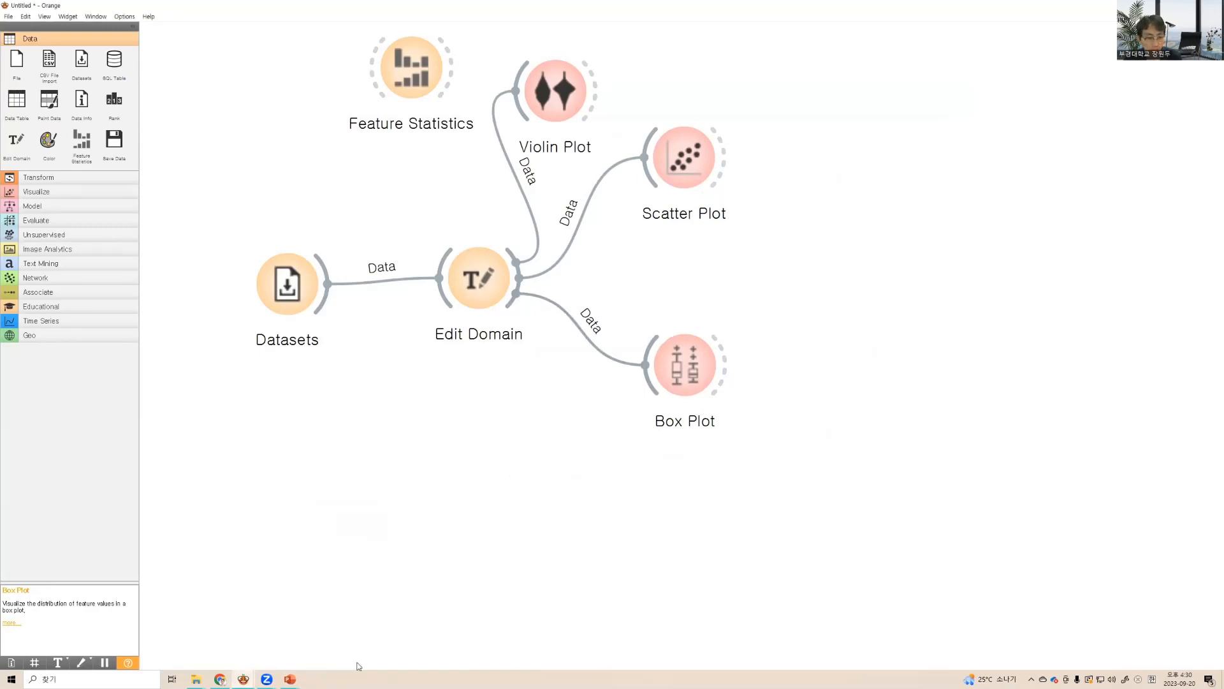
mouse_move(296, 678)
left_click(325, 638)
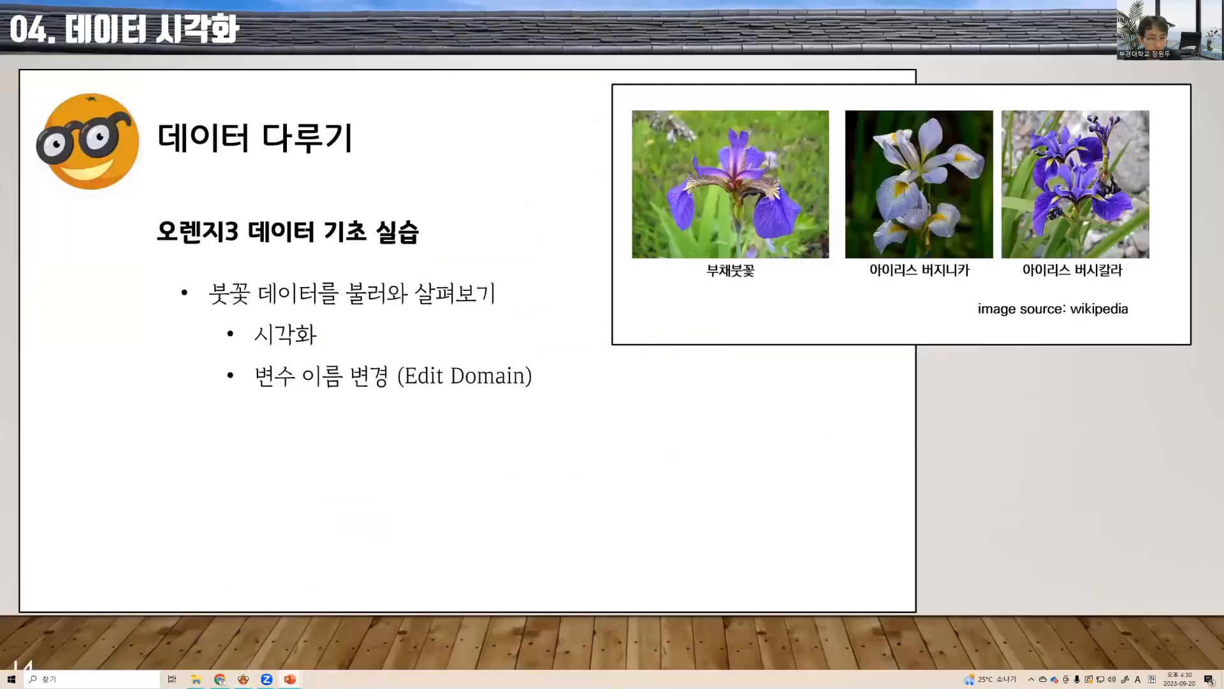
left_click(545, 434)
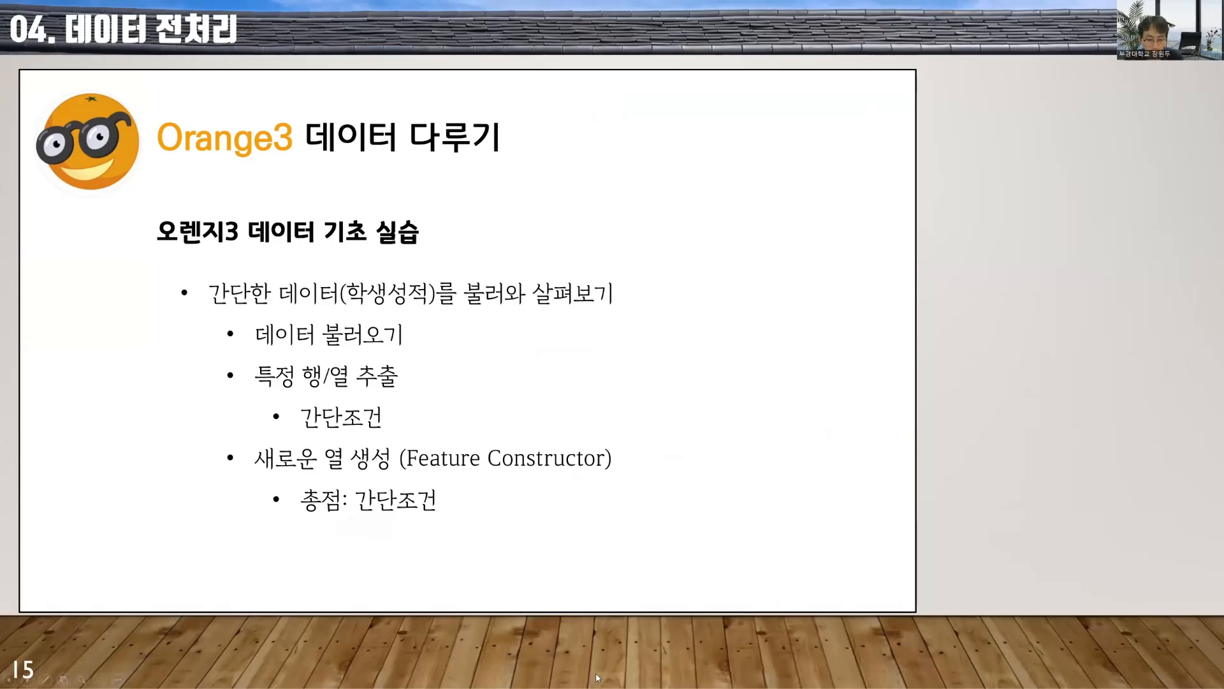
key("alt+Tab")
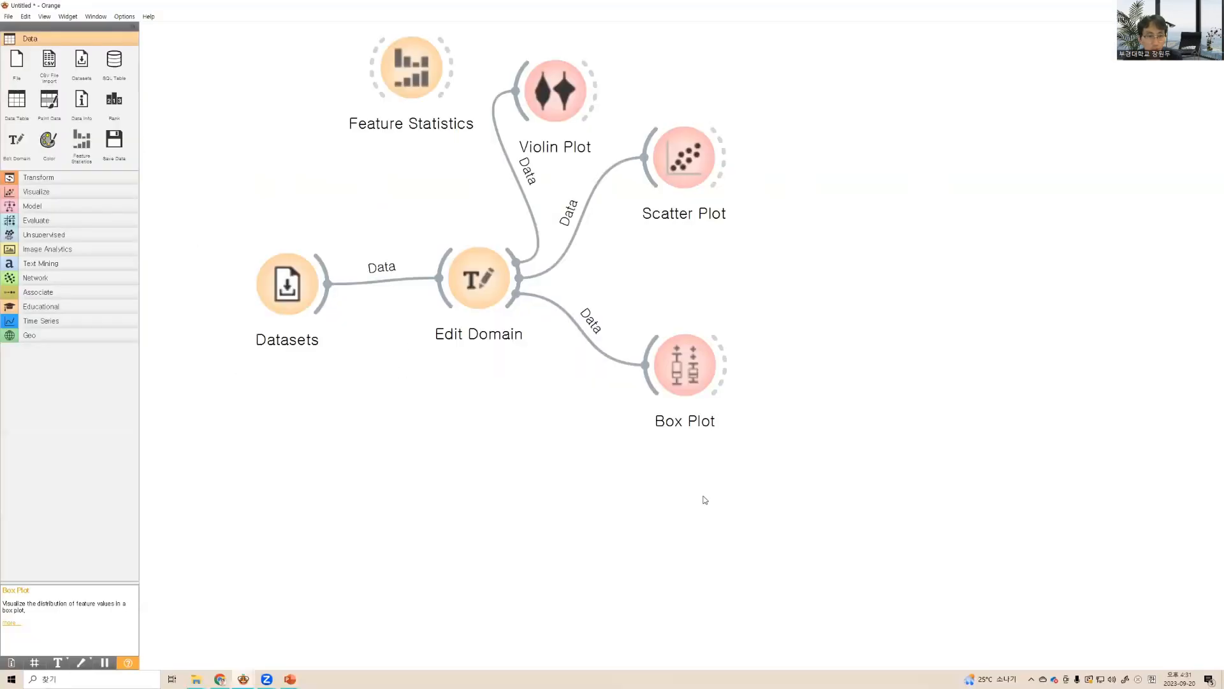
Delete every widget except Datasets from the workflow and open Datasets
left_click_drag(652, 365, 396, 74)
key("Delete")
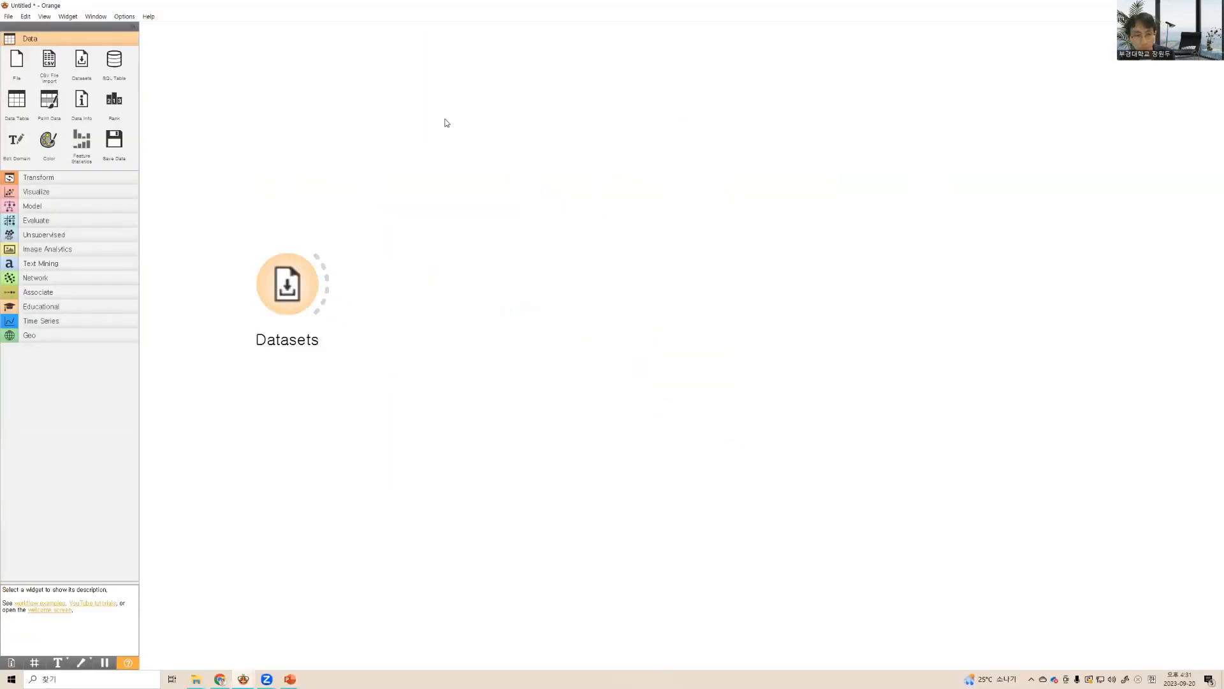
double_click(283, 297)
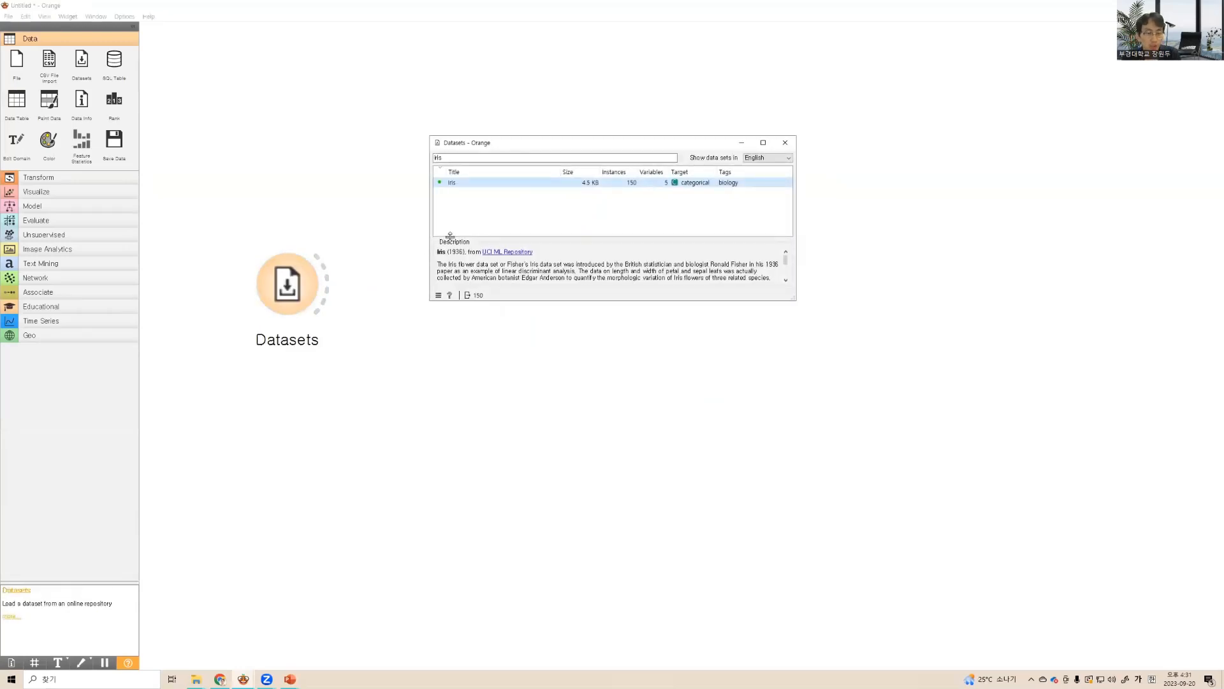
Search the datasets for grade, load the Course Grades dataset, and close the Datasets window
left_click_drag(507, 160, 415, 156)
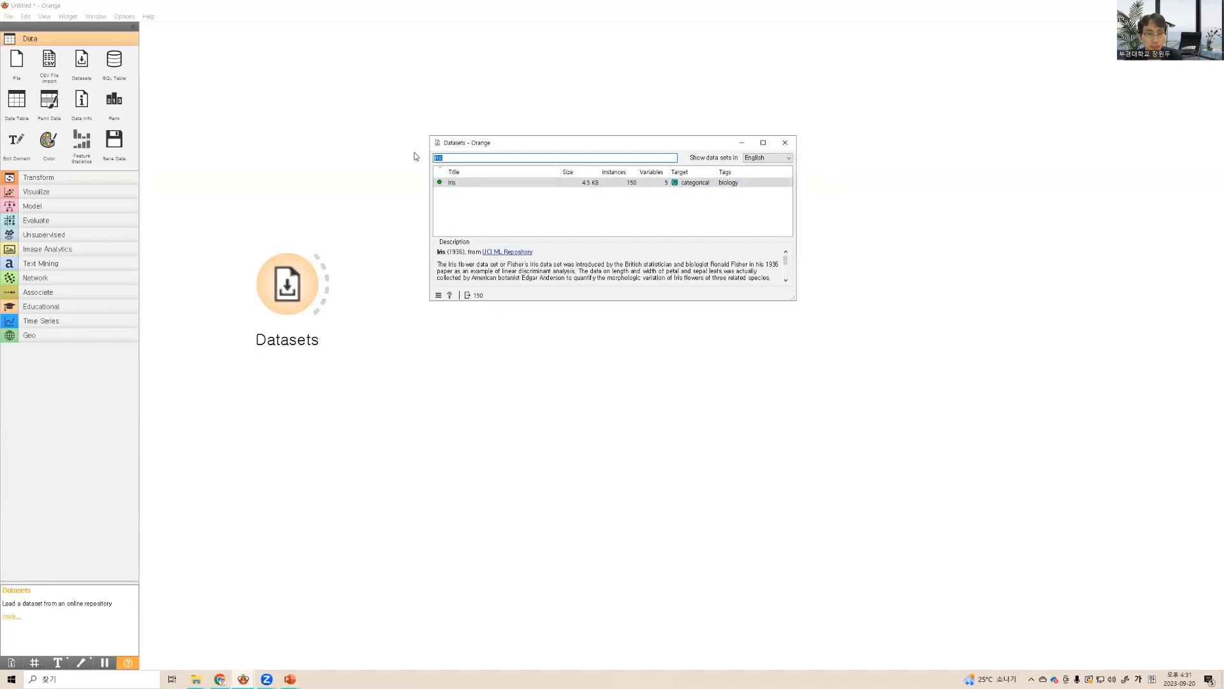
type("ㅎㄱ")
key("BackSpace")
key("BackSpace")
type("grade")
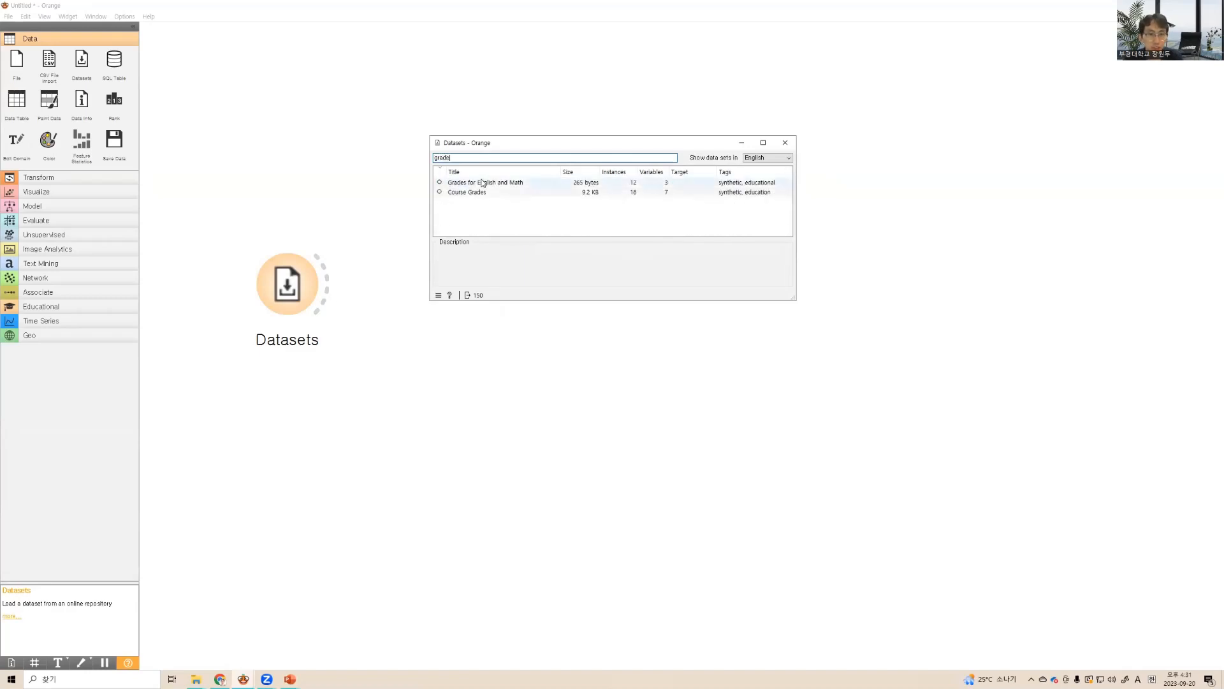
left_click(498, 197)
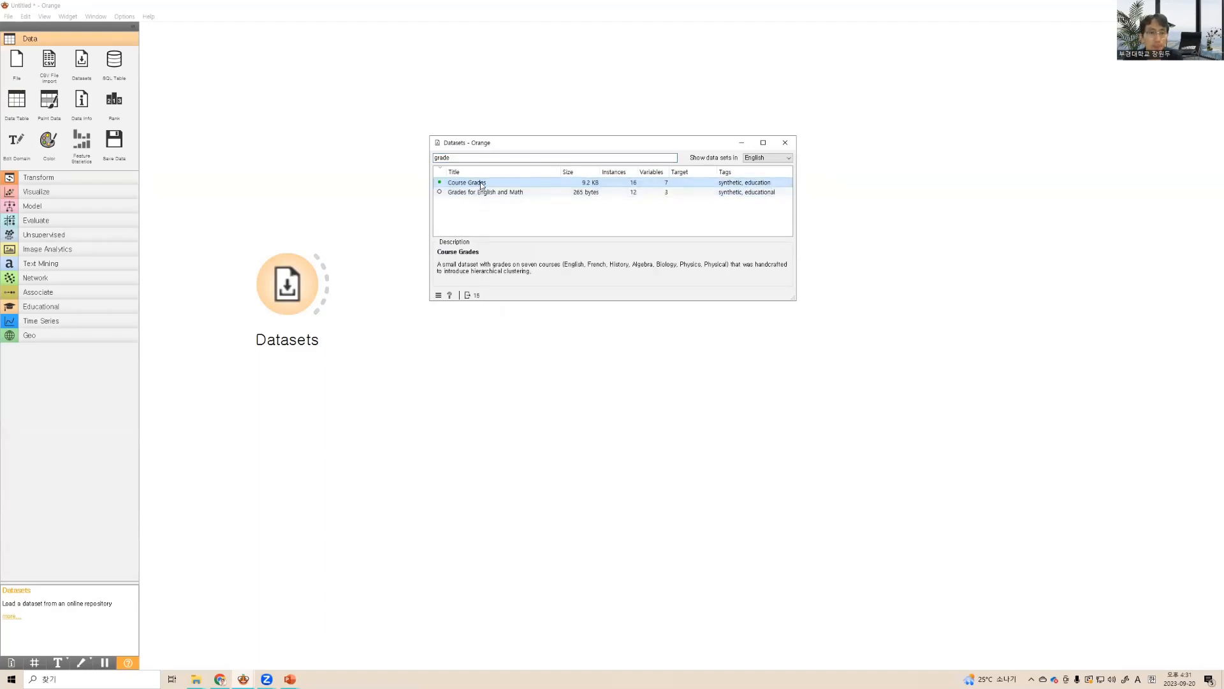
left_click(480, 158)
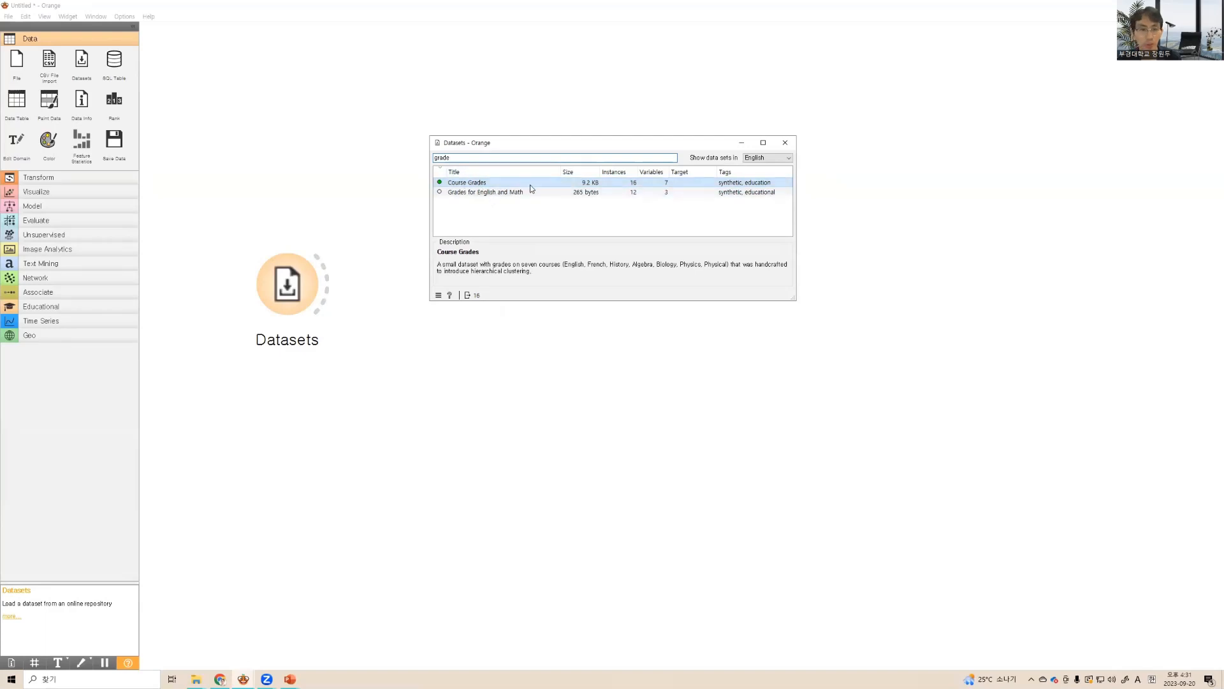
left_click(793, 146)
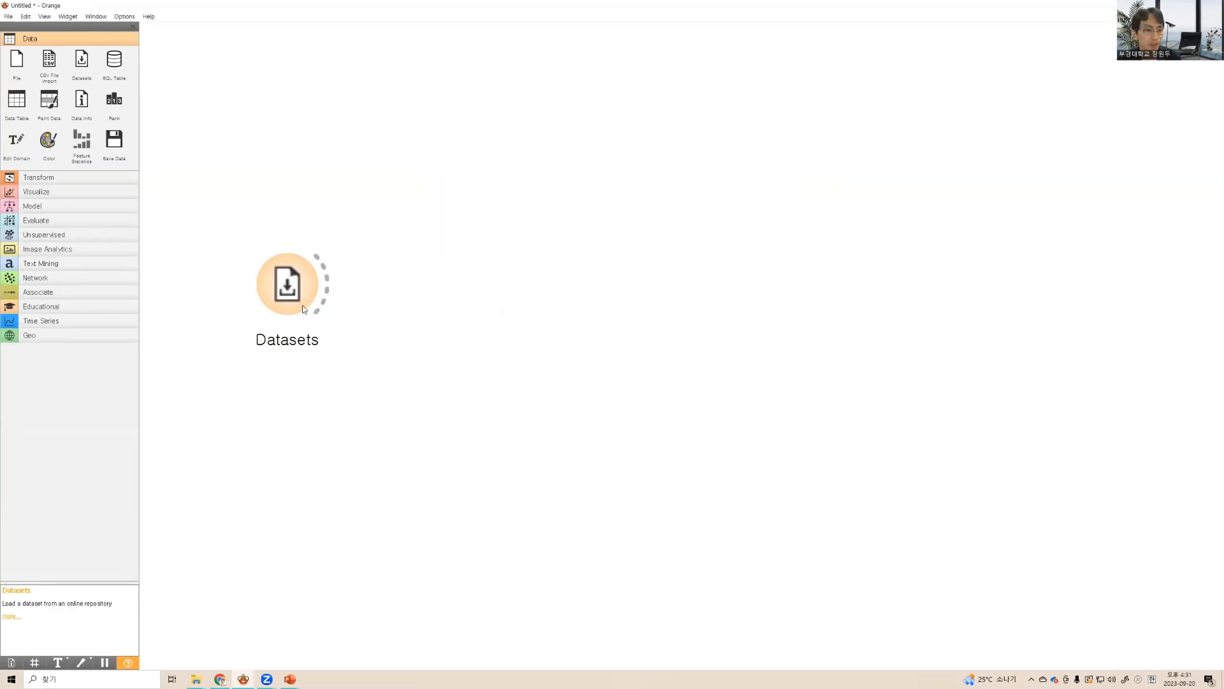
Connect a new Data Table widget to Datasets, view the course grades in it, and close the table
left_click_drag(331, 288, 445, 199)
left_click(488, 220)
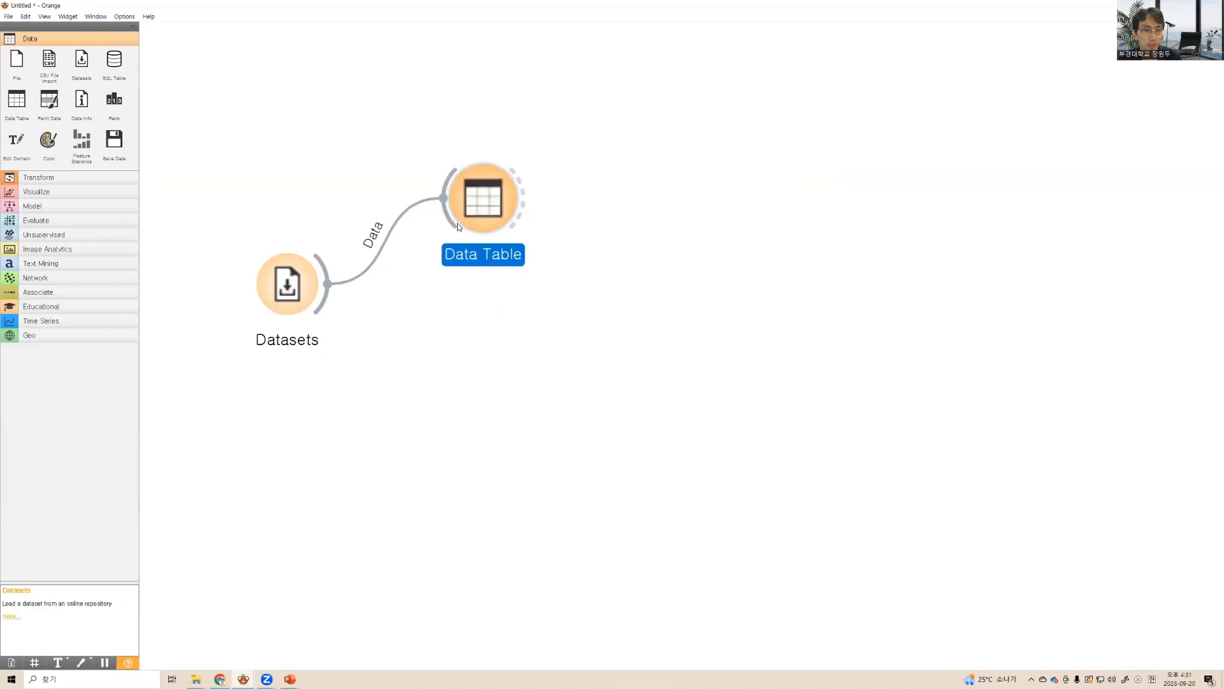
double_click(490, 204)
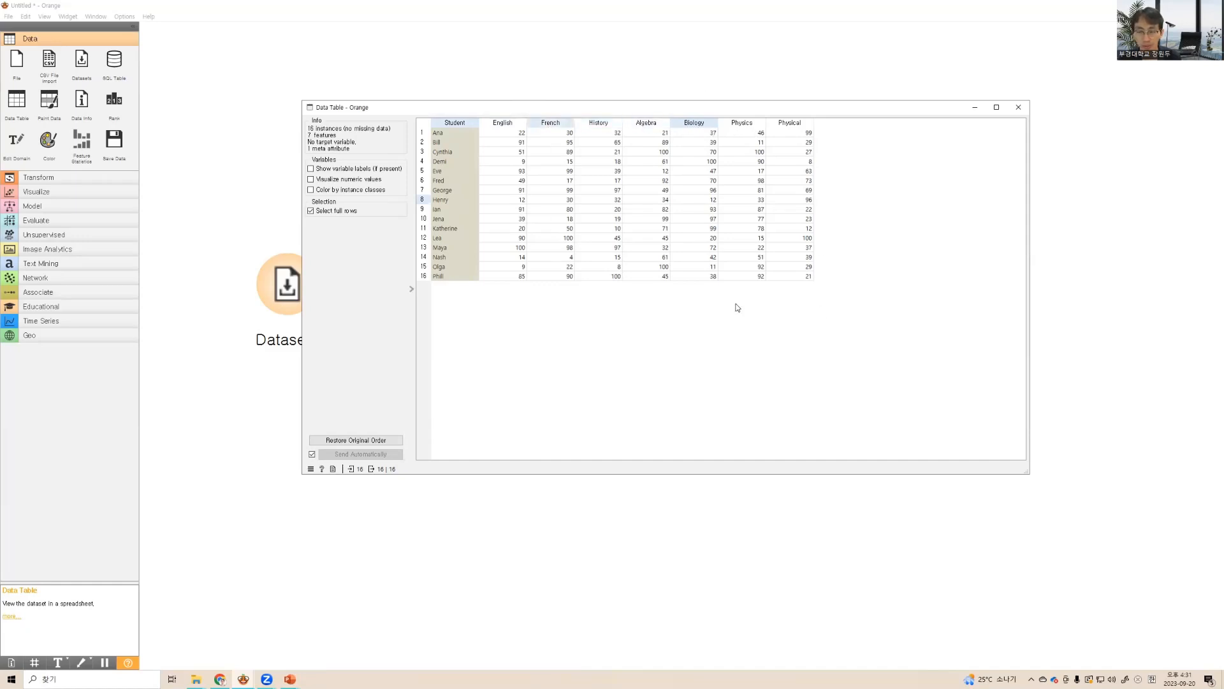
left_click(1018, 107)
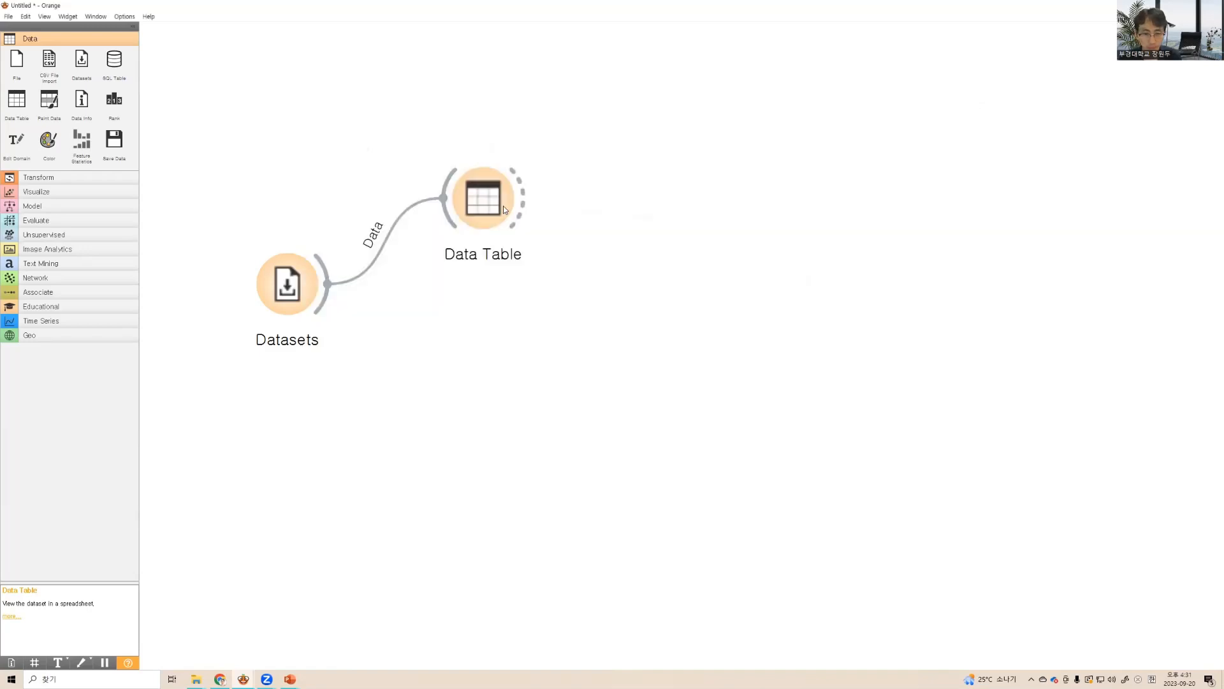
Move Data Table higher on the canvas and connect a new Scatter Plot widget to Datasets, placed below it
left_click_drag(504, 209, 521, 137)
left_click_drag(326, 305, 500, 252)
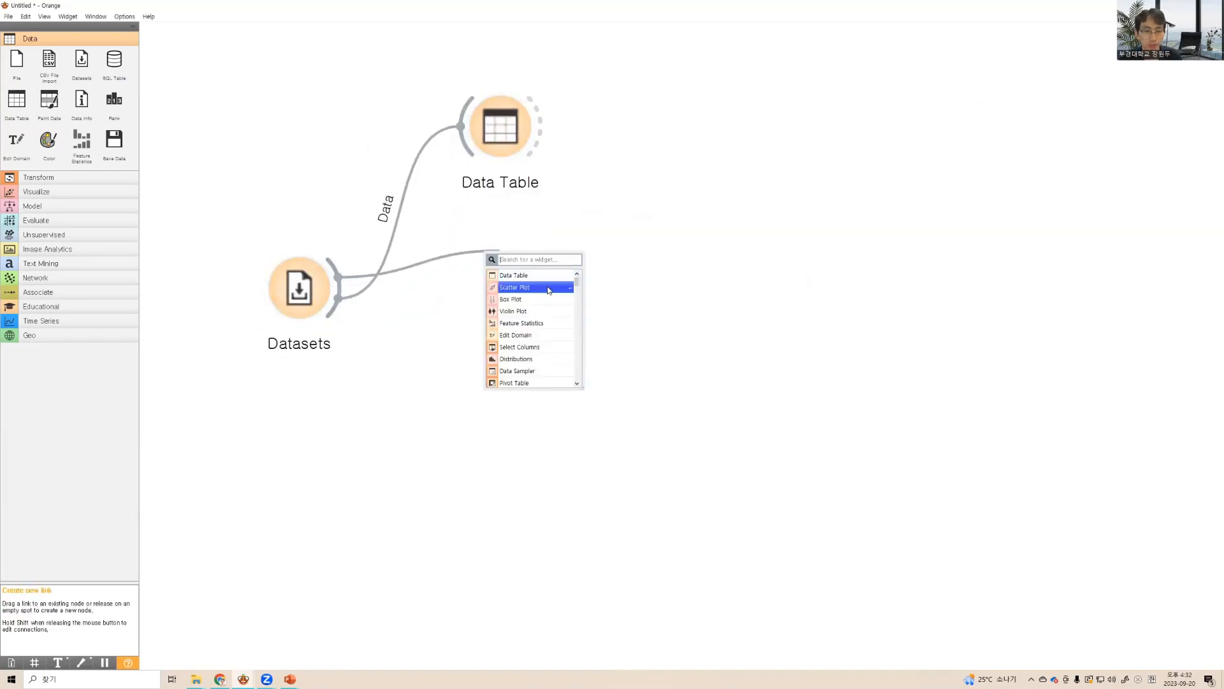
left_click(548, 290)
left_click_drag(554, 253, 592, 246)
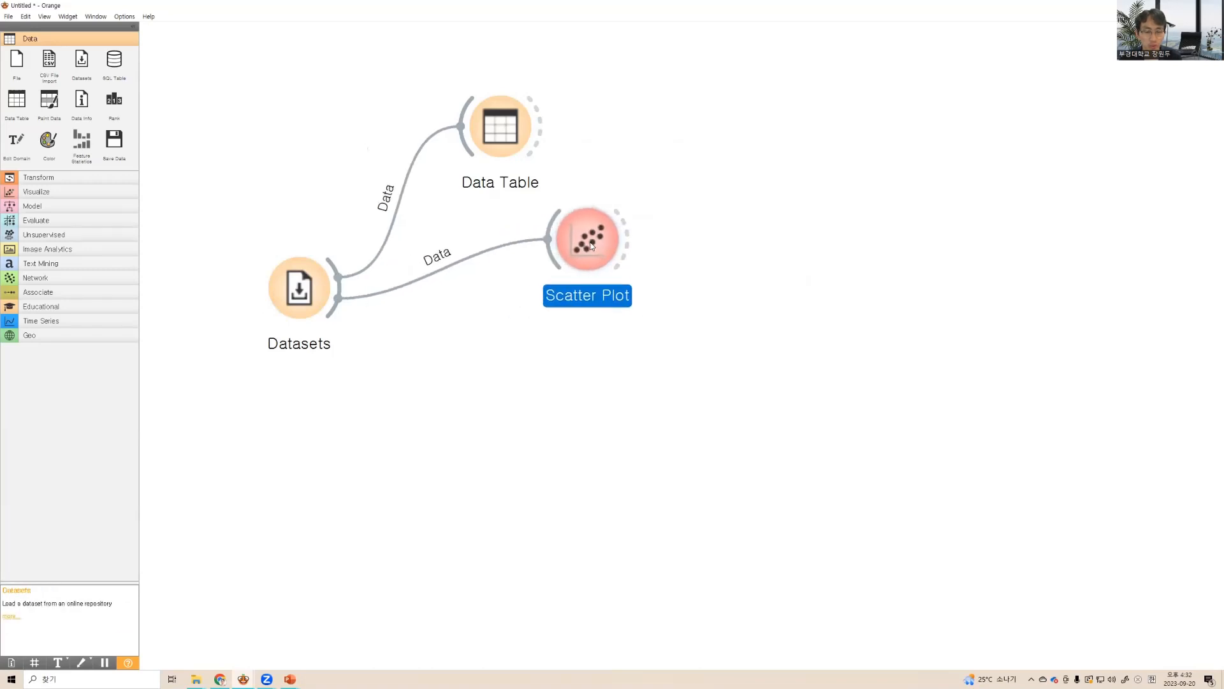
Open the scatter plot of the course grades and plot Algebra on the y axis against English
double_click(592, 246)
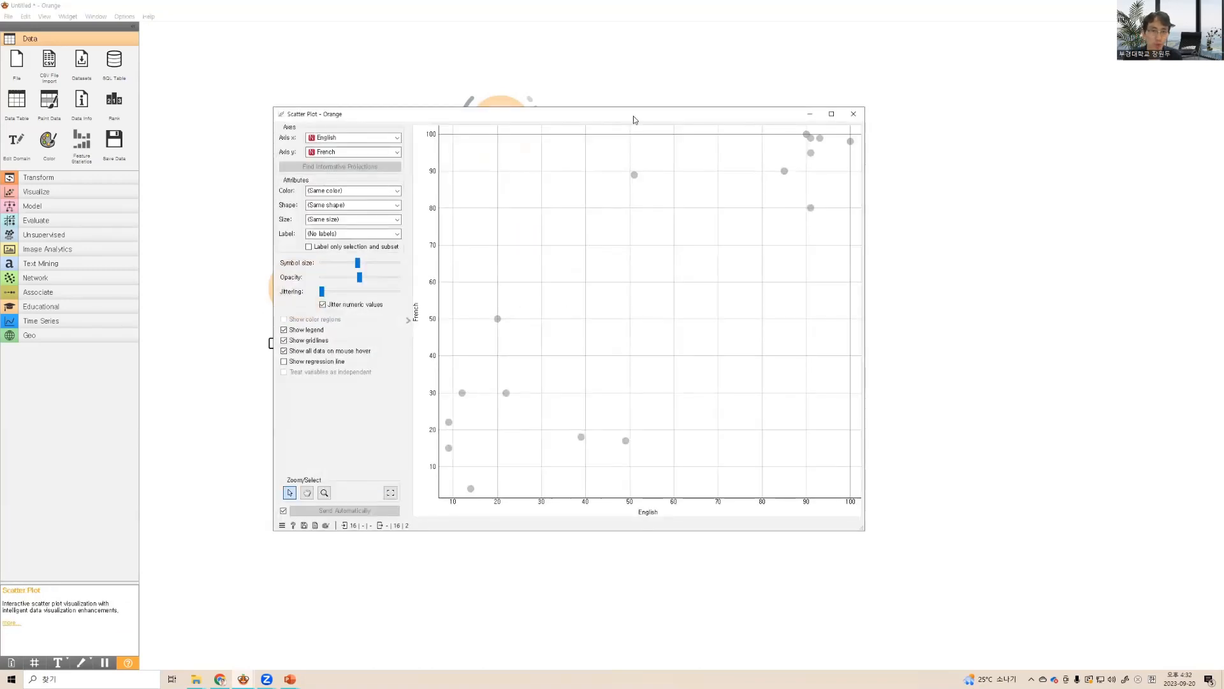
left_click_drag(640, 121, 684, 94)
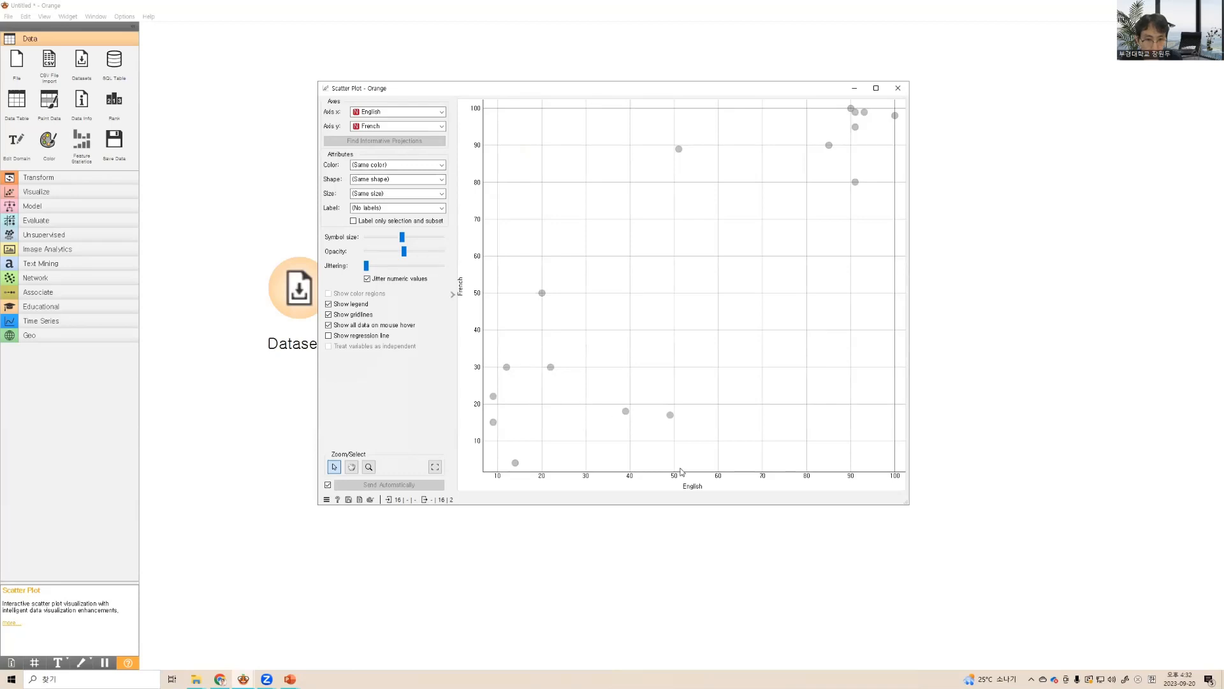
left_click(416, 127)
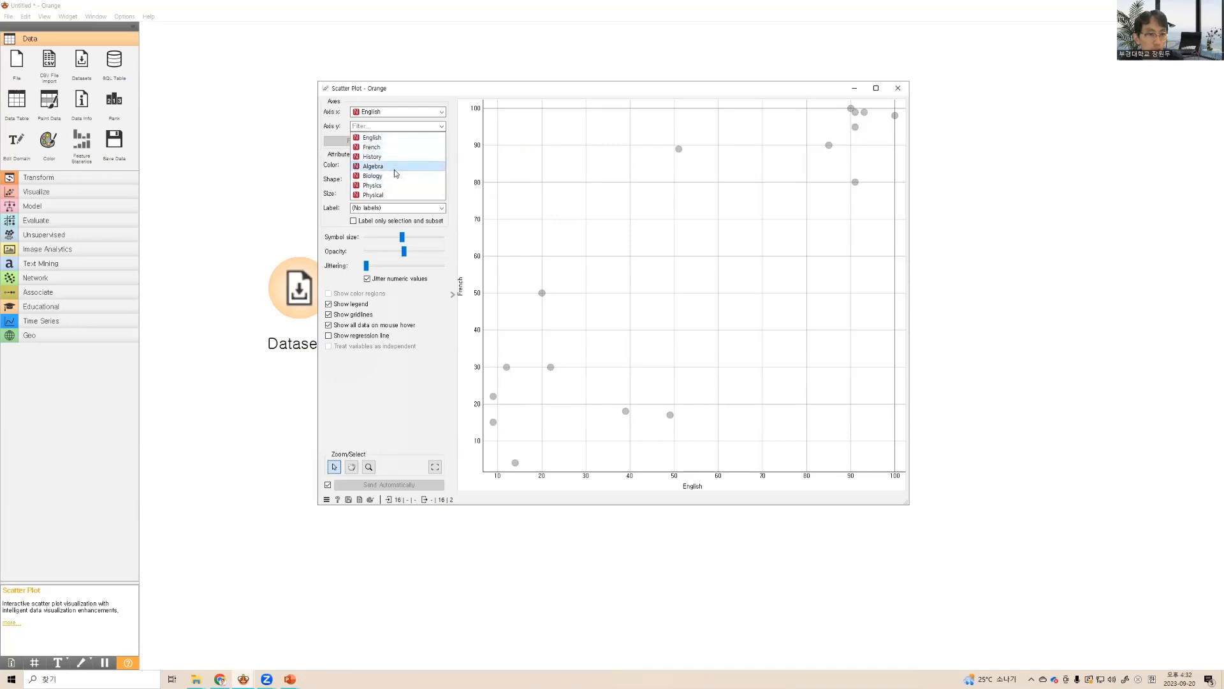
left_click(395, 167)
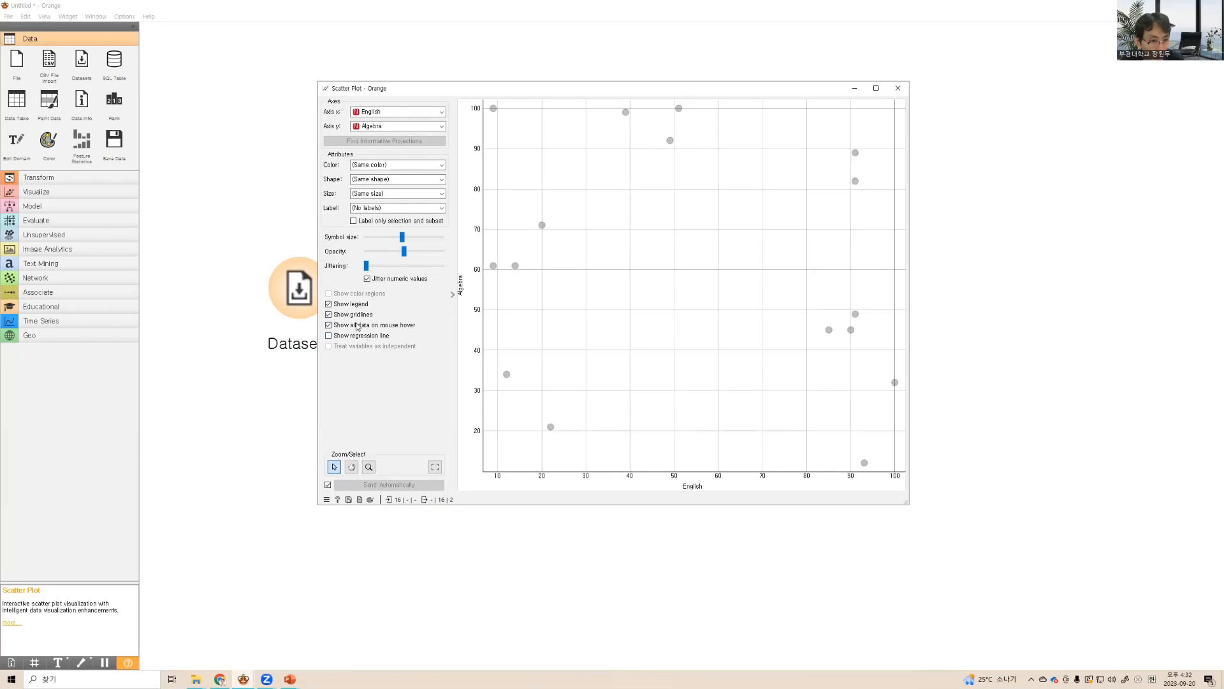
Label the scatter plot points by Student and zoom out until every label fits in the plot
left_click(406, 211)
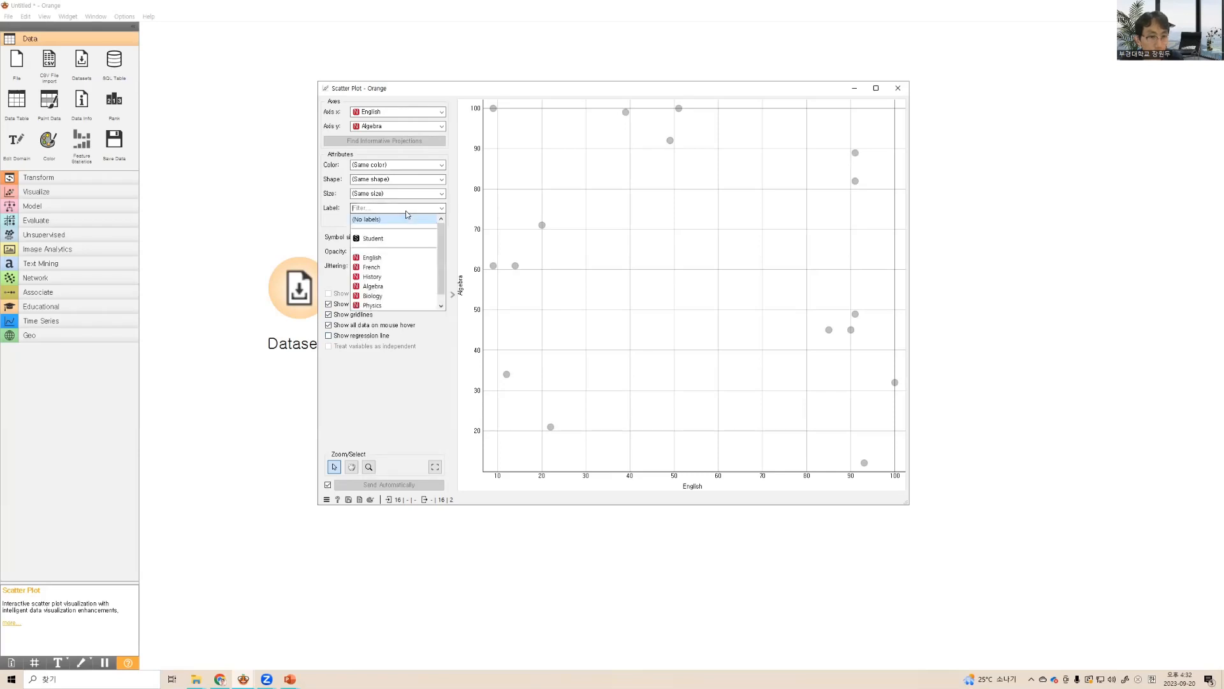
left_click(405, 210)
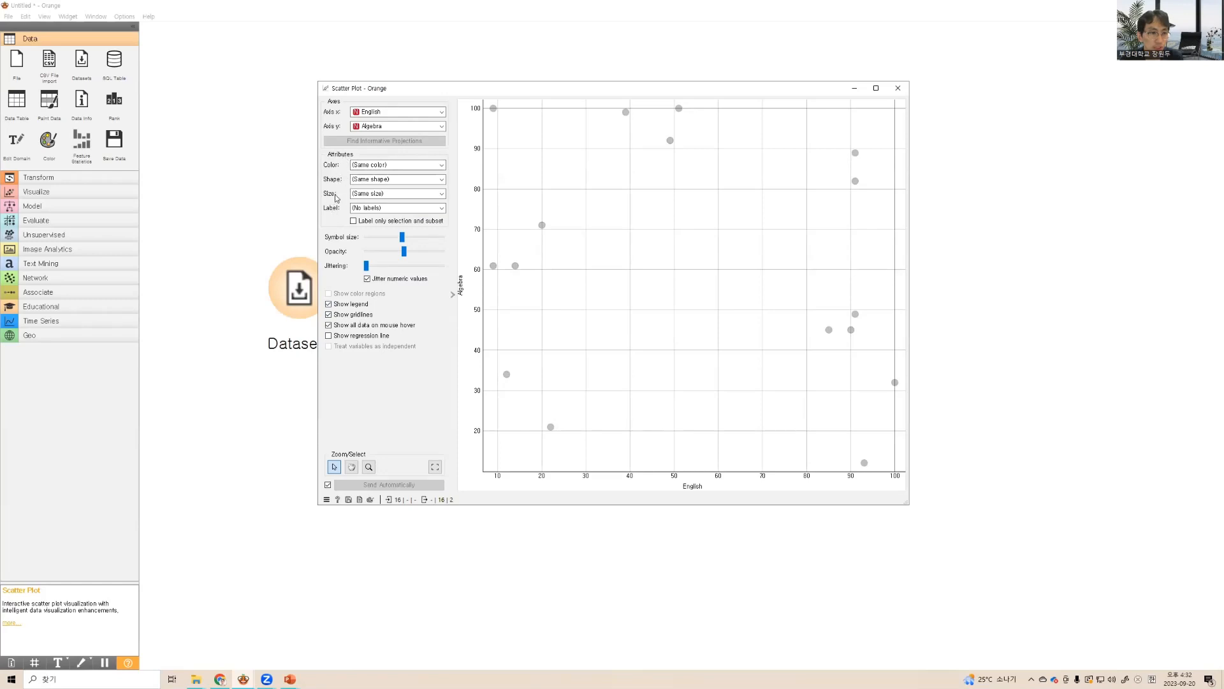
left_click(395, 208)
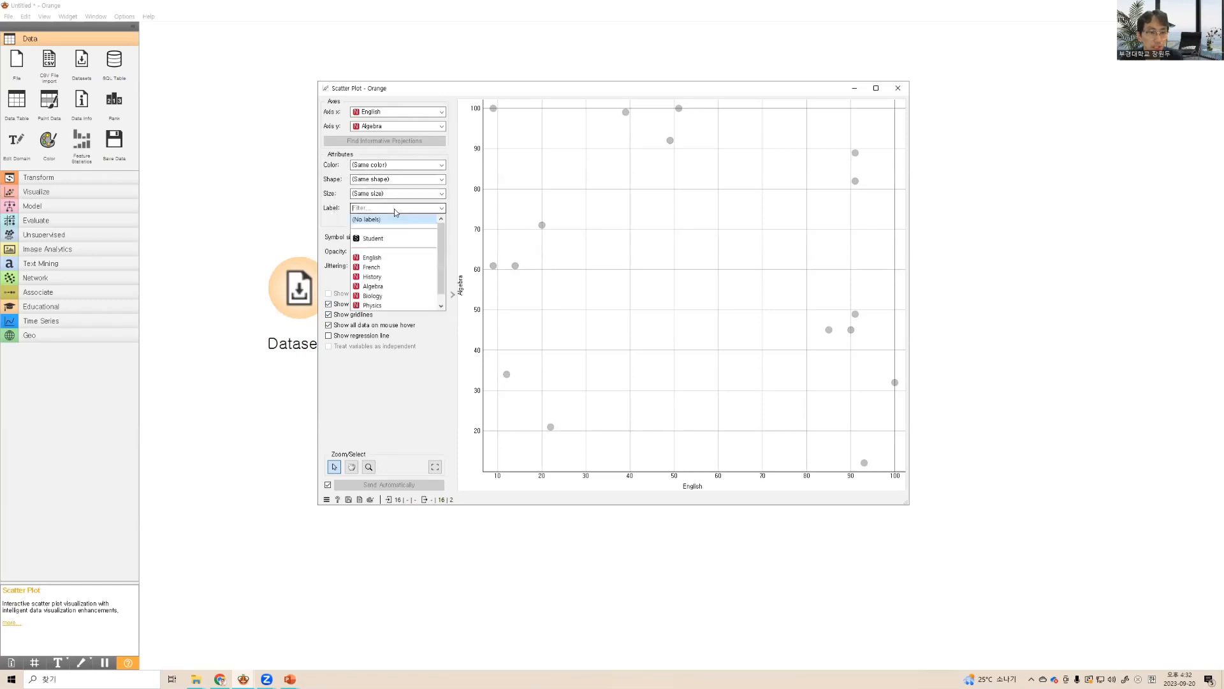
left_click(395, 239)
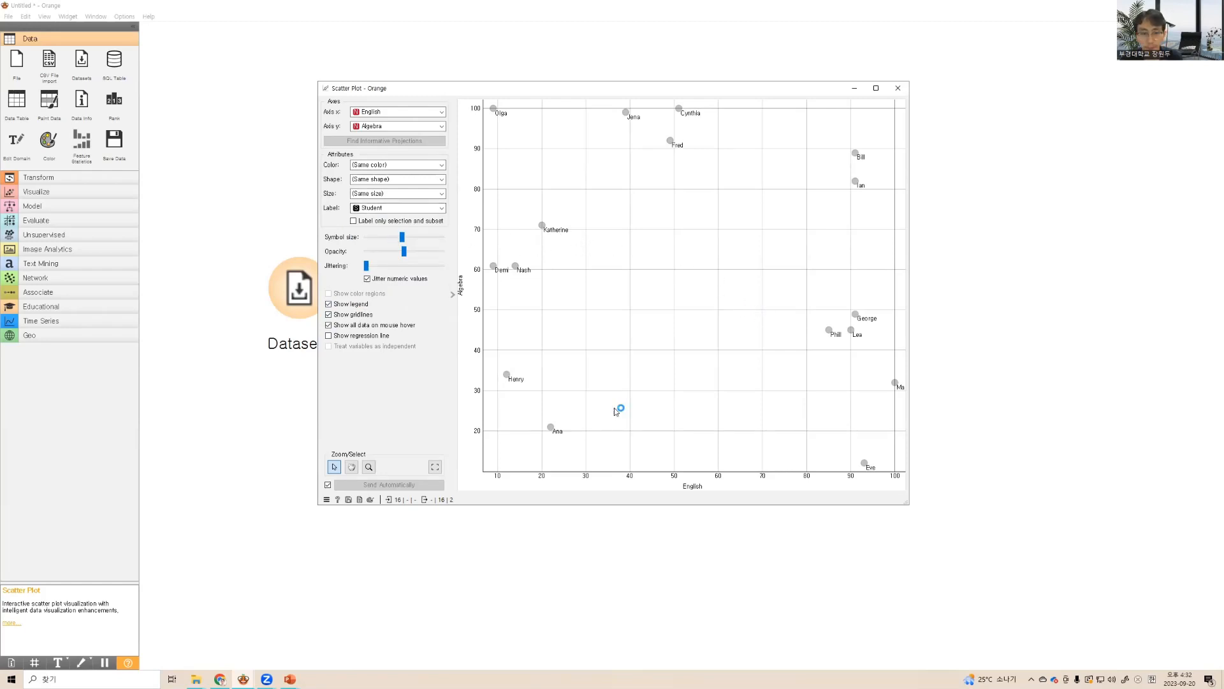
left_click(436, 467)
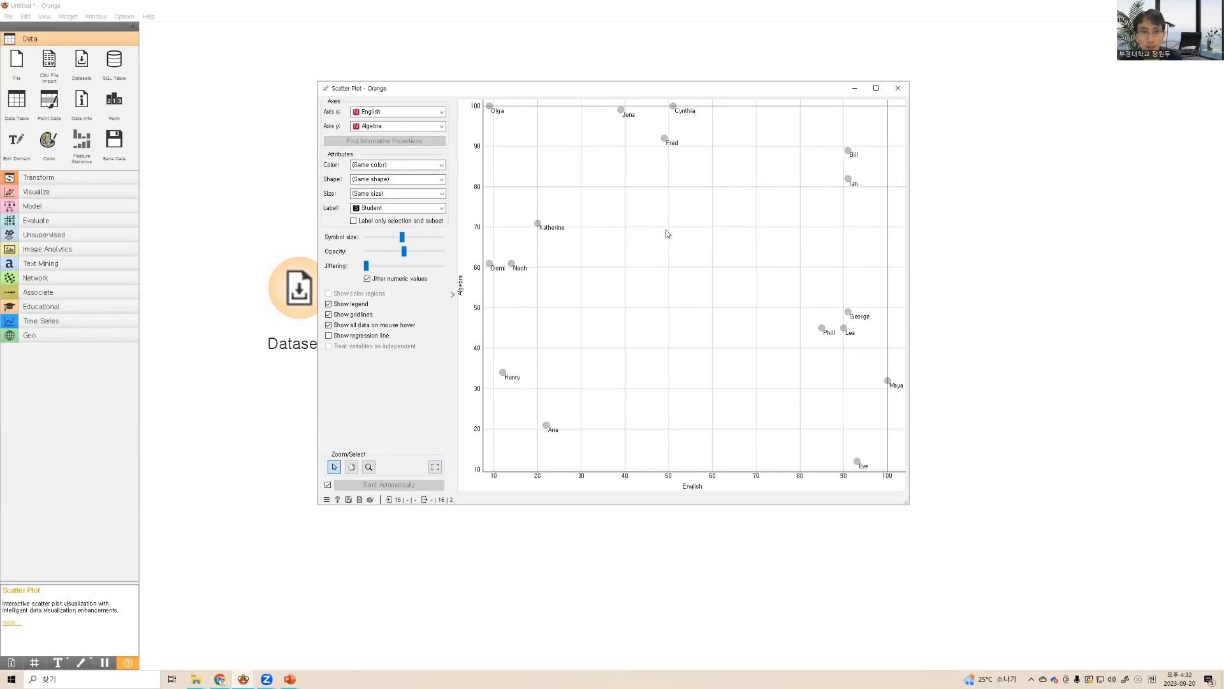
scroll(644, 237, "down", 2)
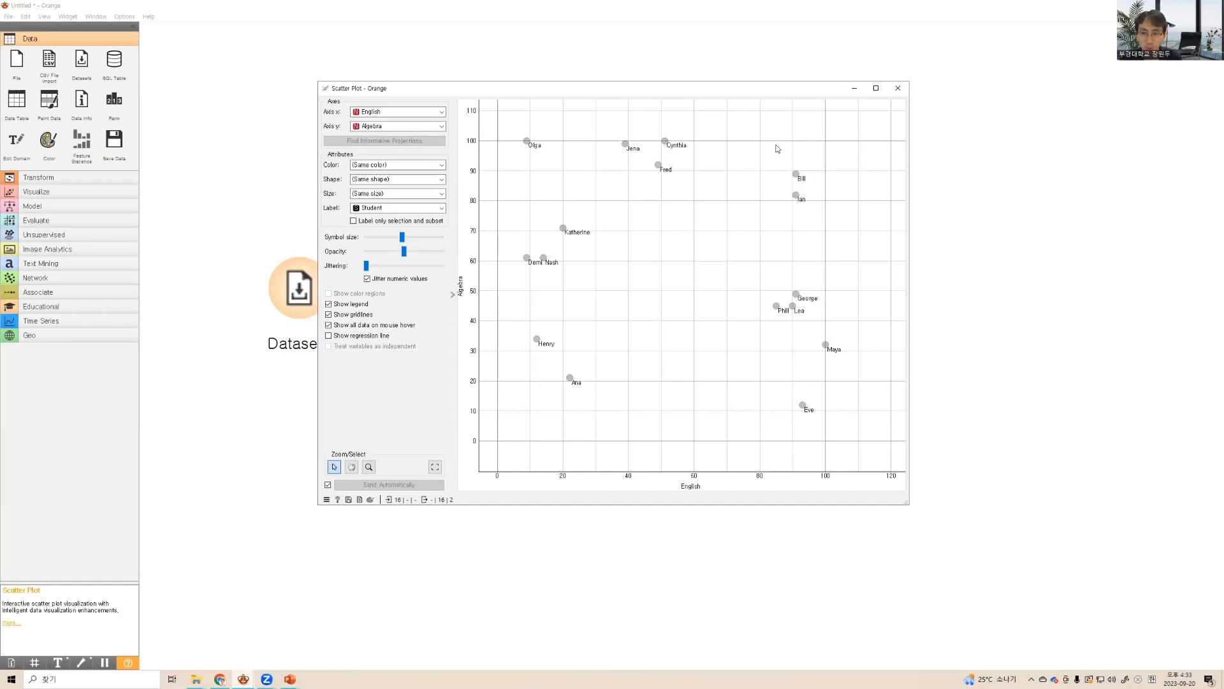
Select the low-English students with high Algebra grades, the low-English students with lower Algebra grades, clear the selection, and close the plot
left_click_drag(775, 154, 831, 220)
left_click_drag(750, 146, 828, 227)
left_click_drag(692, 195, 464, 101)
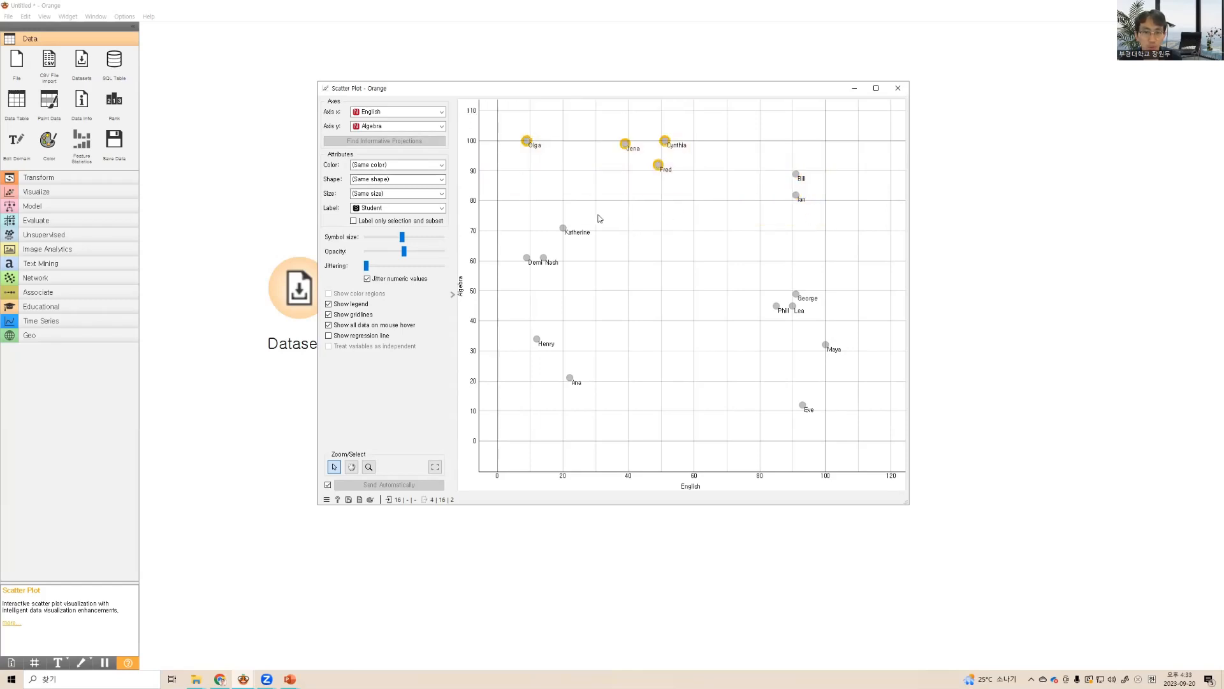
left_click_drag(625, 215, 464, 413)
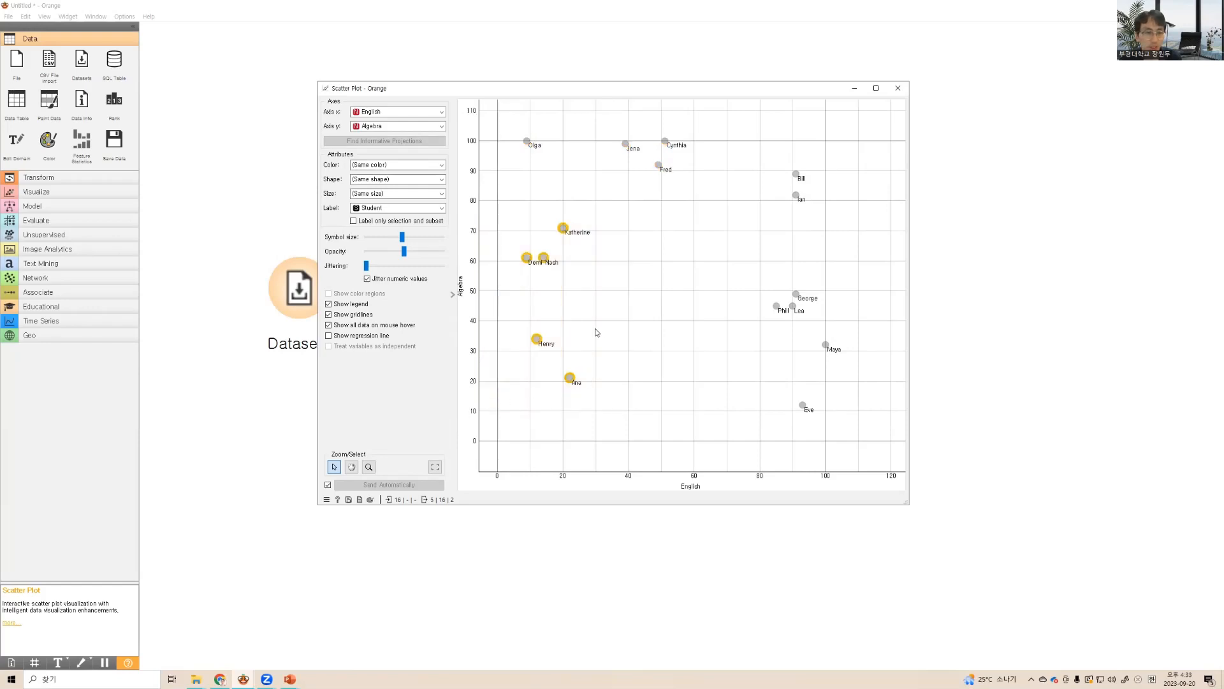
left_click(636, 326)
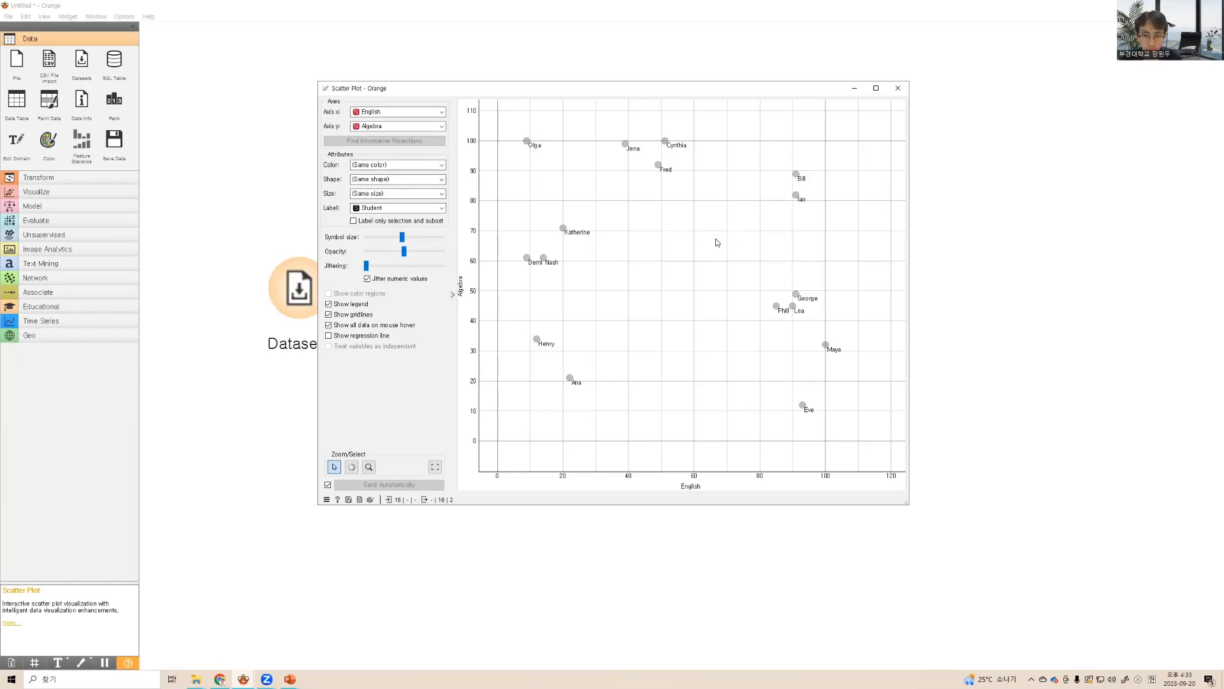
scroll(716, 241, "up", 1)
scroll(717, 242, "down", 1)
left_click(897, 88)
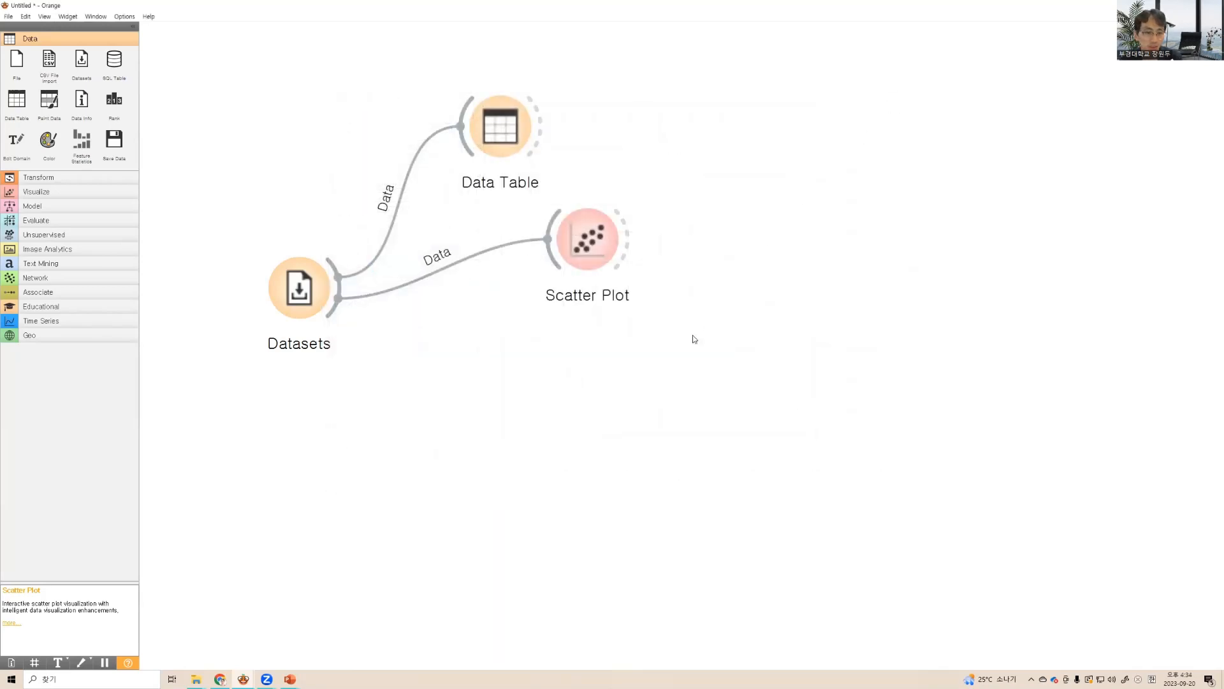
Reopen the scatter plot, check the variables available for the y axis, and close it without changing anything
double_click(584, 254)
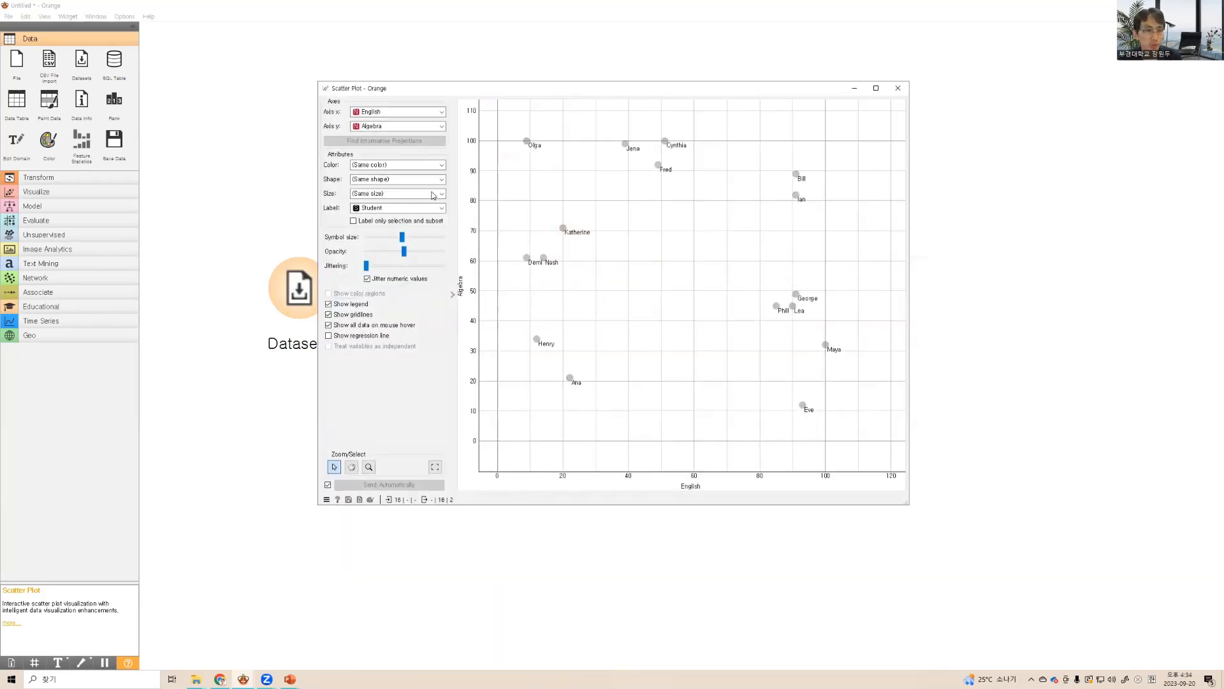
left_click(389, 128)
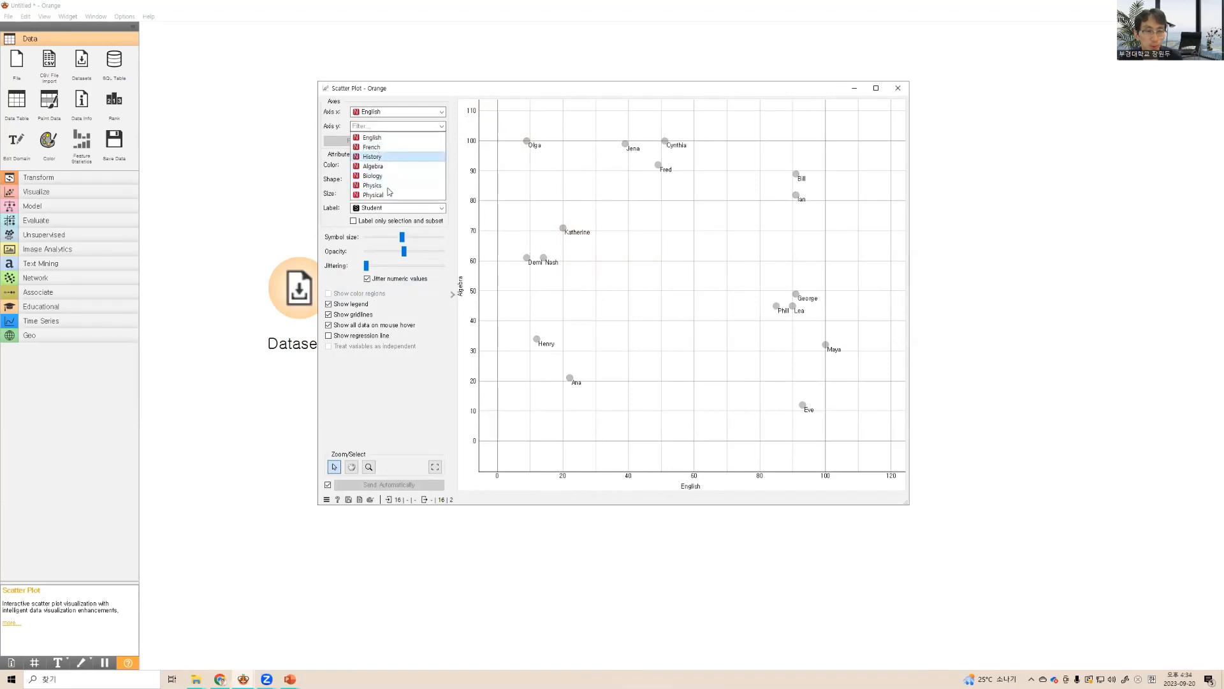
left_click(484, 156)
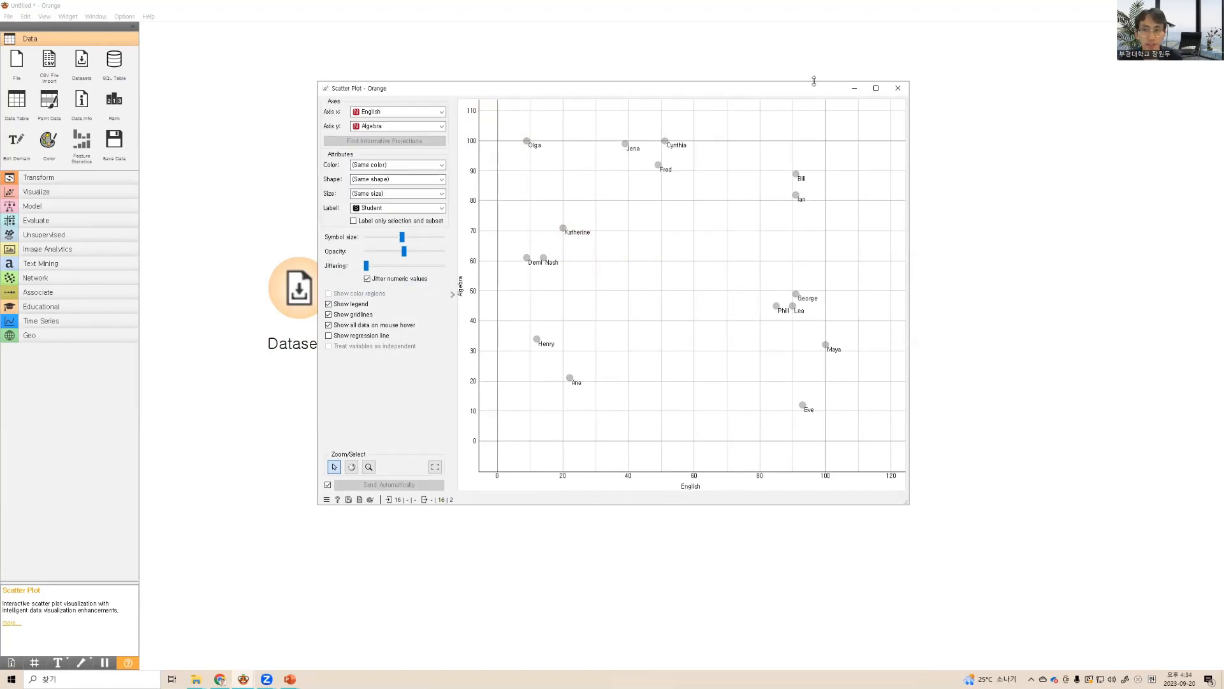
left_click(897, 89)
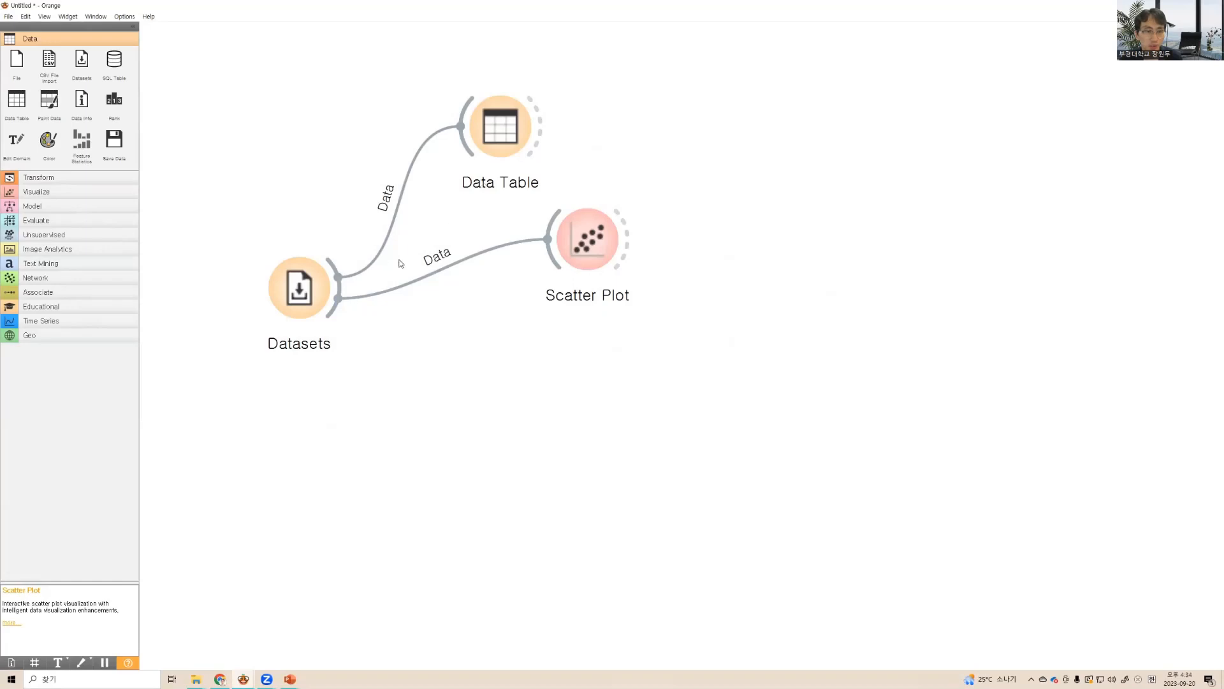
Connect a new Select Columns widget to Datasets, placed below Scatter Plot, and move Datasets slightly lower
left_click_drag(337, 312, 500, 362)
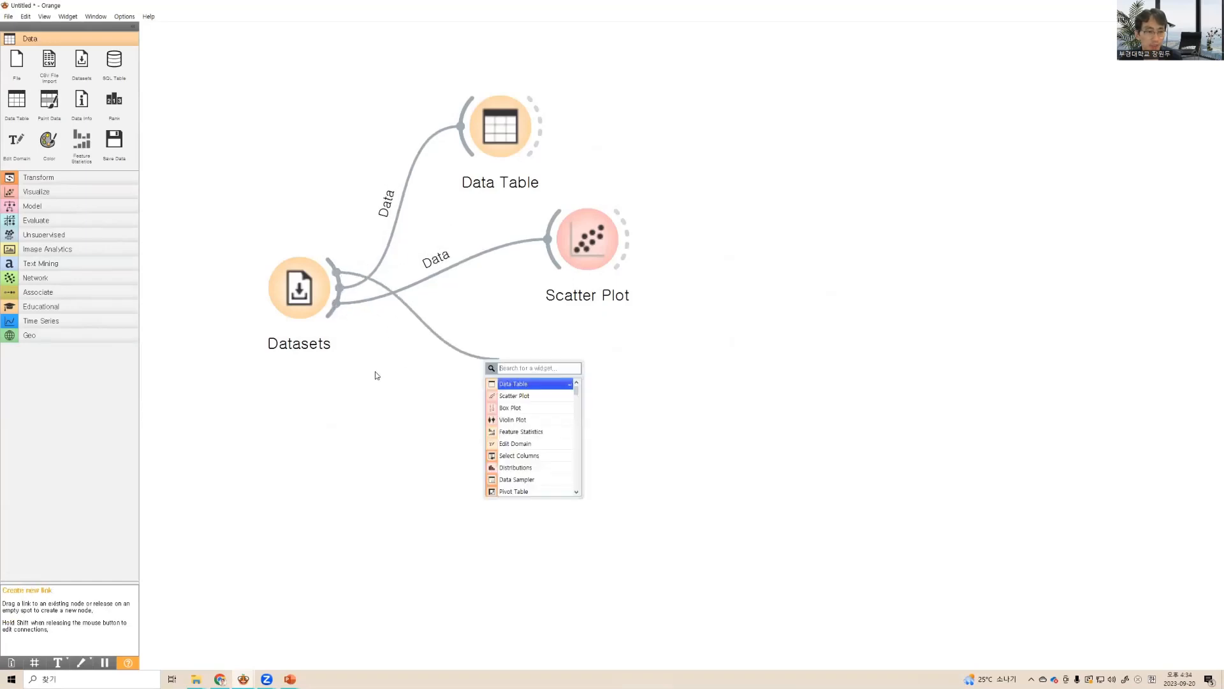
left_click(377, 375)
left_click_drag(343, 292, 490, 414)
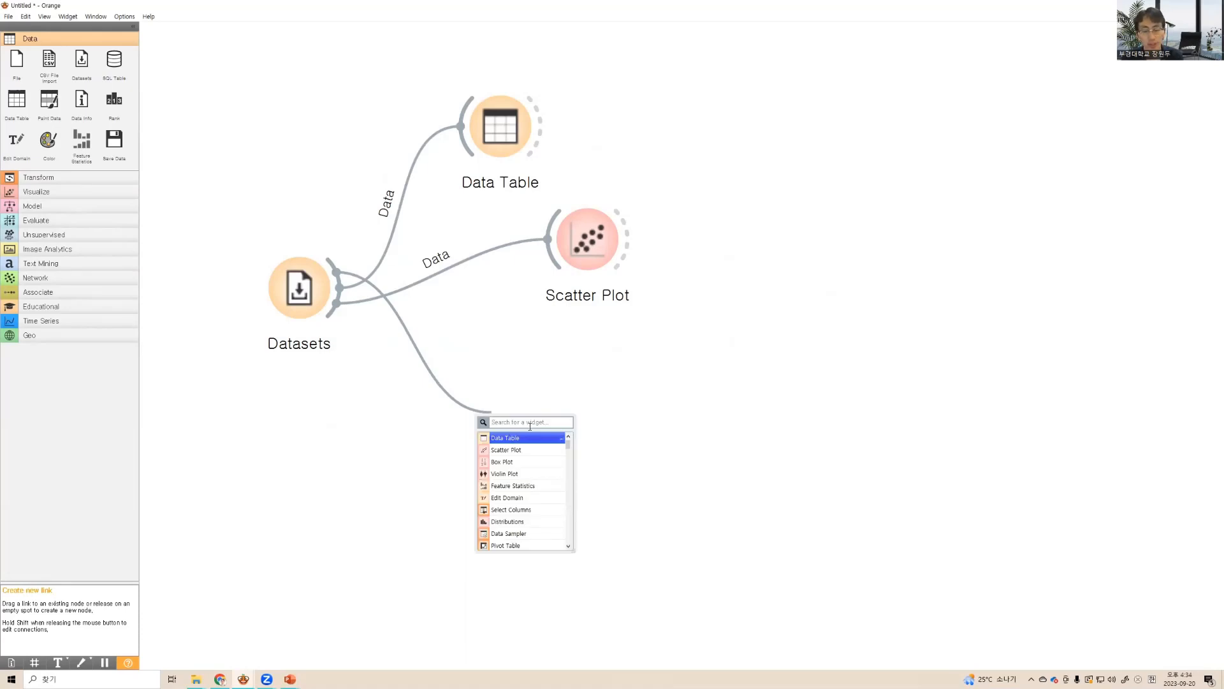
type("sele")
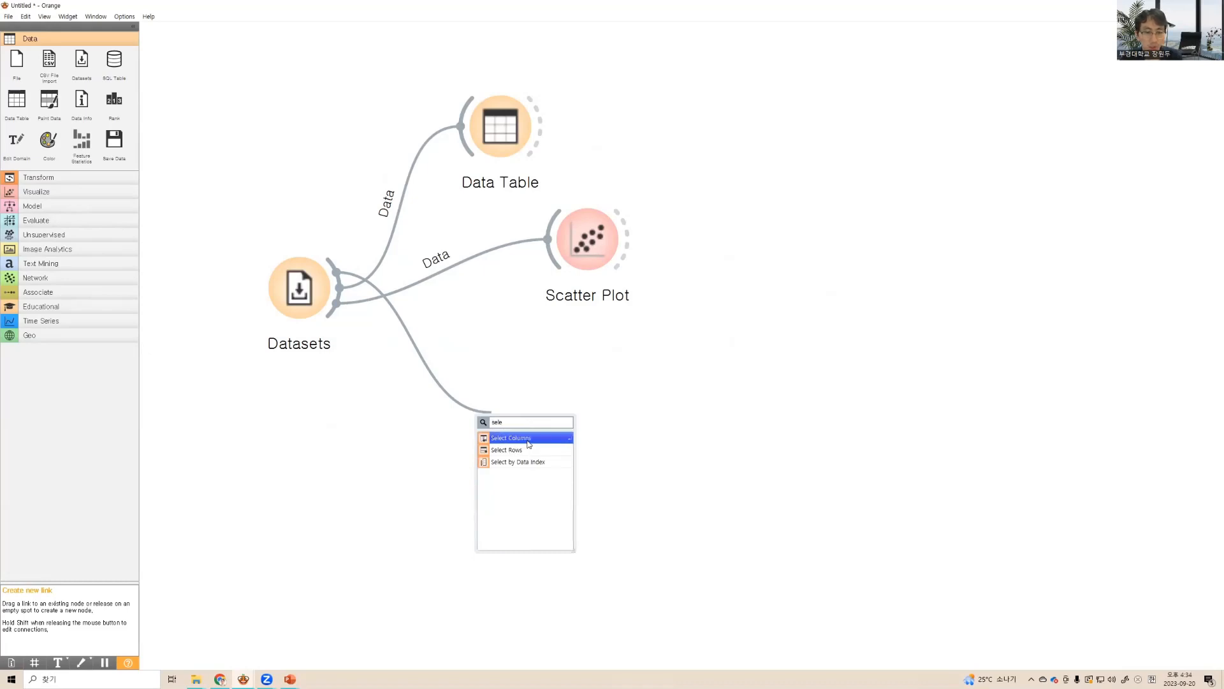
left_click(528, 438)
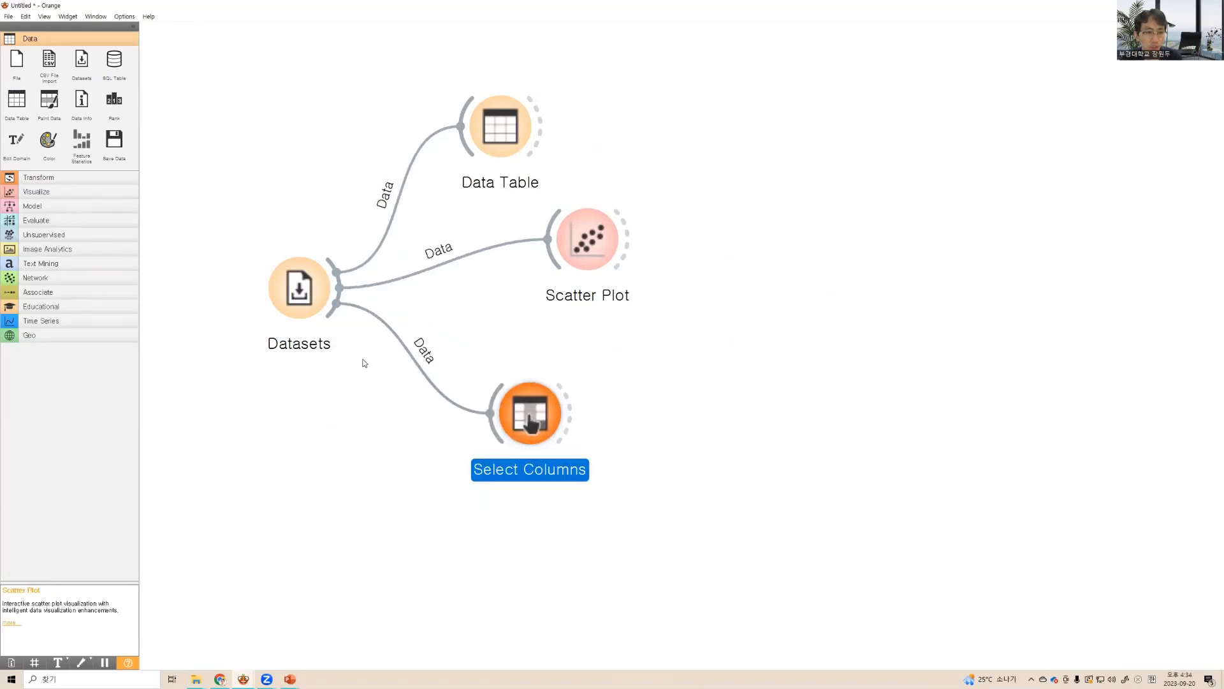
left_click(318, 313)
left_click_drag(319, 314, 332, 365)
Open Select Columns, move its window higher, and enlarge it to show the full feature list
double_click(536, 412)
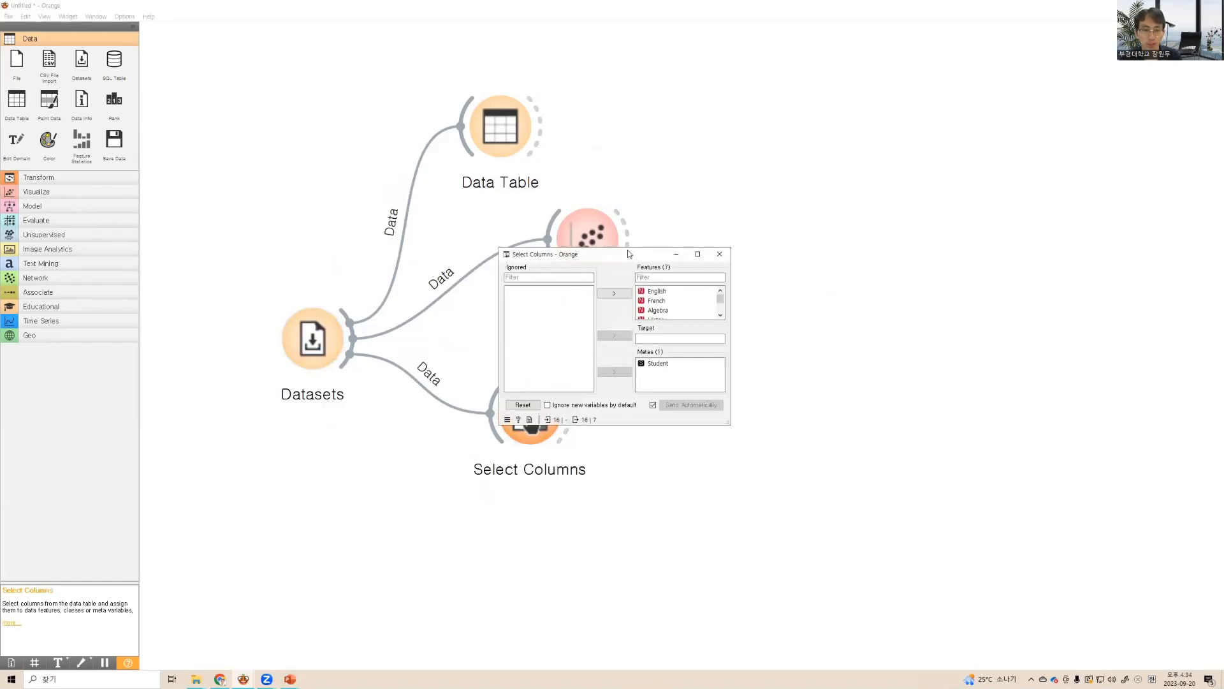
left_click_drag(632, 254, 638, 157)
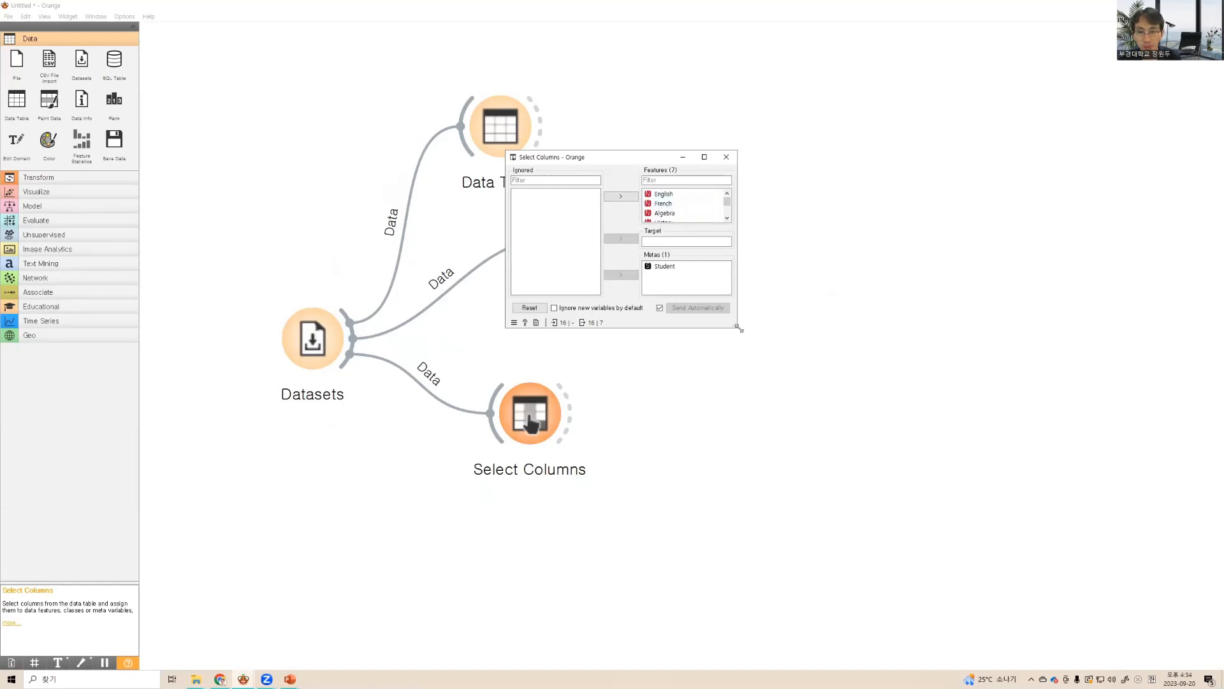
left_click_drag(737, 327, 842, 499)
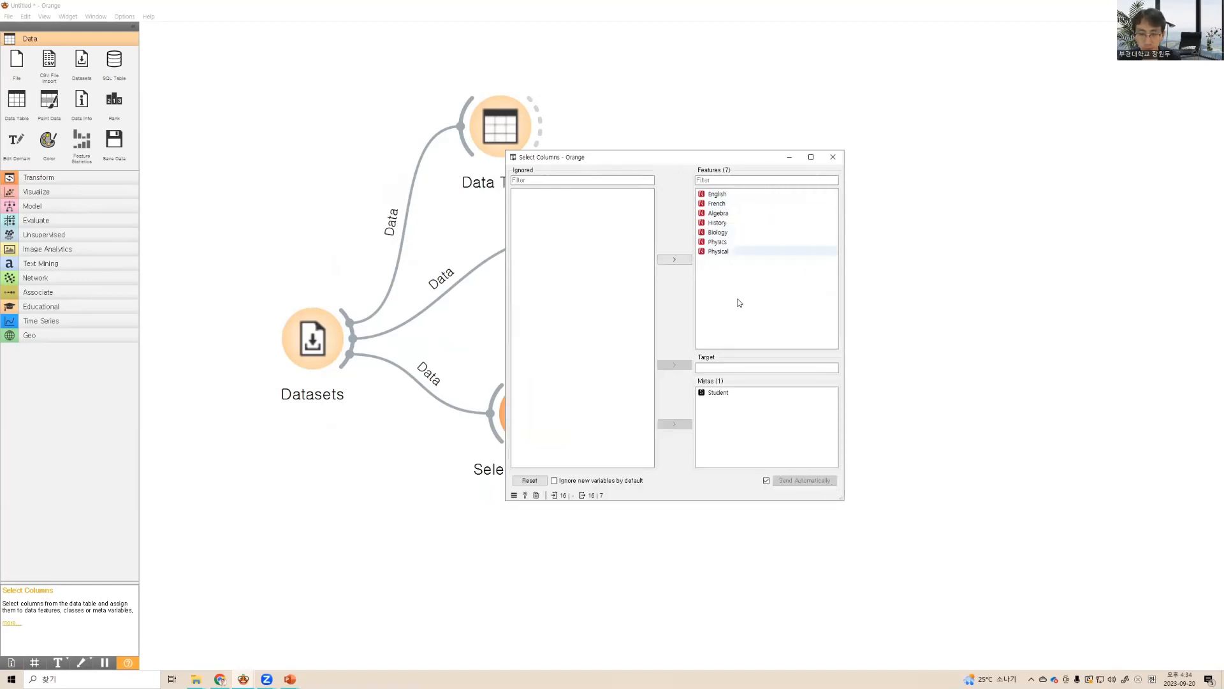
Move French, History, Biology, Physics and Physical to the ignored columns, keeping only English and Algebra as features
left_click(715, 194)
left_click(717, 251, "shift")
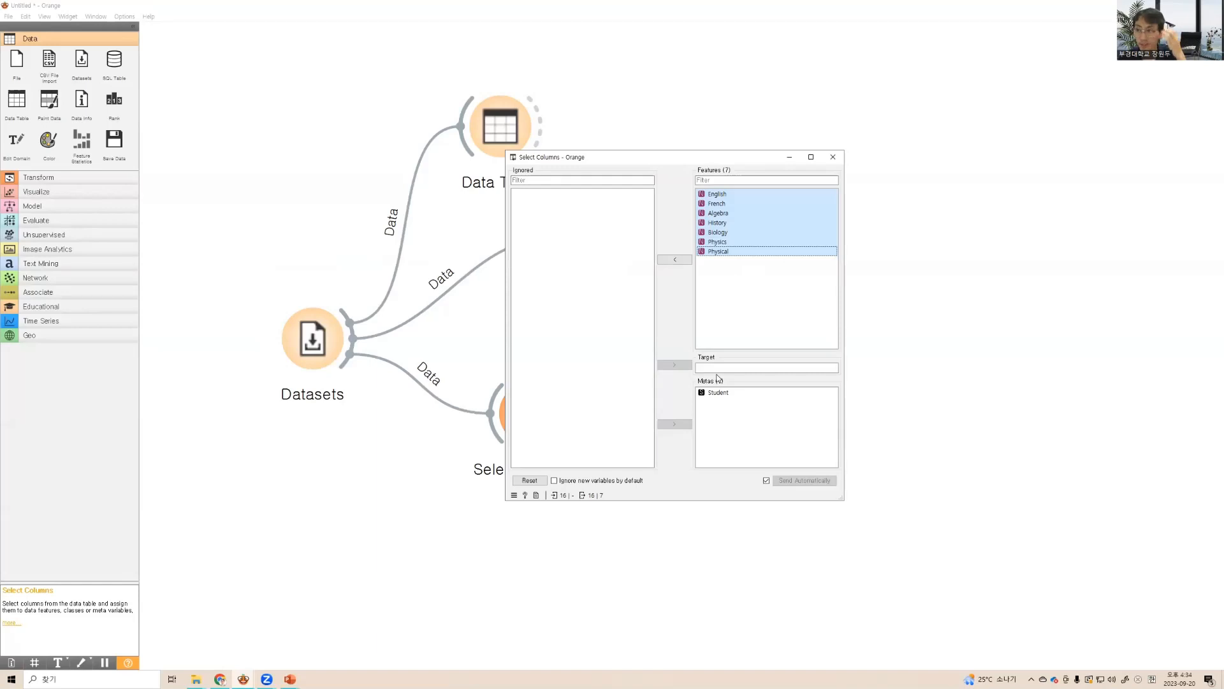
left_click(733, 304)
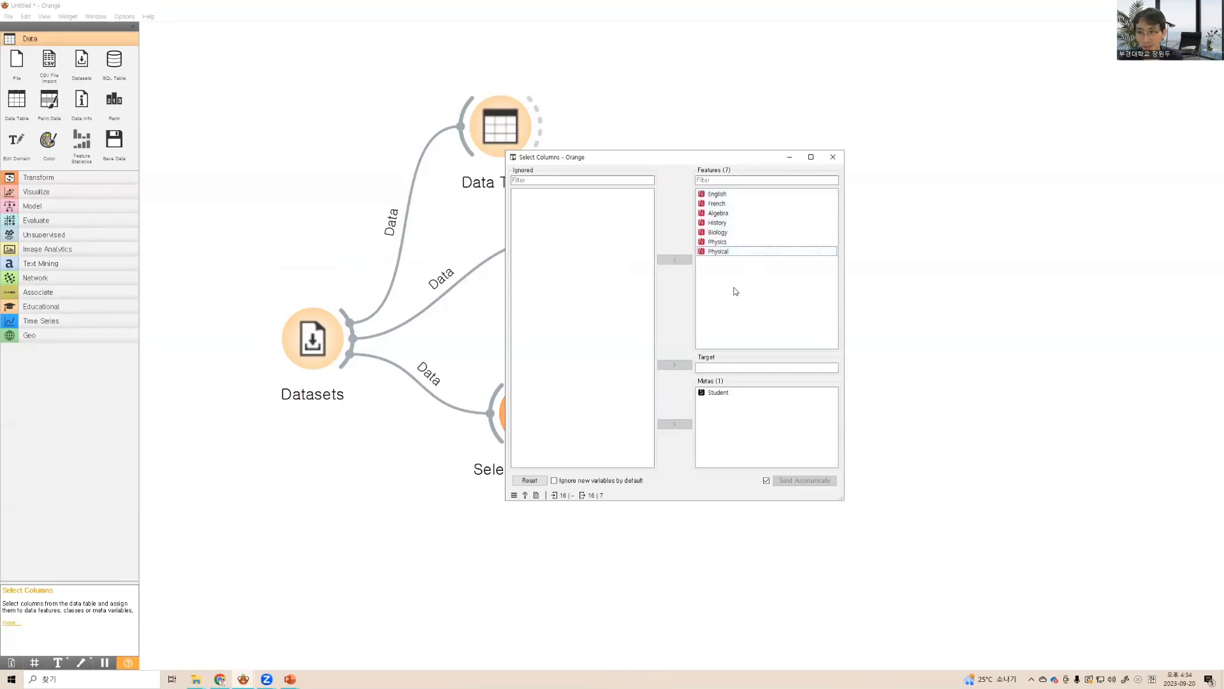
left_click(727, 206)
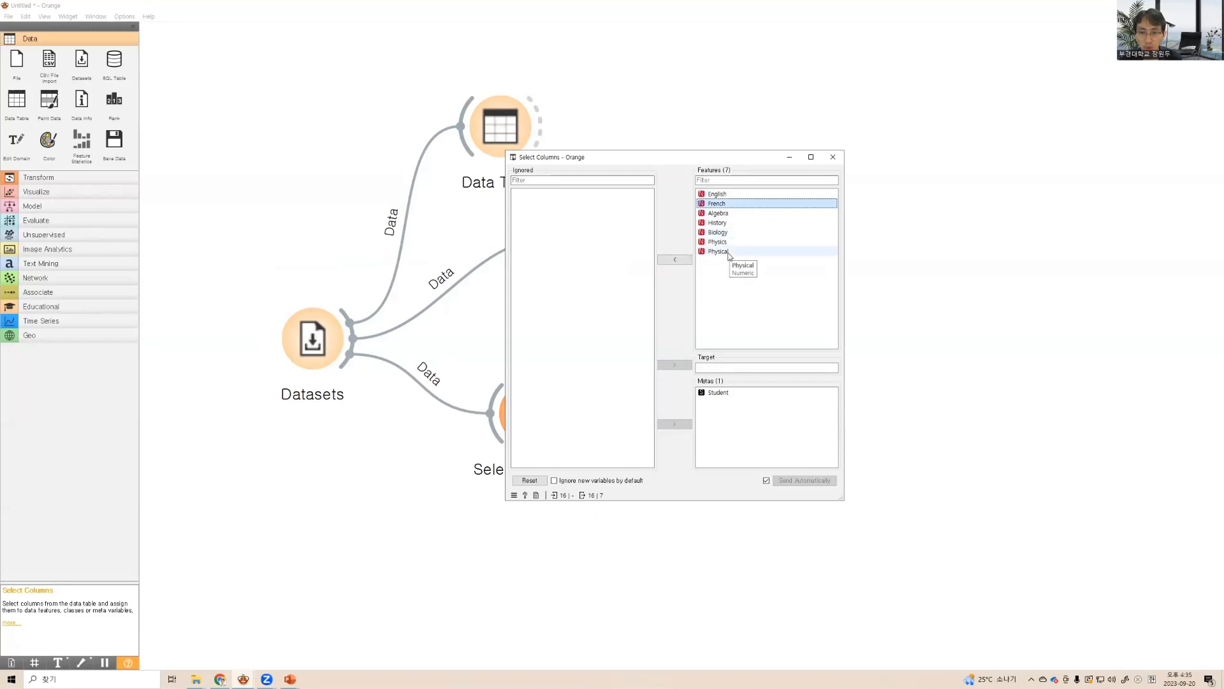
left_click(728, 253, "shift")
left_click(731, 213, "ctrl")
left_click(672, 260)
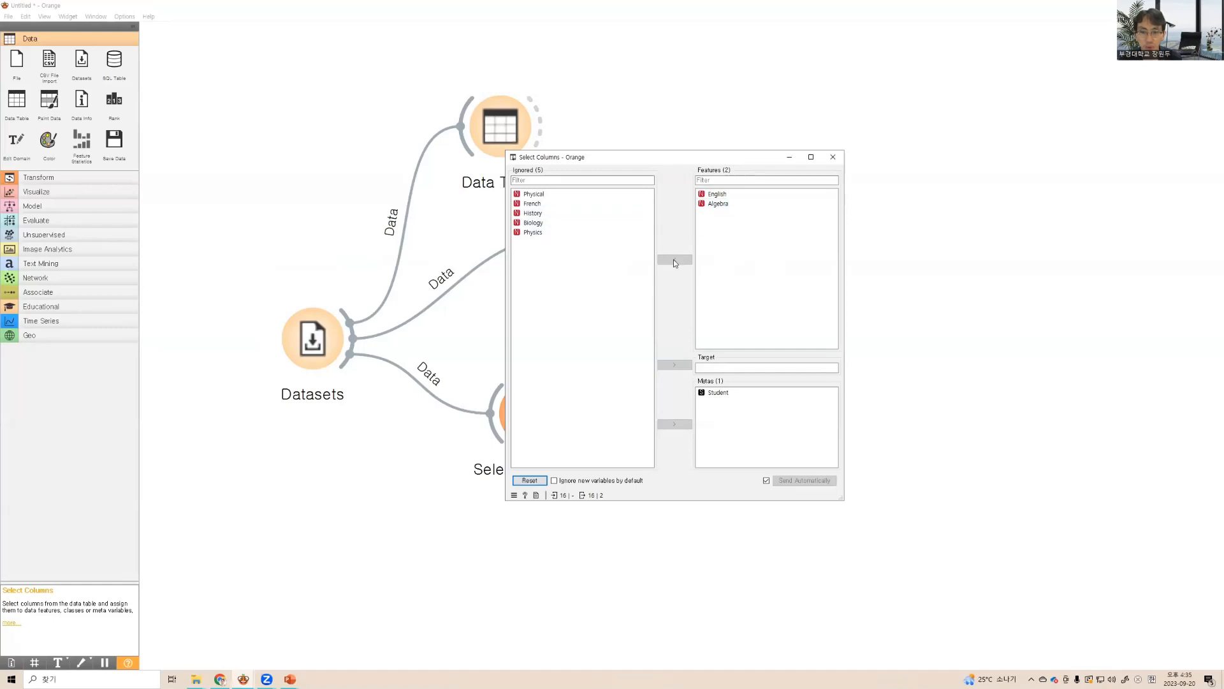
Move Algebra to the ignored columns and return it to the features
left_click(729, 204)
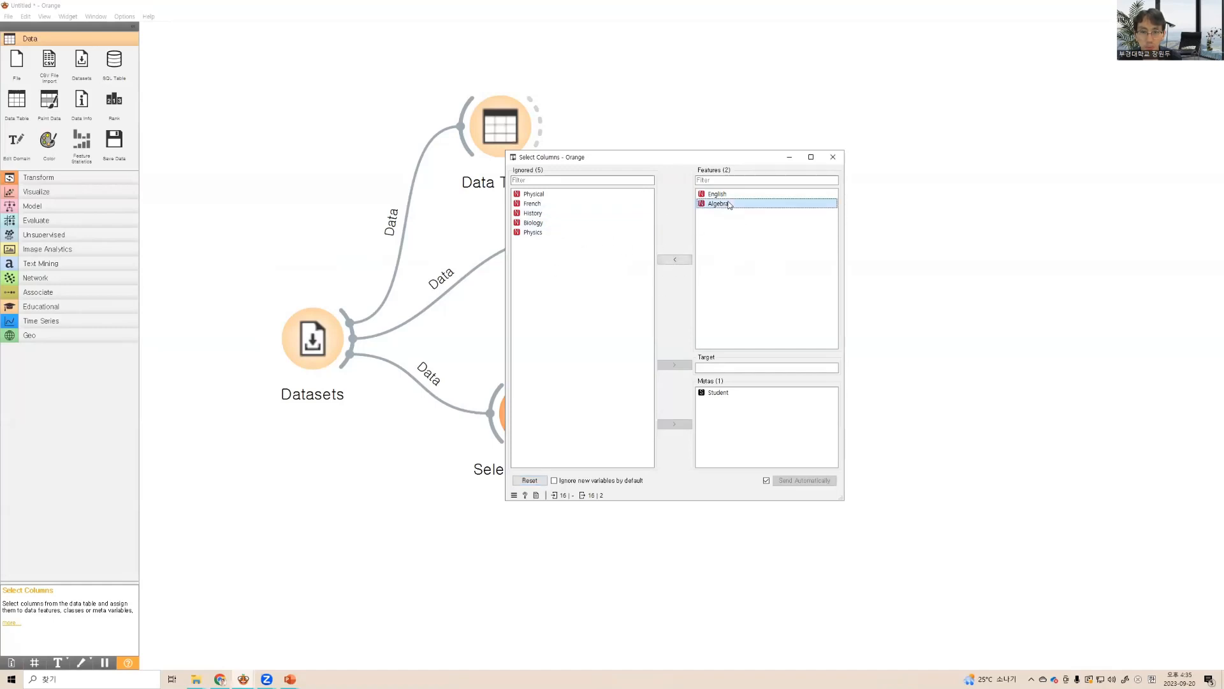
left_click(678, 260)
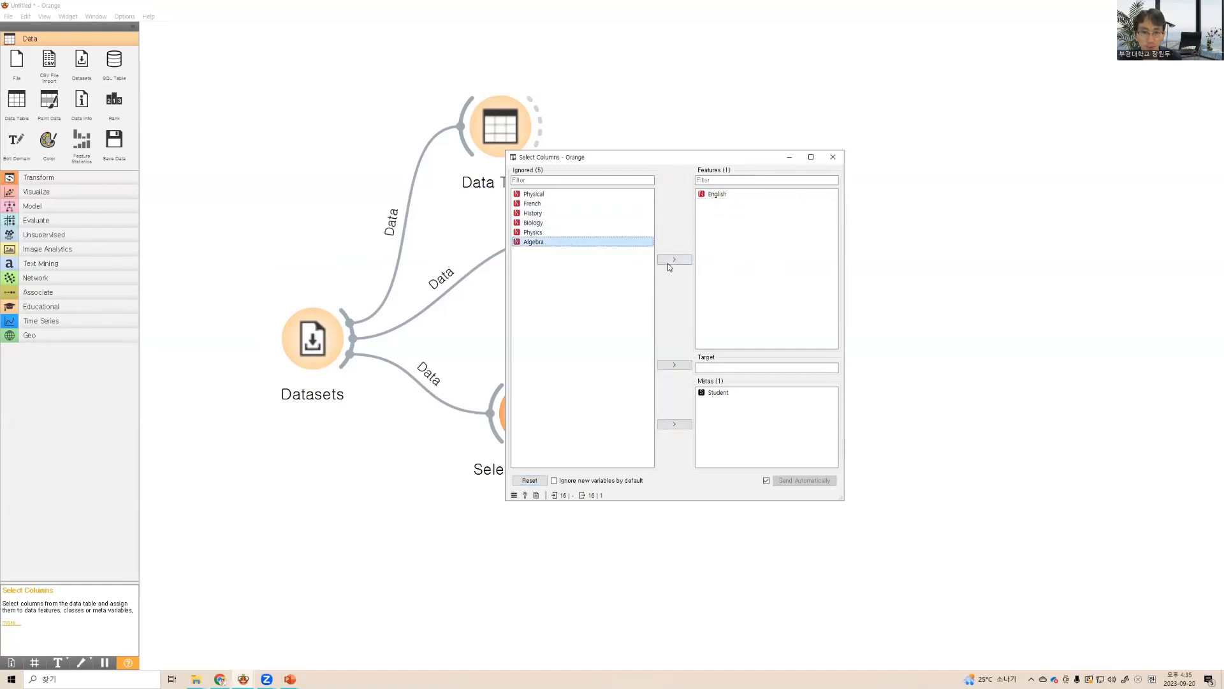
left_click(673, 260)
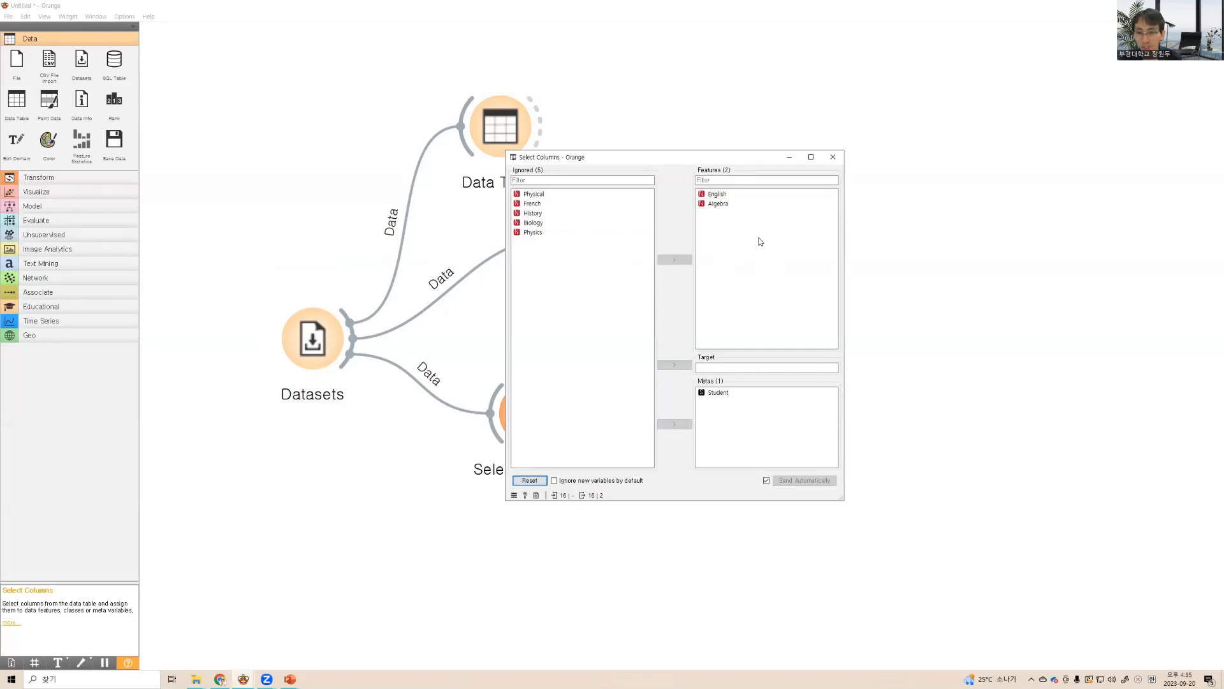
Close the Select Columns window and delete the link between Datasets and Data Table
left_click(727, 195)
left_click(728, 204)
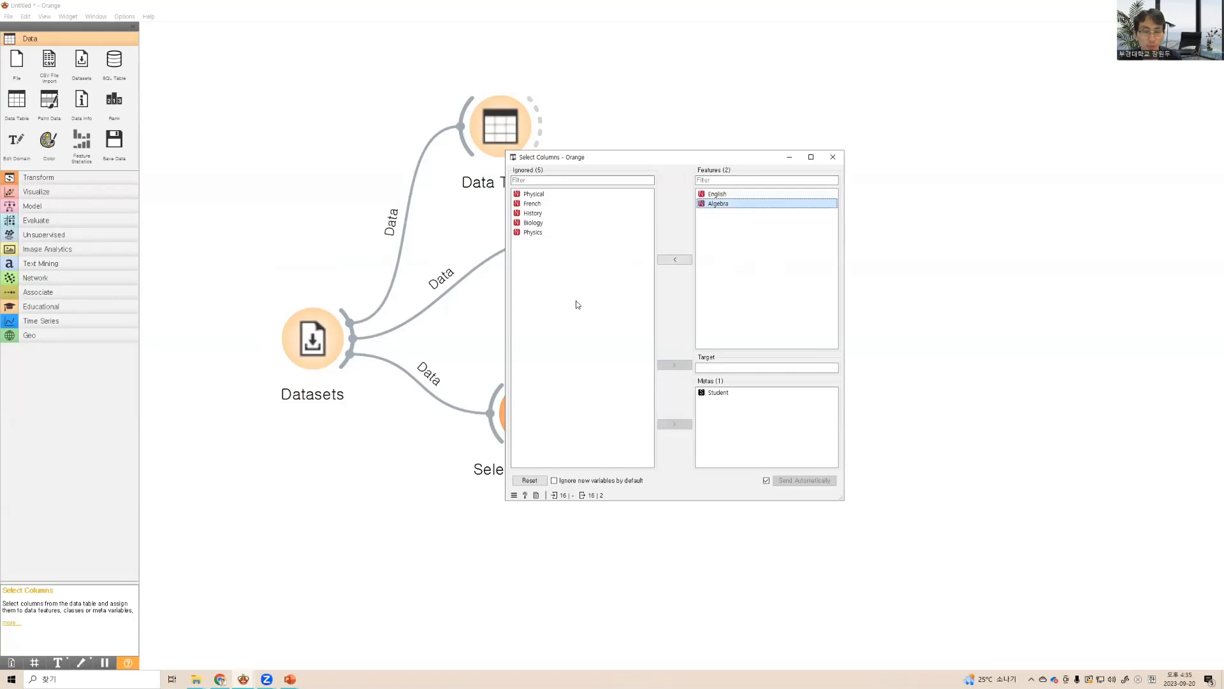
left_click(834, 157)
left_click(424, 210)
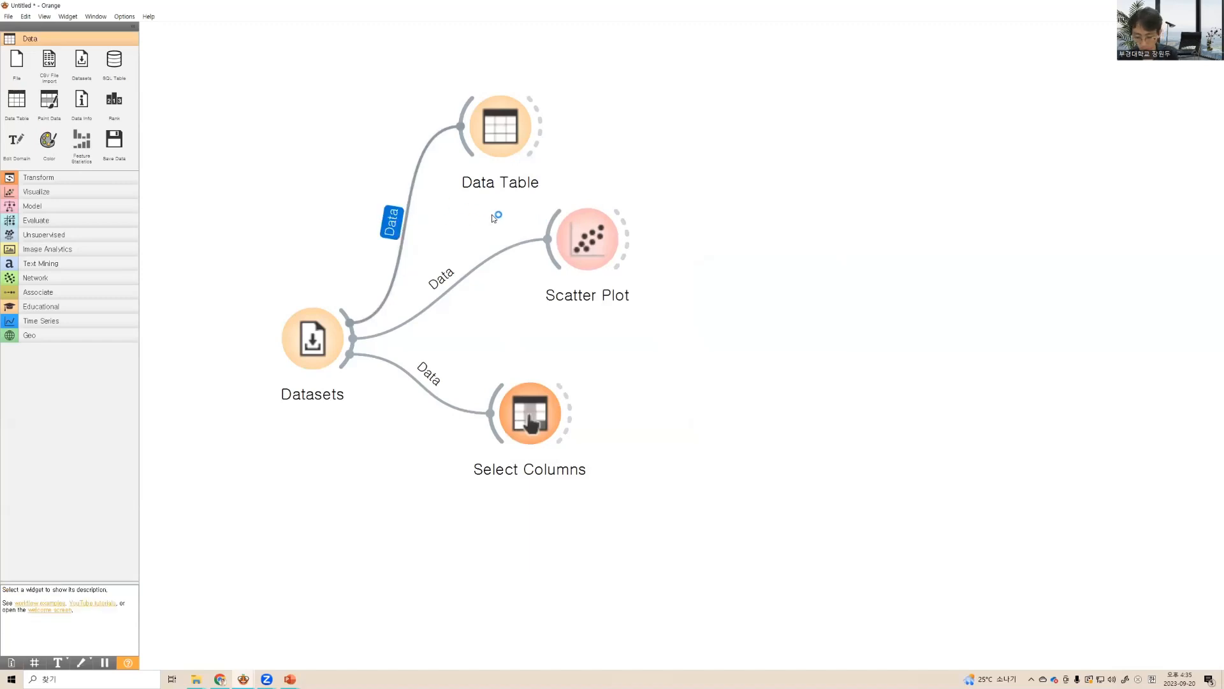
key("Delete")
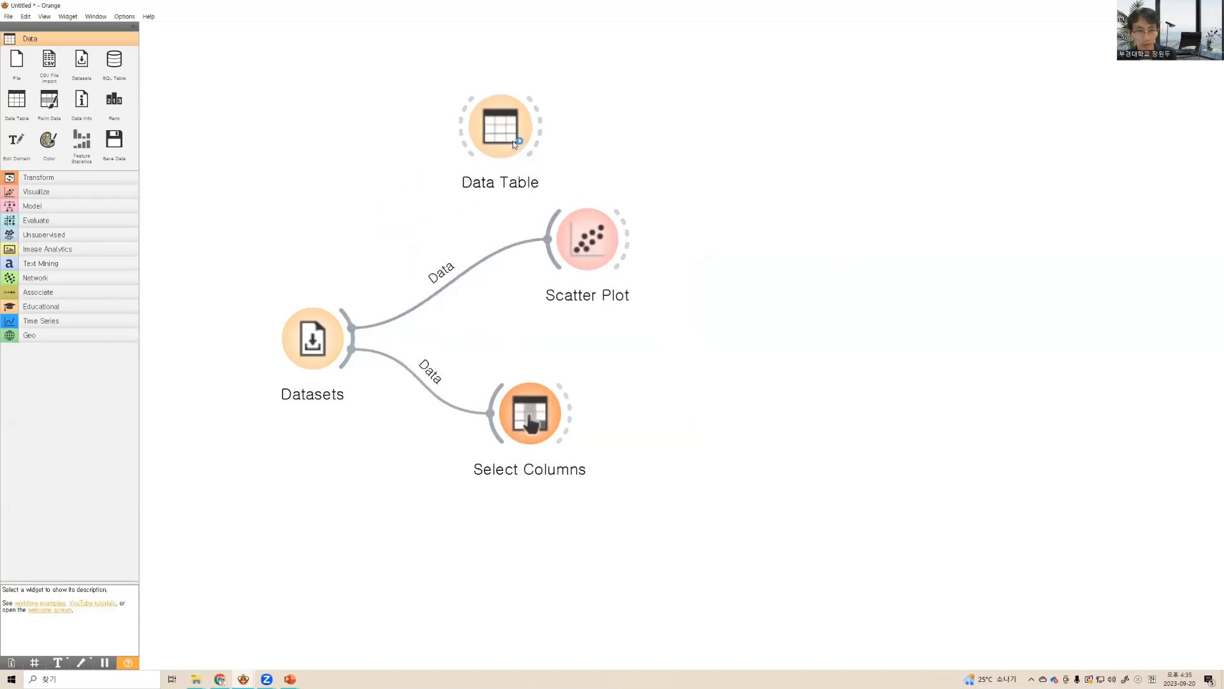
Rearrange the canvas with Scatter Plot above Datasets, Select Columns level with Datasets, and Data Table beyond Select Columns
left_click_drag(514, 144, 867, 265)
left_click_drag(590, 243, 485, 113)
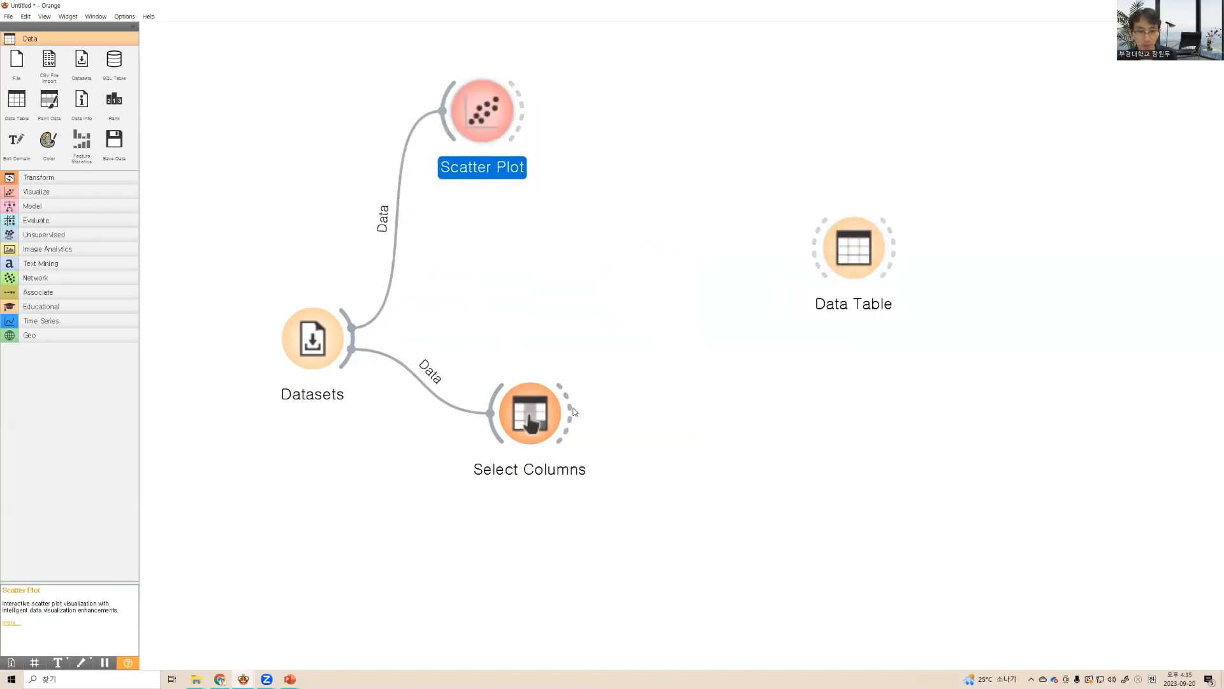
left_click_drag(534, 420, 527, 356)
left_click_drag(850, 282, 785, 315)
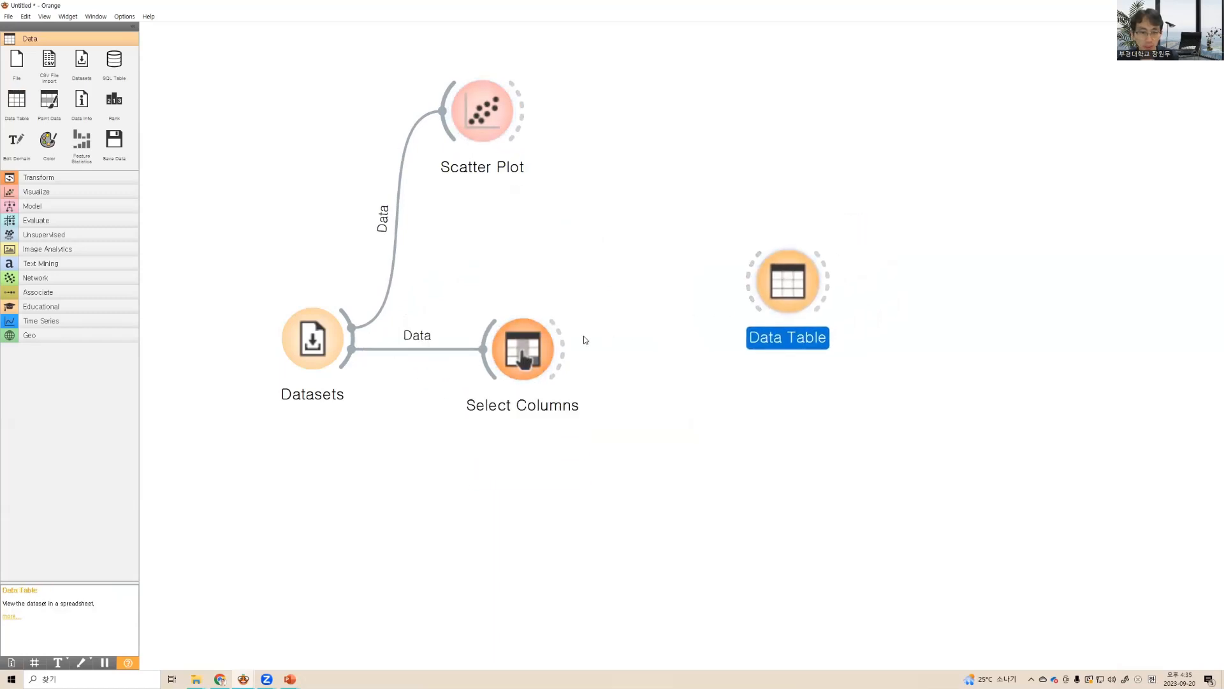
Connect Select Columns to Data Table, open the table, and narrow its window to uncover the workflow
left_click_drag(565, 347, 739, 226)
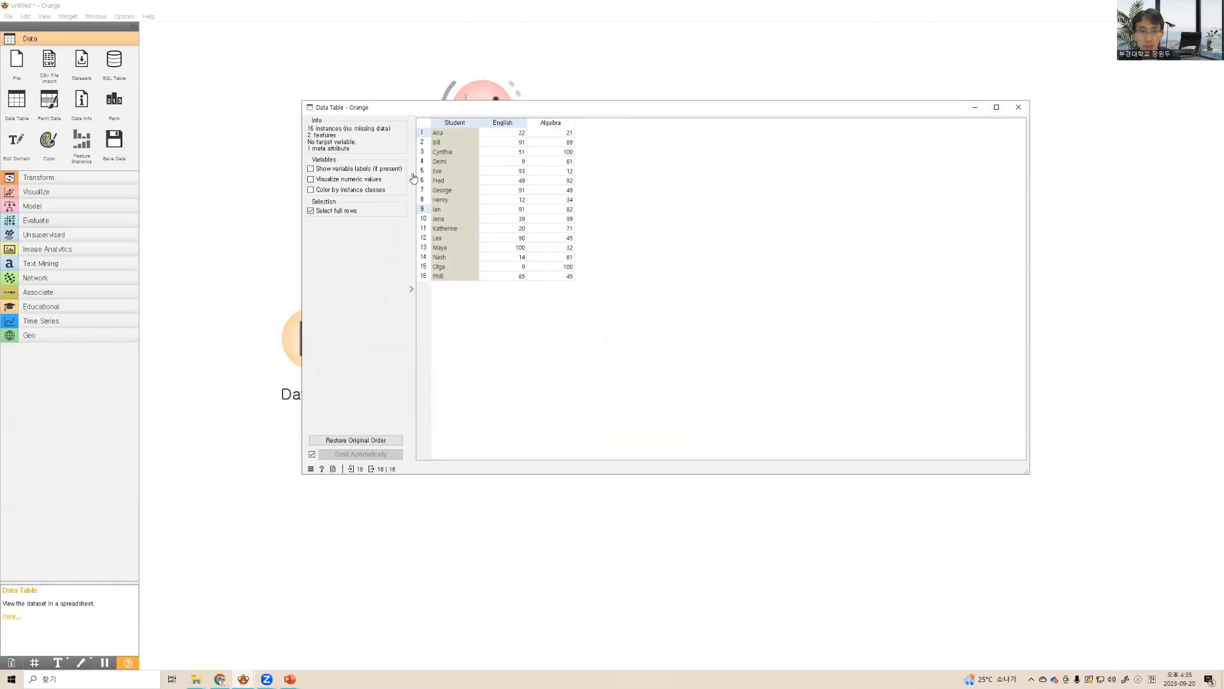
left_click_drag(298, 189, 647, 188)
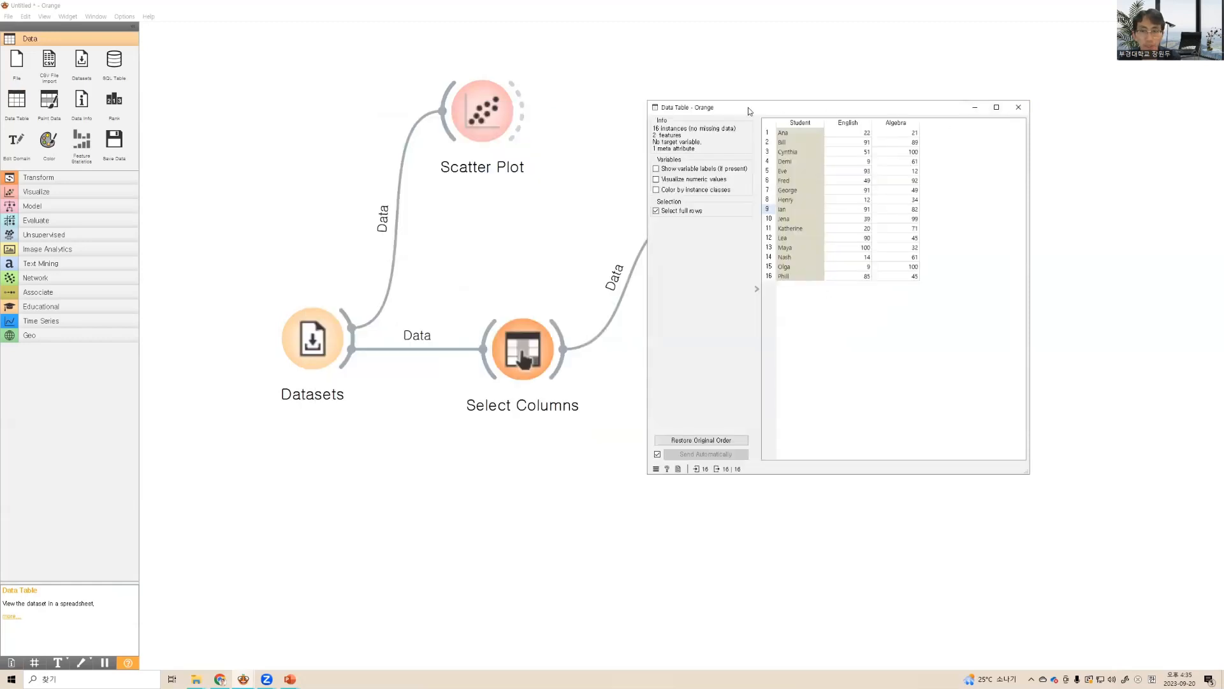
Close the Data Table window and add a Feature Constructor widget connected to Select Columns
left_click_drag(753, 108, 761, 113)
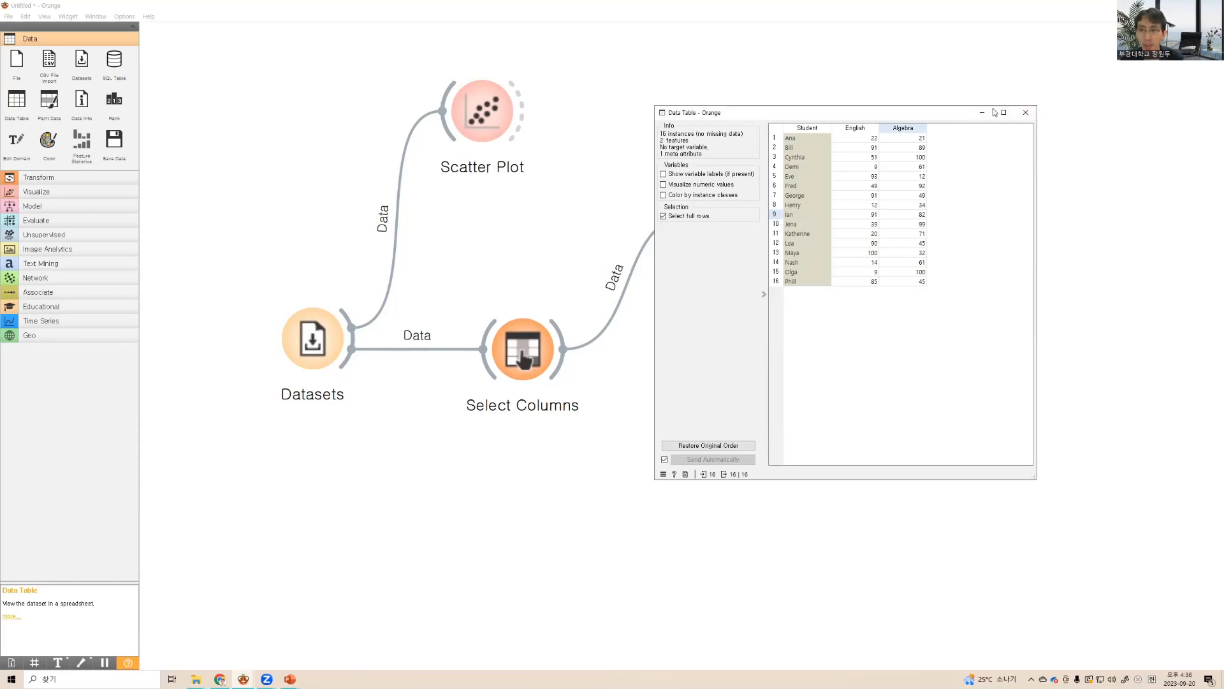
left_click(1025, 114)
left_click_drag(562, 350, 670, 353)
type("fe")
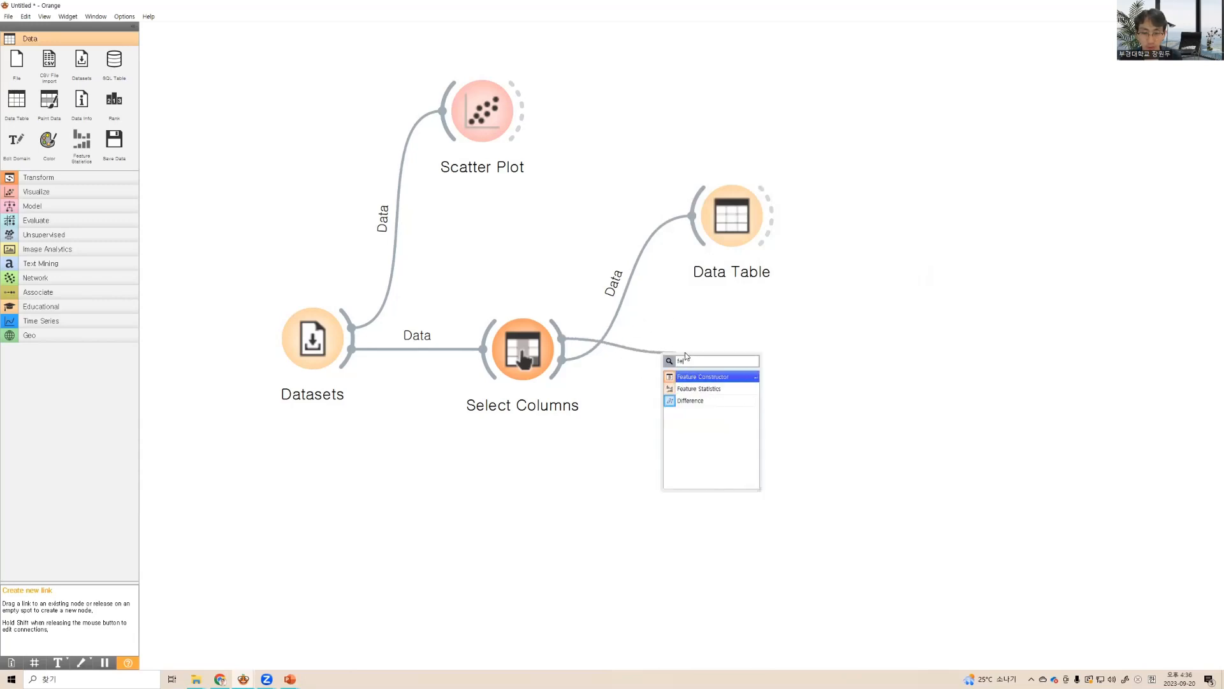
left_click(712, 377)
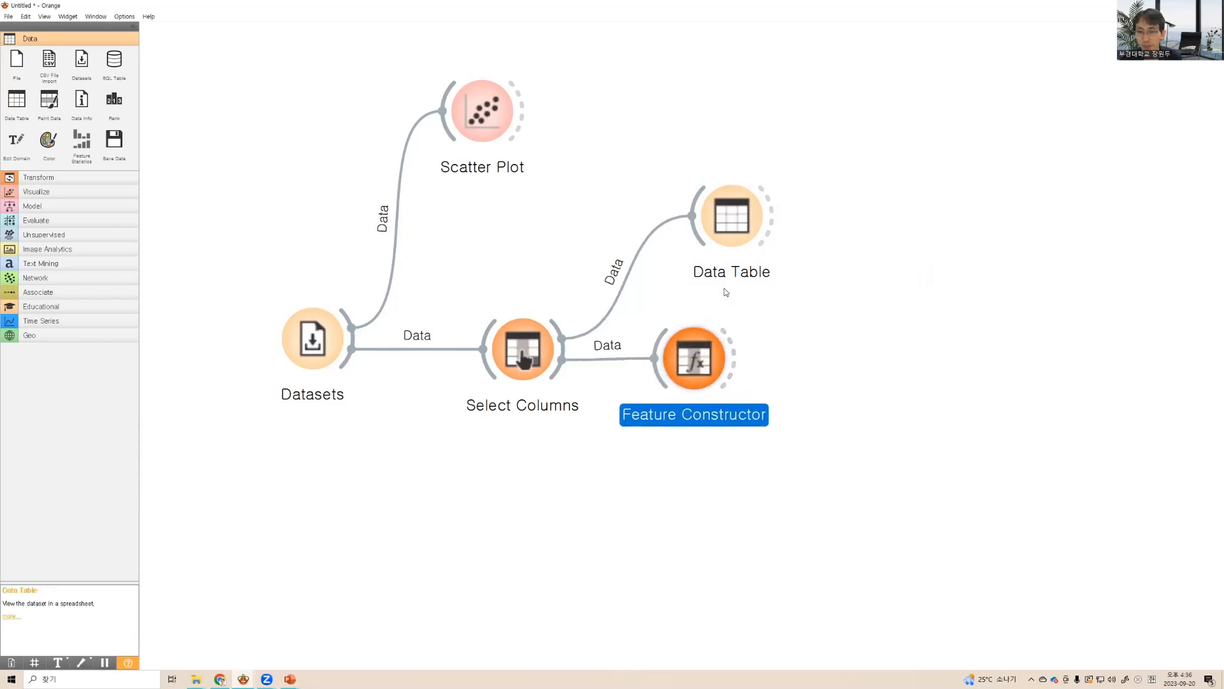
Replace Data Table's link from Select Columns with one from Feature Constructor, and briefly check the table
left_click(631, 268)
key("Delete")
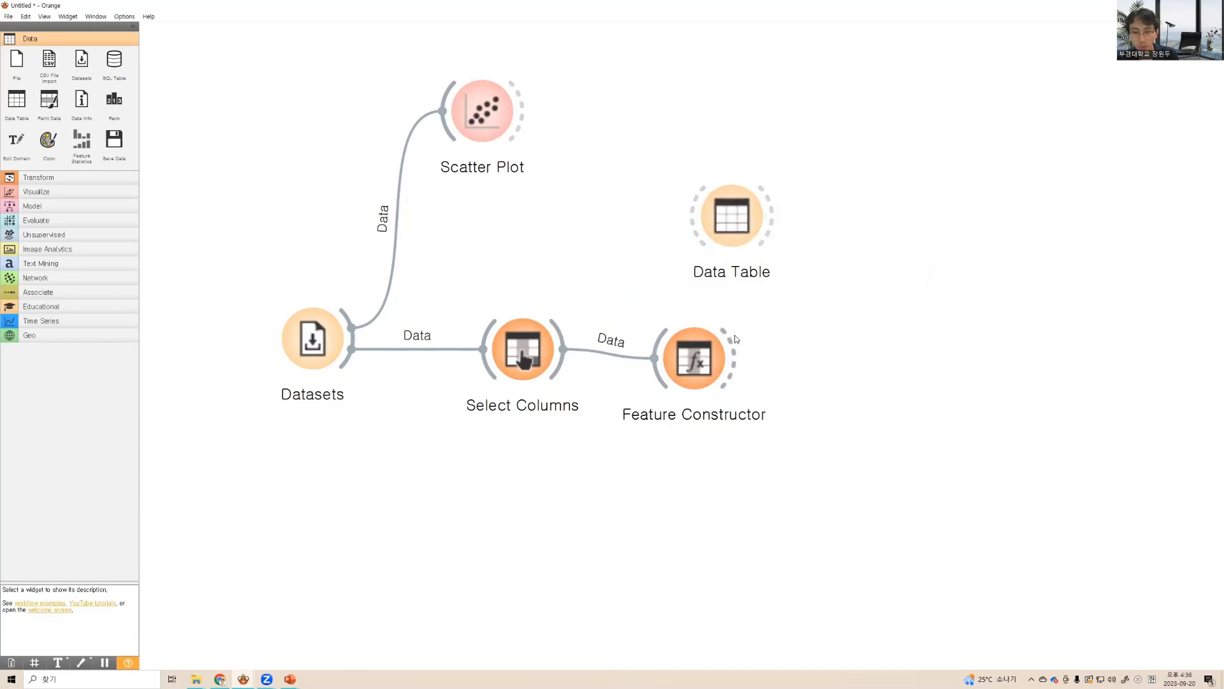
left_click_drag(732, 216, 842, 212)
left_click_drag(735, 358, 828, 221)
left_click_drag(694, 361, 687, 348)
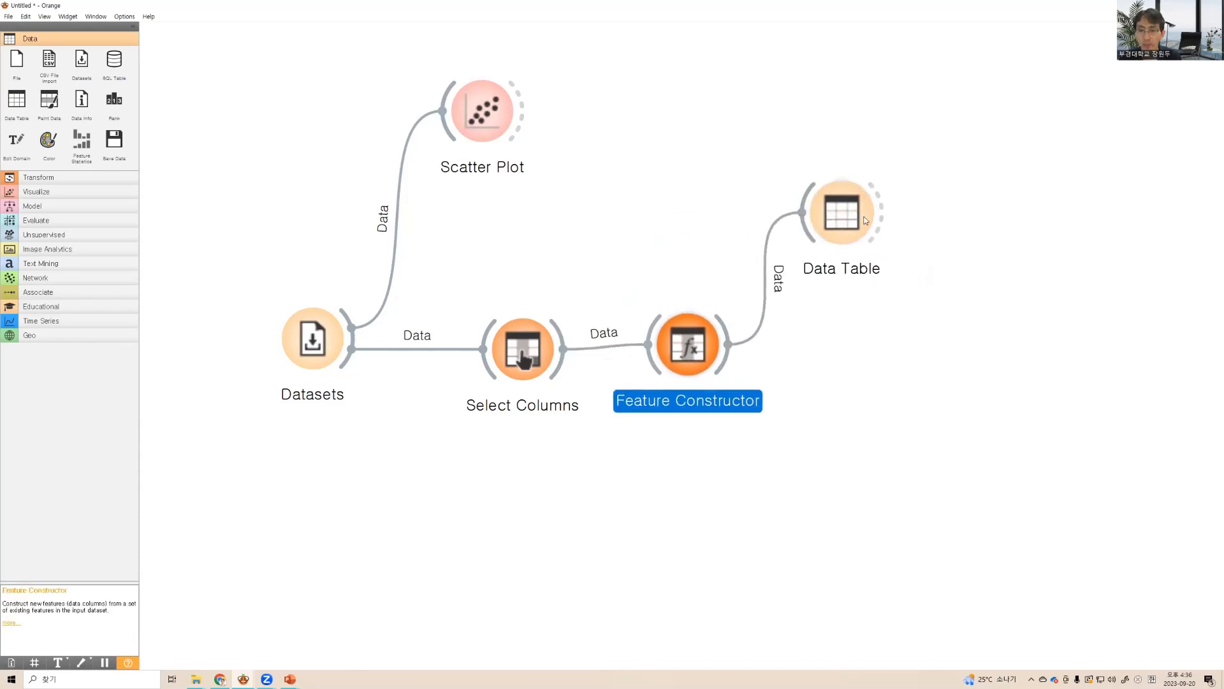
left_click_drag(860, 211, 871, 216)
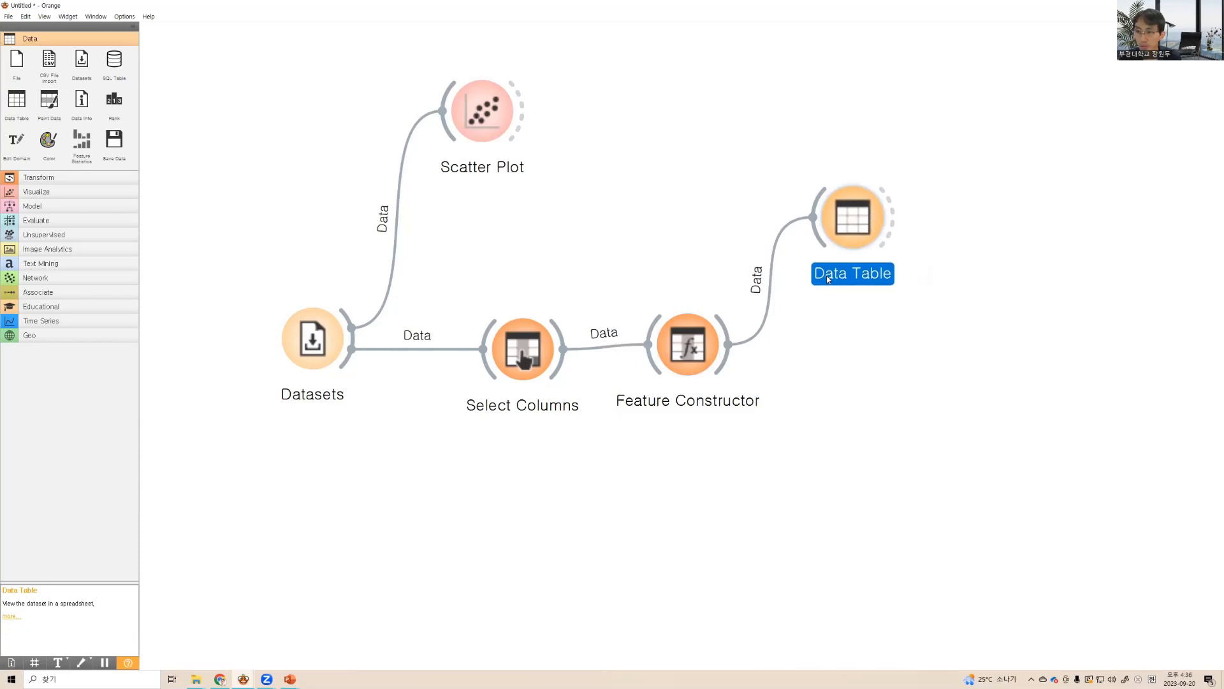
double_click(852, 218)
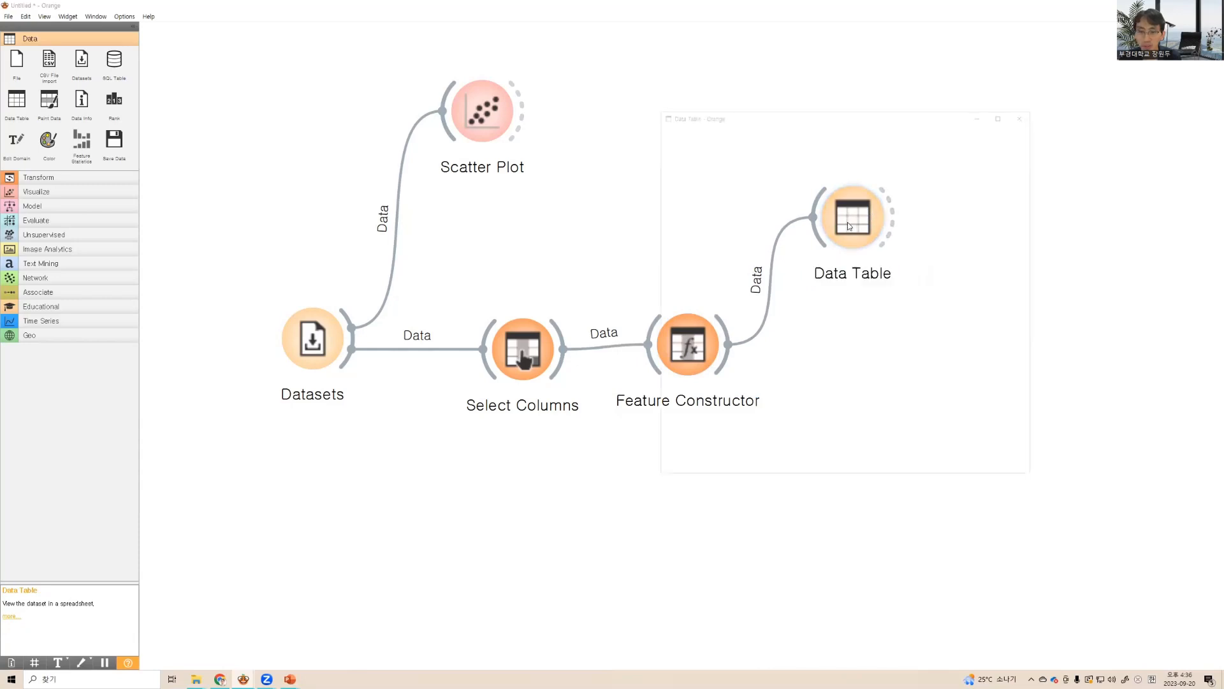
left_click(1026, 113)
Open Feature Constructor and create a new numeric variable named Total
double_click(693, 347)
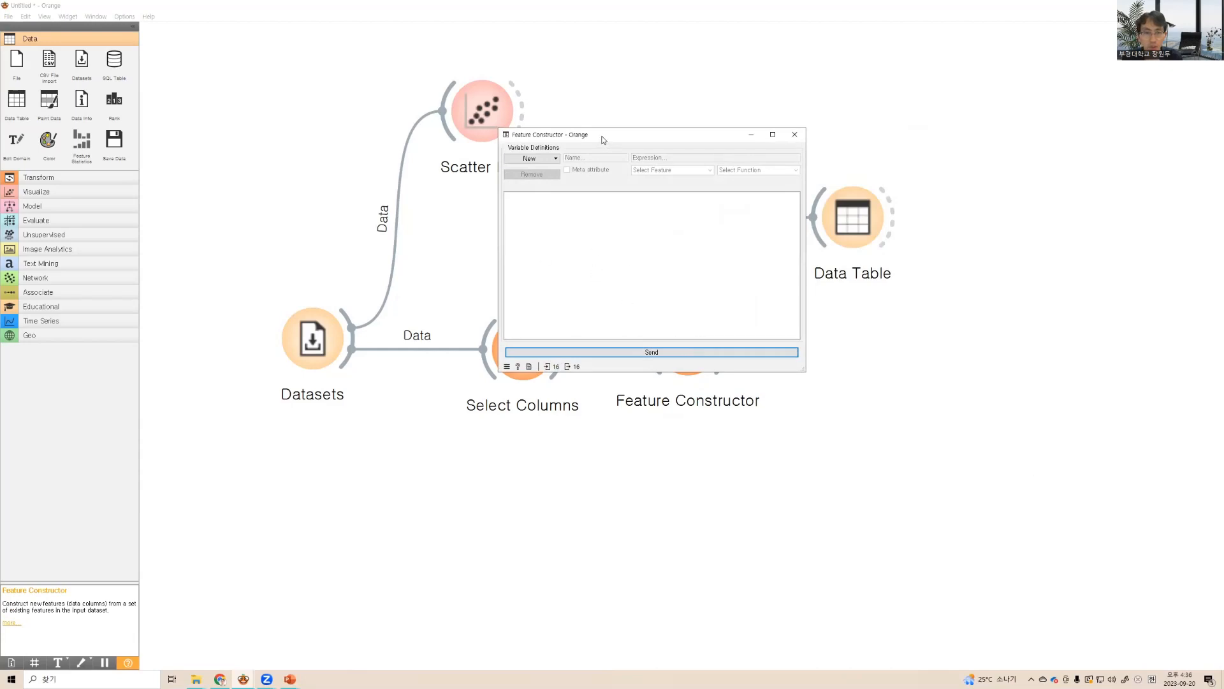
left_click_drag(604, 143, 586, 205)
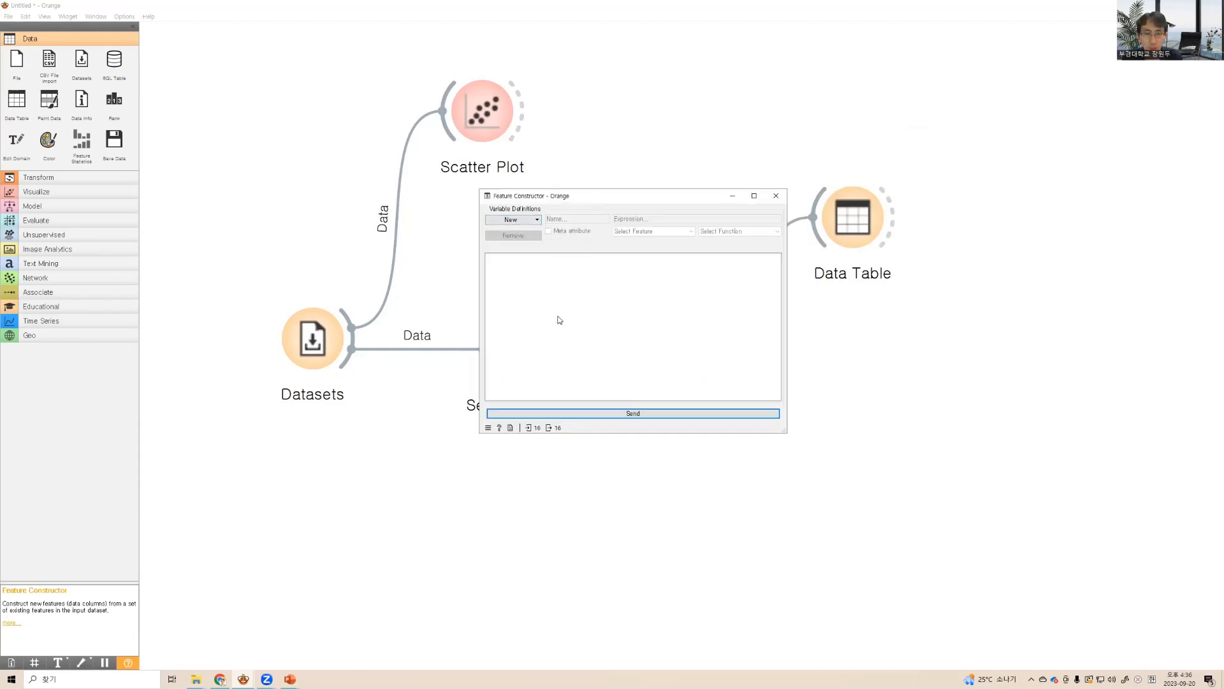
left_click(534, 226)
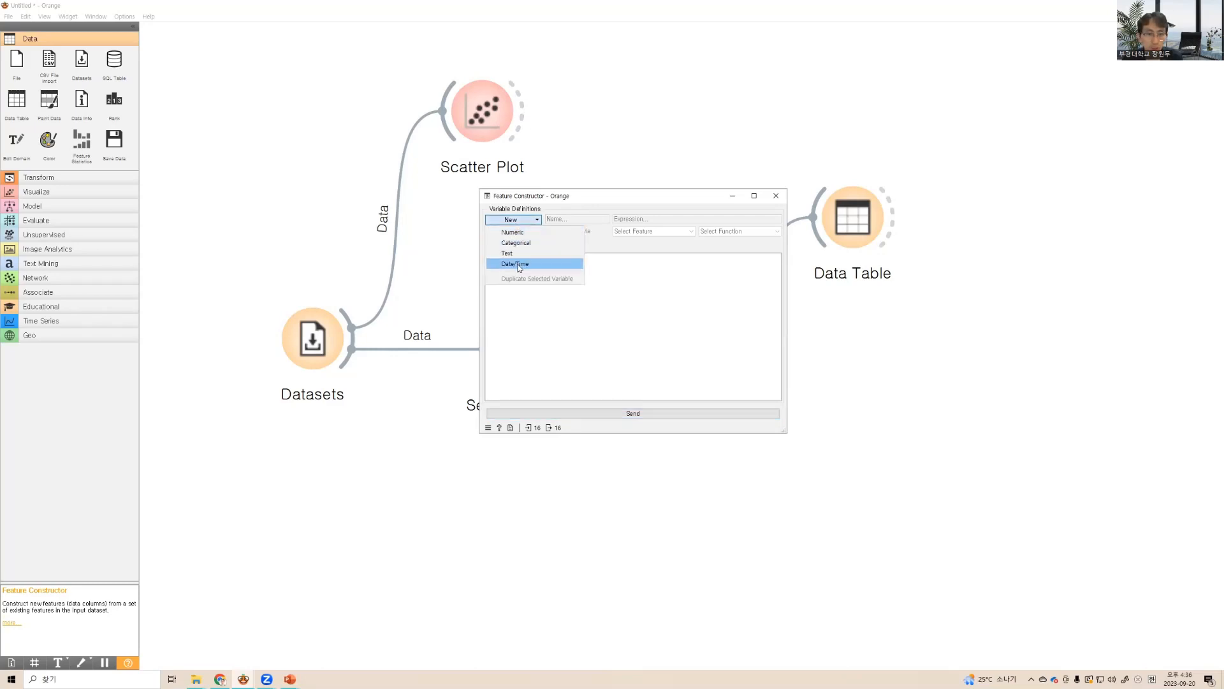
left_click(534, 232)
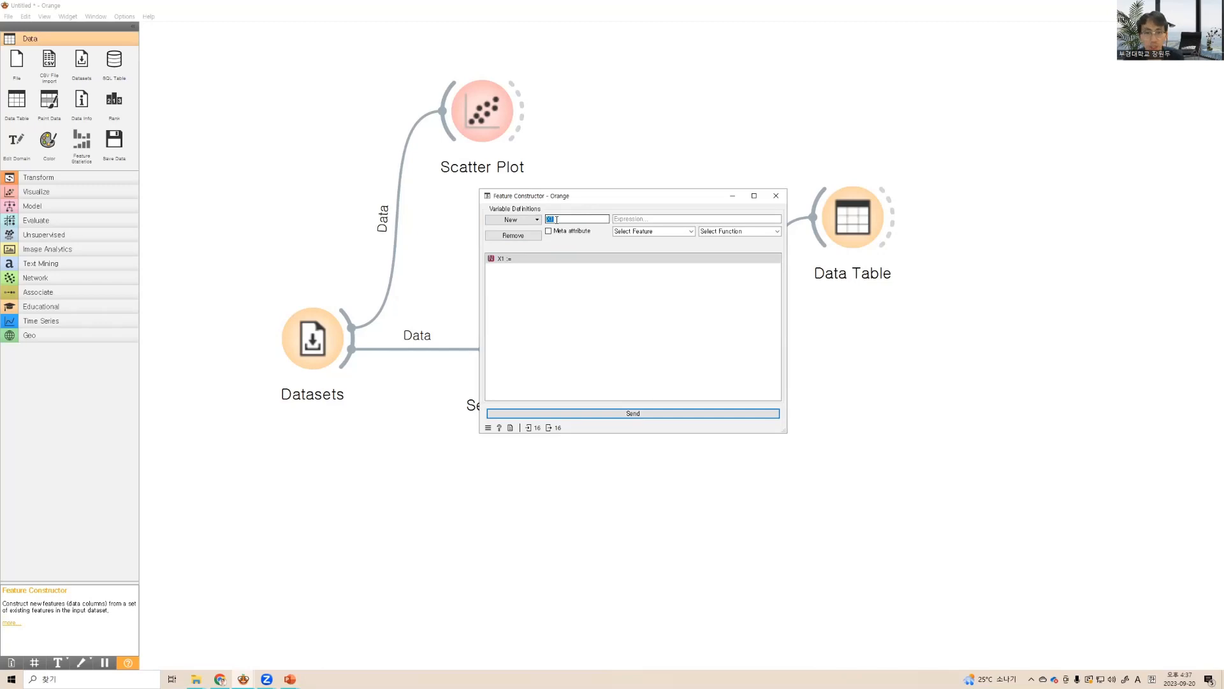
key("BackSpace")
key("Hangul")
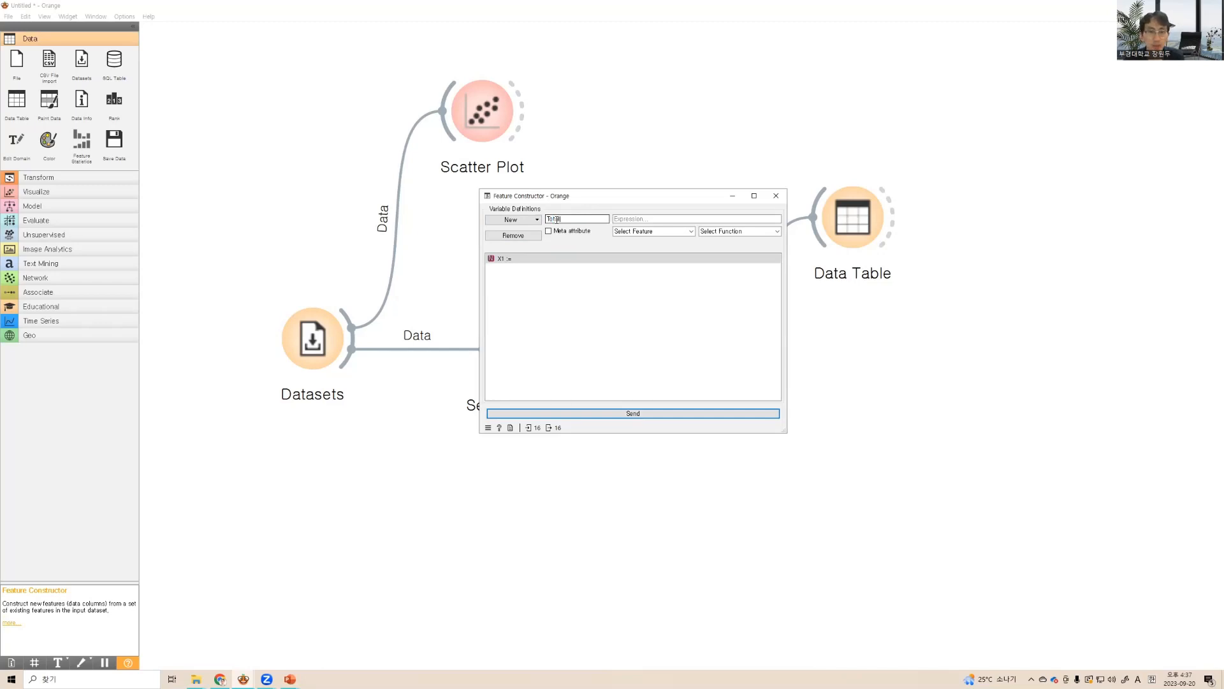
type("Total")
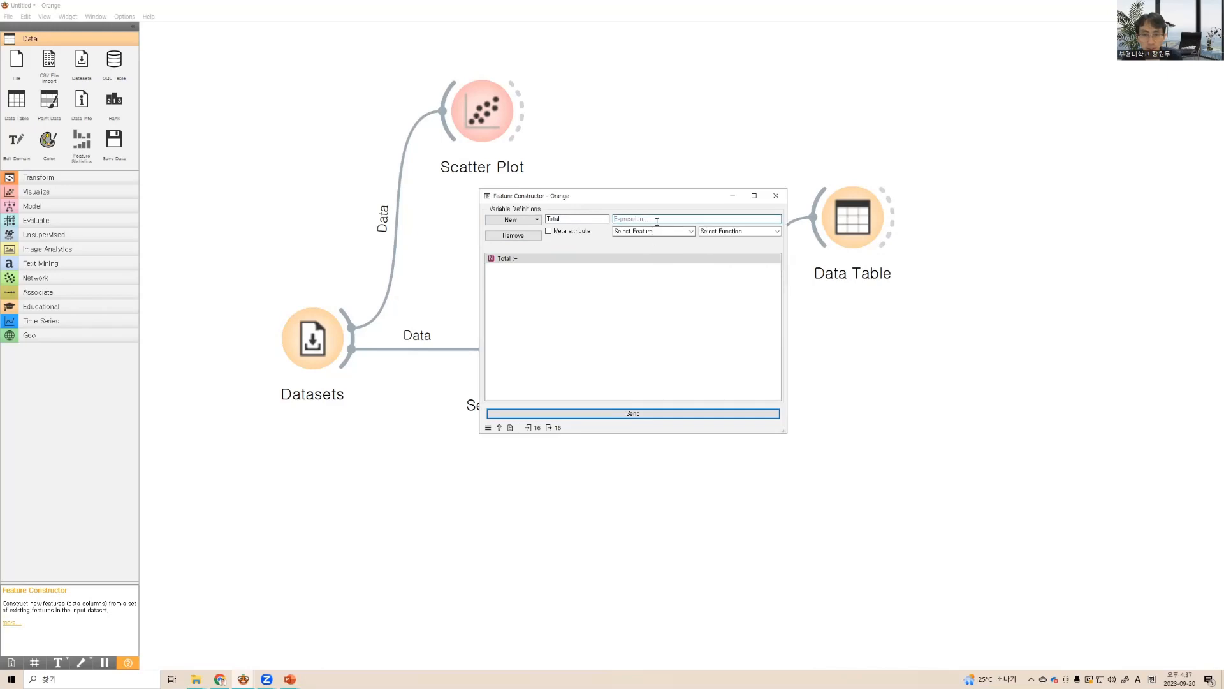
Define the Total variable with the expression English+Algebra, choosing both features from the available ones
left_click(657, 220)
left_click(671, 234)
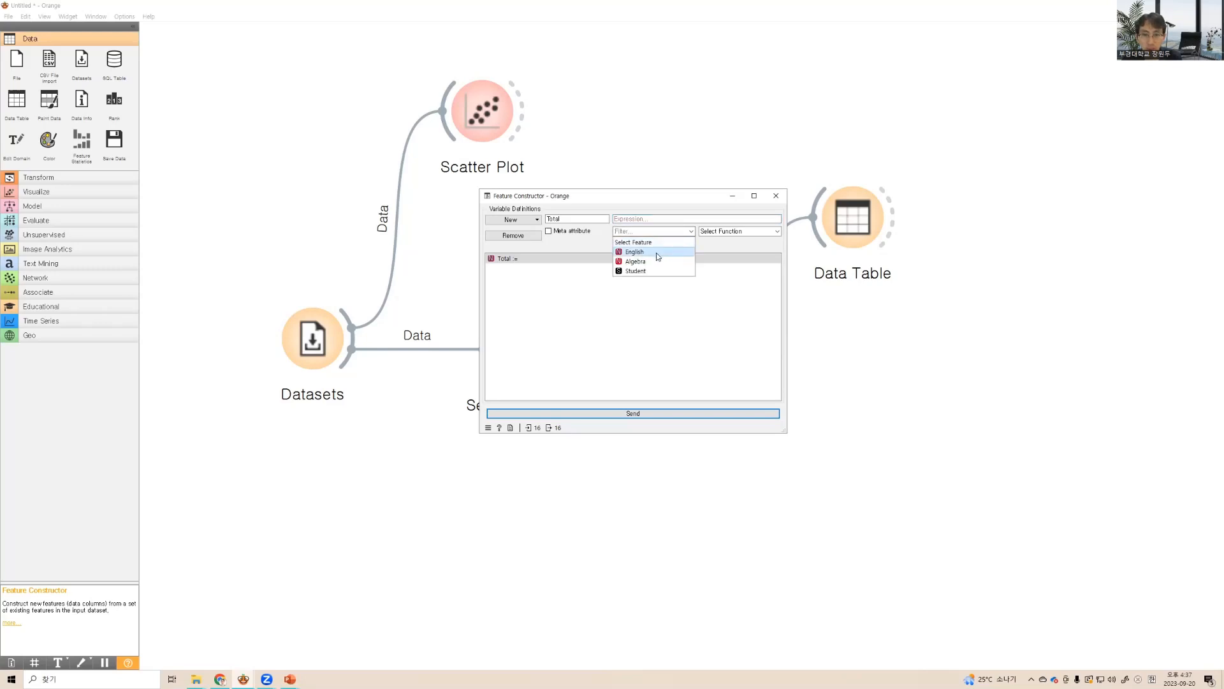
left_click(657, 252)
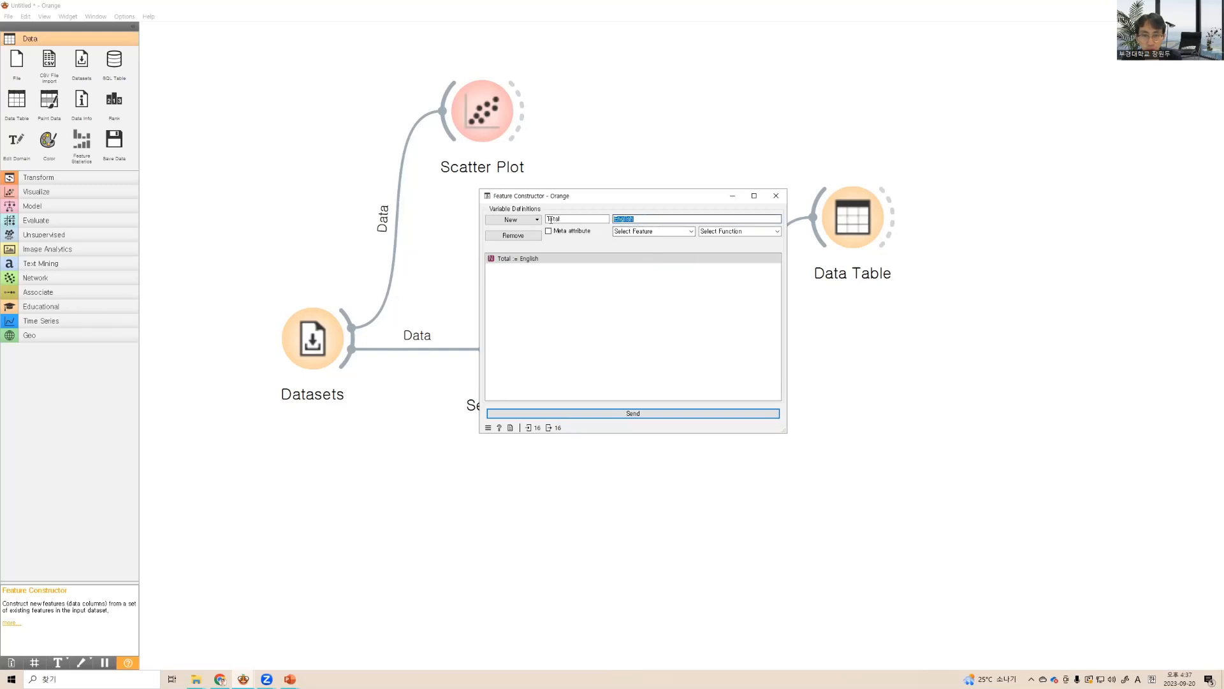
left_click(663, 222)
left_click(657, 231)
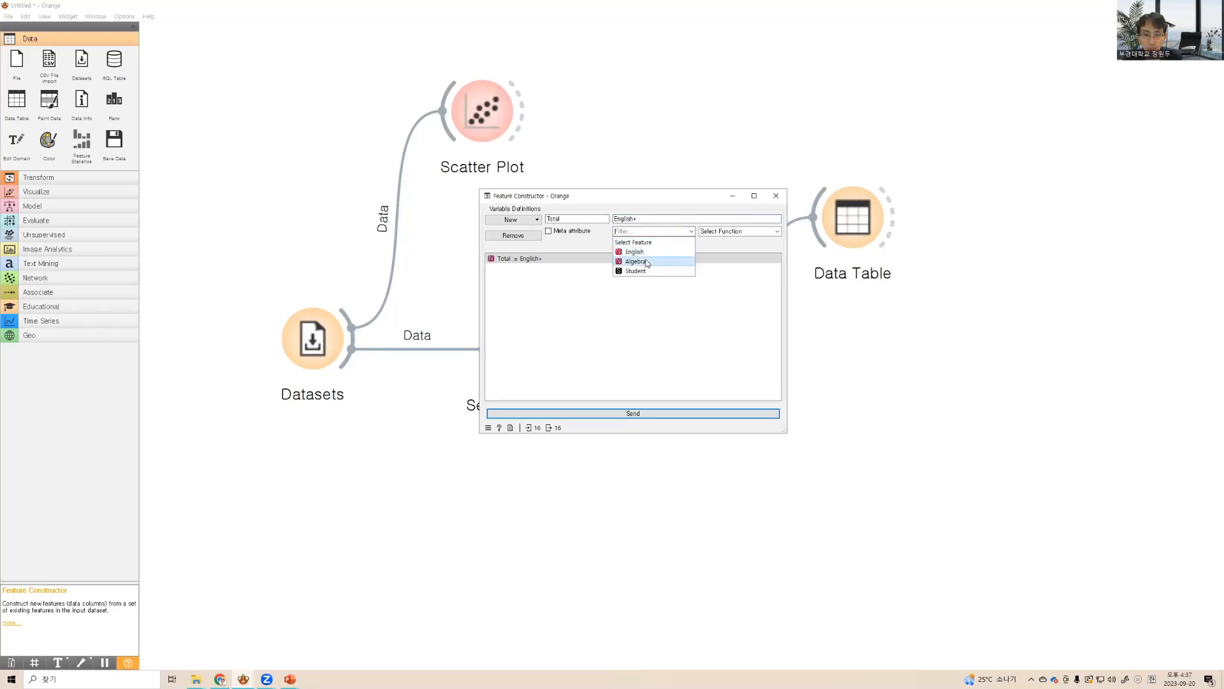
left_click(647, 262)
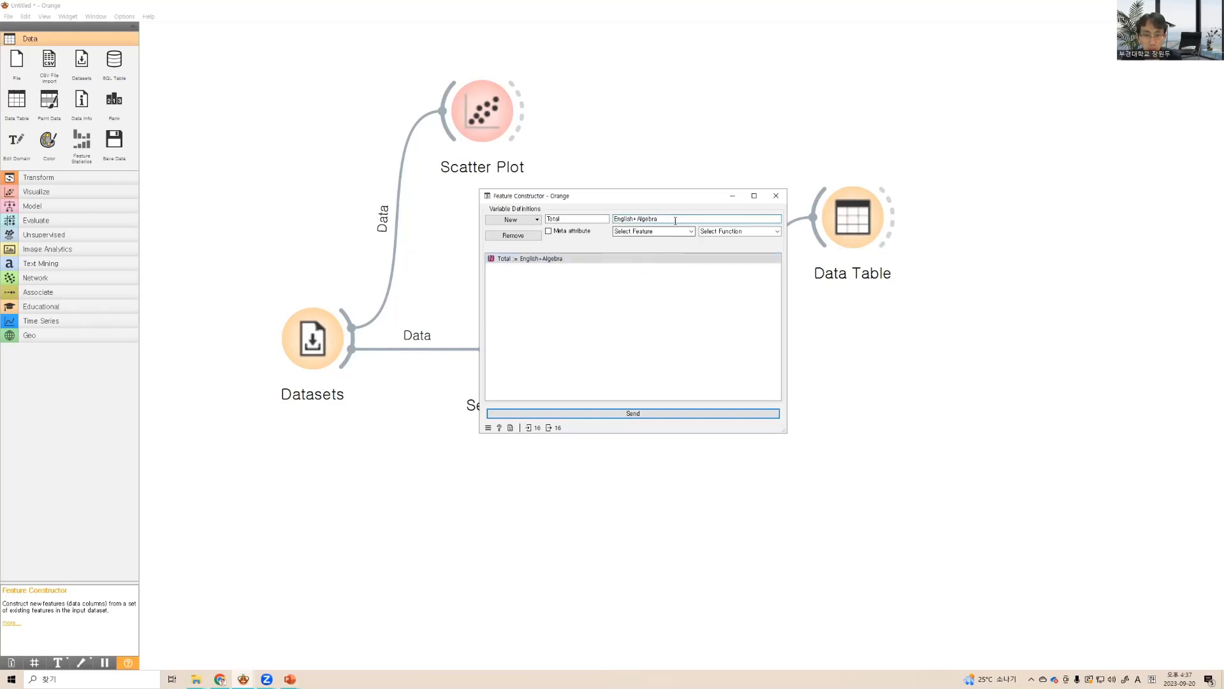
Copy the English+Algebra expression into a new Notepad document, enlarge the text, and place the window beside the Total definition
left_click_drag(676, 219, 566, 231)
key("ctrl+c")
left_click(297, 630)
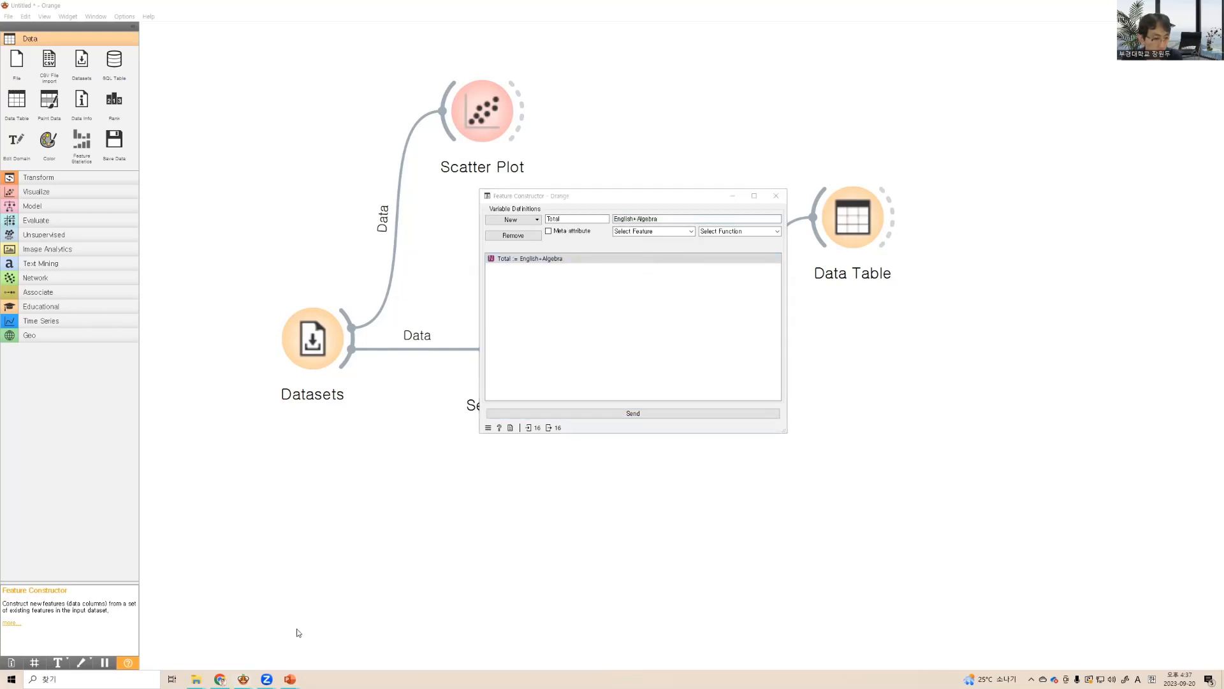
key("super")
type("notepad")
key("Return")
key("ctrl+v")
scroll(606, 495, "up", 20, "ctrl")
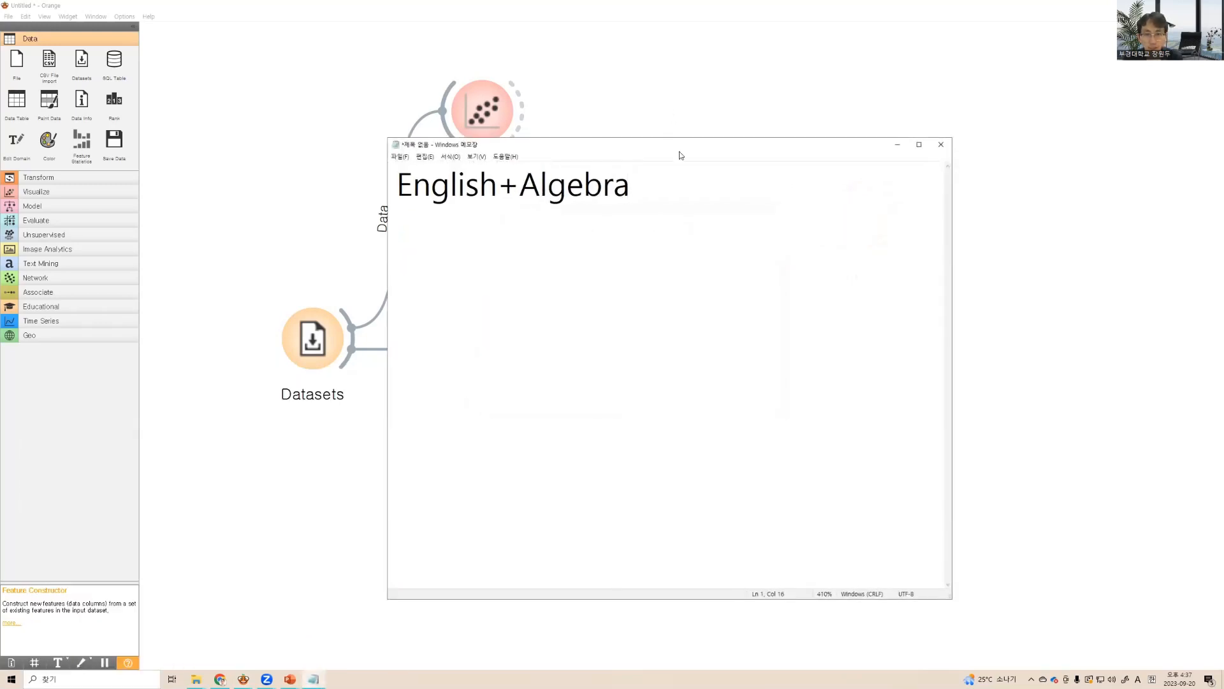
left_click_drag(680, 155, 811, 292)
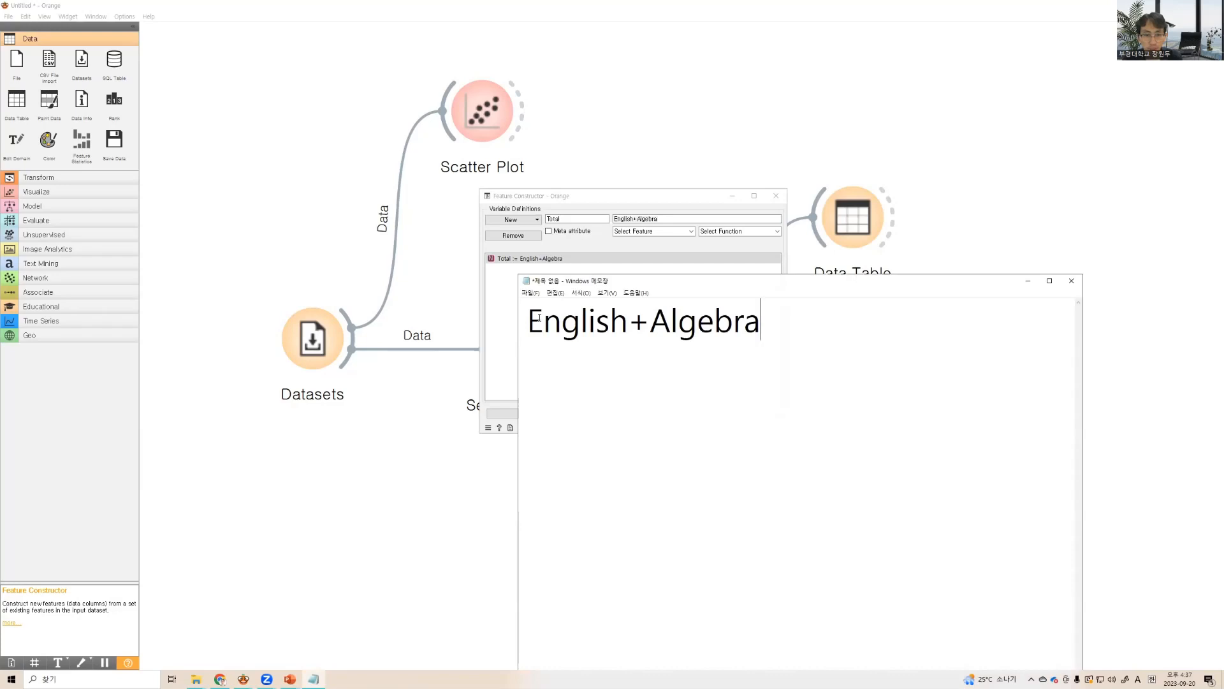
left_click(677, 258)
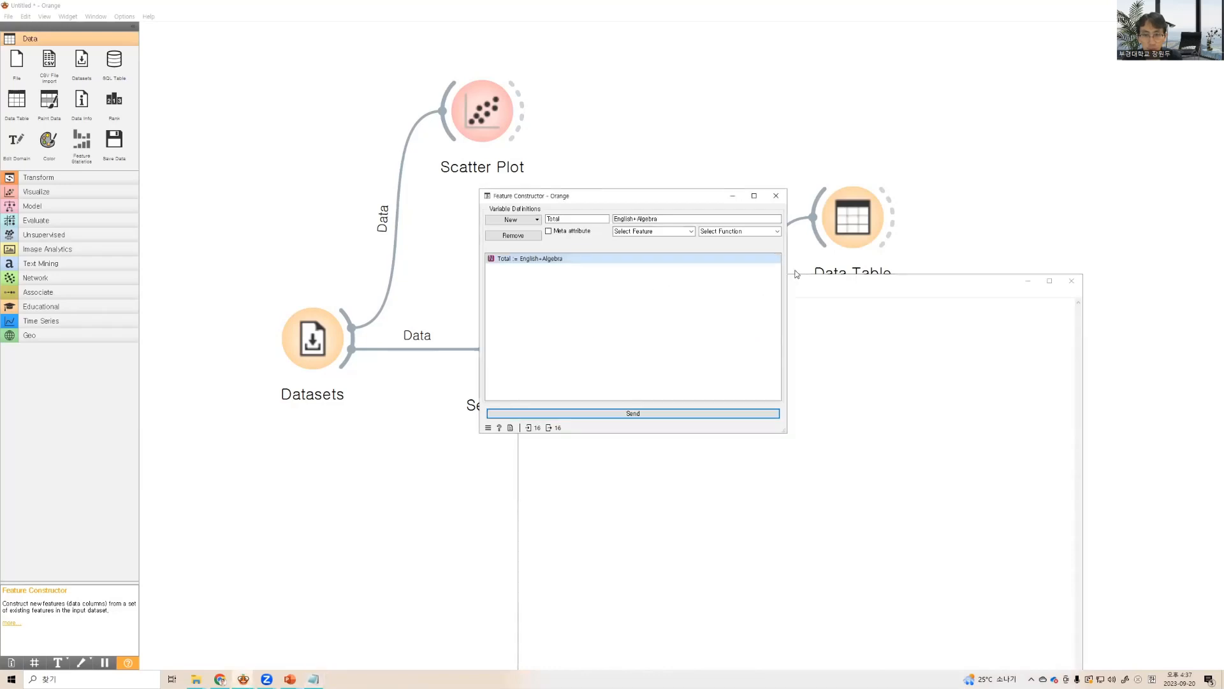
left_click_drag(805, 278, 884, 235)
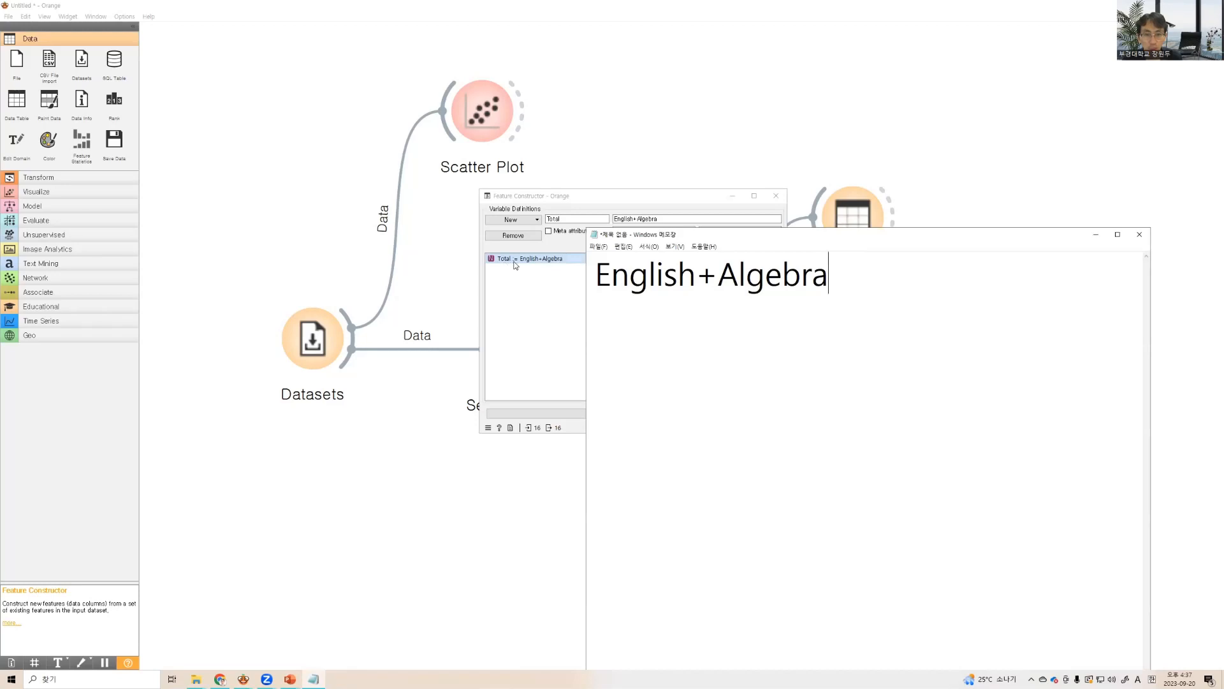
Send the Total definition from Feature Constructor and view the new column in Data Table
left_click(556, 291)
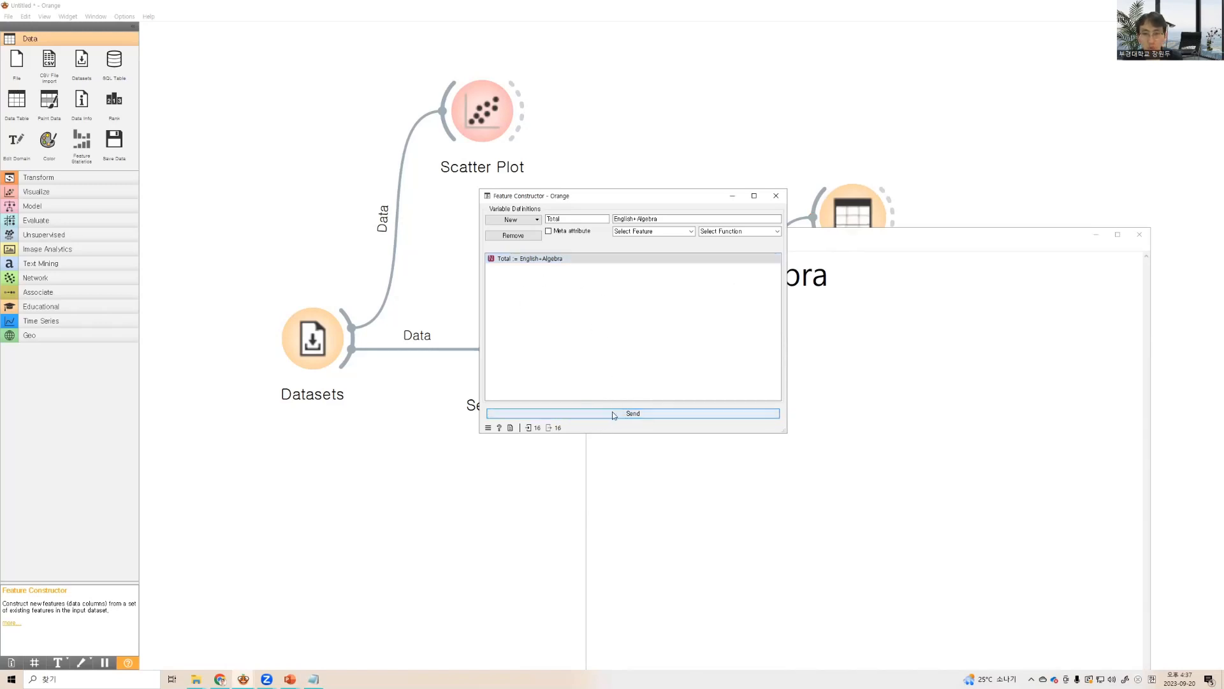
left_click(741, 130)
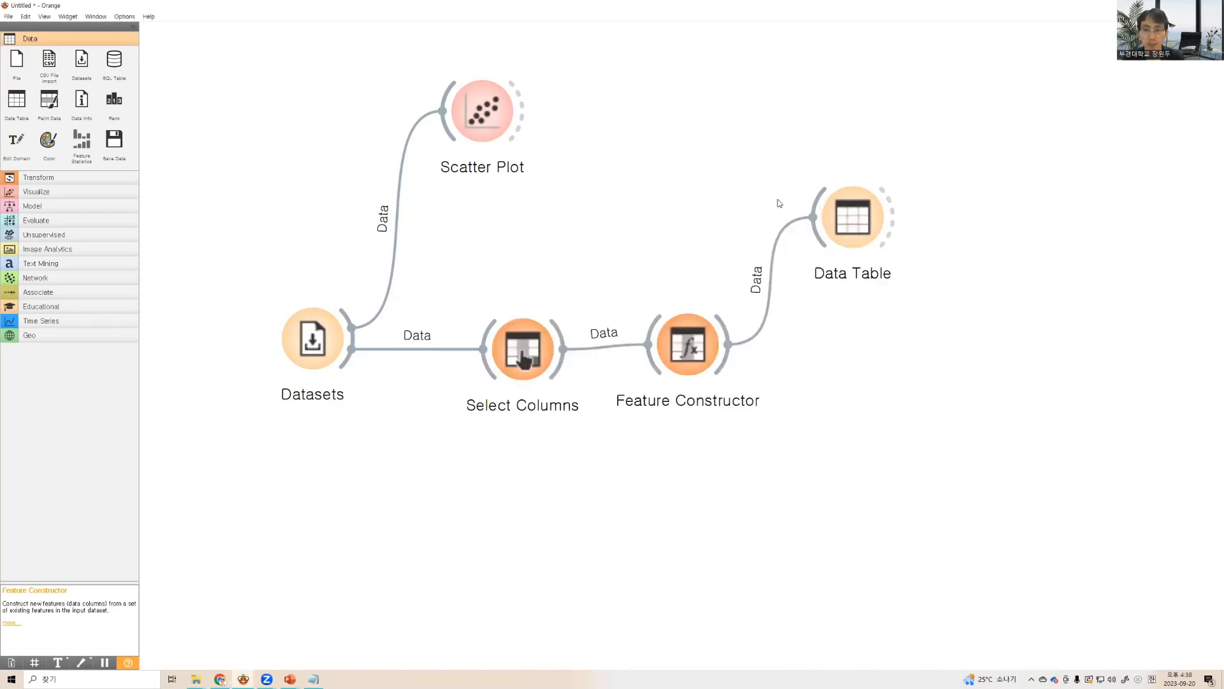
left_click(682, 354)
left_click(819, 197)
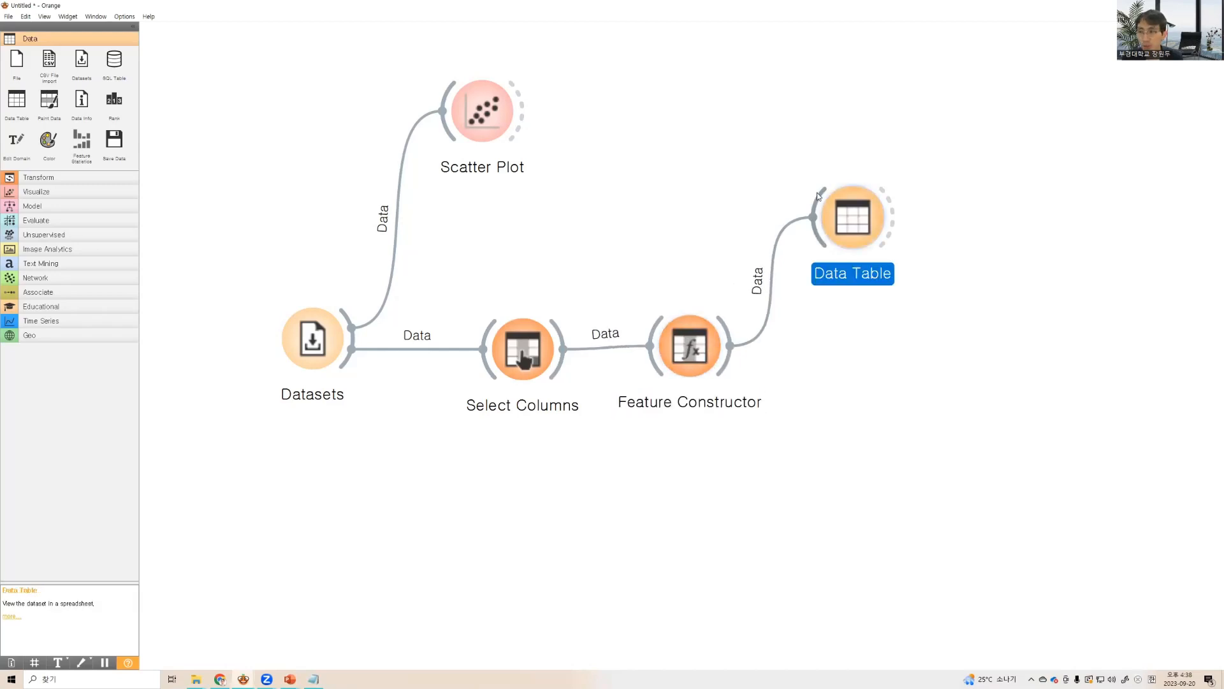
double_click(848, 223)
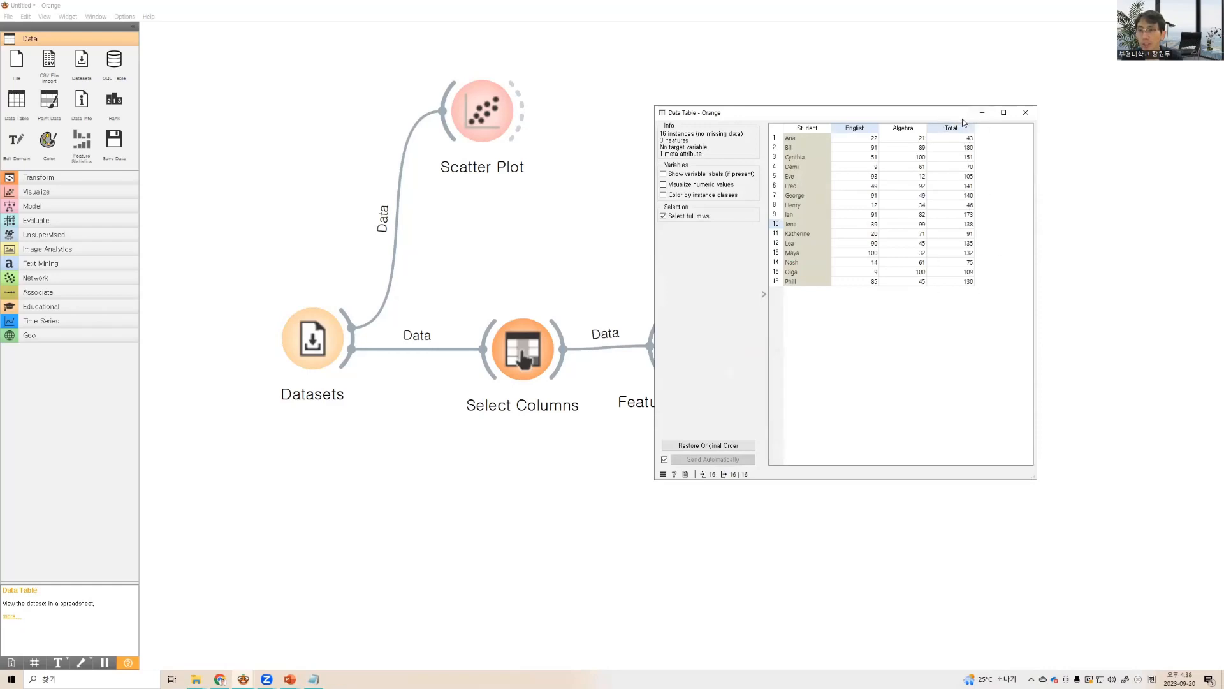
left_click(1025, 113)
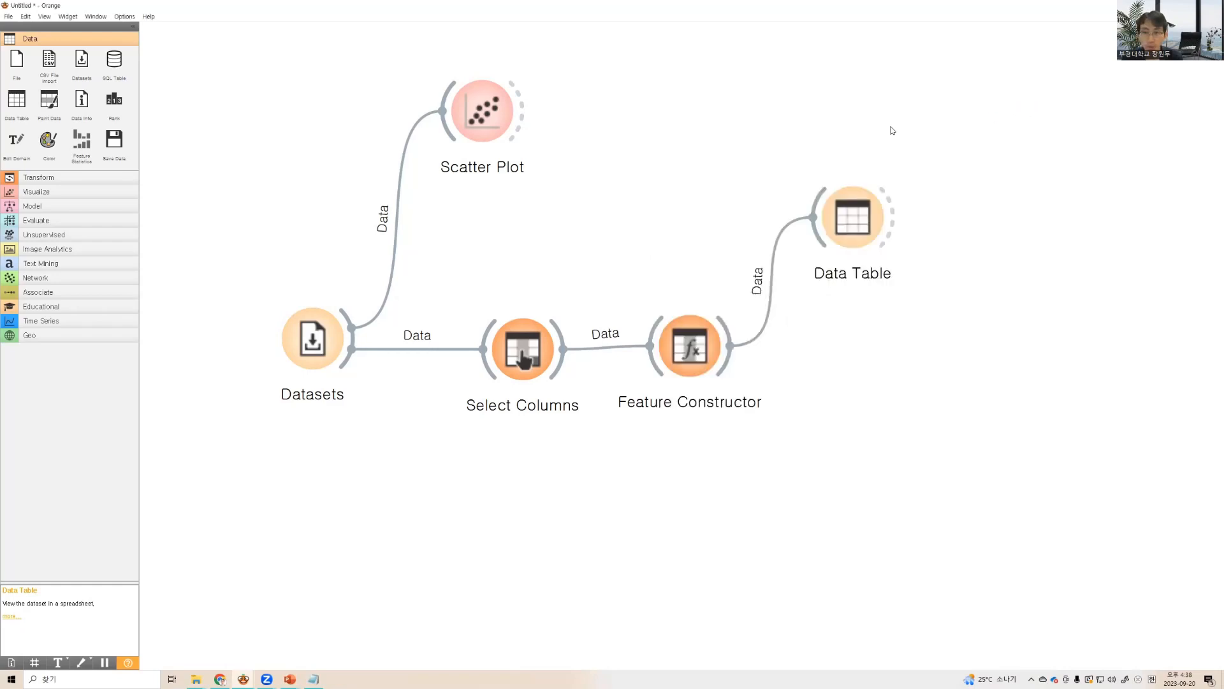
Move Data Table higher on the canvas and shift Select Columns and Feature Constructor closer to Datasets
left_click_drag(885, 227, 877, 149)
left_click_drag(519, 349, 480, 345)
left_click_drag(683, 356, 639, 359)
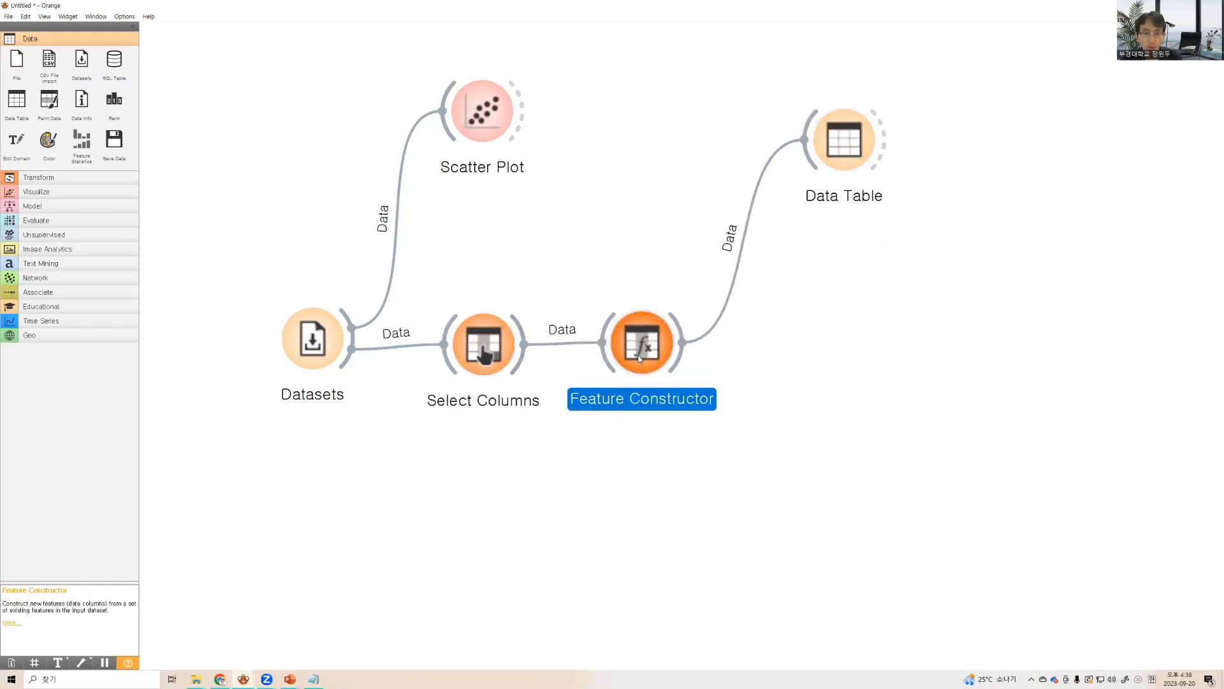
Delete the link between Datasets and Scatter Plot, move Scatter Plot below Data Table, and connect Feature Constructor to it
left_click(395, 218)
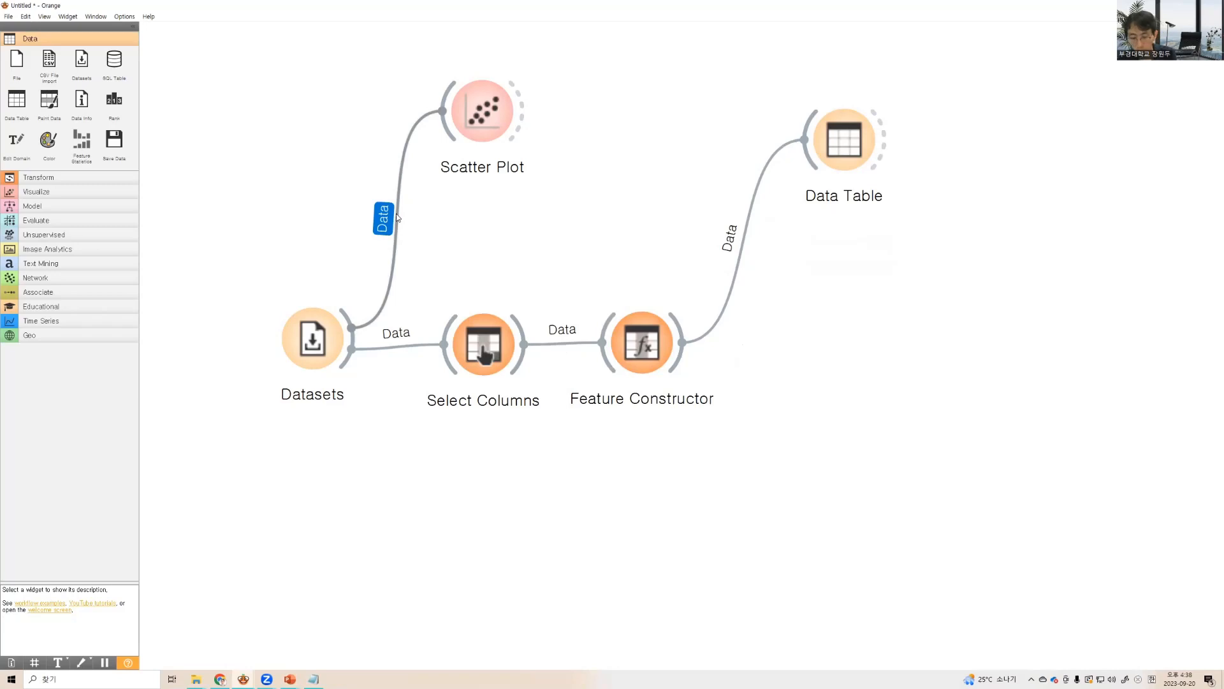
key("Delete")
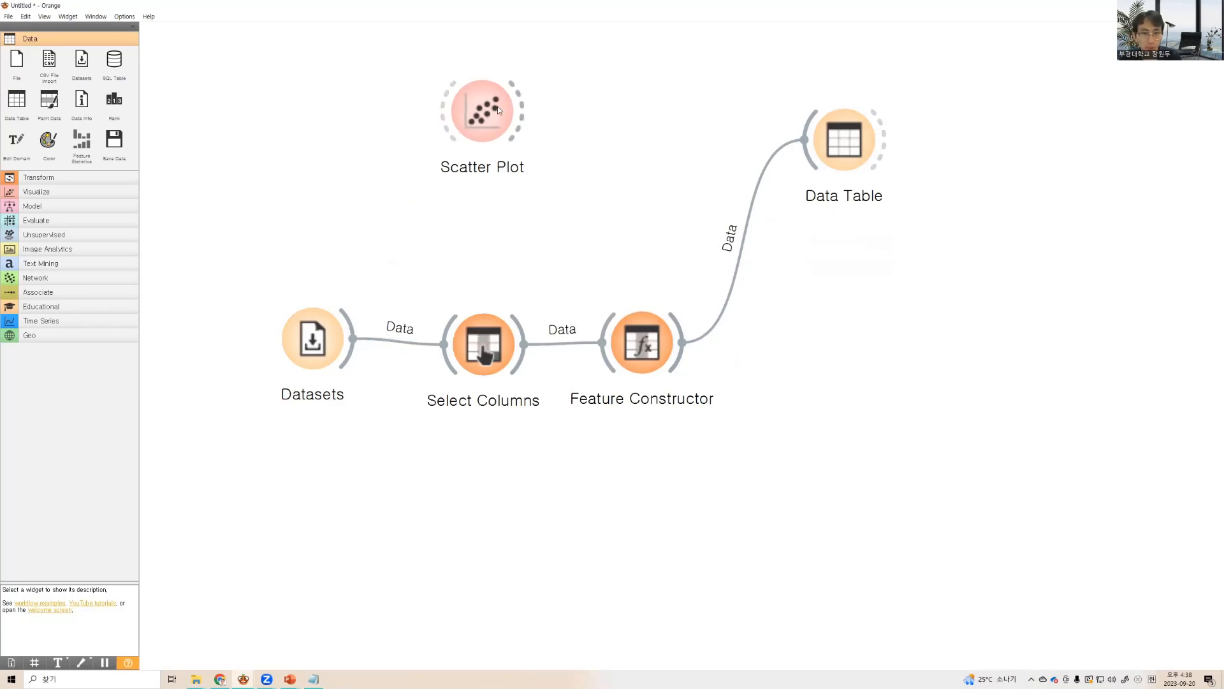
left_click_drag(490, 116, 919, 294)
left_click_drag(676, 364, 899, 290)
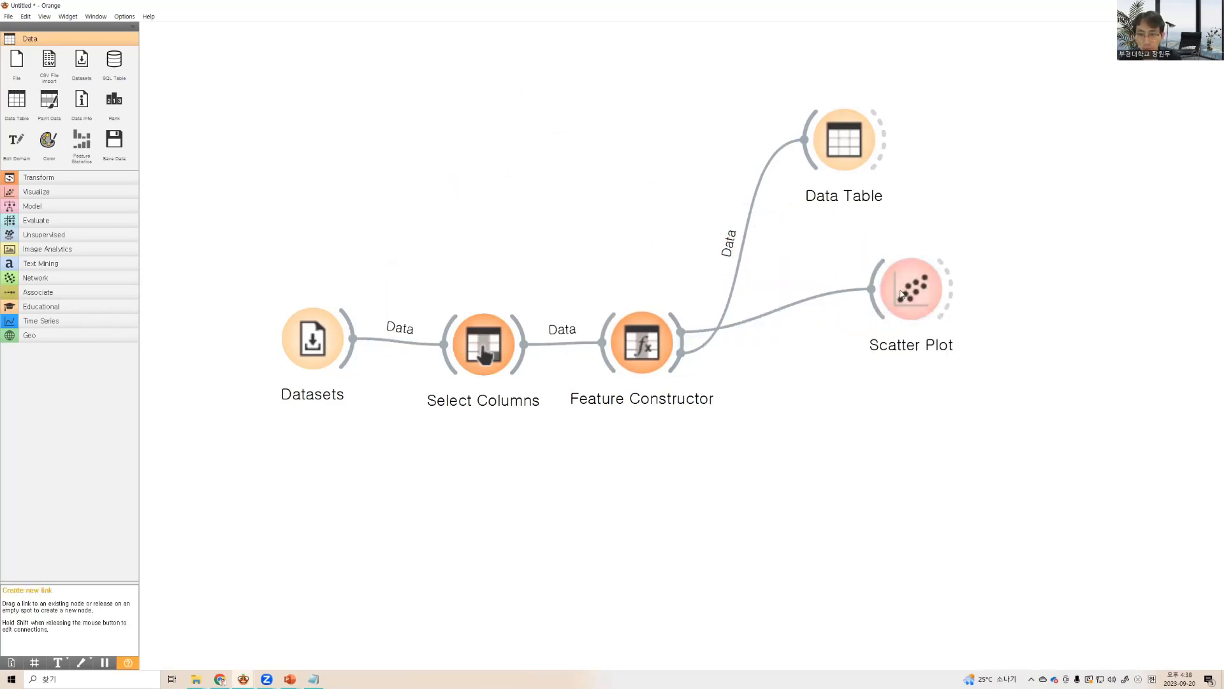
Open Scatter Plot, plot Total against English, and return the y-axis to Algebra to compare the student distributions
double_click(912, 290)
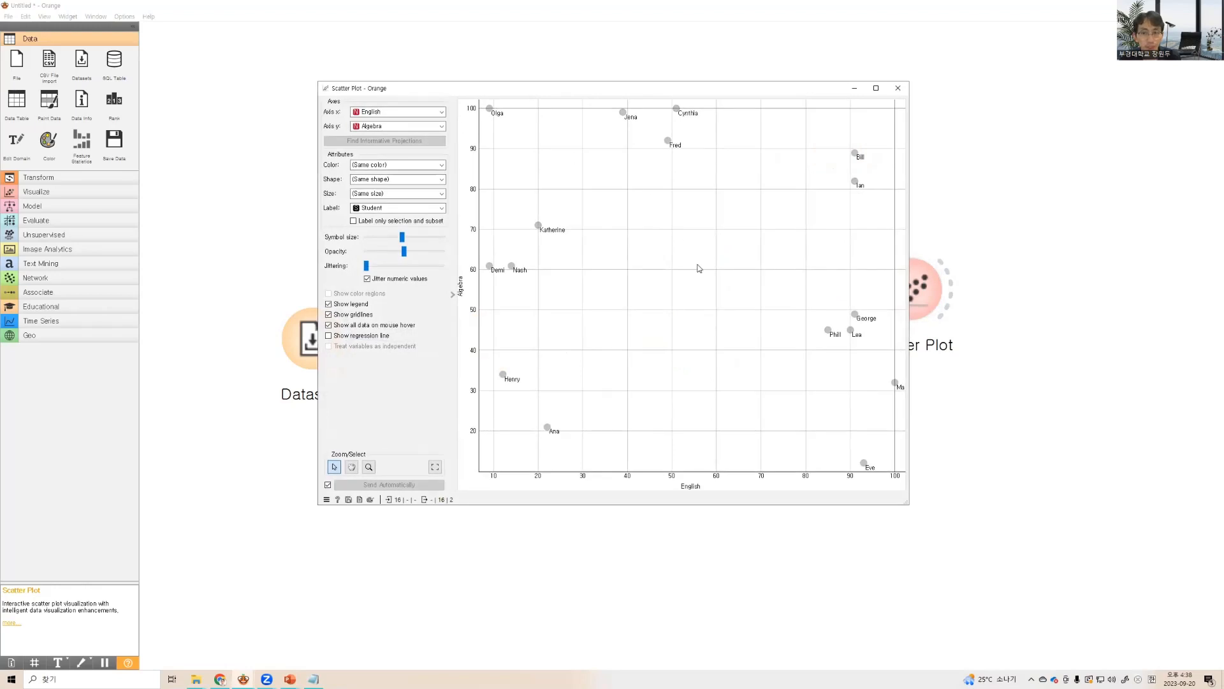
left_click(425, 118)
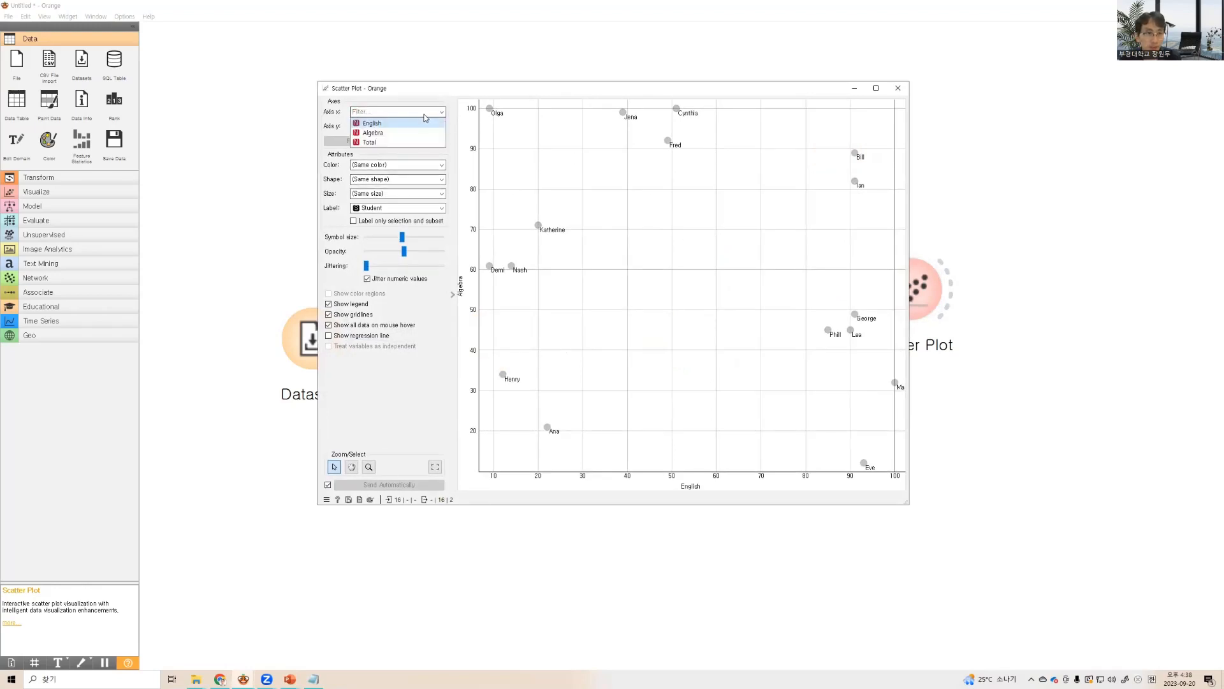
left_click(425, 122)
left_click(426, 126)
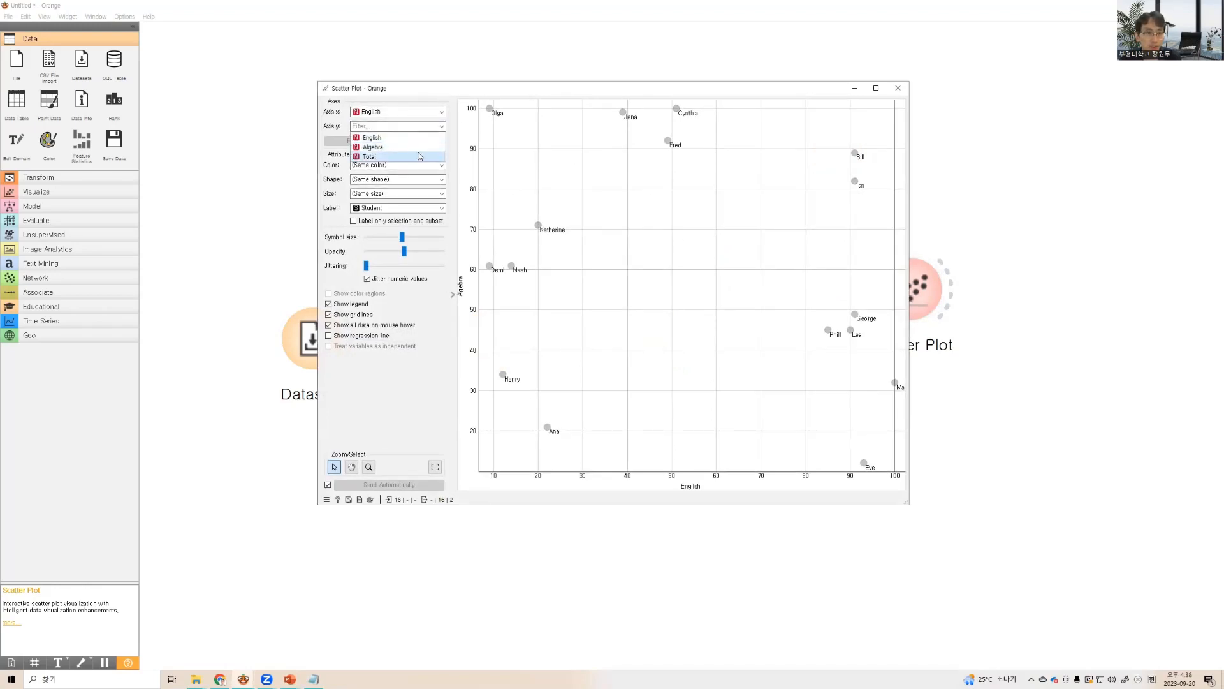
left_click(417, 156)
left_click(408, 126)
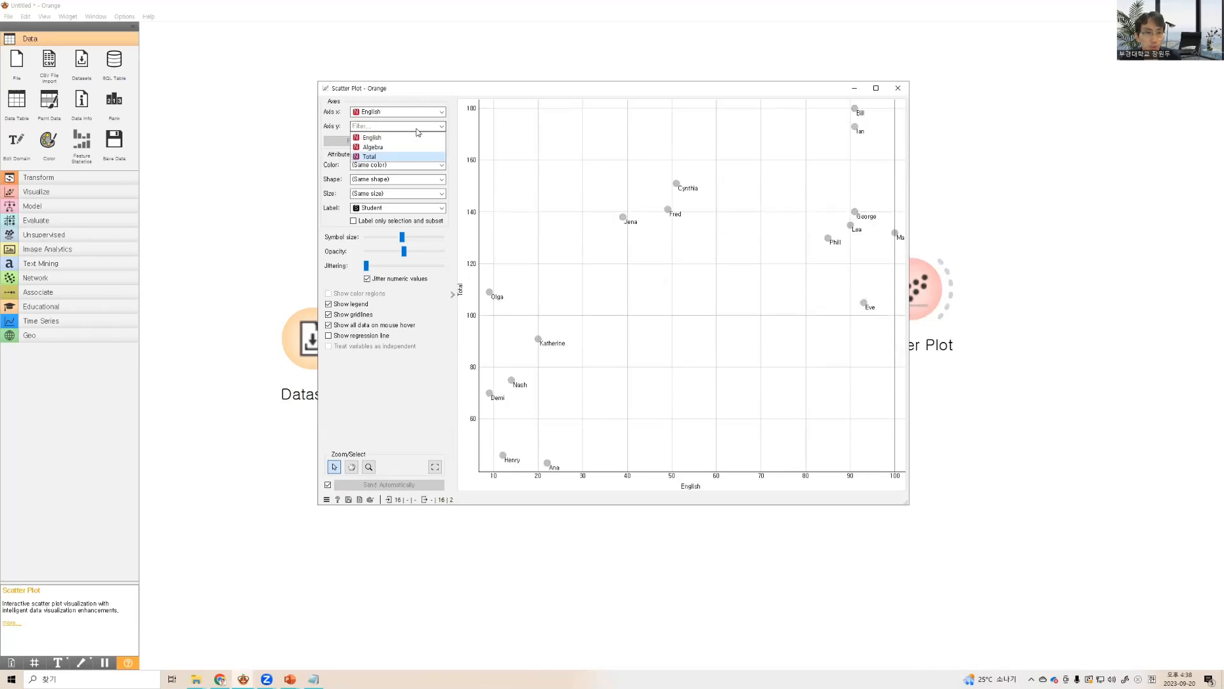
left_click(408, 147)
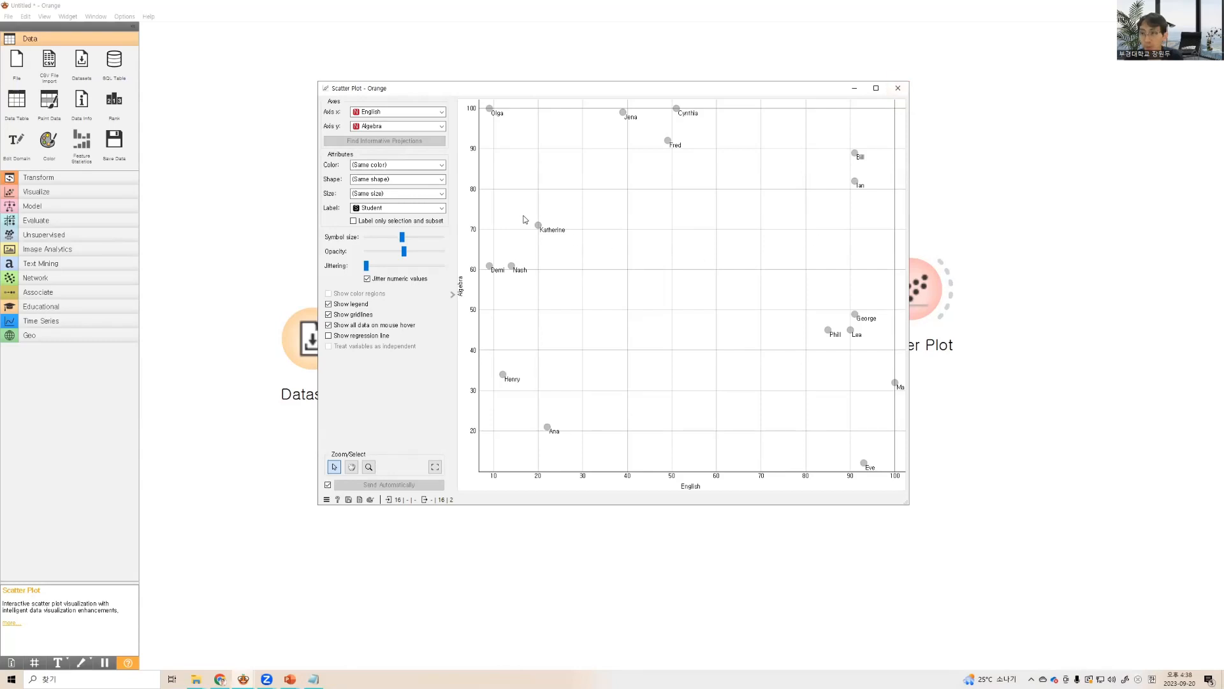
left_click(898, 88)
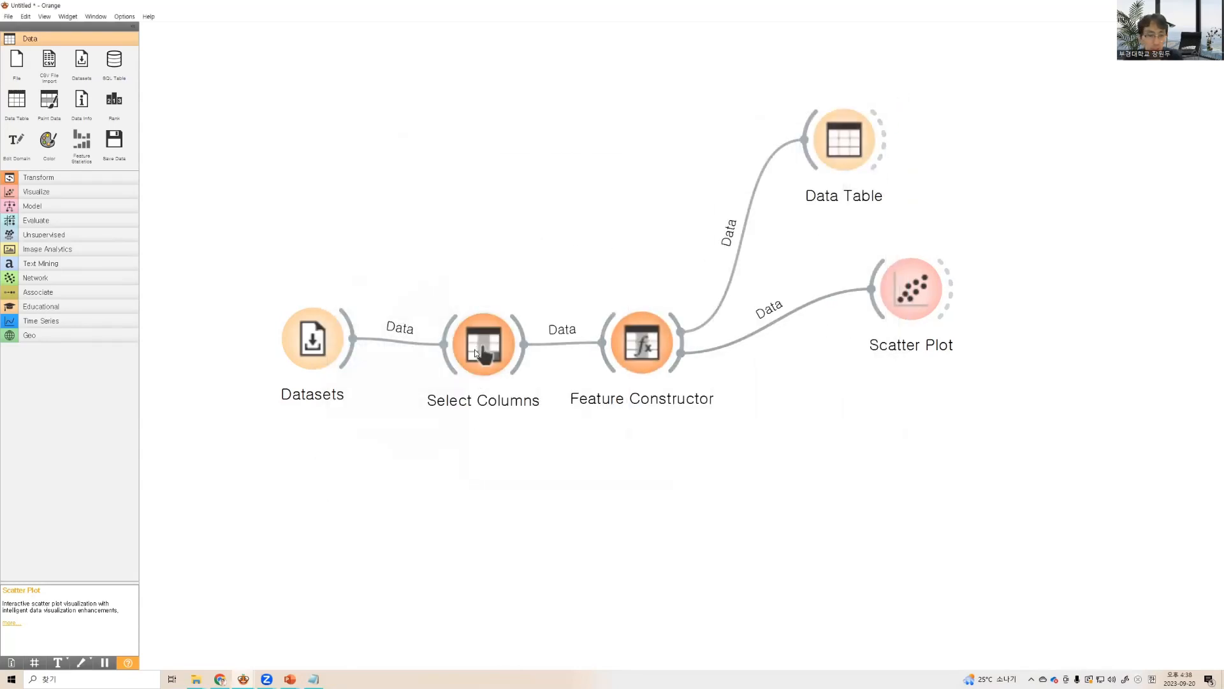
Shift Select Columns slightly closer to Datasets and review the English, Algebra and Total grades in Data Table
left_click_drag(480, 346, 469, 341)
left_click(457, 454)
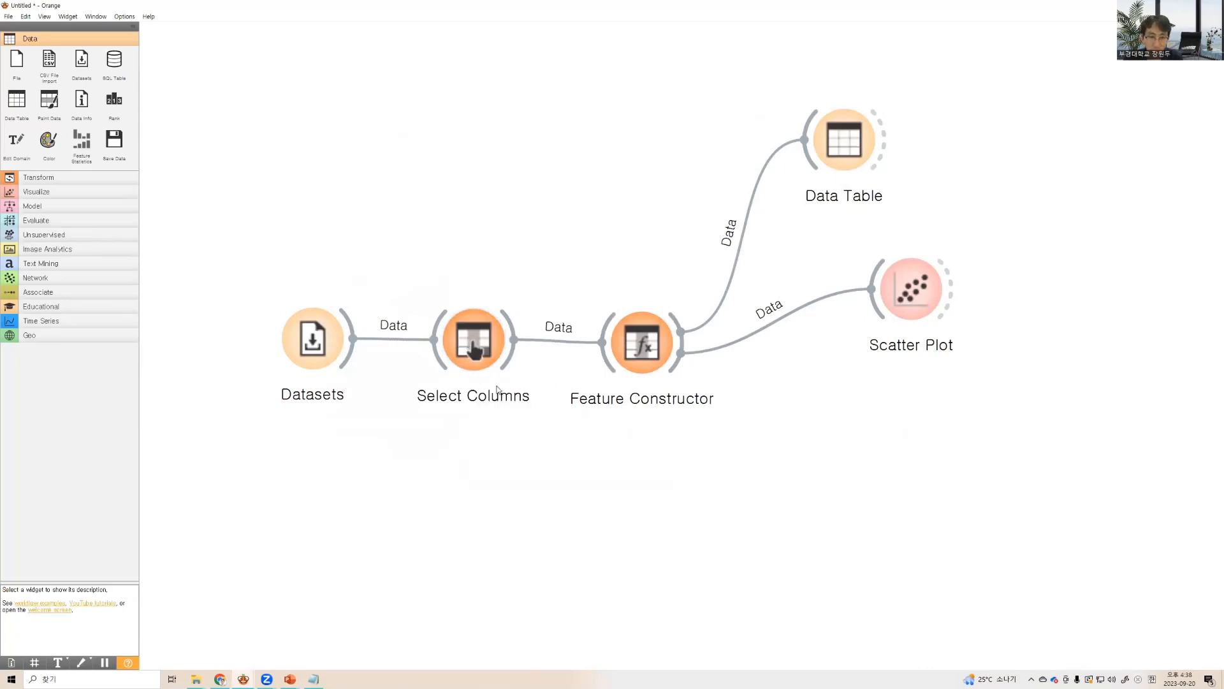
double_click(856, 150)
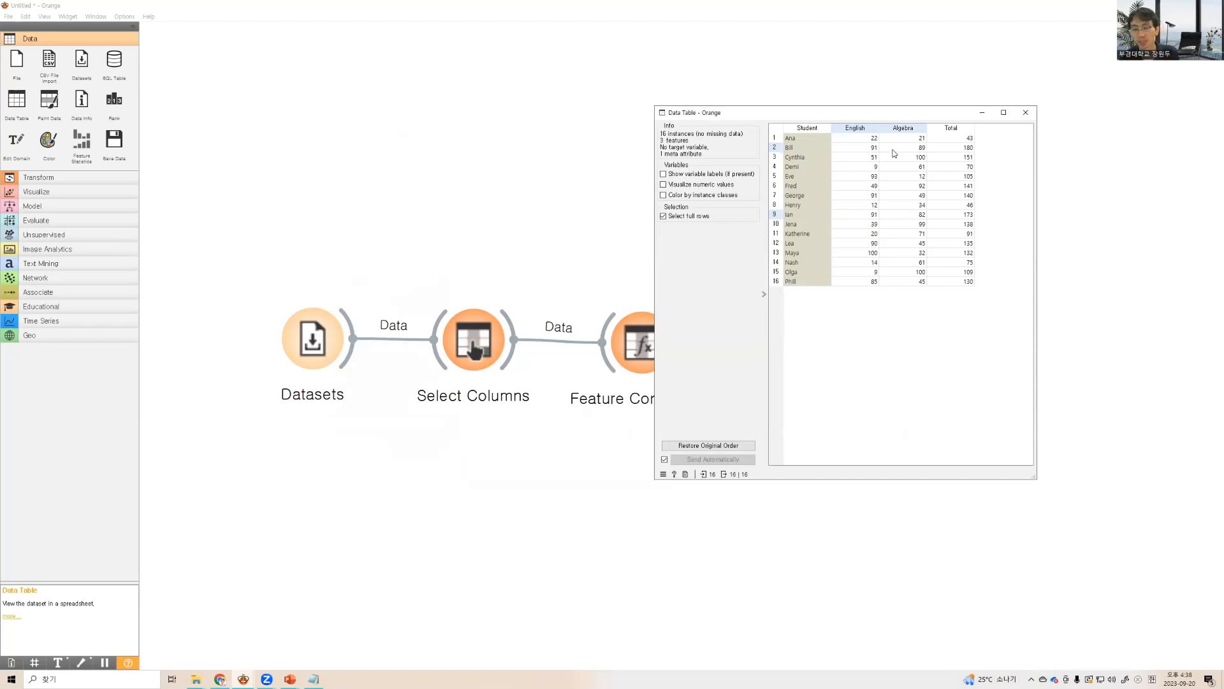
left_click(1024, 113)
Add a Select Rows widget linked to the output of Feature Constructor, below Scatter Plot
left_click_drag(694, 369, 799, 390)
type("se")
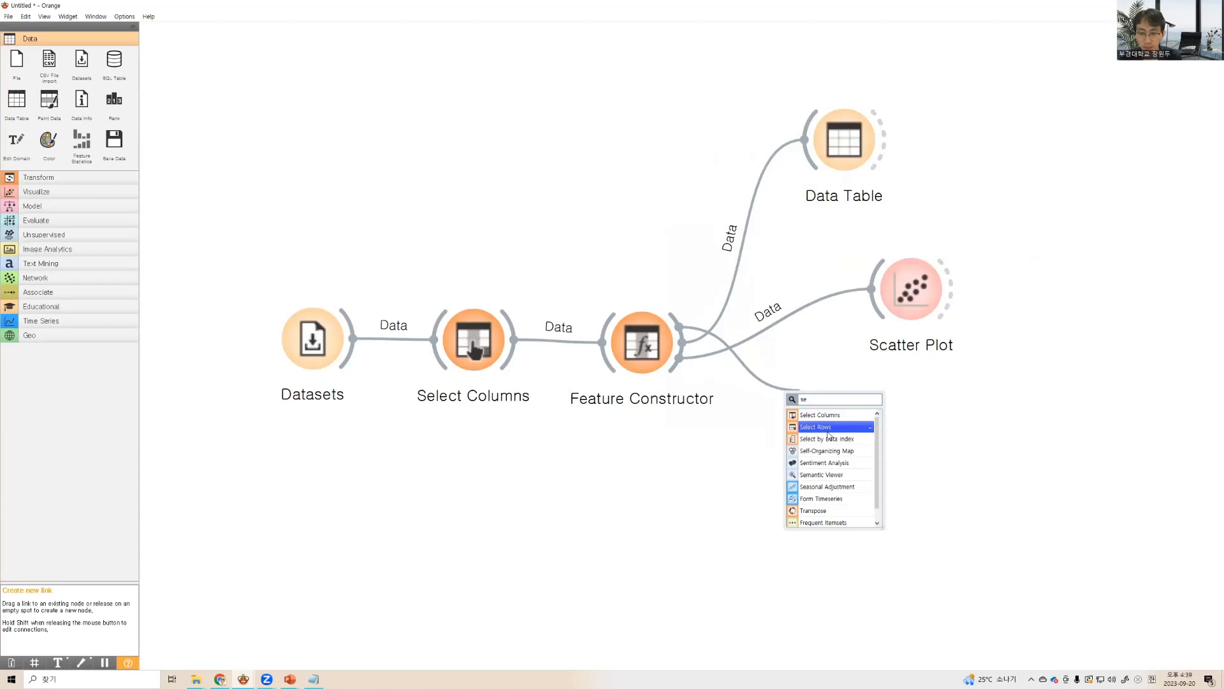
left_click(828, 433)
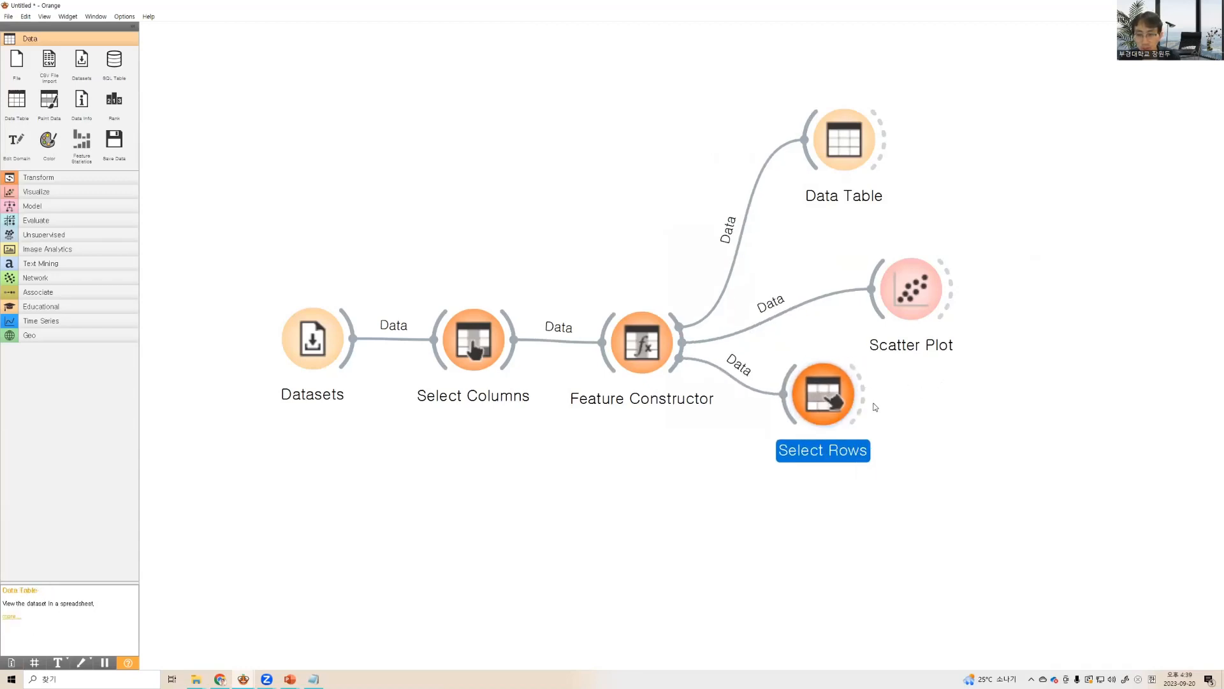
Set the Select Rows condition to keep students whose Total is below 70
double_click(811, 405)
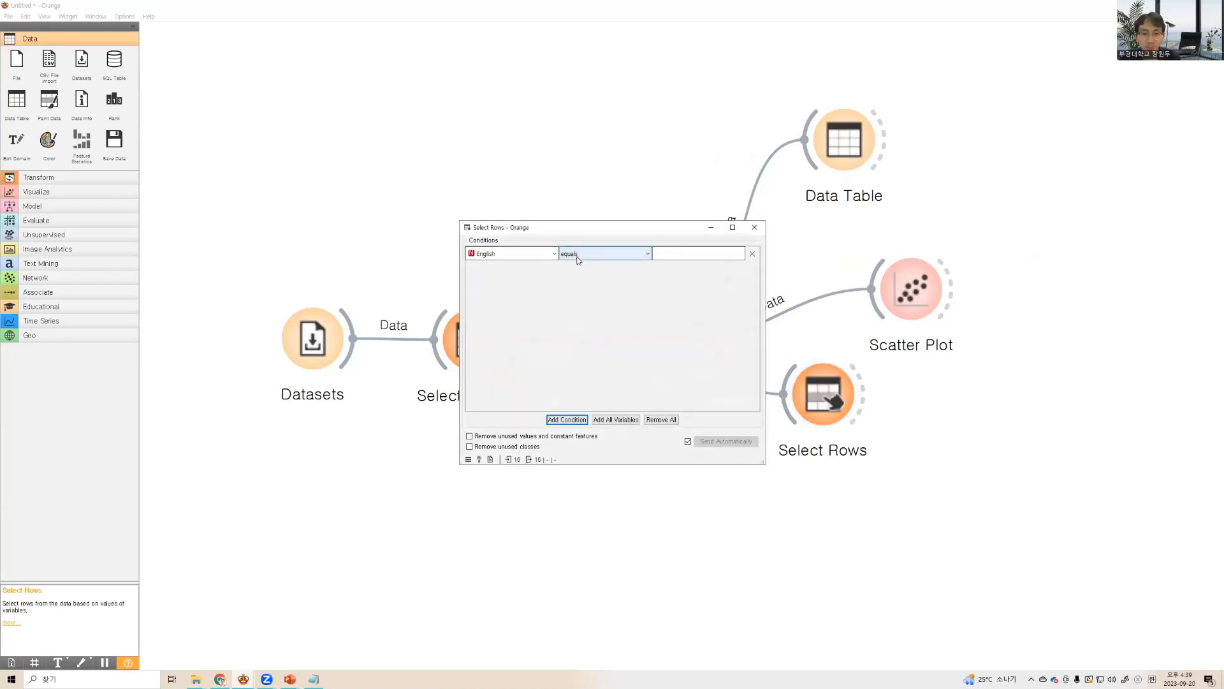
left_click(549, 254)
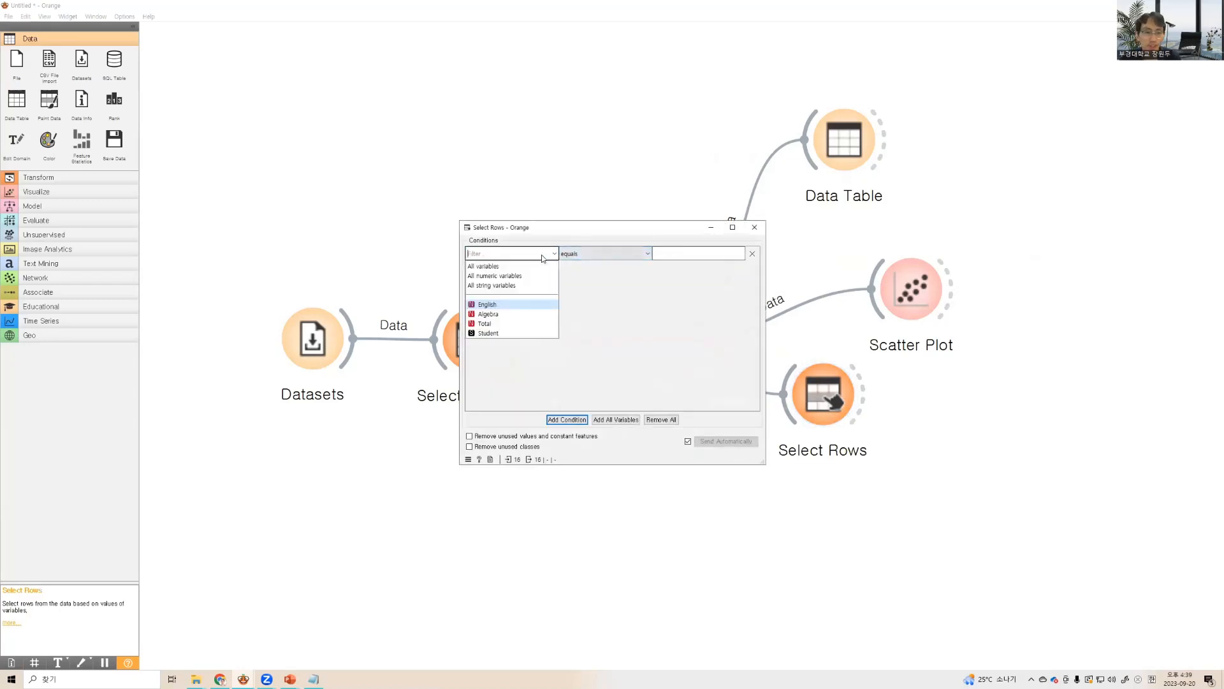
left_click(509, 326)
left_click(605, 255)
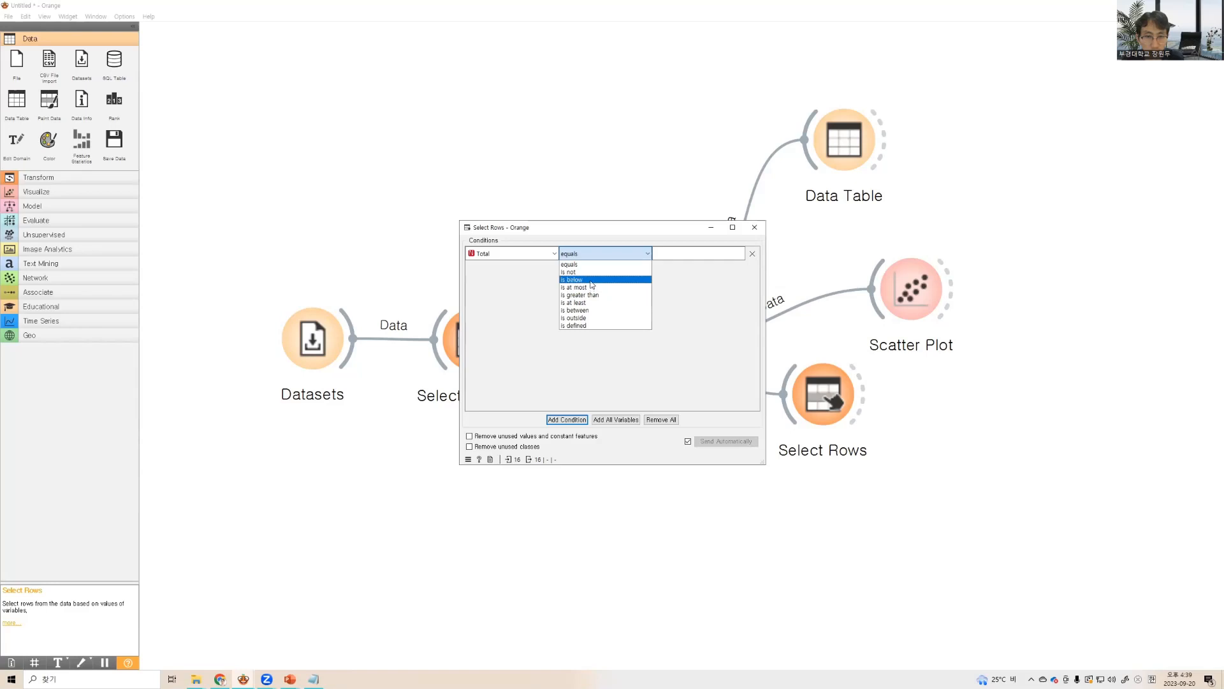
left_click(592, 281)
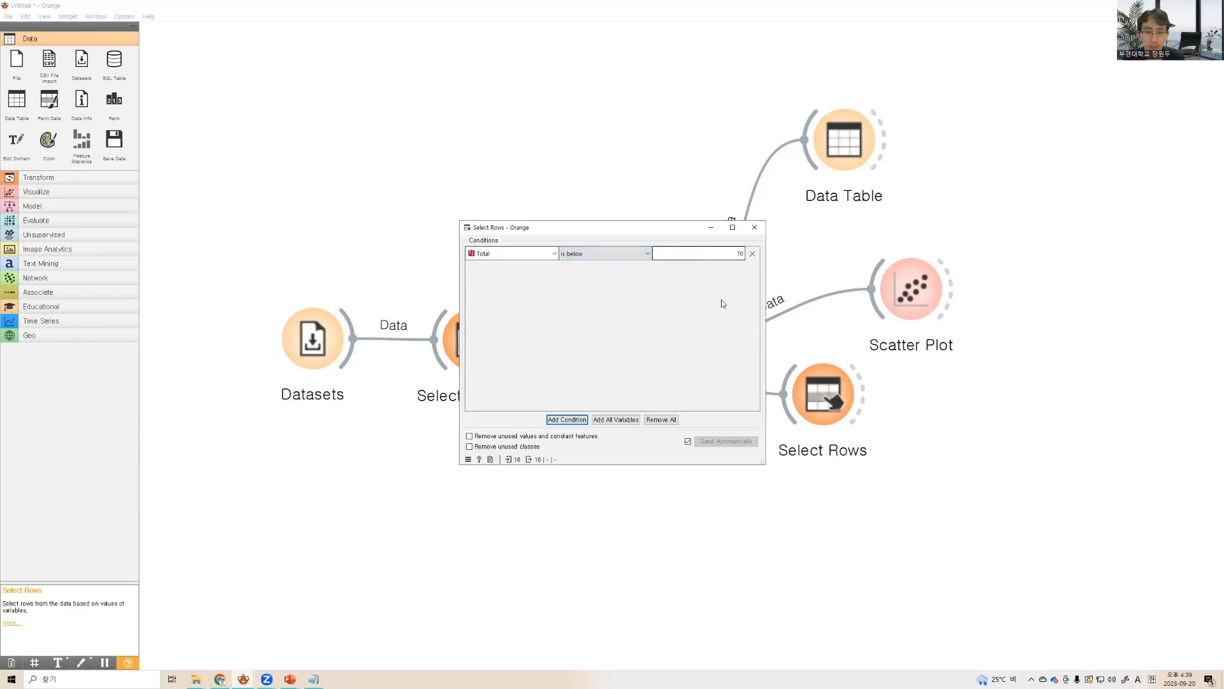
left_click(731, 318)
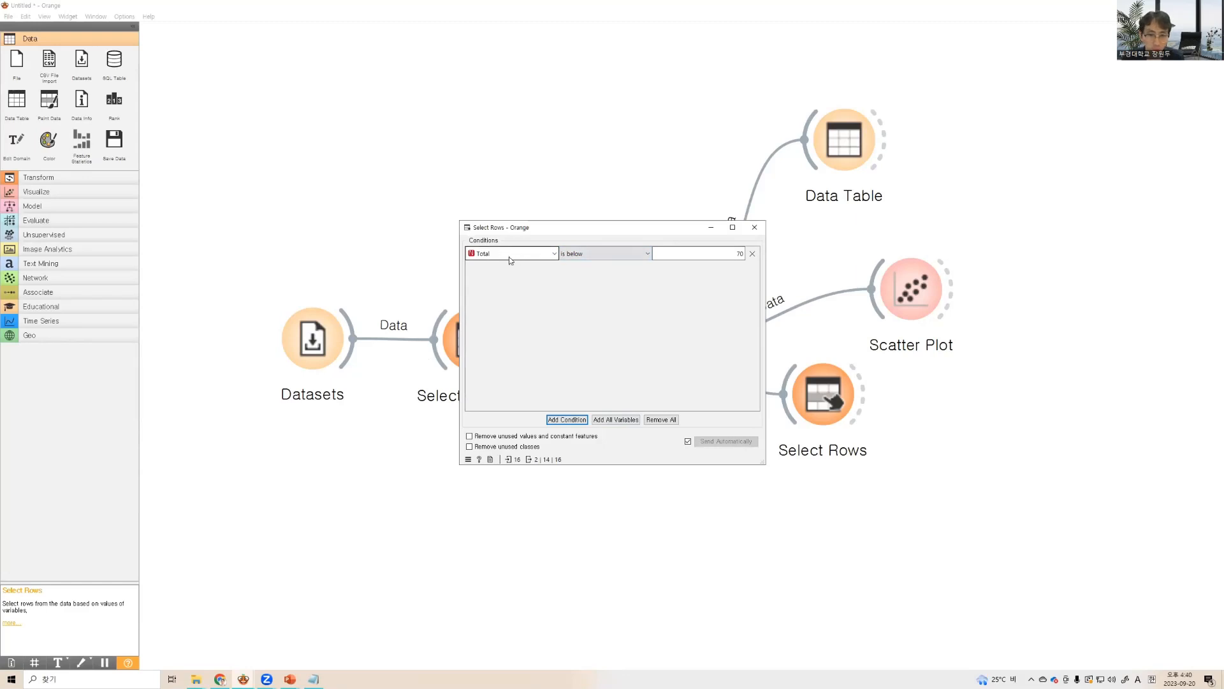
double_click(662, 253)
left_click(721, 254)
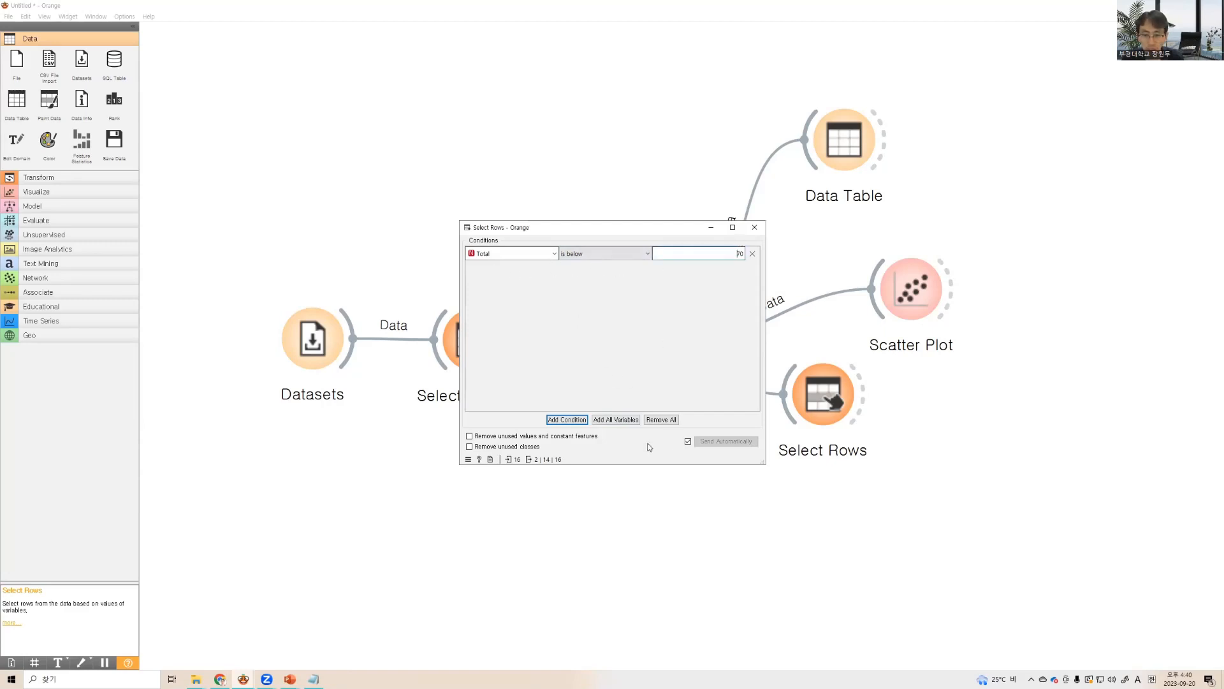
left_click(755, 230)
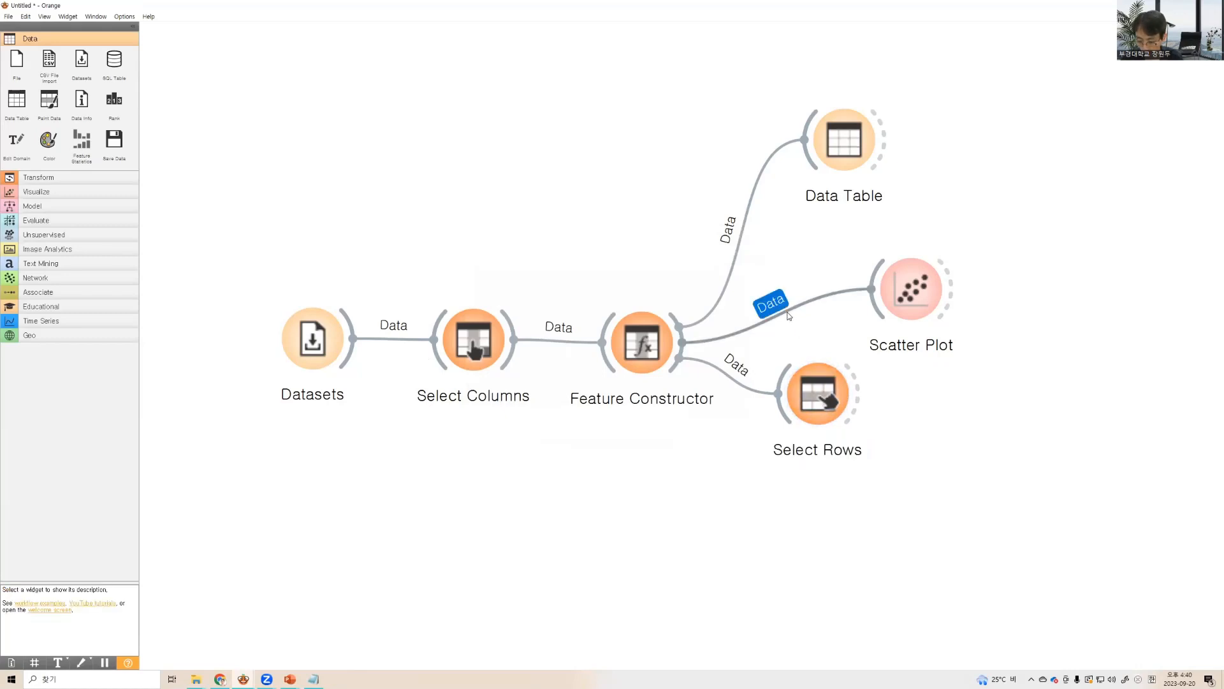
Delete the links from Feature Constructor to Scatter Plot and Data Table
key("Delete")
left_click(729, 233)
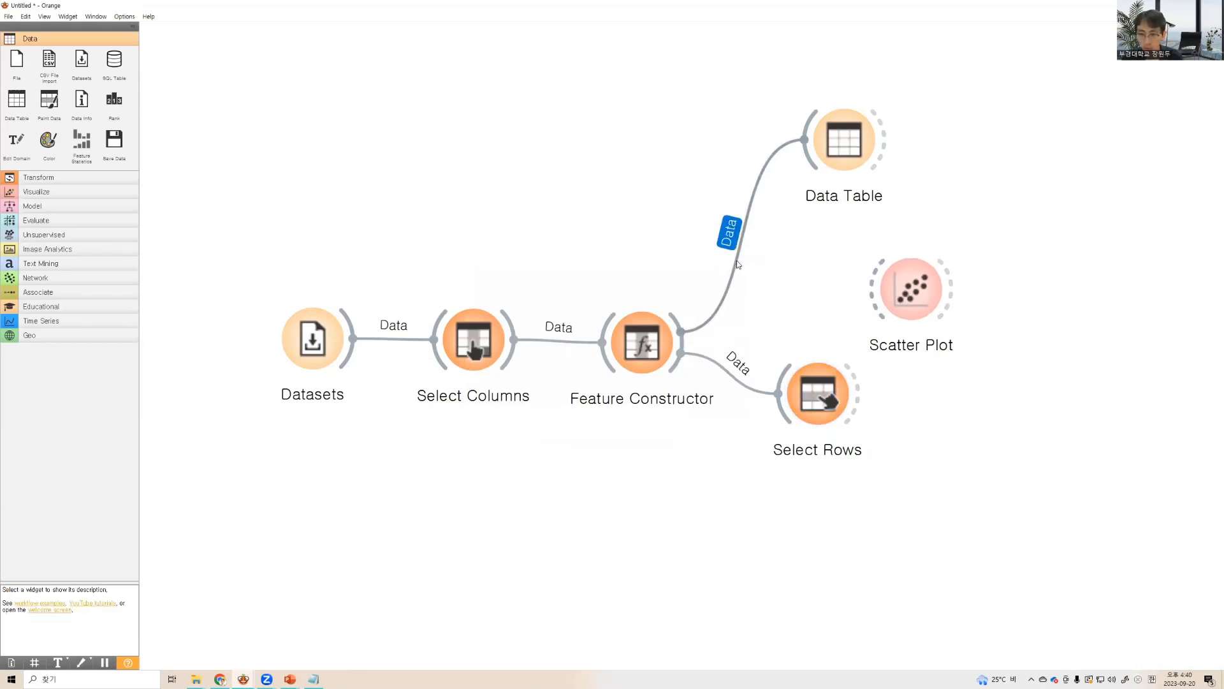
key("Delete")
Move Select Columns, Feature Constructor and Select Rows closer to Datasets, placing Select Columns higher than the others
left_click_drag(833, 405, 806, 356)
left_click_drag(483, 350, 452, 348)
left_click_drag(641, 347, 564, 341)
left_click_drag(789, 357, 698, 351)
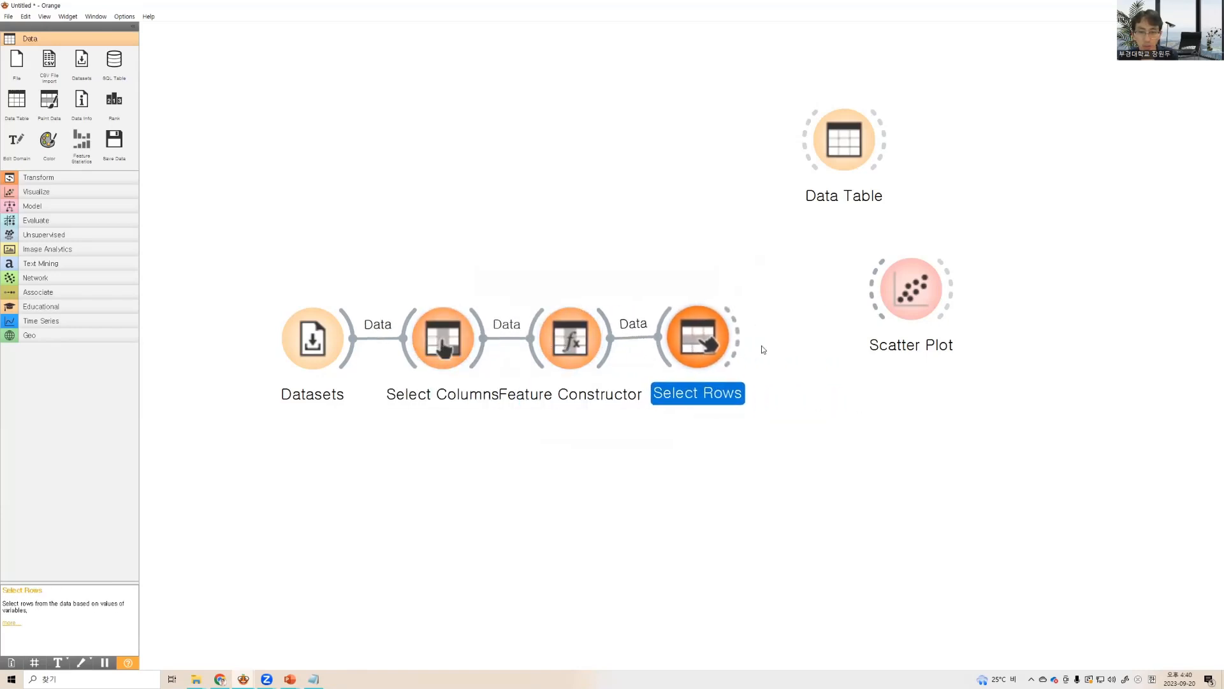
left_click_drag(442, 346, 439, 285)
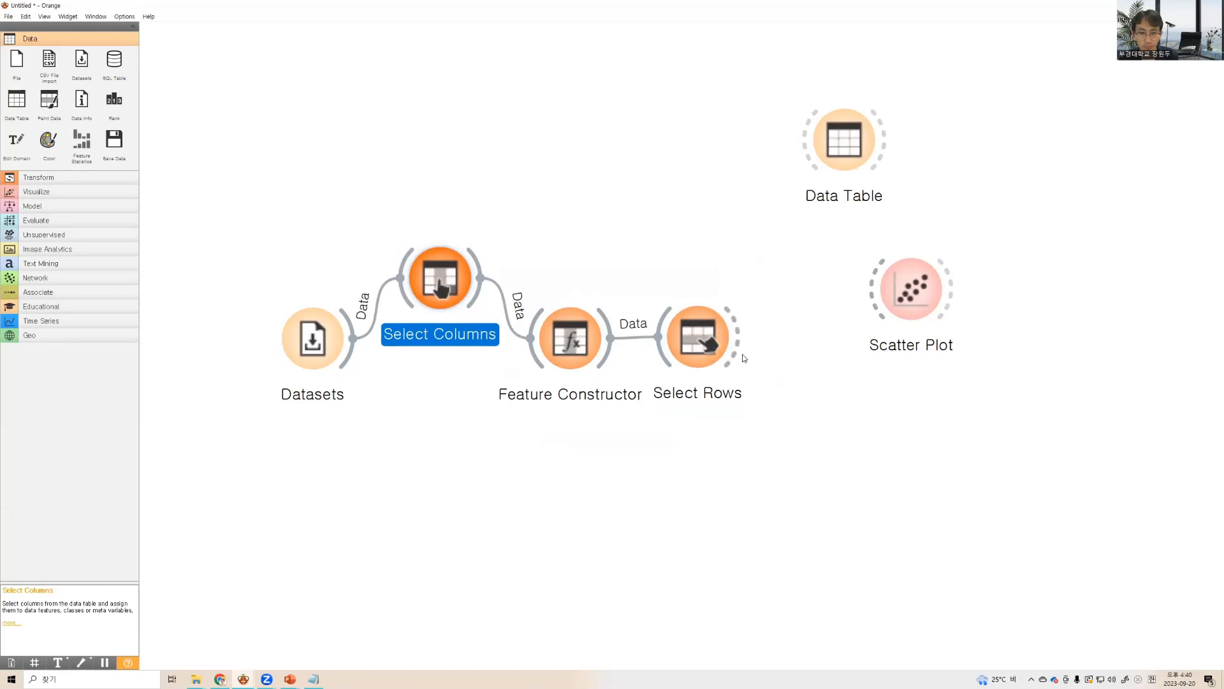
Connect Select Rows to Data Table, with Feature Constructor moved up out of the way, and view the matching rows
left_click_drag(739, 340, 804, 139)
left_click_drag(565, 348, 599, 232)
left_click(713, 245)
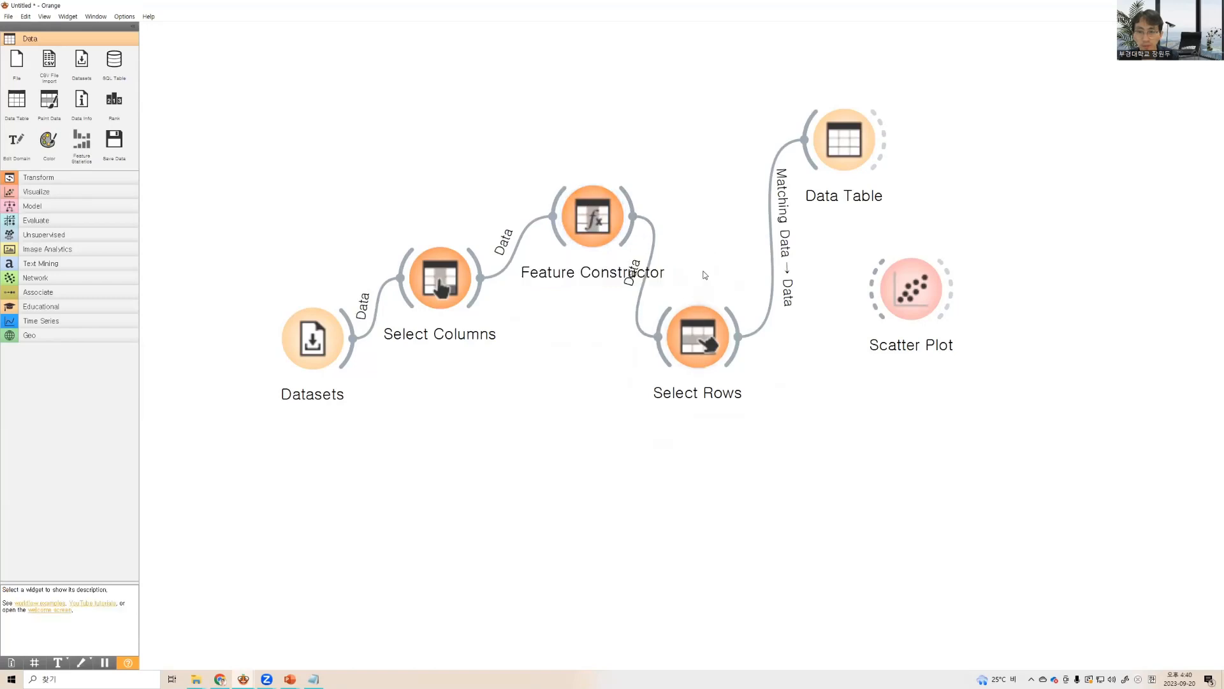
double_click(845, 140)
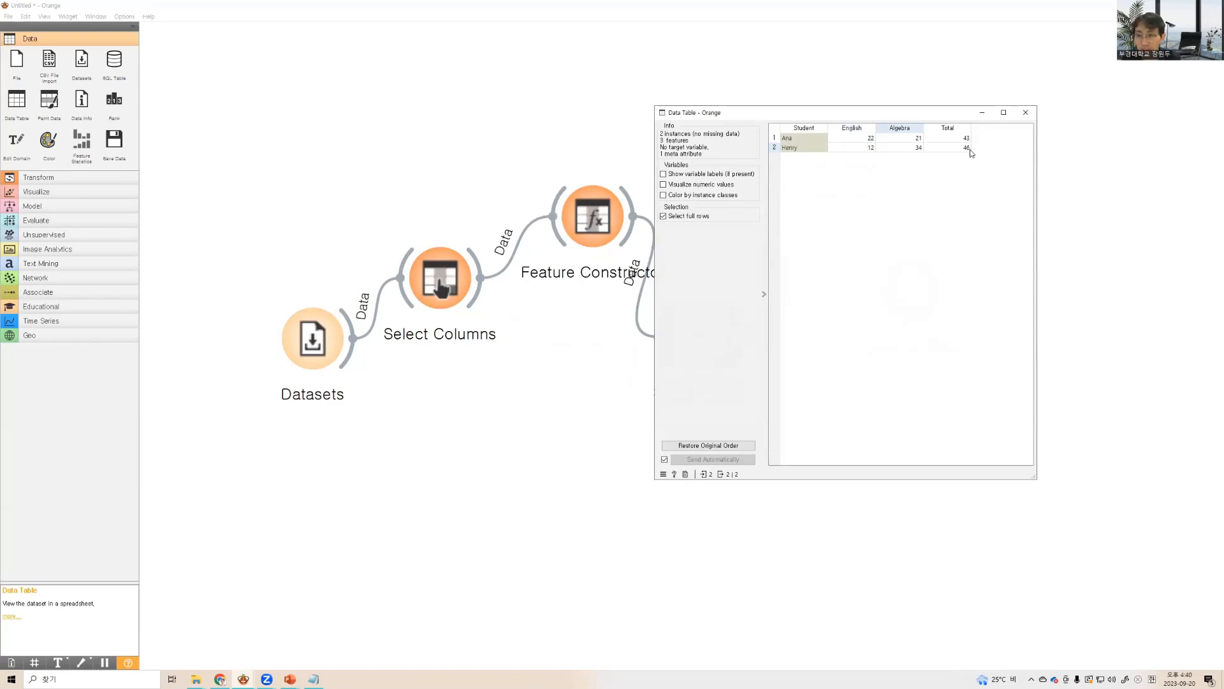
left_click(1026, 113)
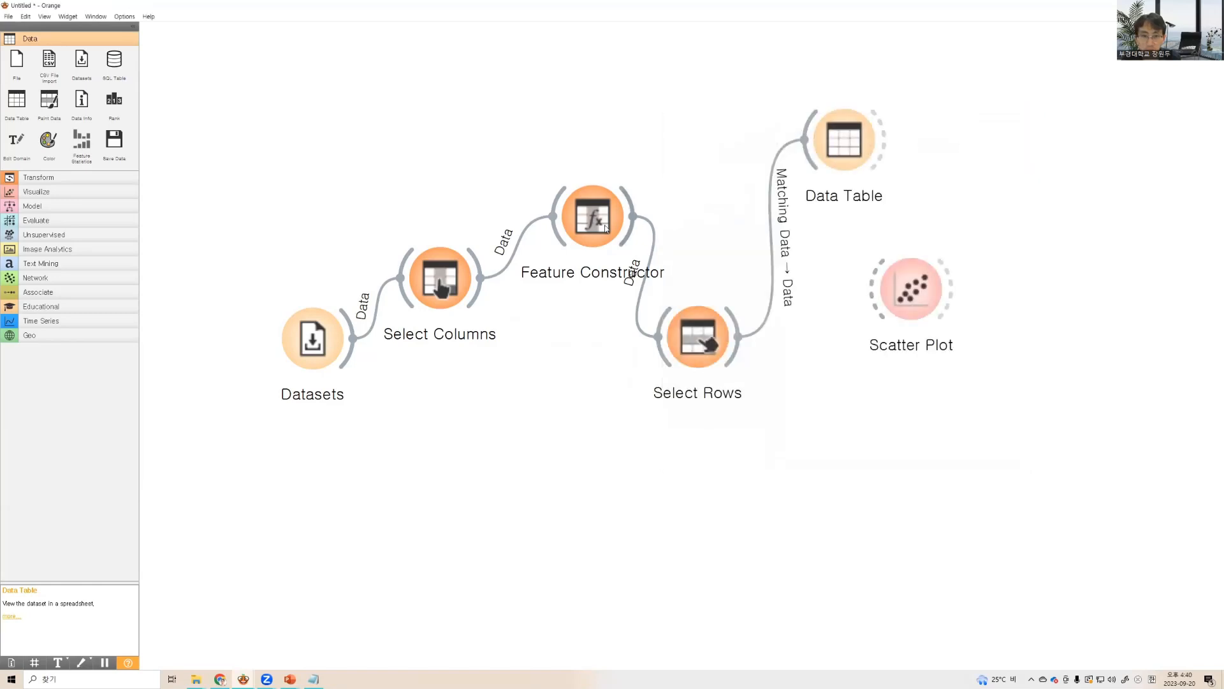
Raise the Total limit in the Select Rows condition and review the matching students in Data Table
double_click(714, 337)
left_click(724, 250)
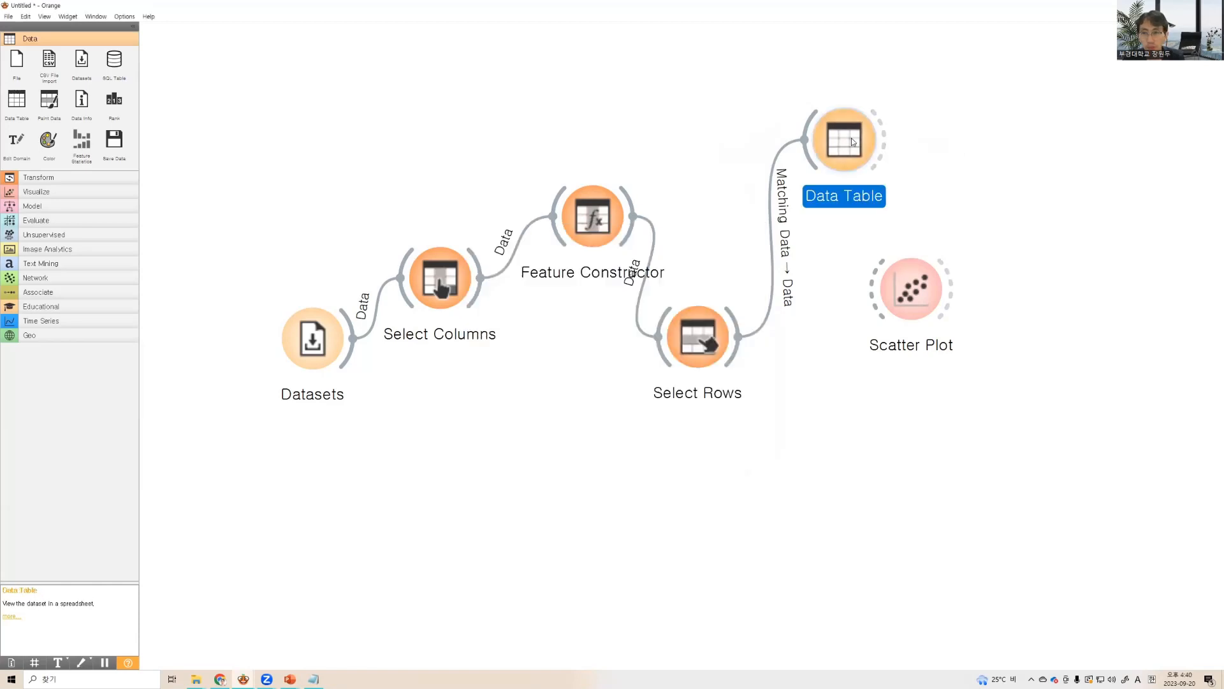
double_click(855, 140)
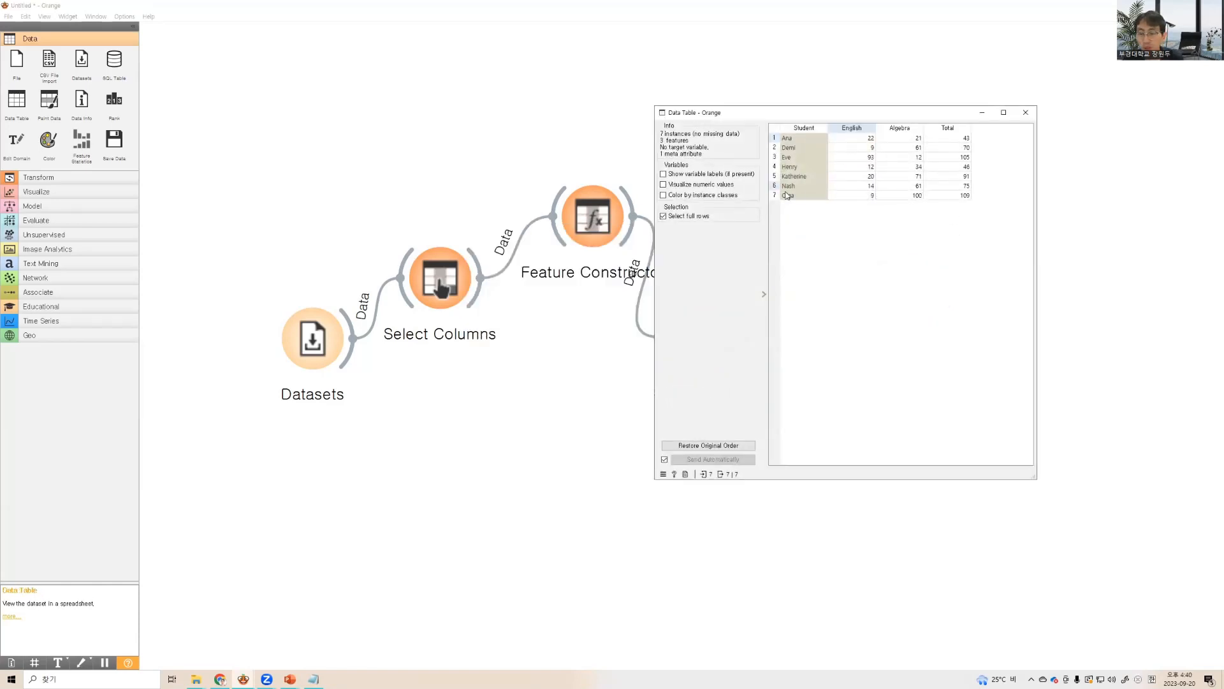
left_click(1026, 112)
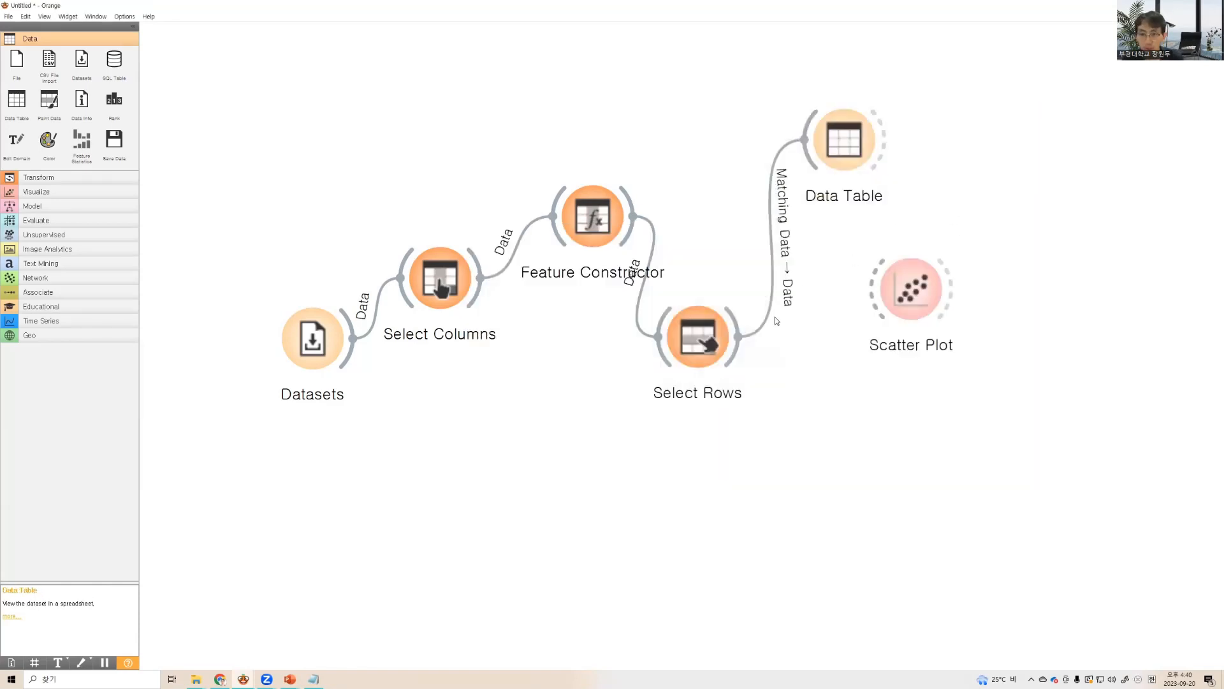
Connect Select Rows to Scatter Plot and view the filtered students plotted by English and Algebra
left_click_drag(737, 326, 872, 289)
double_click(911, 289)
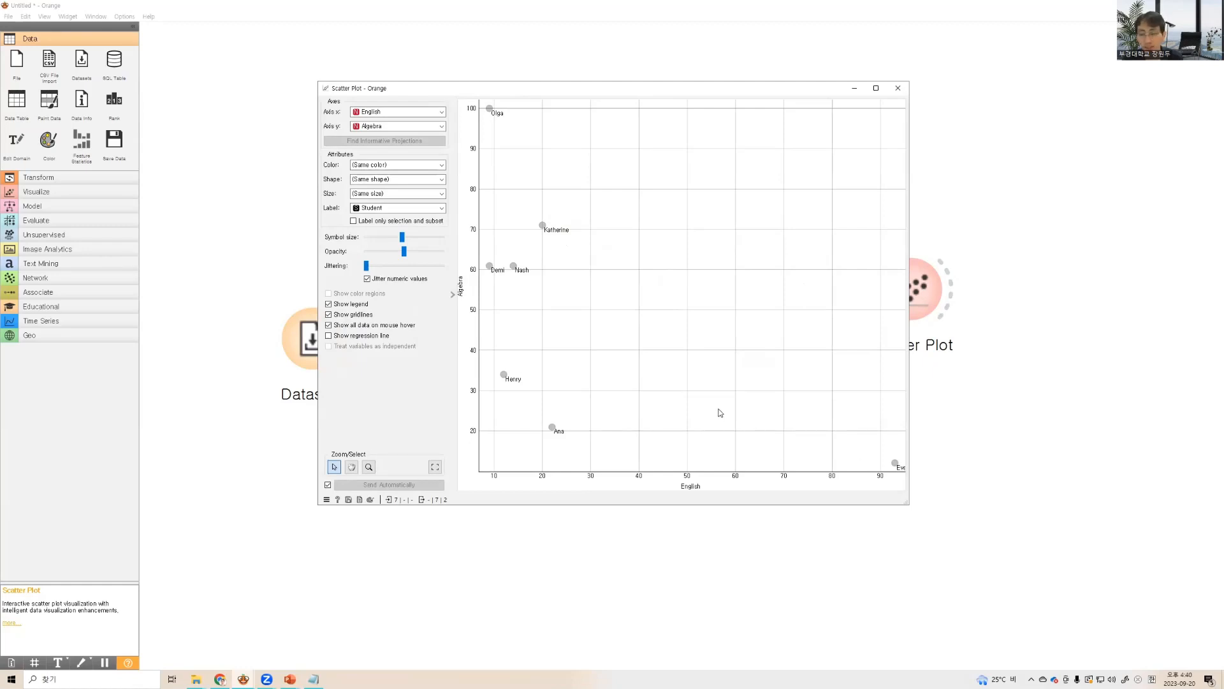
left_click(898, 88)
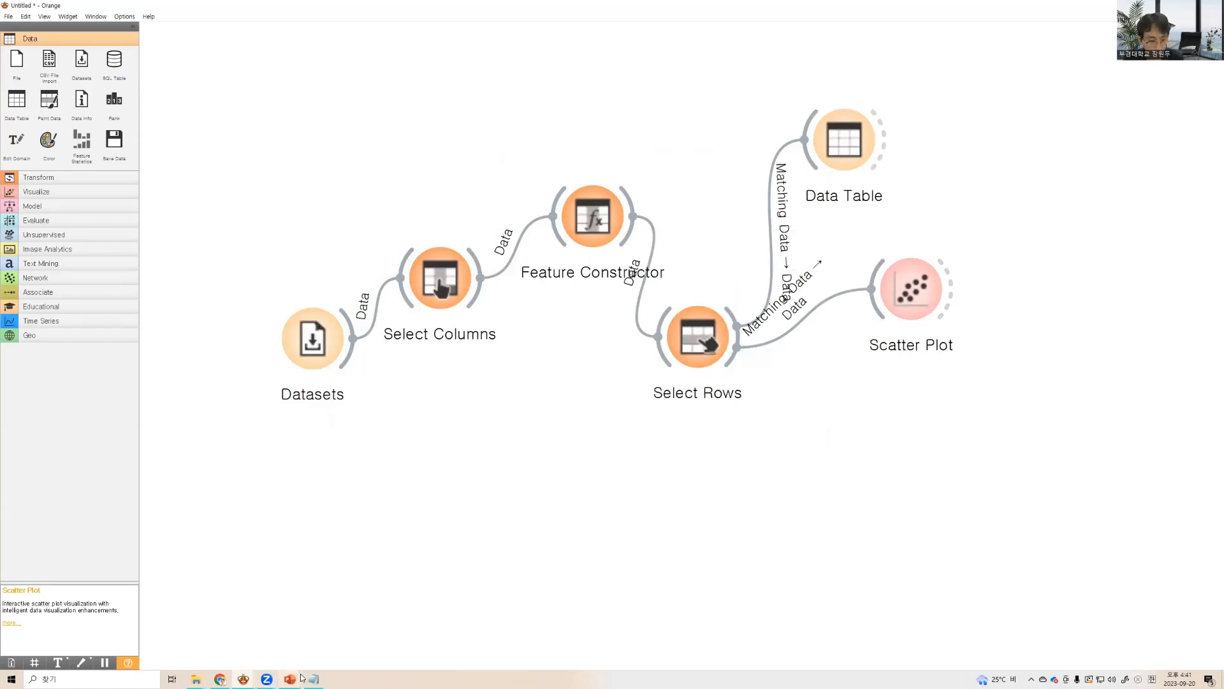
Switch to the PowerPoint slide show and go back to slide 14 on exploring the iris data
mouse_move(293, 678)
left_click(383, 641)
left_click(566, 344)
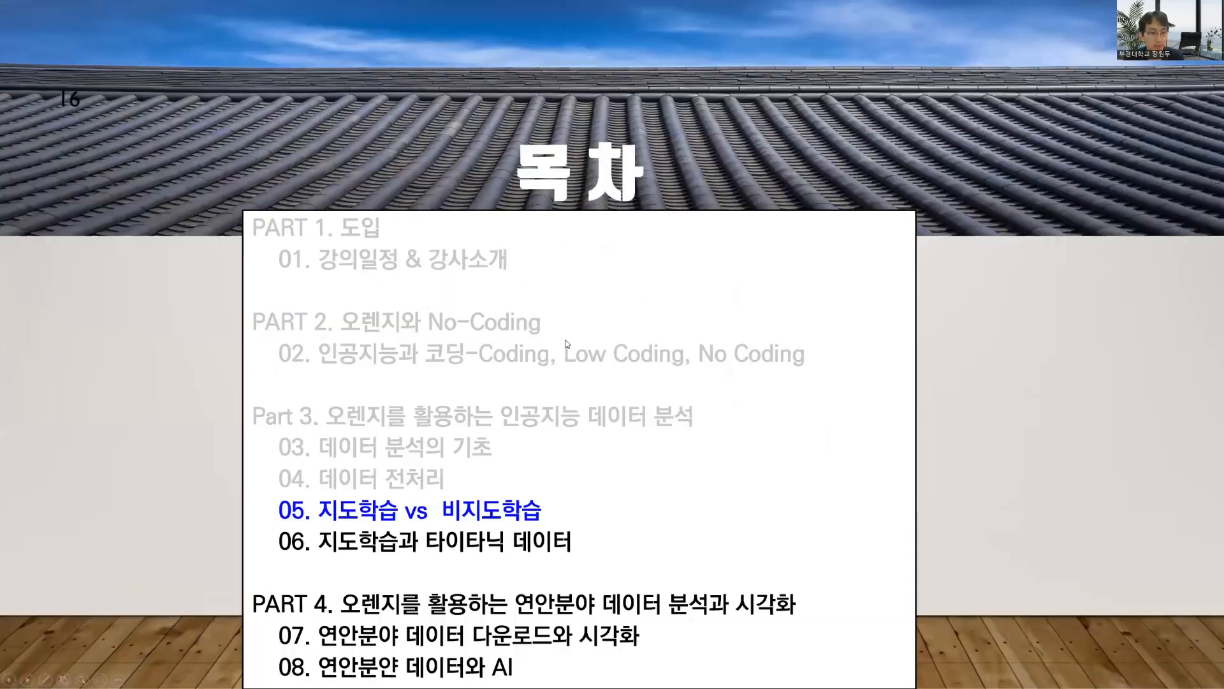
key("Left")
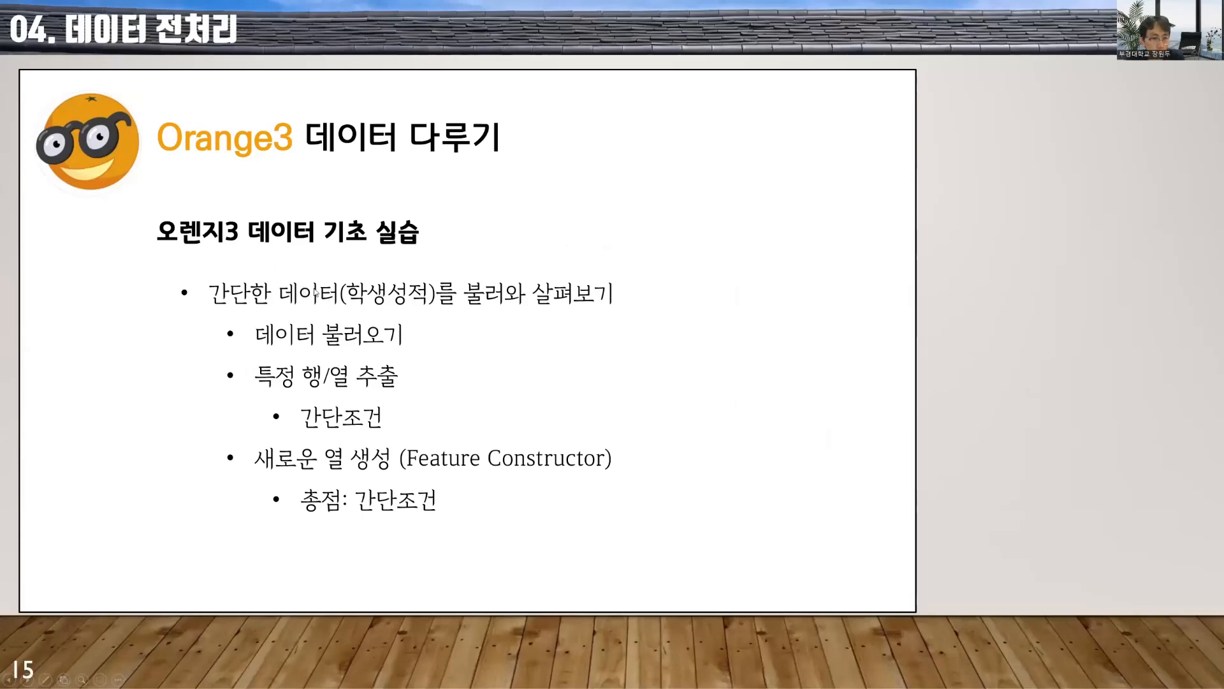
key("Left")
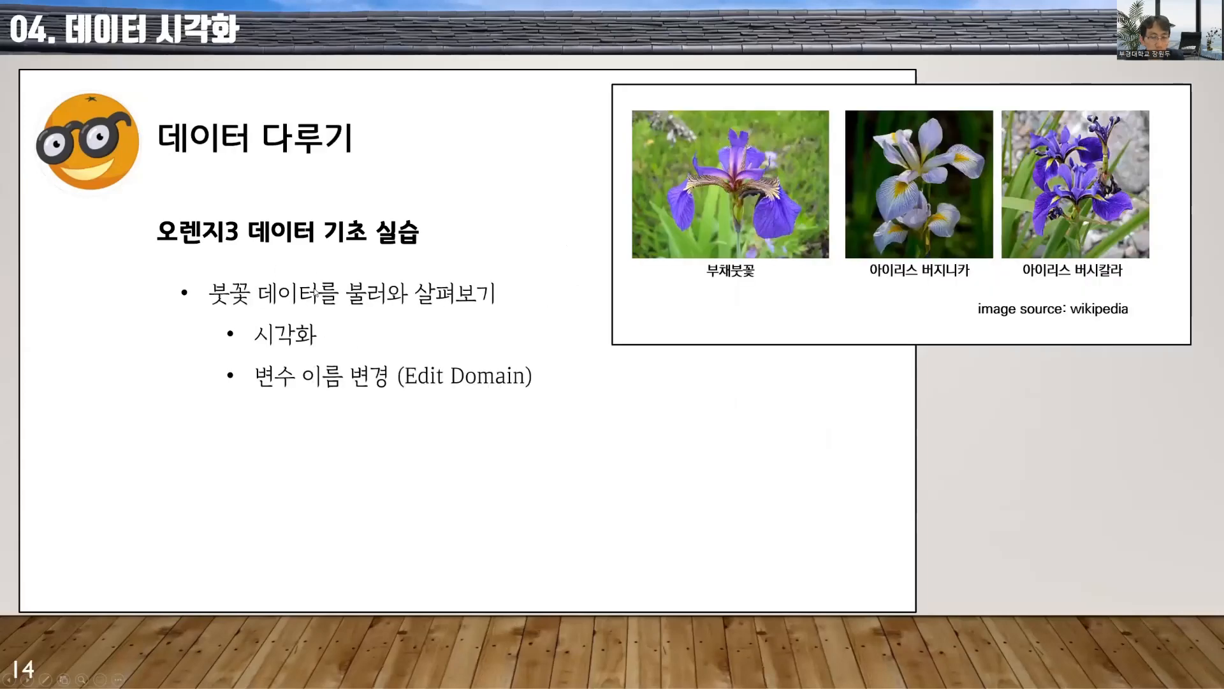
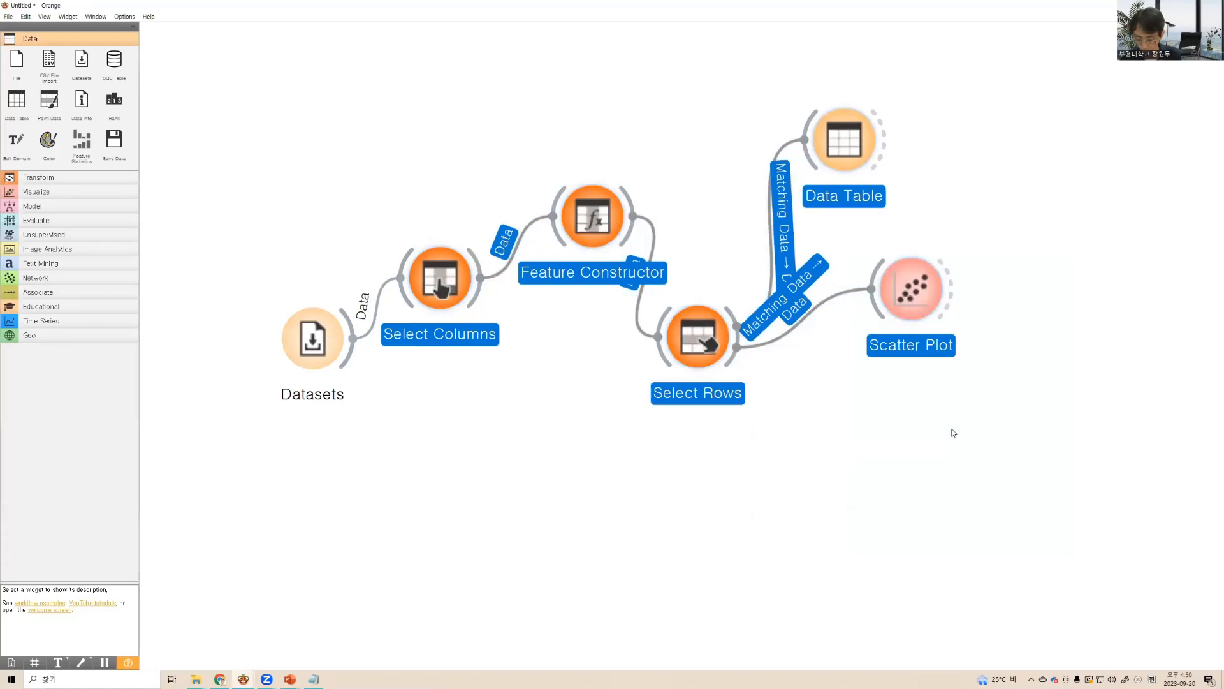
Delete every widget except Datasets from the workflow and move Datasets higher on the canvas
key("Delete")
left_click_drag(329, 342, 328, 251)
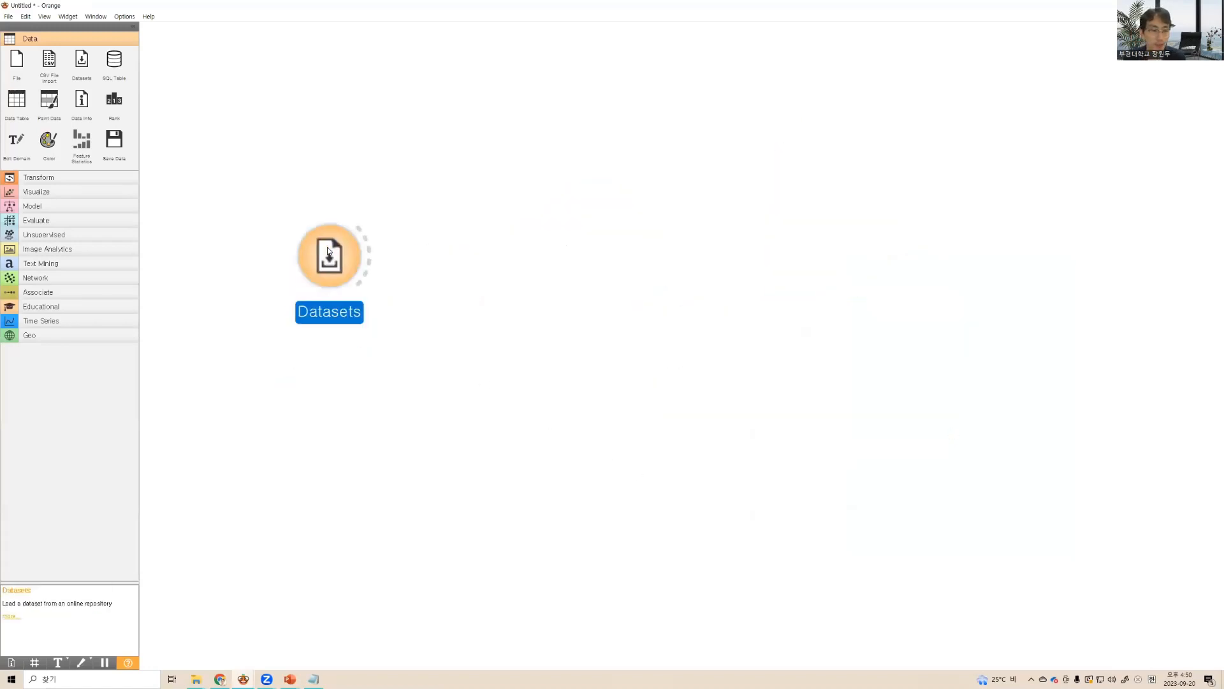
Search the online datasets for "tit" and load the Titanic dataset in the Datasets widget
double_click(329, 251)
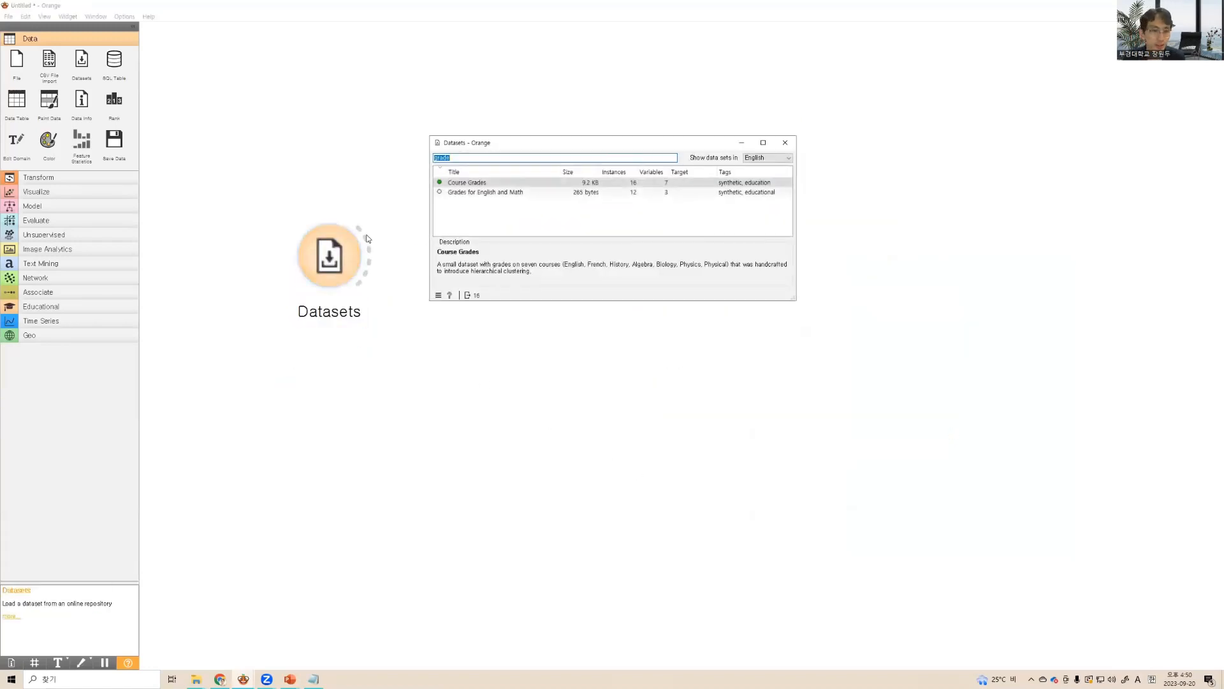
left_click(516, 158)
type("₩")
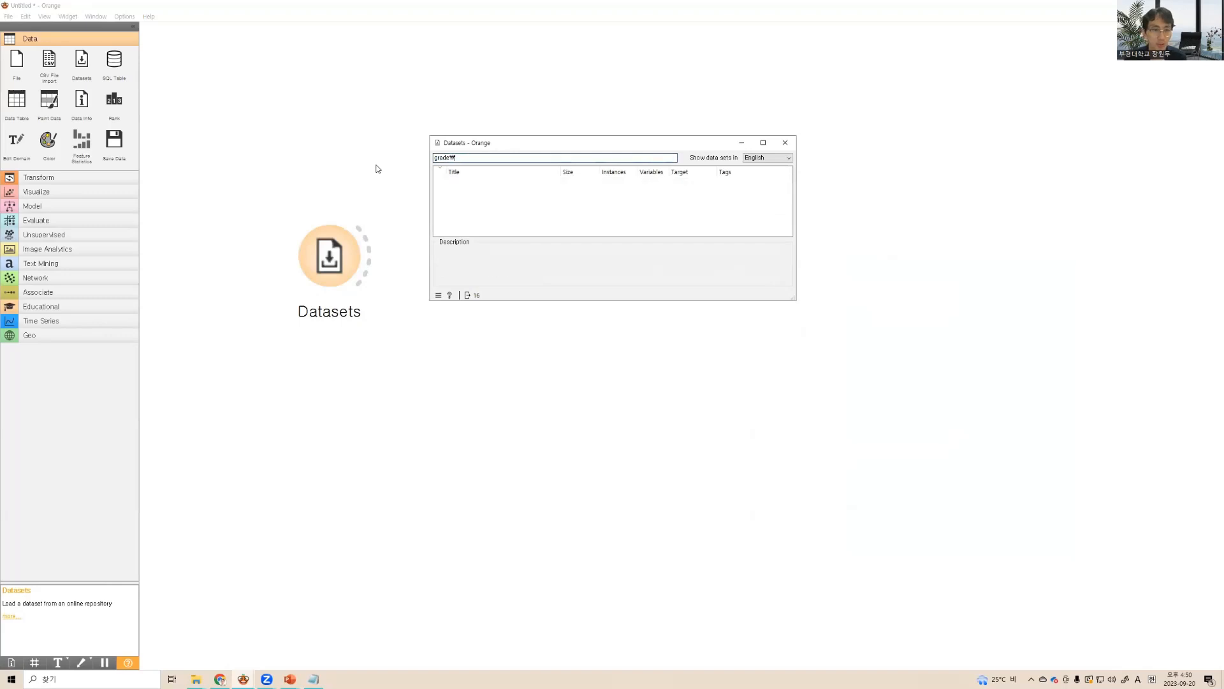
key("BackSpace")
key("BackSpace")
key("BackSpace")
key("BackSpace")
key("BackSpace")
key("BackSpace")
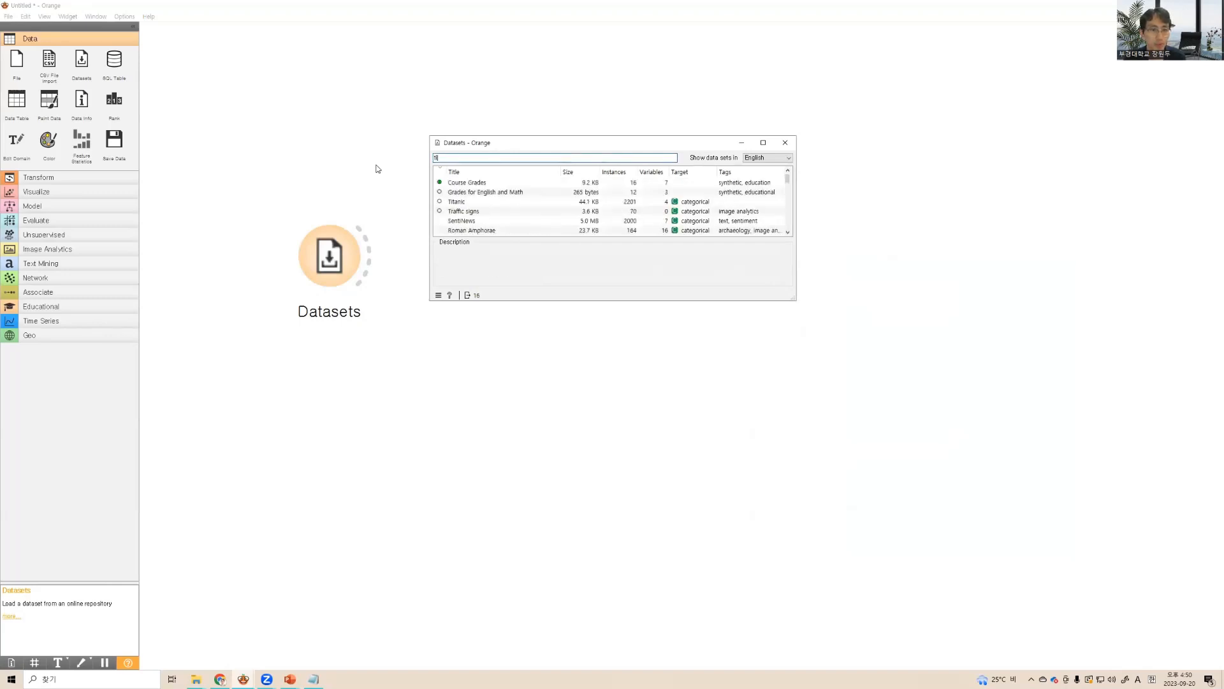
type("tit")
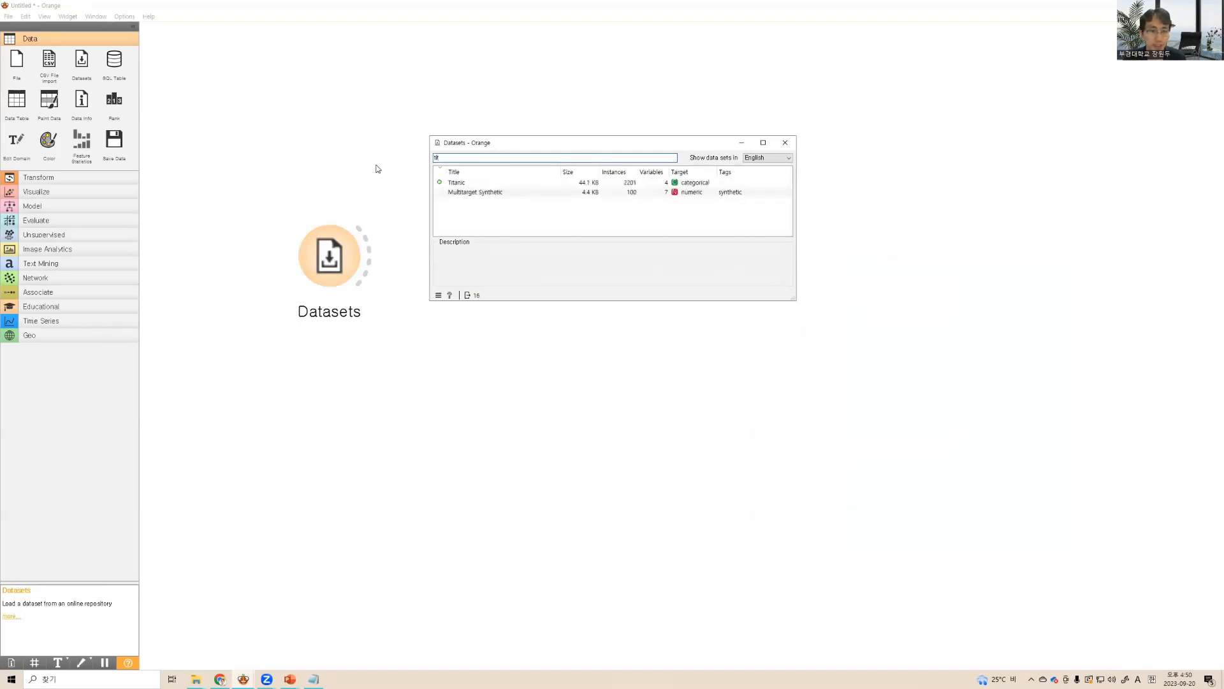
left_click(490, 182)
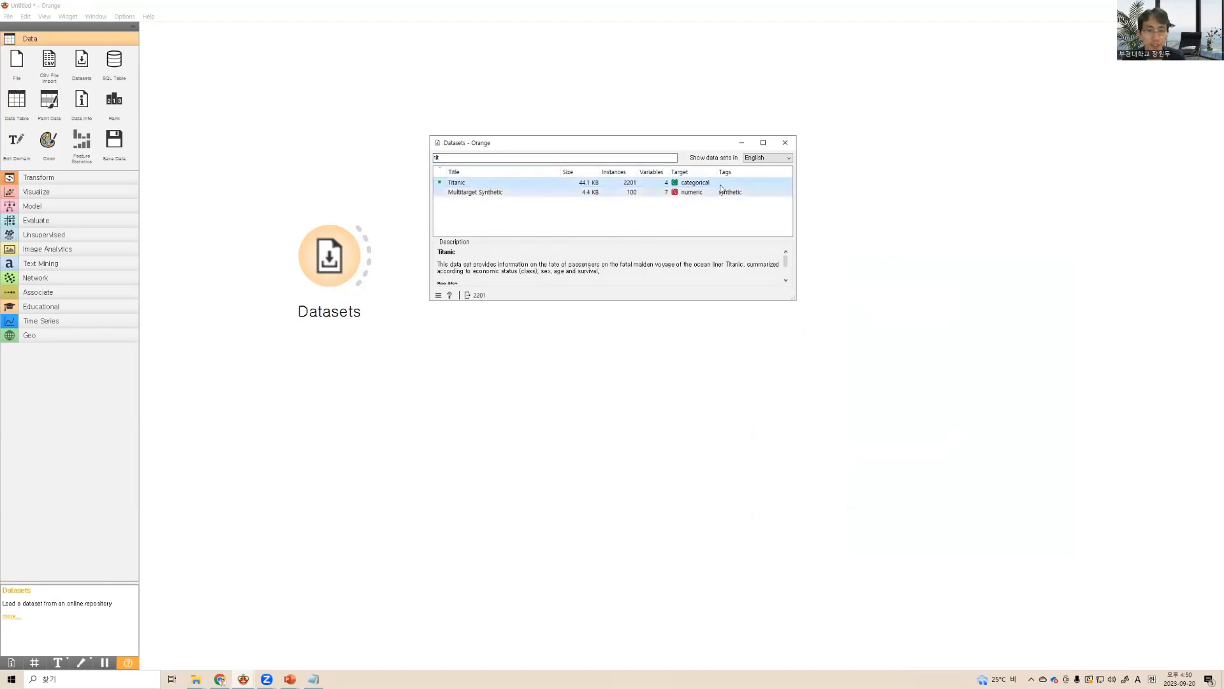
left_click(792, 143)
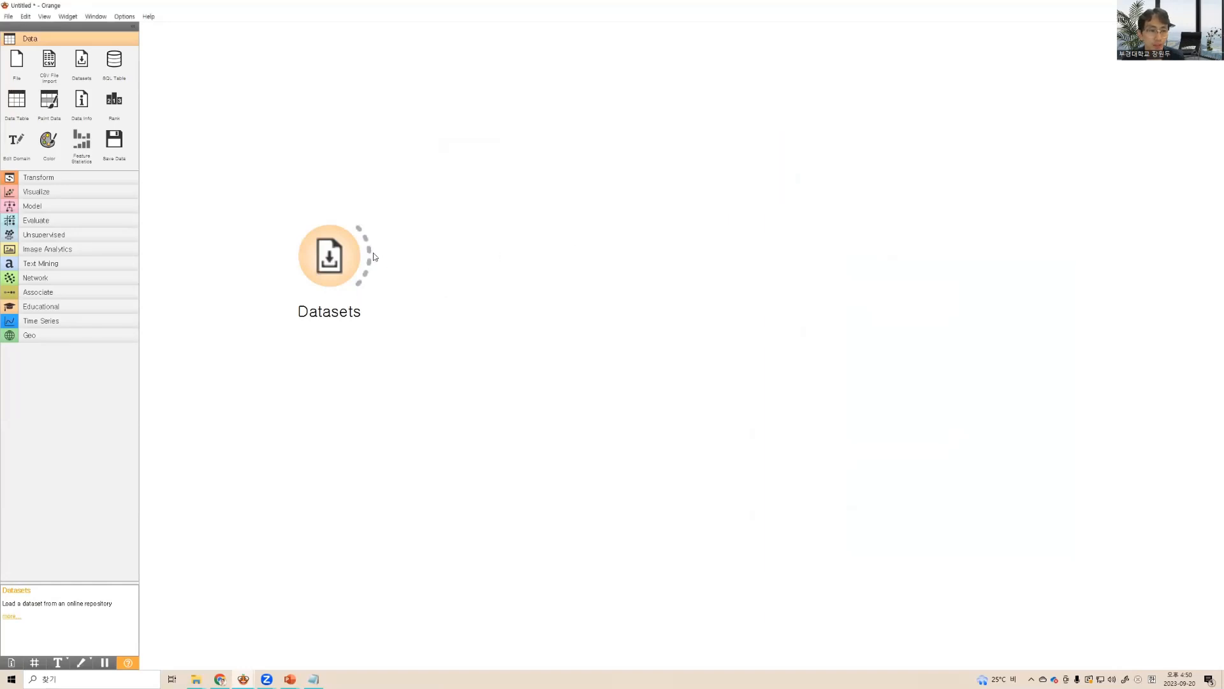
Connect a Data Table to Datasets and view the Titanic passenger records in it
left_click_drag(371, 255, 537, 136)
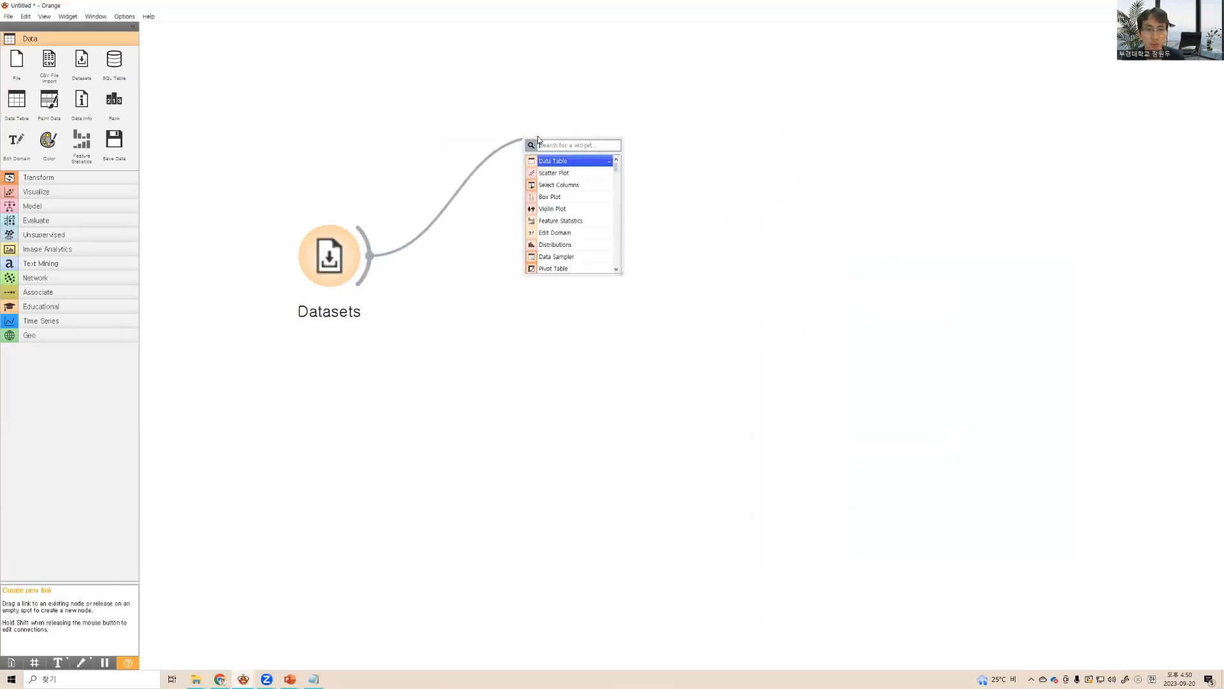
left_click(550, 163)
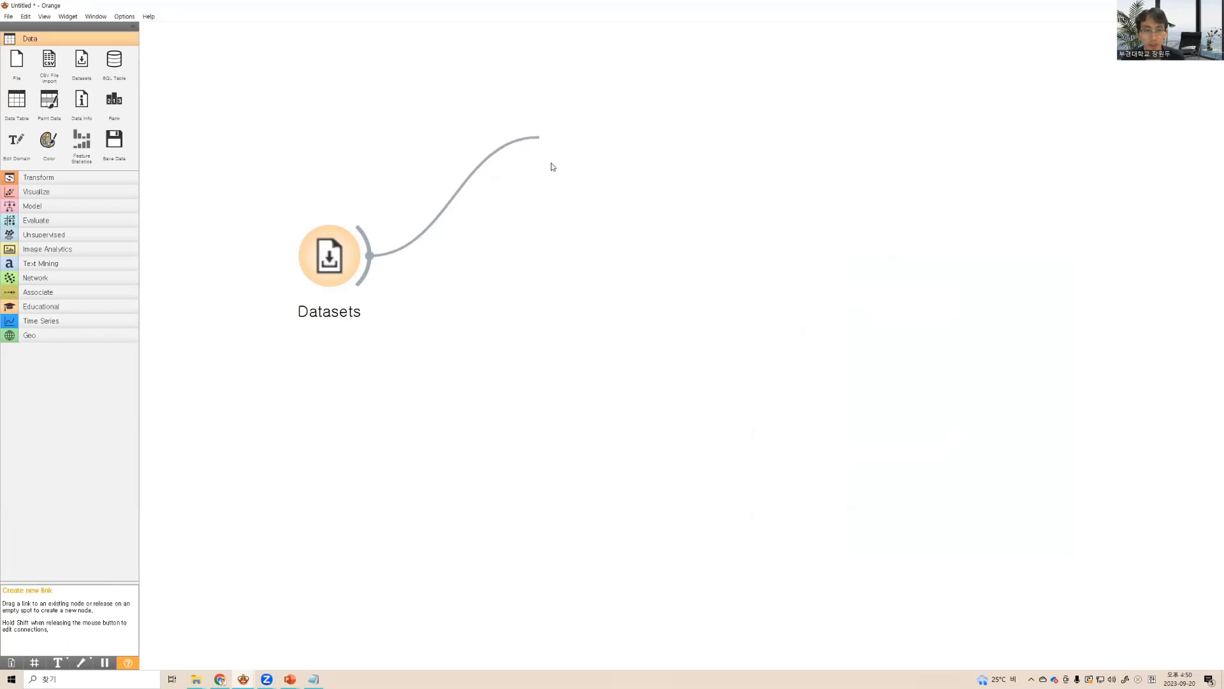
double_click(571, 140)
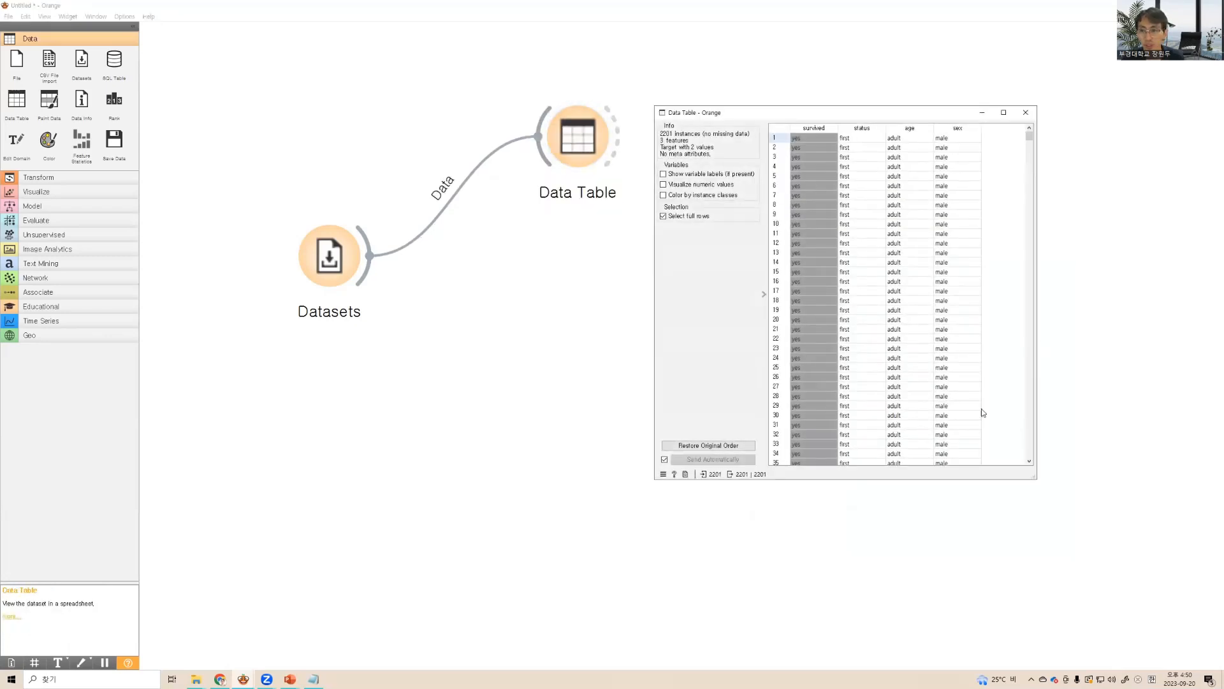
left_click(1026, 113)
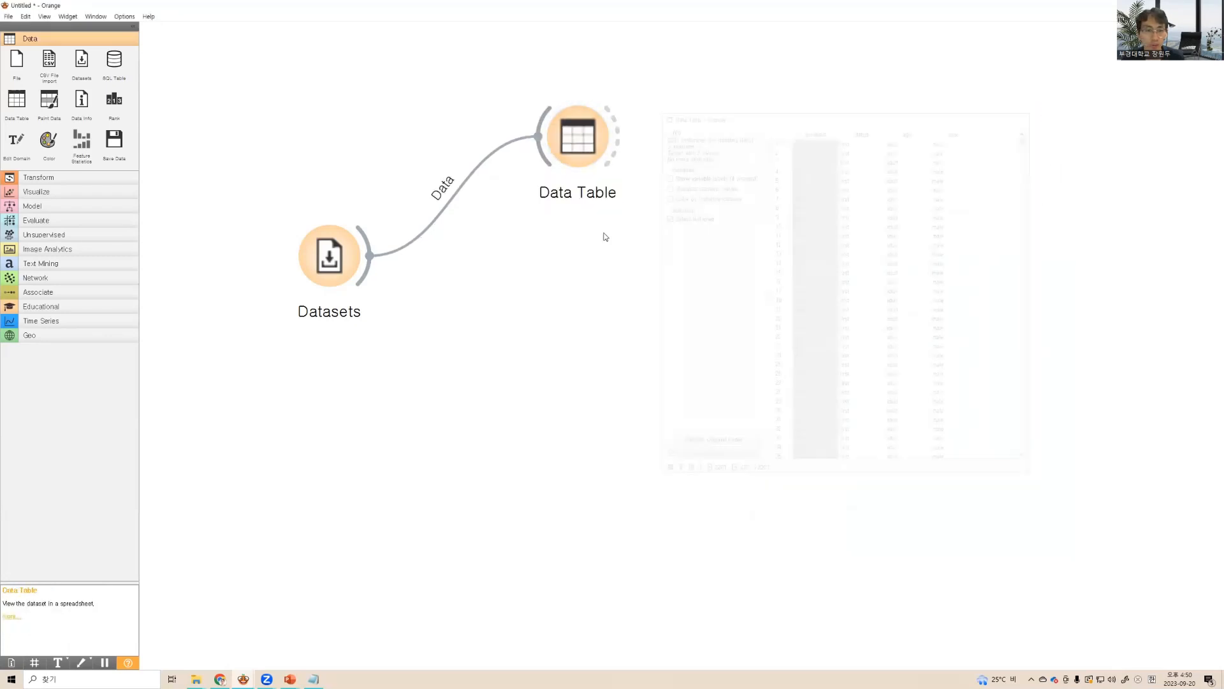
Connect Select Columns to Datasets and check which Titanic variables are assigned as features and target
left_click_drag(367, 258, 500, 281)
type("sel")
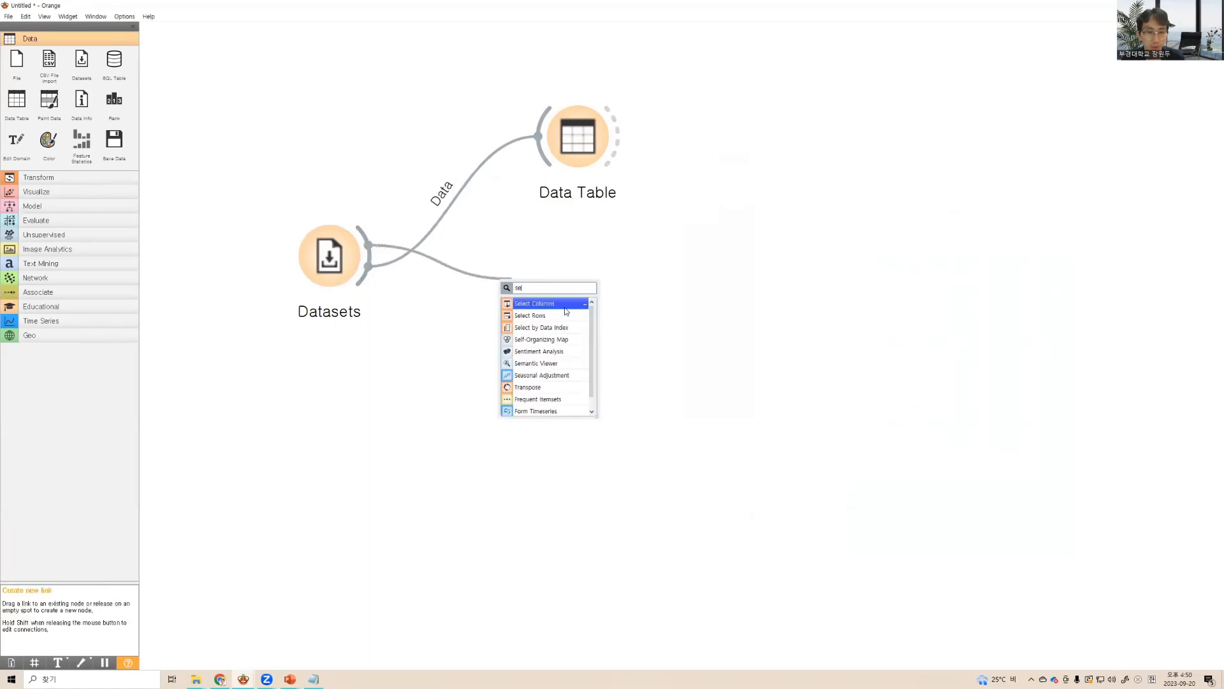
left_click(561, 303)
double_click(560, 302)
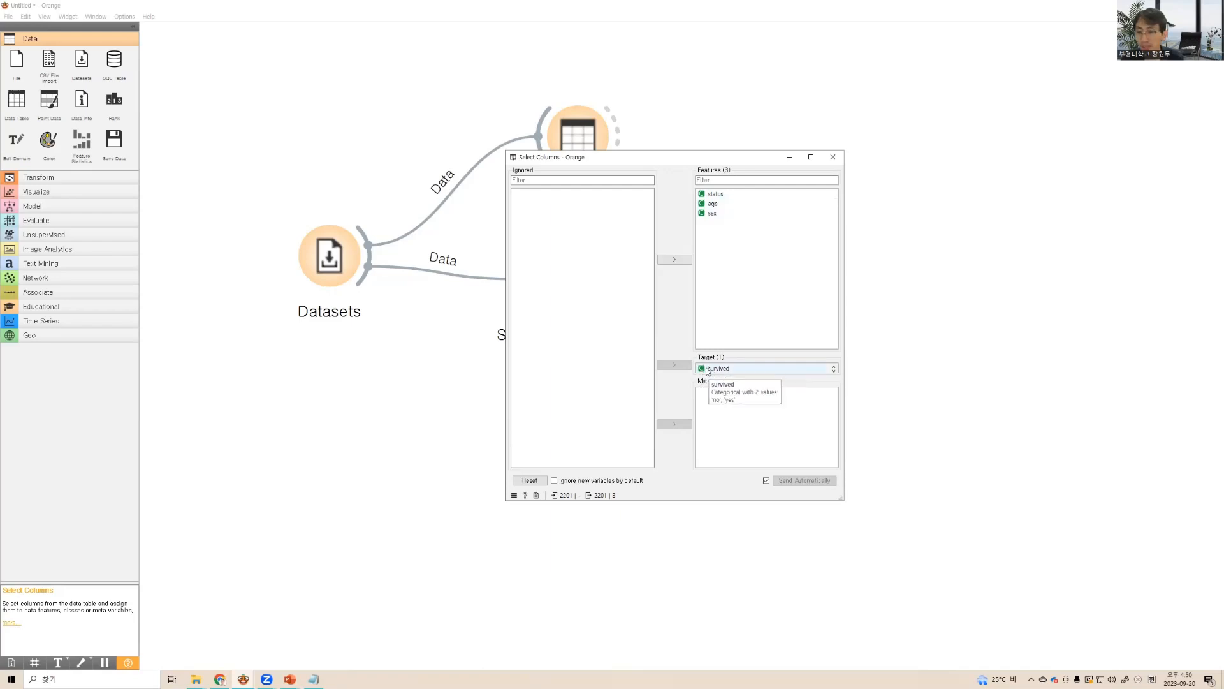
left_click(832, 157)
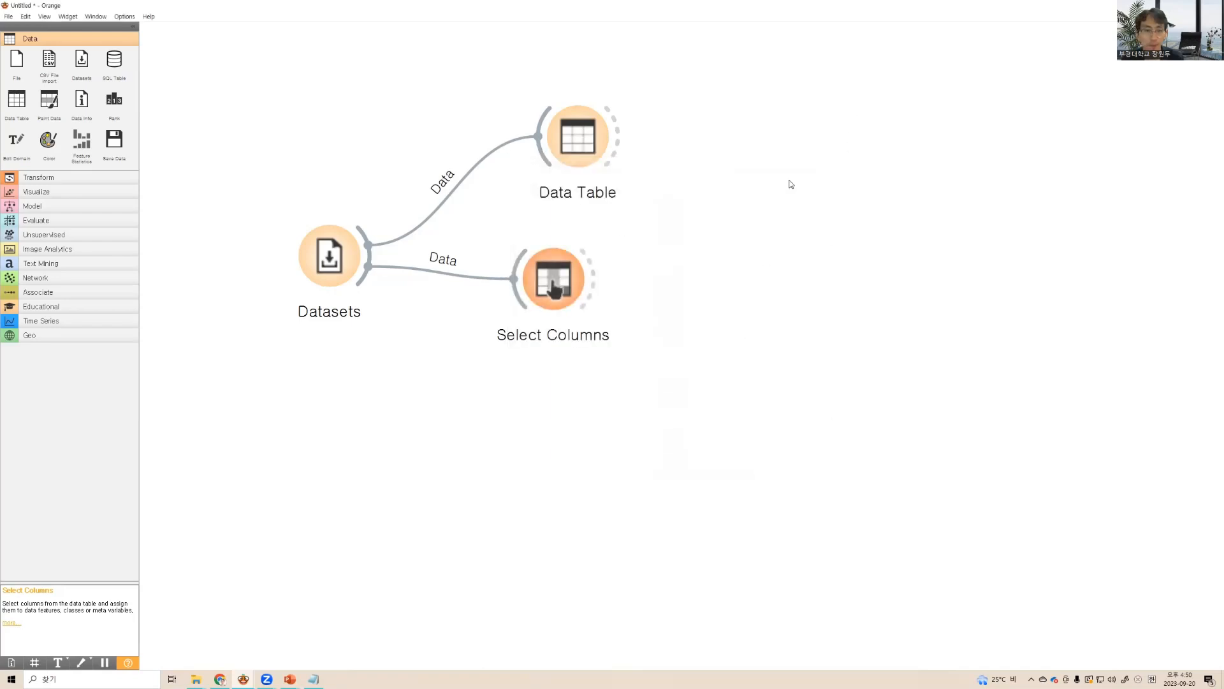
Connect an SVM model to Select Columns and move Data Table up, away from the model branch
left_click_drag(341, 255, 336, 272)
left_click_drag(555, 294, 726, 201)
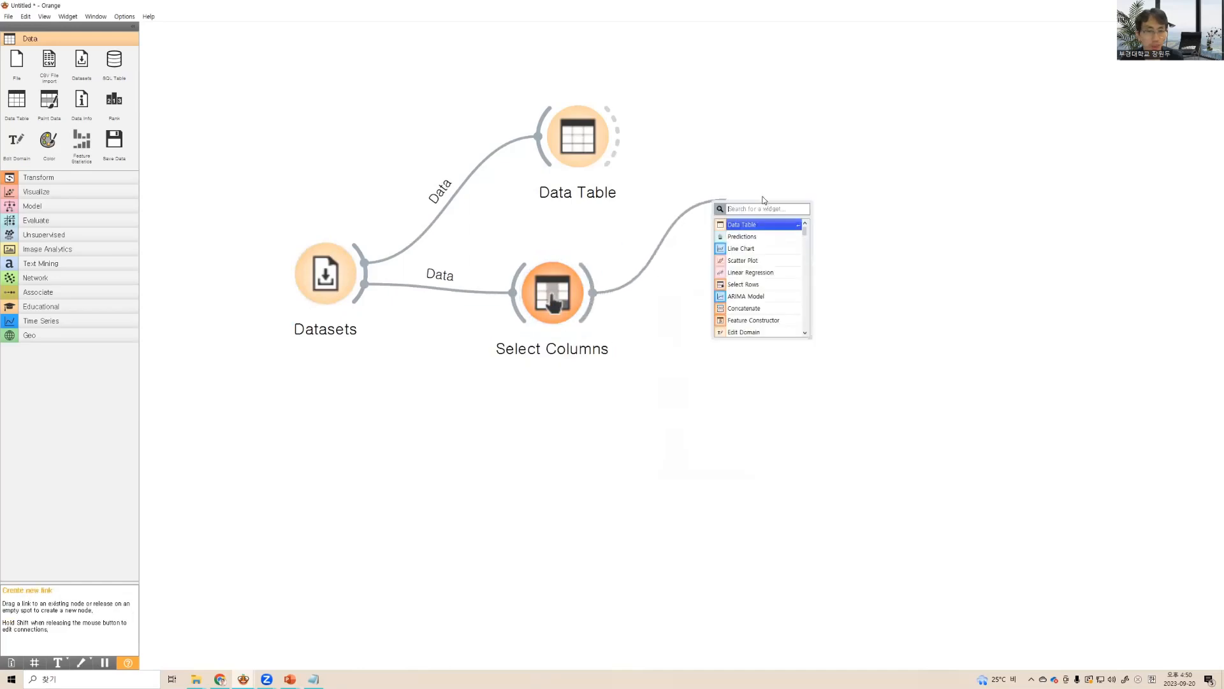
left_click(539, 186)
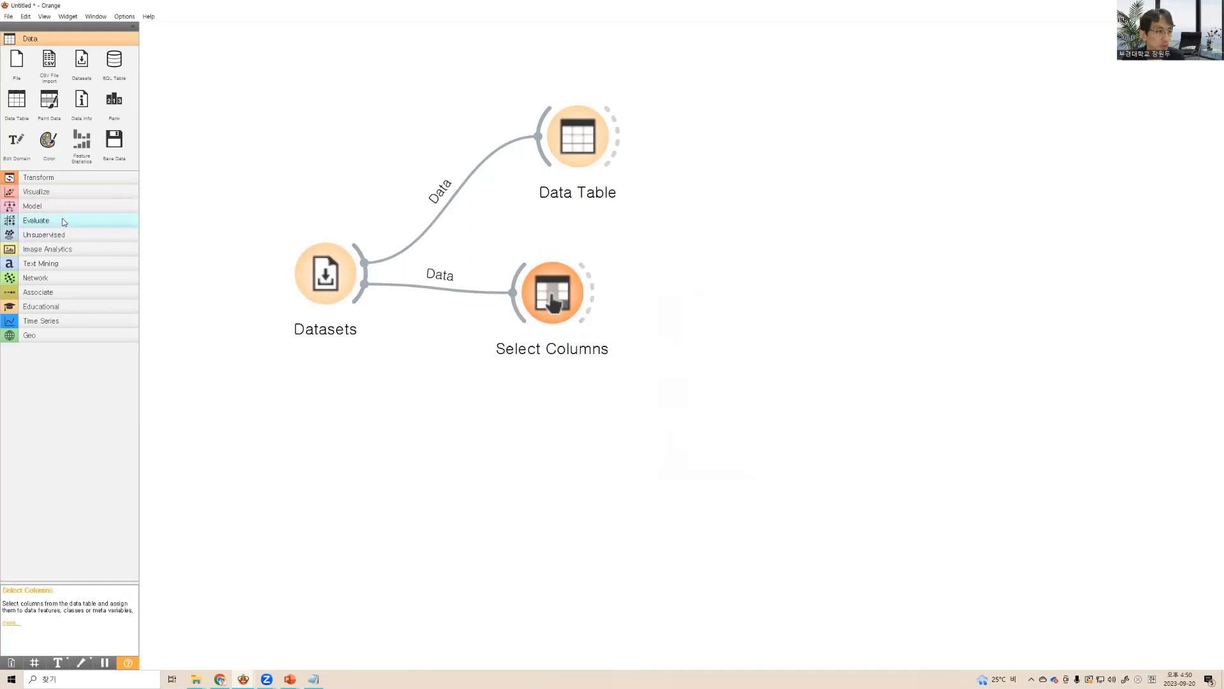
left_click(32, 206)
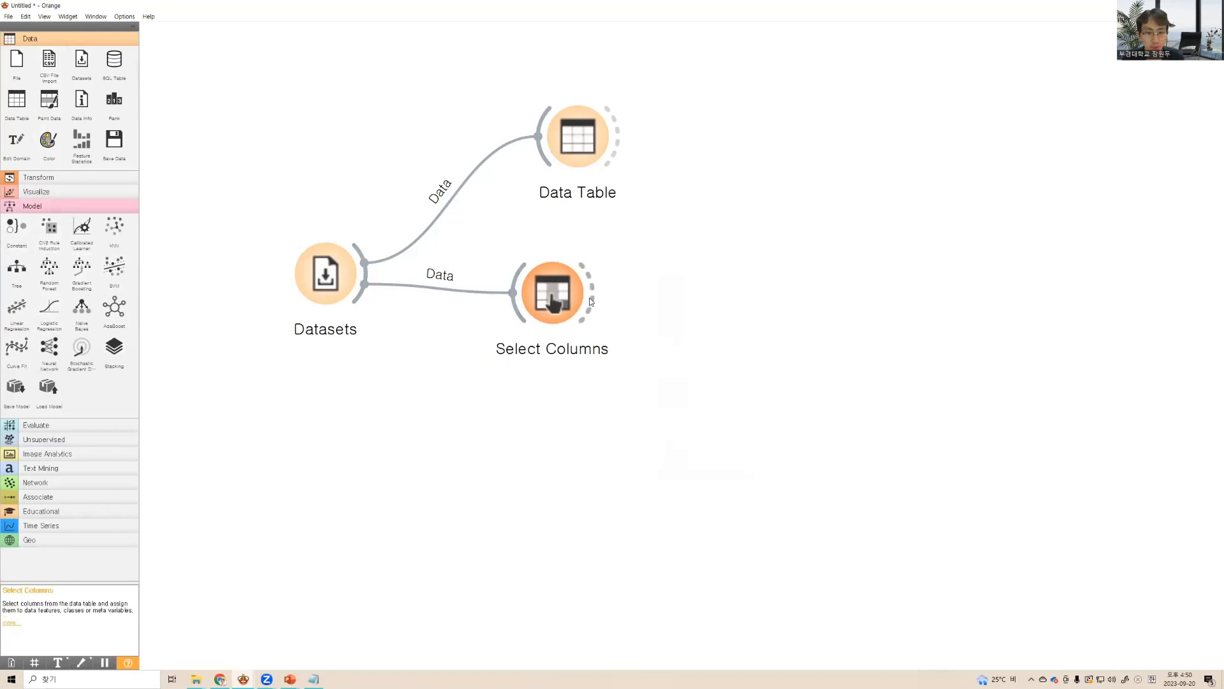
left_click_drag(597, 304, 705, 206)
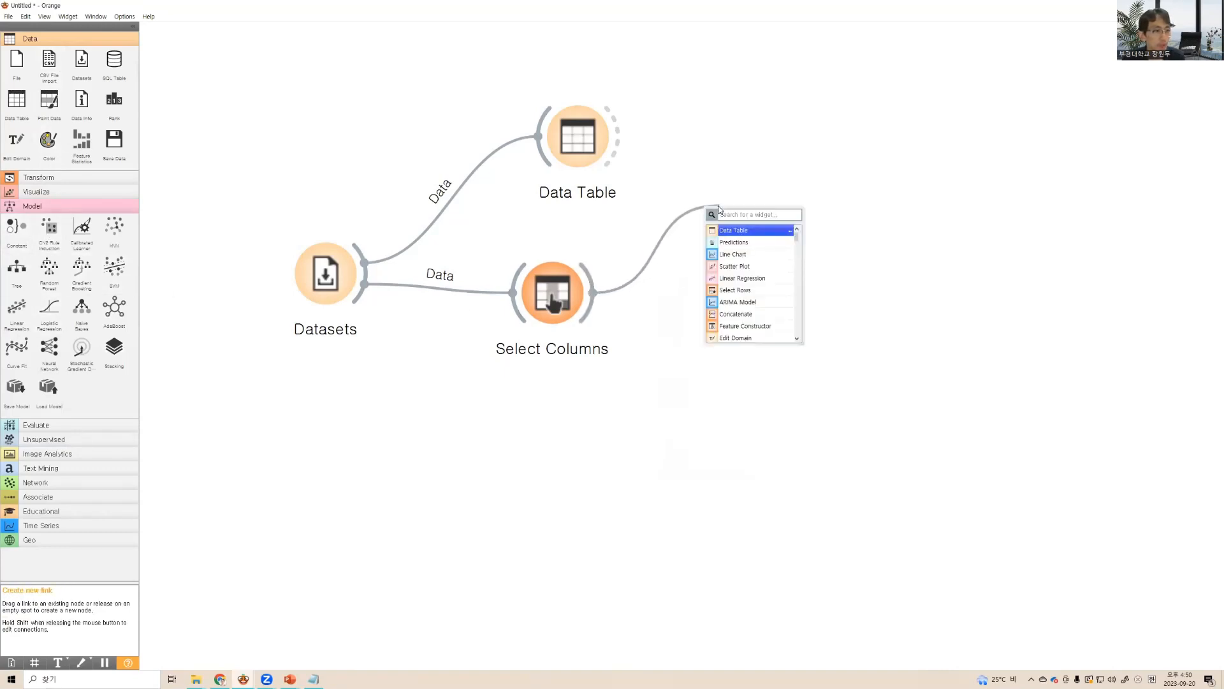
type("sv")
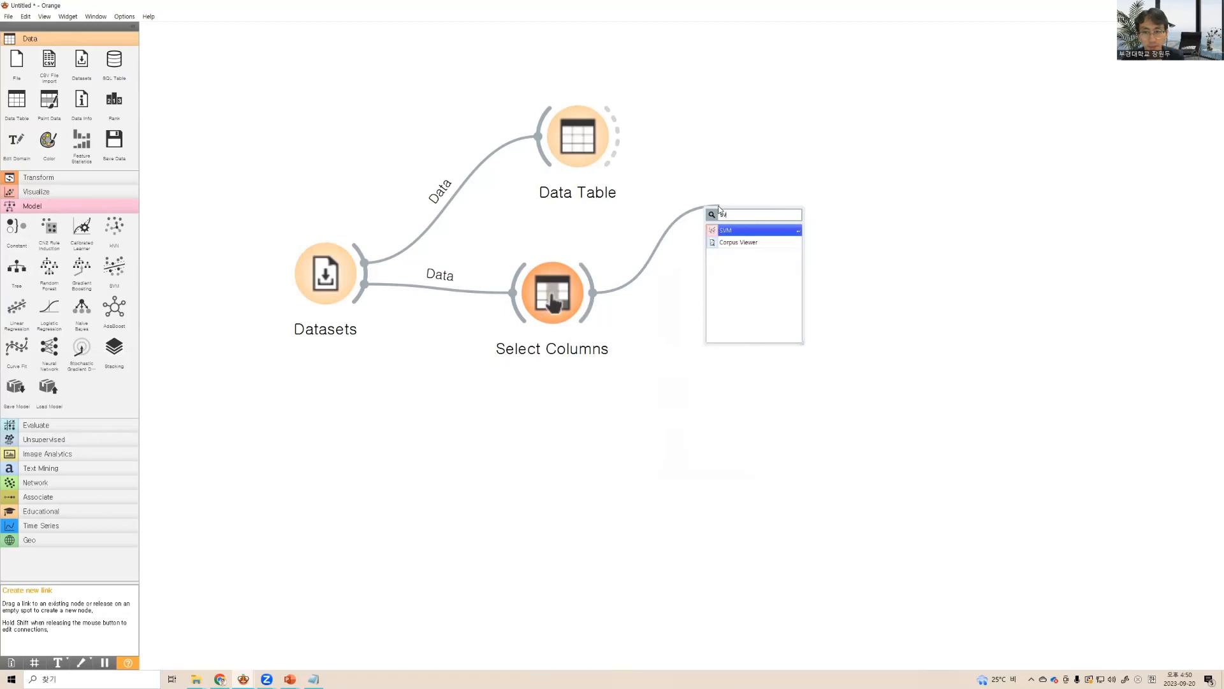
left_click(750, 233)
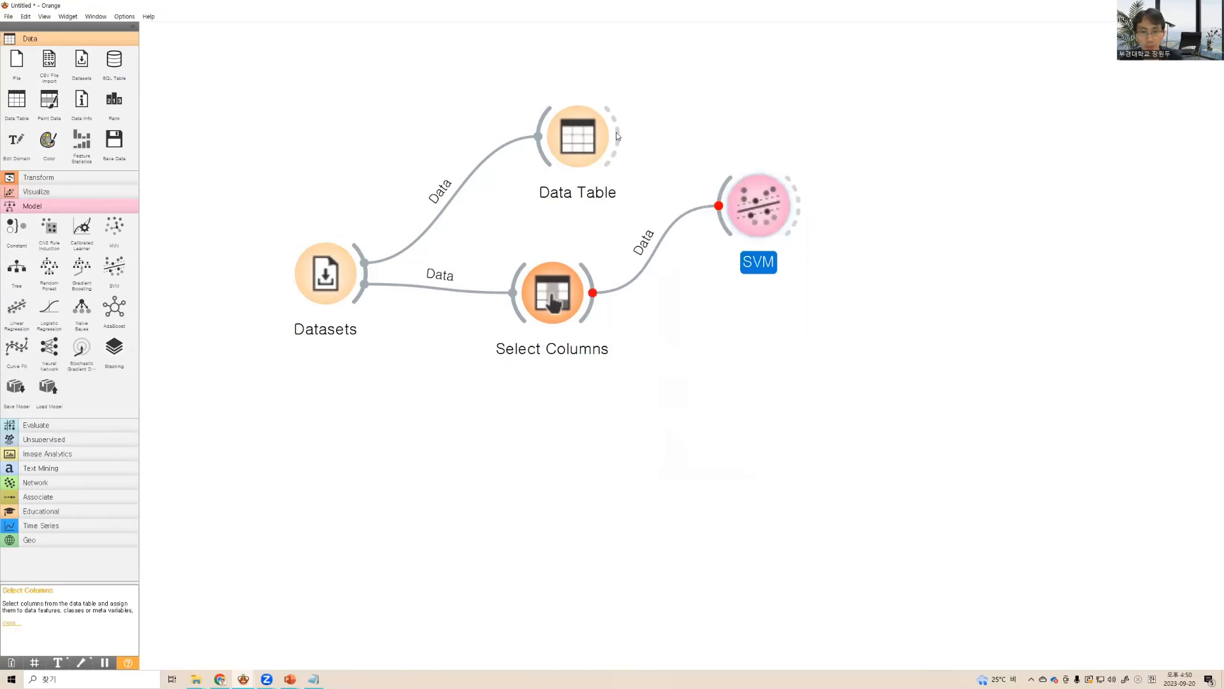
left_click_drag(595, 140, 493, 96)
left_click(768, 211)
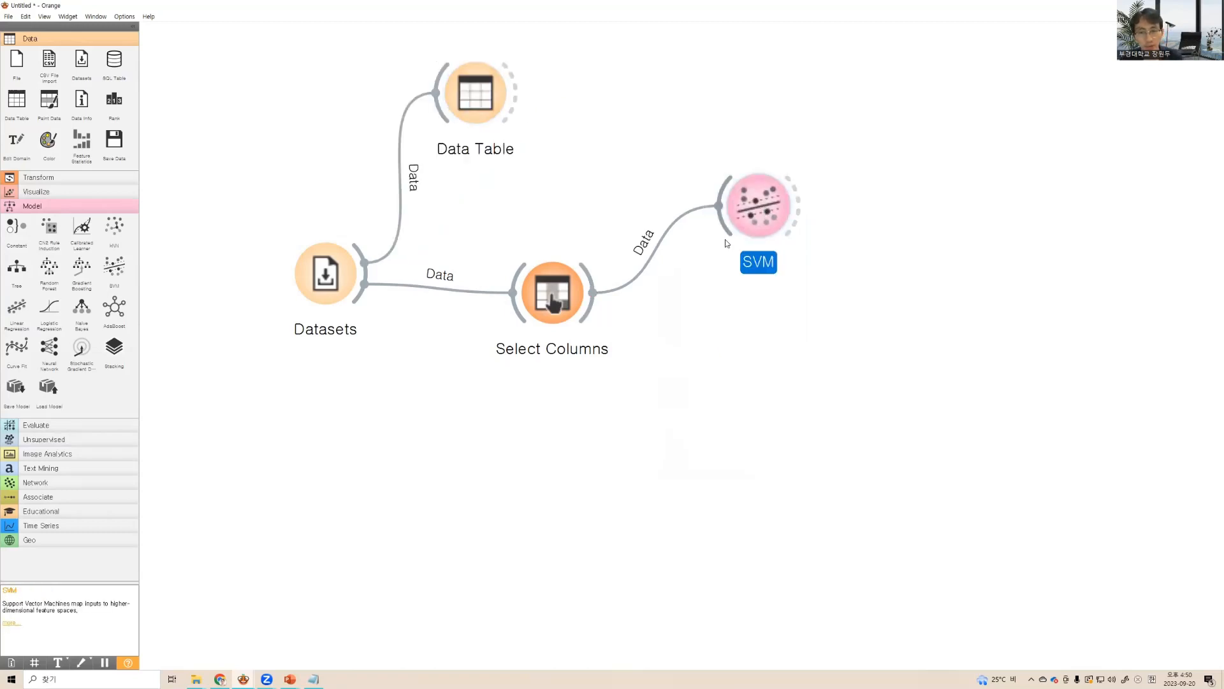
Add Test and Score to the SVM output and link the Select Columns data to it as well
left_click_drag(553, 295, 547, 325)
left_click_drag(751, 200, 901, 330)
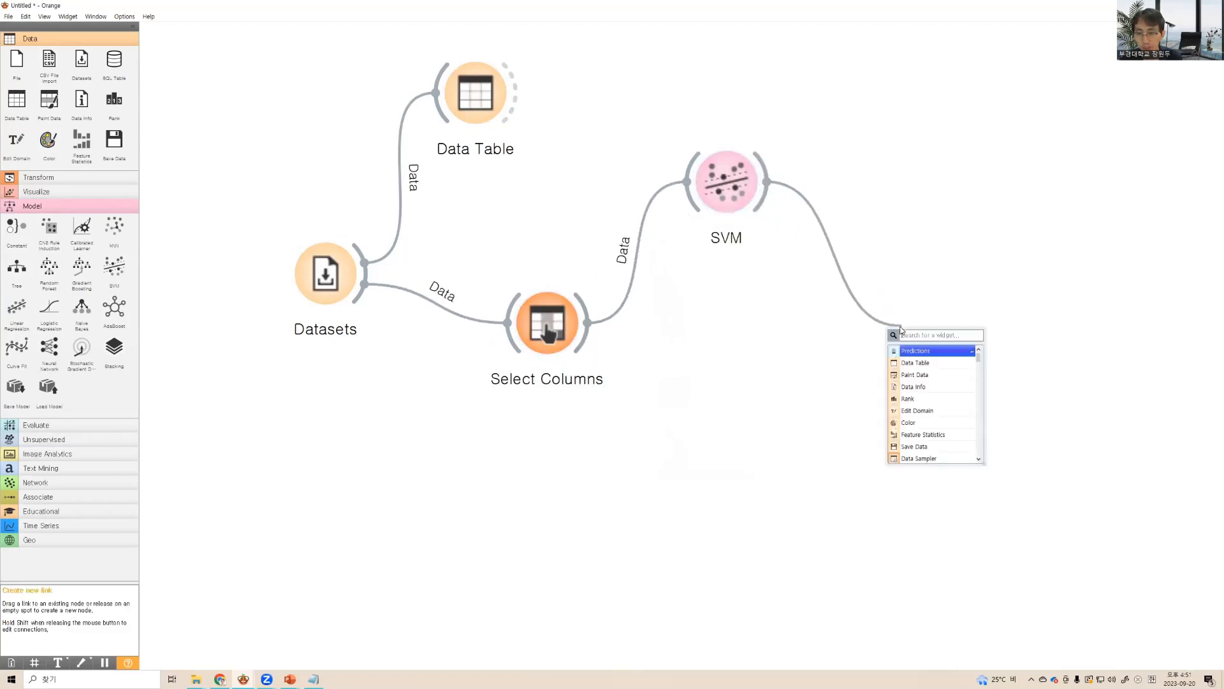
type("tes")
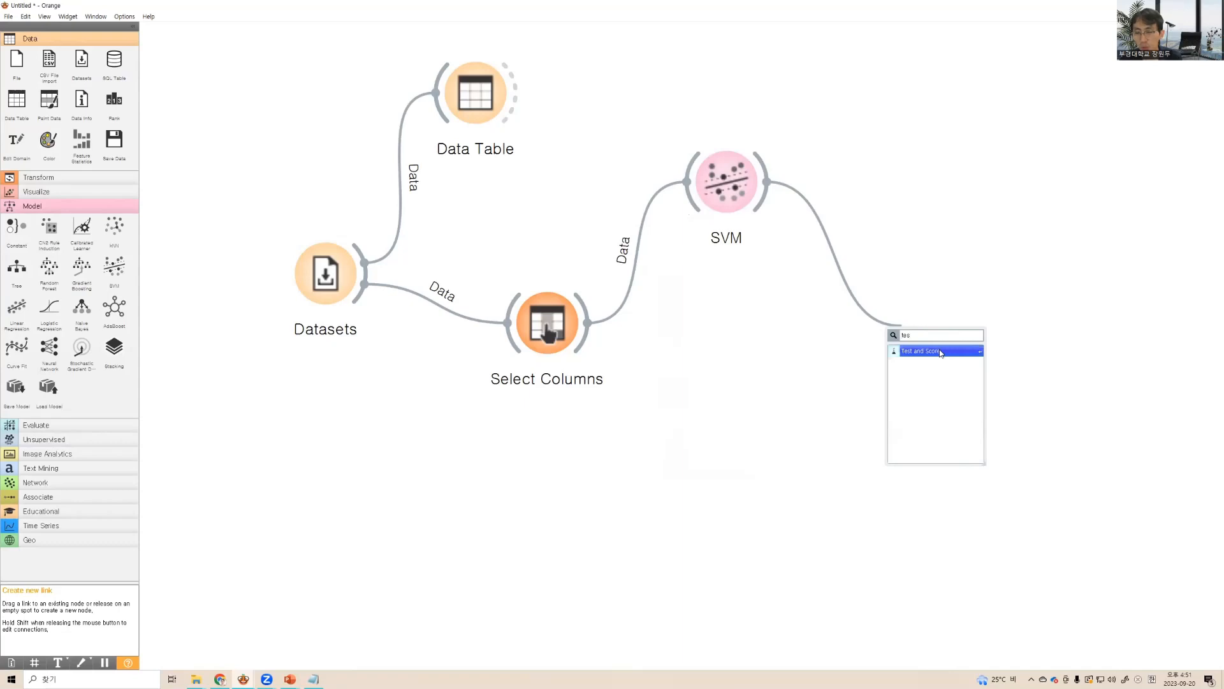
left_click(941, 351)
left_click_drag(731, 187, 744, 177)
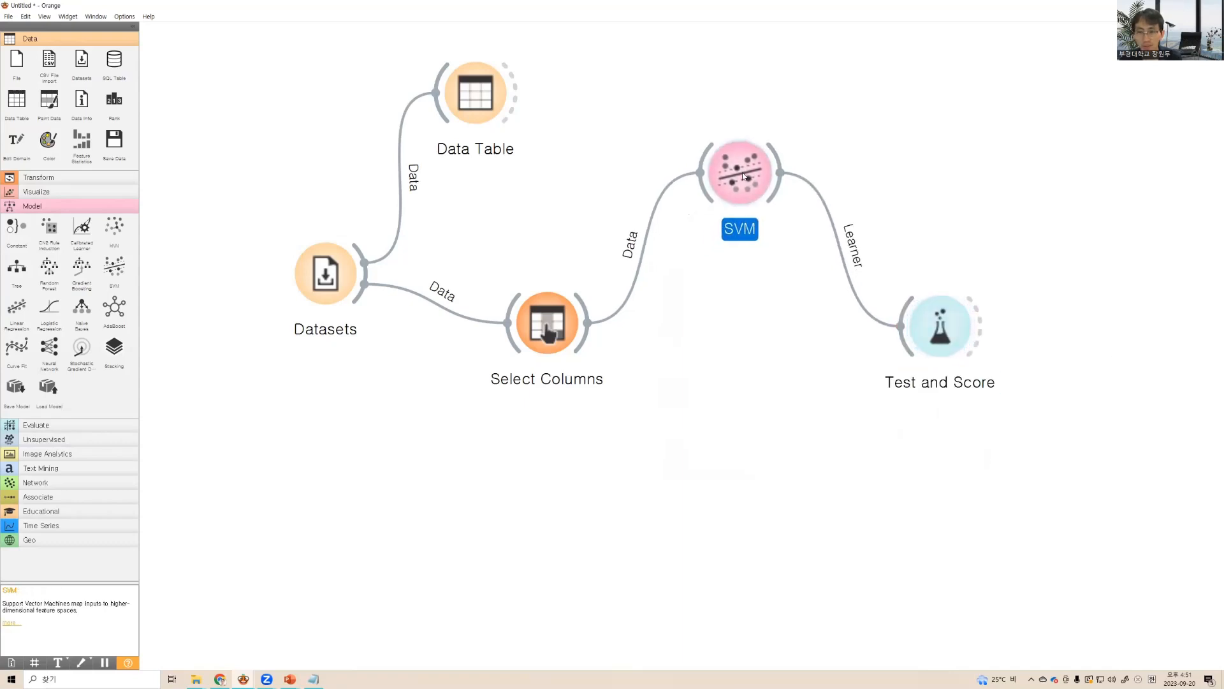
left_click_drag(587, 314, 897, 333)
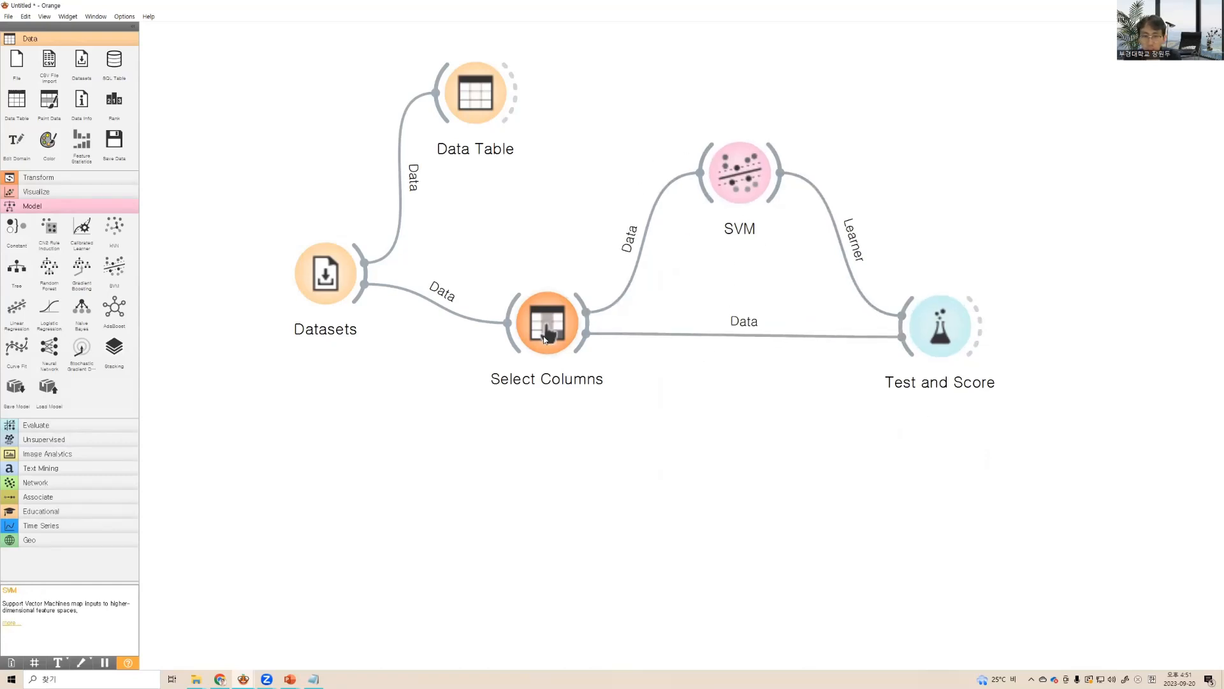
Move Test and Score closer to SVM and review the SVM cross-validation scores with the AUC column widened
mouse_move(940, 348)
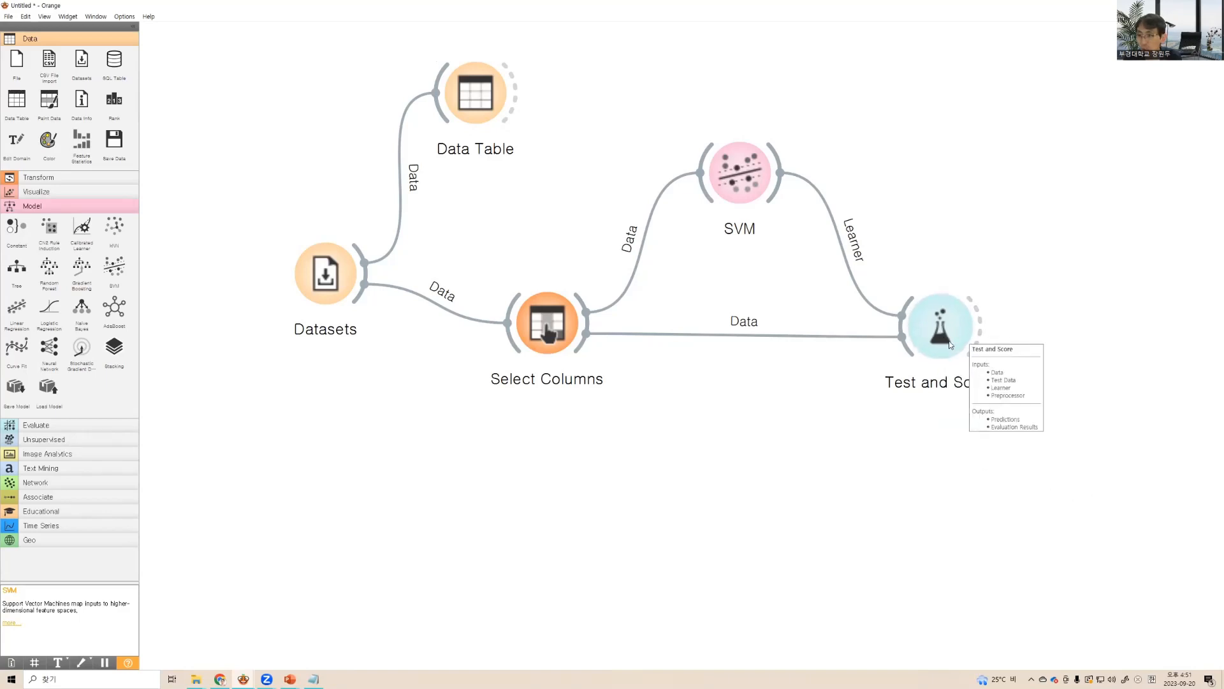
double_click(948, 340)
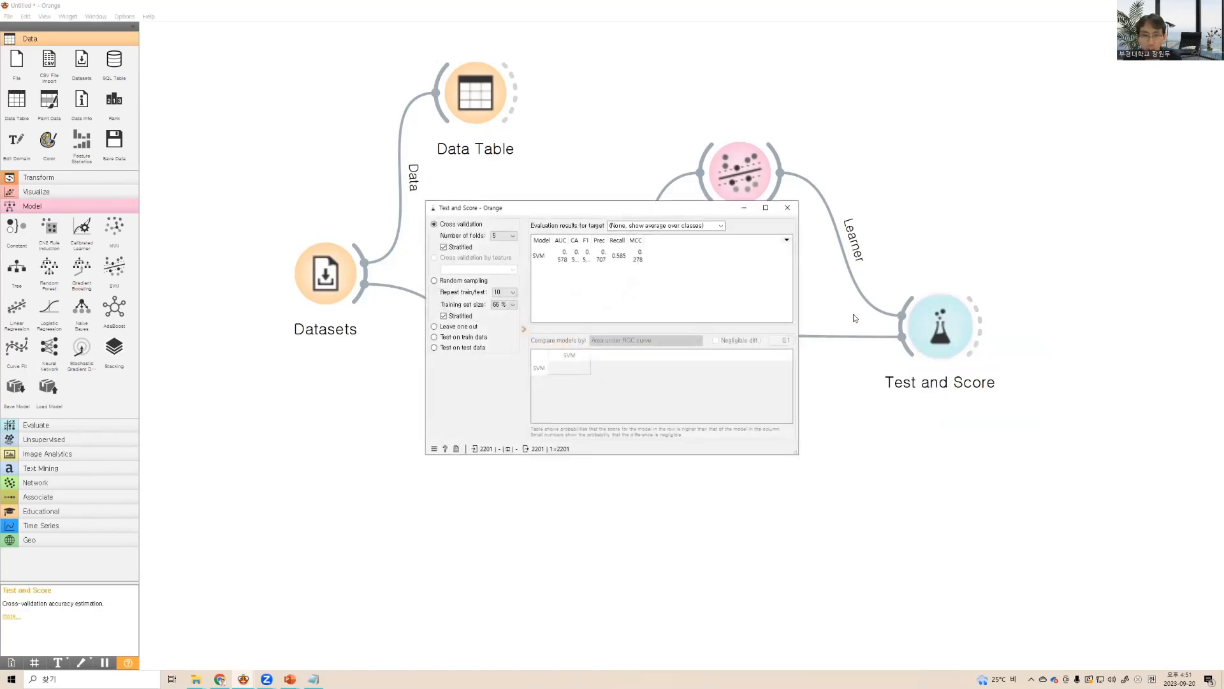
left_click(788, 207)
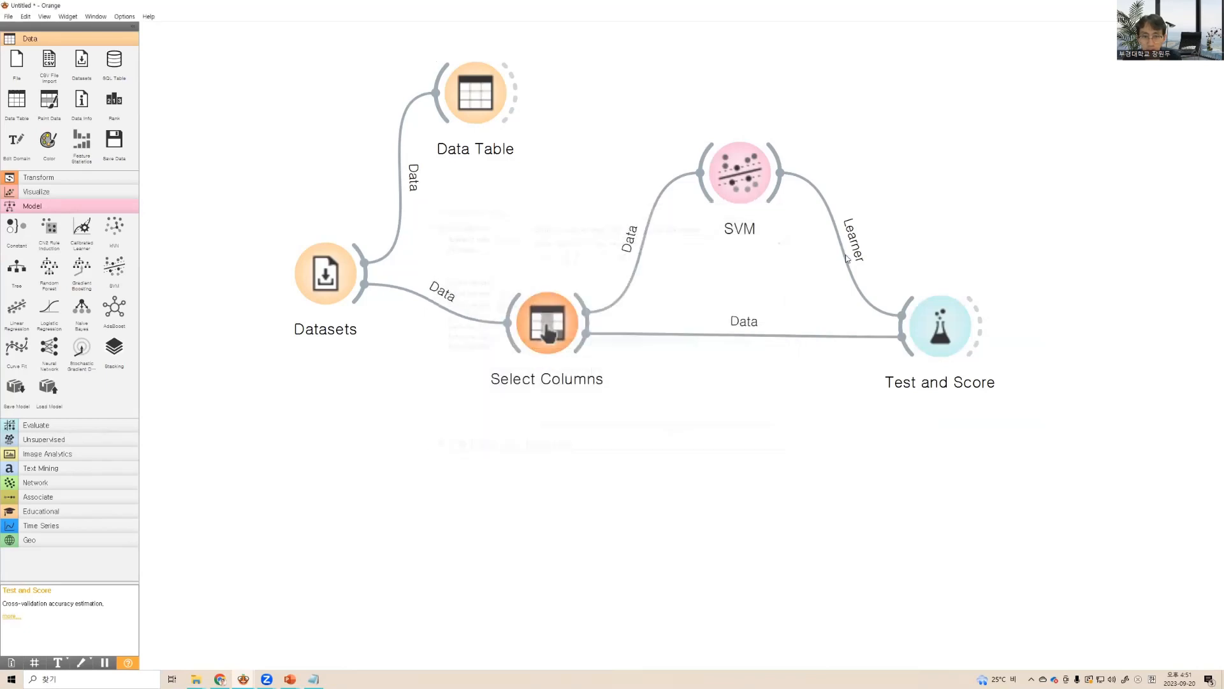
left_click_drag(935, 338, 868, 346)
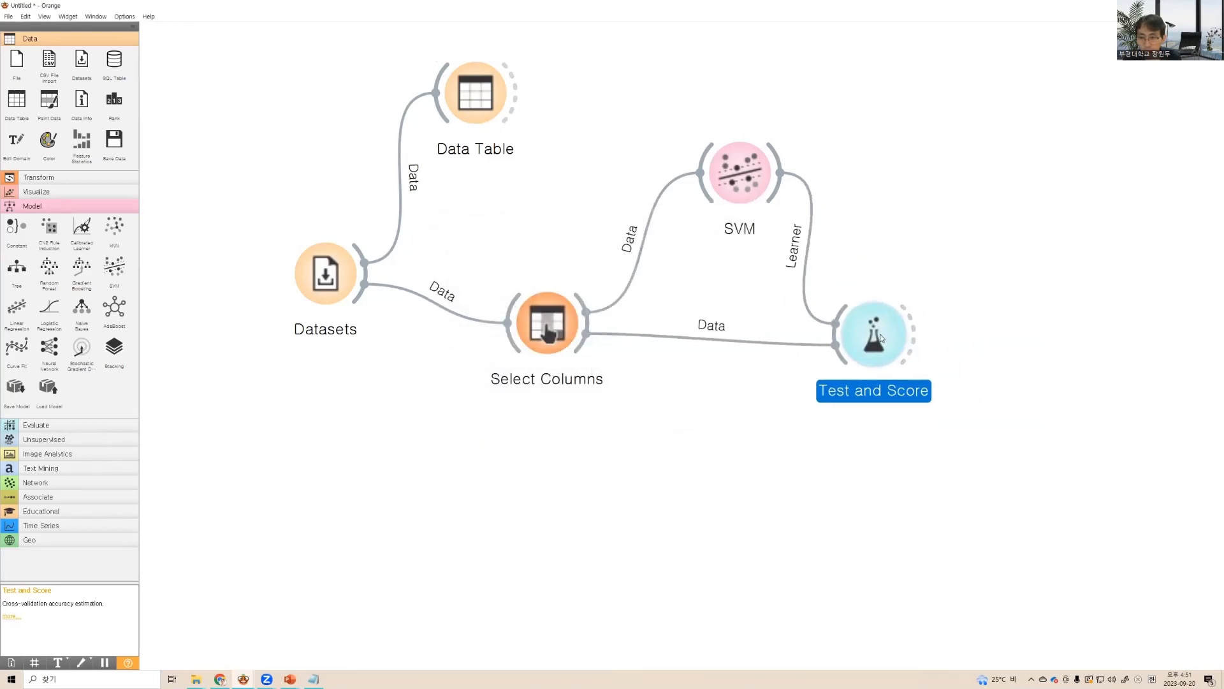
double_click(881, 338)
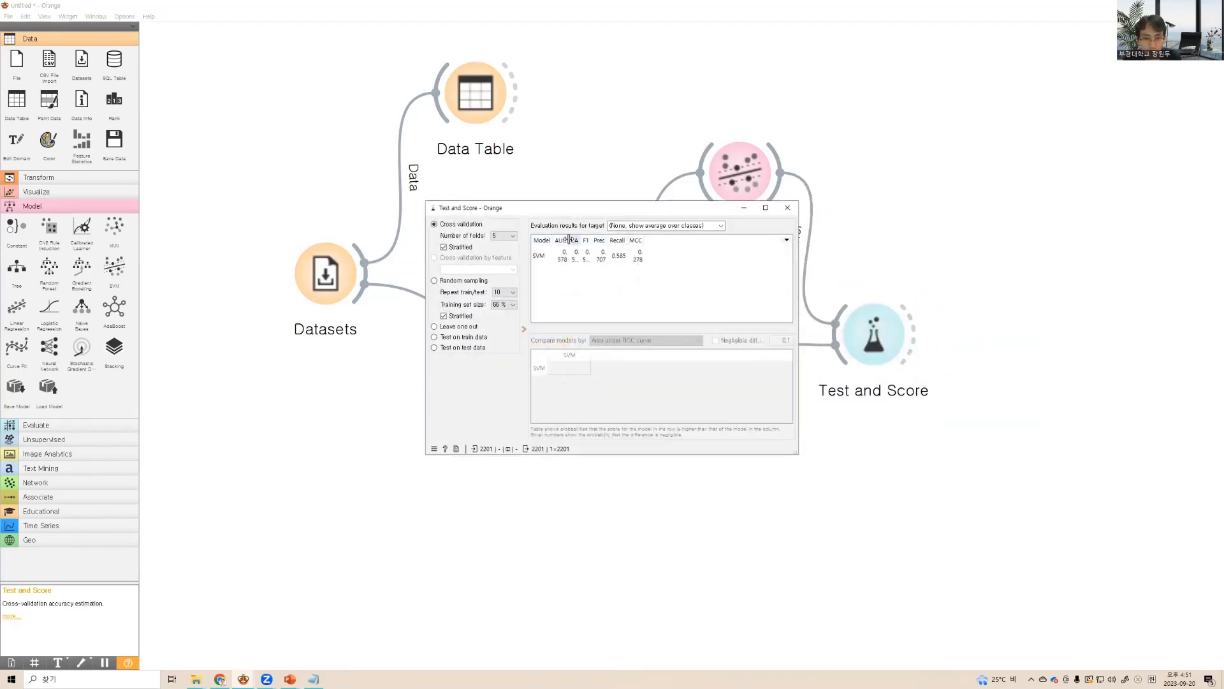
left_click_drag(570, 239, 696, 241)
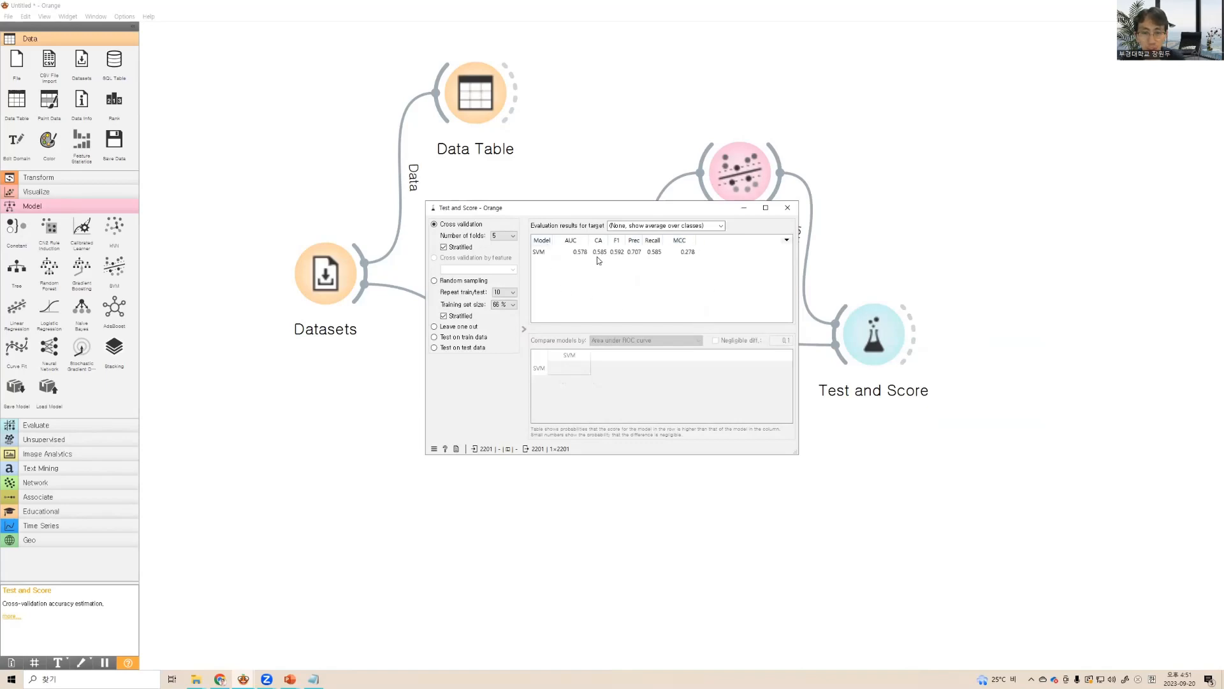
left_click(788, 208)
Add Logistic Regression fed by Select Columns above SVM and connect its learner to Test and Score
left_click_drag(586, 307, 686, 76)
type("lo")
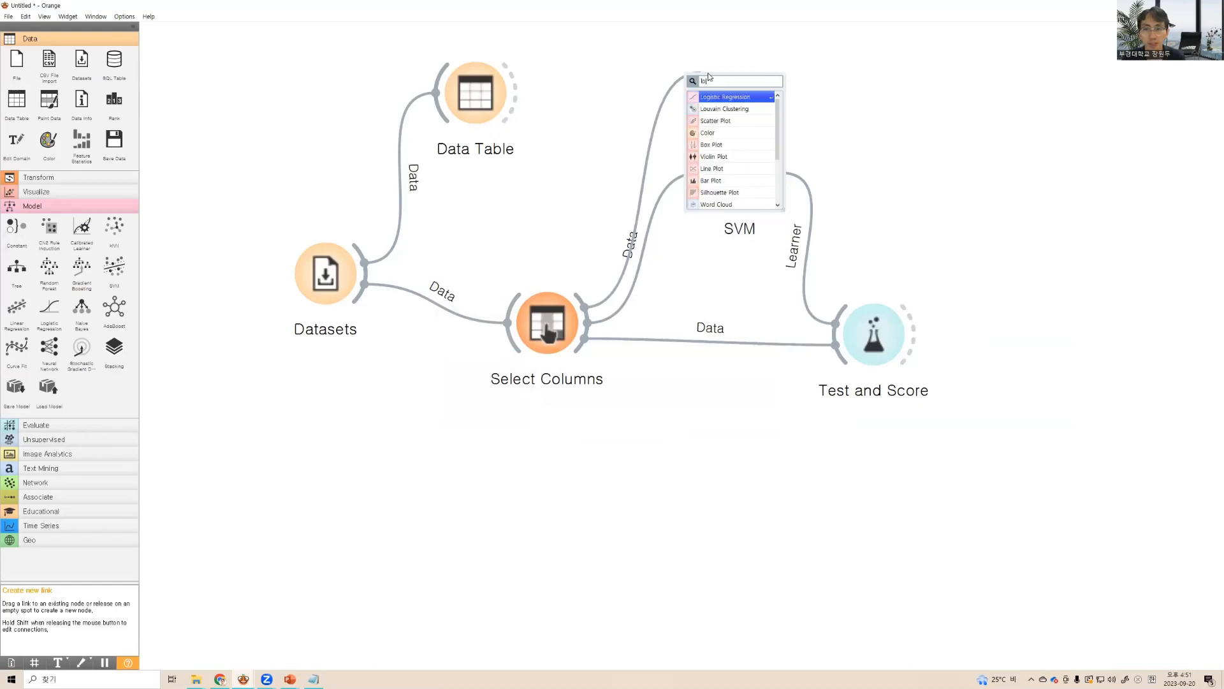
left_click(744, 97)
left_click_drag(742, 164, 741, 208)
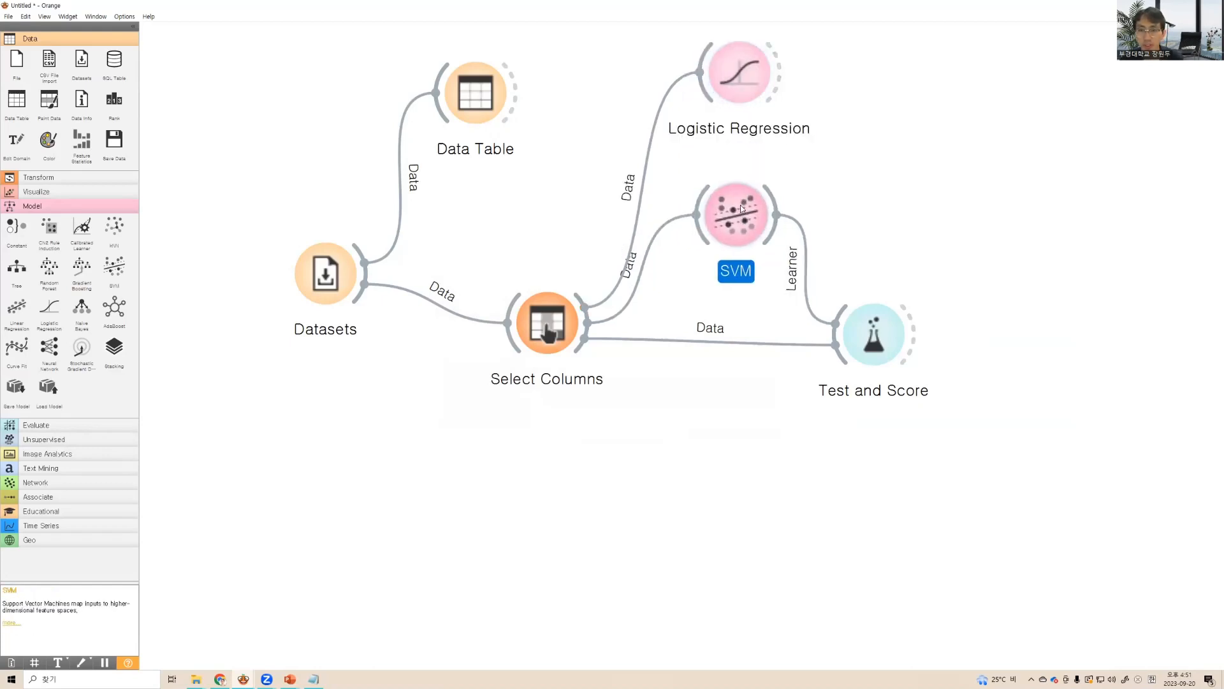
left_click_drag(864, 319, 908, 308)
left_click_drag(778, 84, 925, 336)
Compare the cross-validation scores of SVM and Logistic Regression in Test and Score
left_click(926, 337)
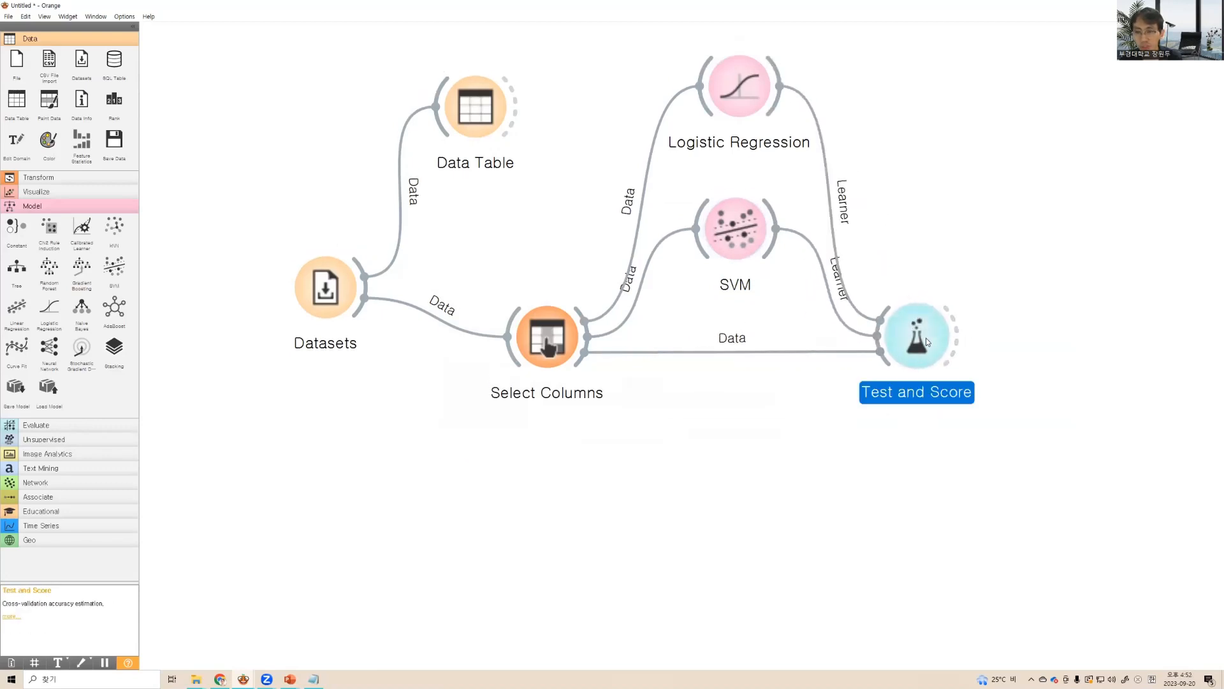
double_click(926, 338)
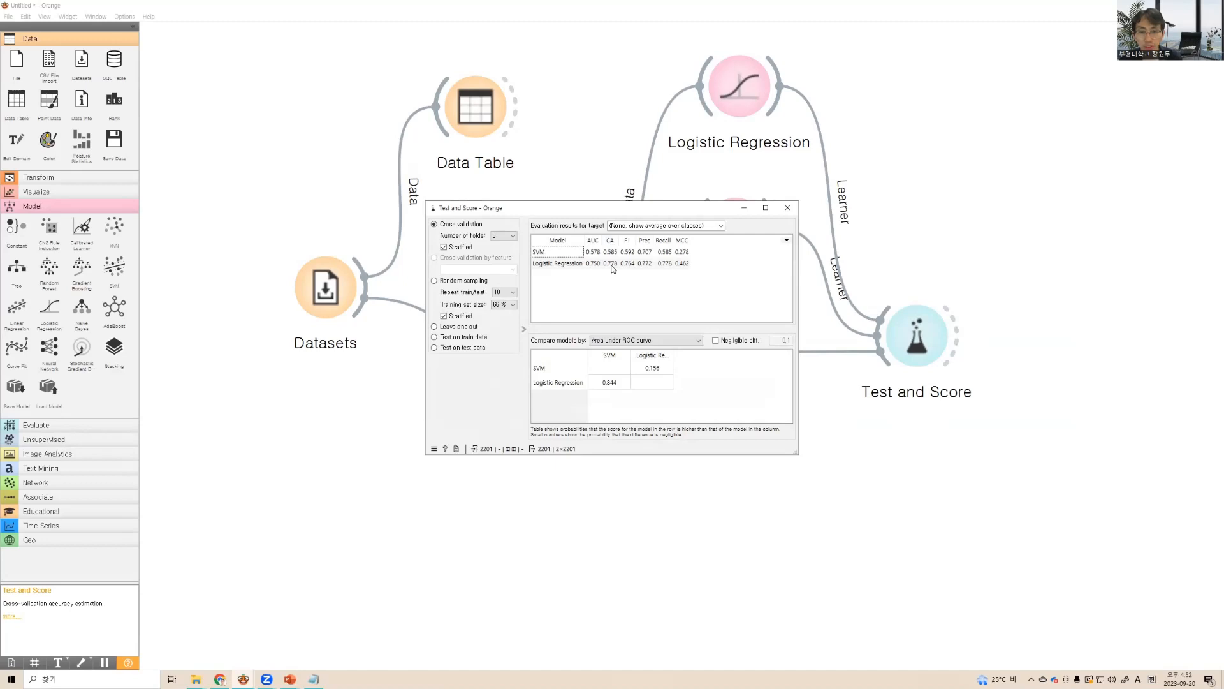
left_click(787, 208)
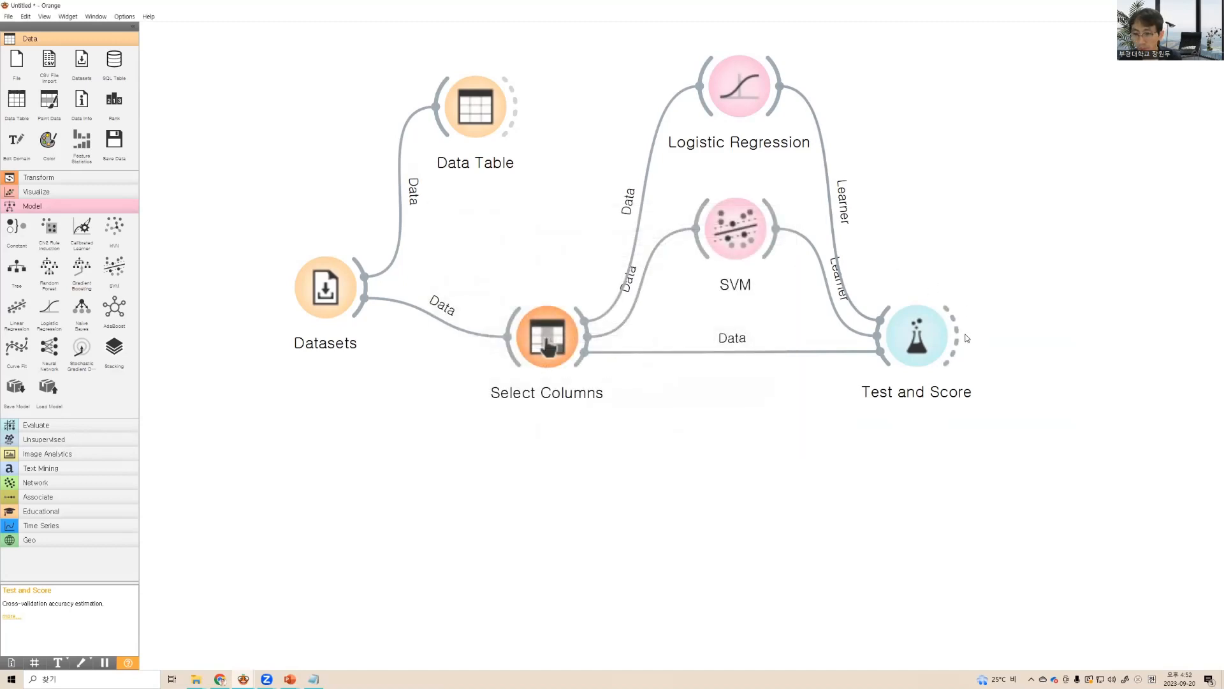
Add a Confusion Matrix widget fed by the Test and Score evaluation results, placed above and beyond Test and Score
left_click_drag(963, 327, 975, 177)
type("c")
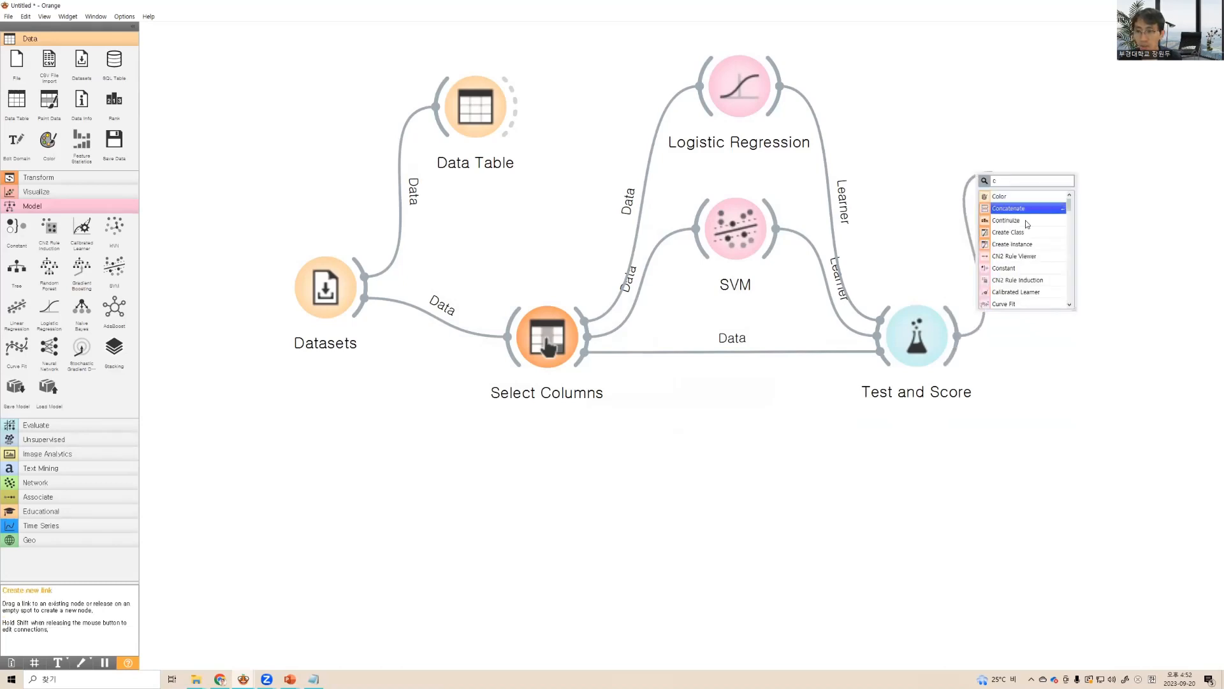
type("onf")
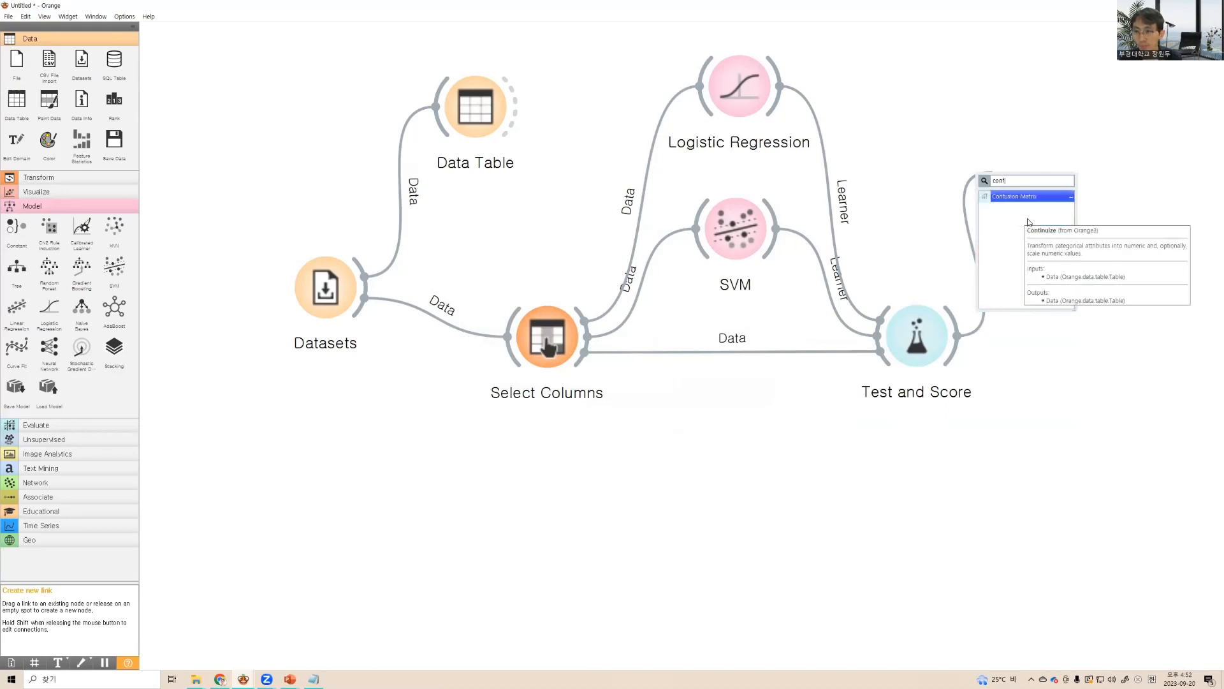
left_click(1030, 200)
left_click_drag(1029, 199, 1082, 186)
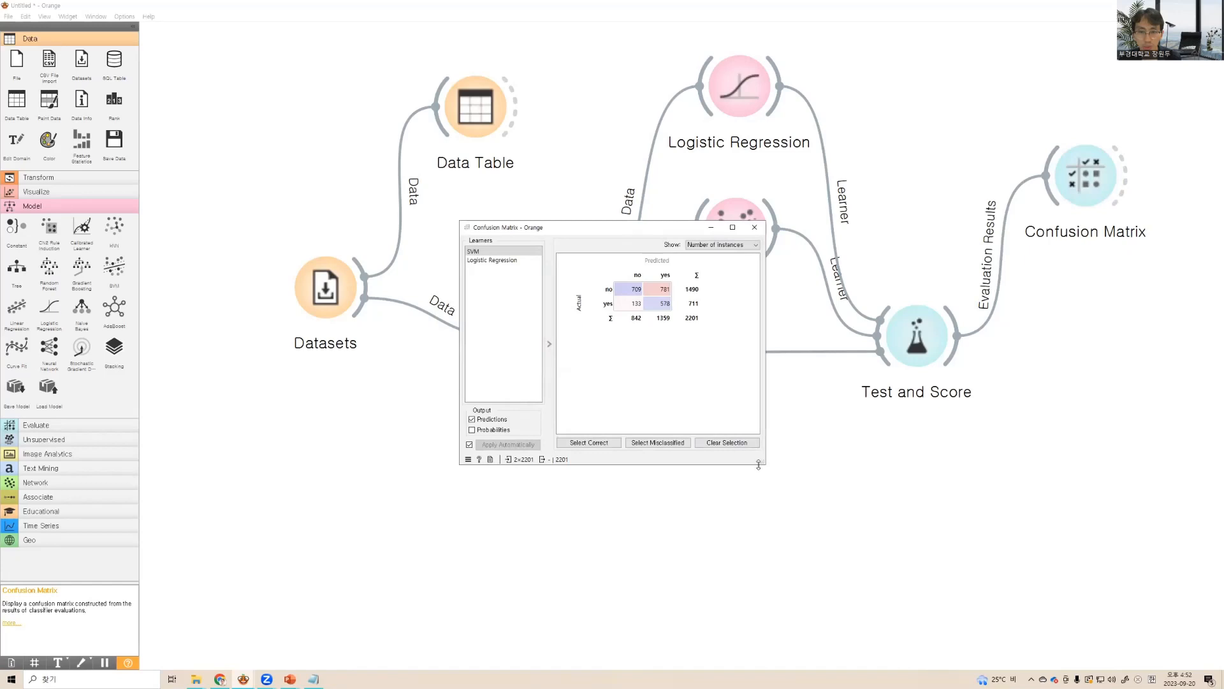
Compare the confusion matrices of SVM and Logistic Regression in an enlarged Confusion Matrix window, and close it
left_click(504, 251)
left_click(501, 261)
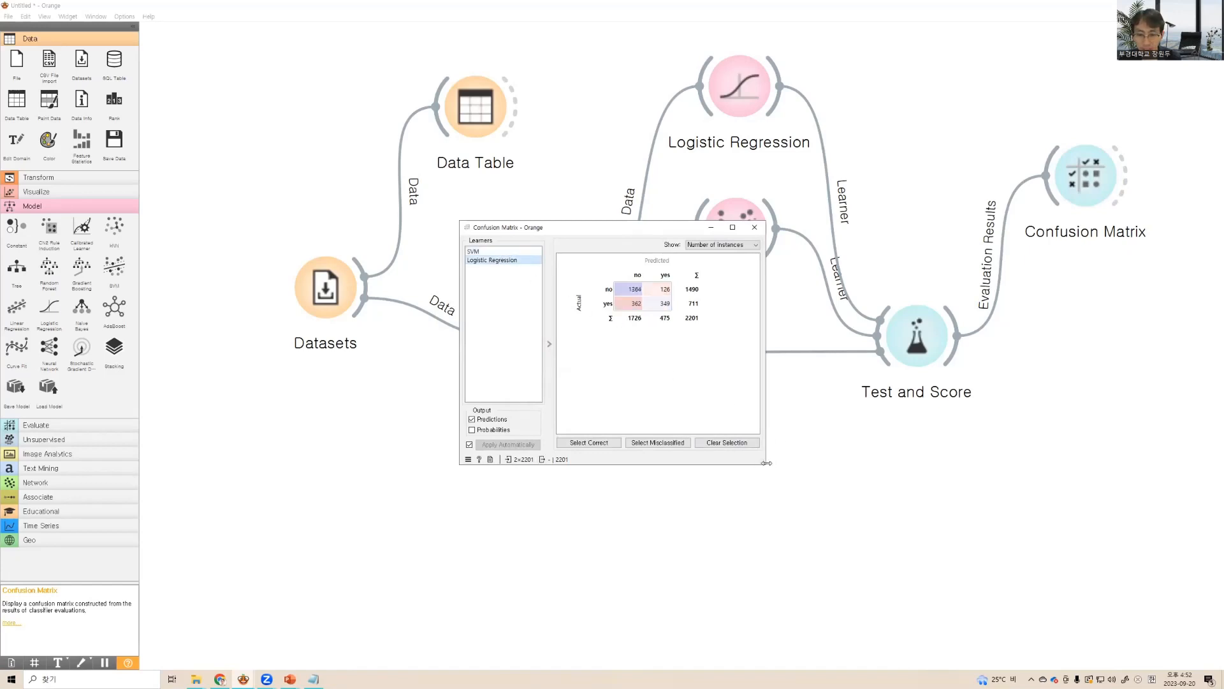
left_click_drag(763, 465, 938, 535)
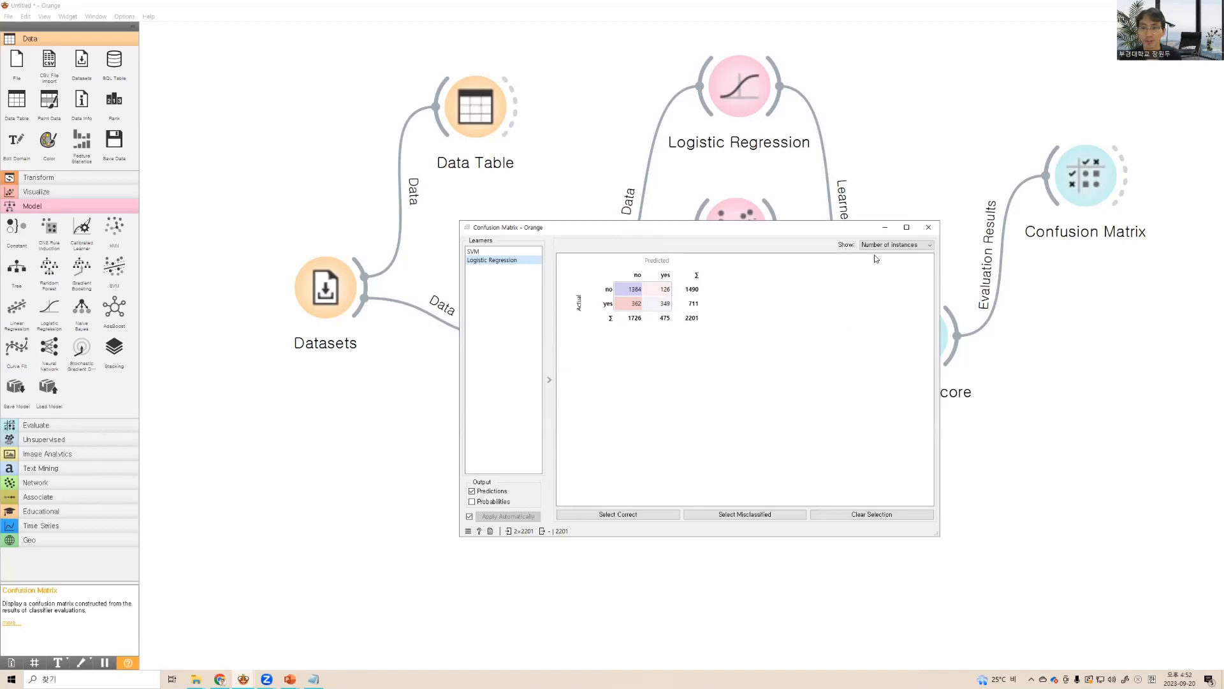
left_click(926, 229)
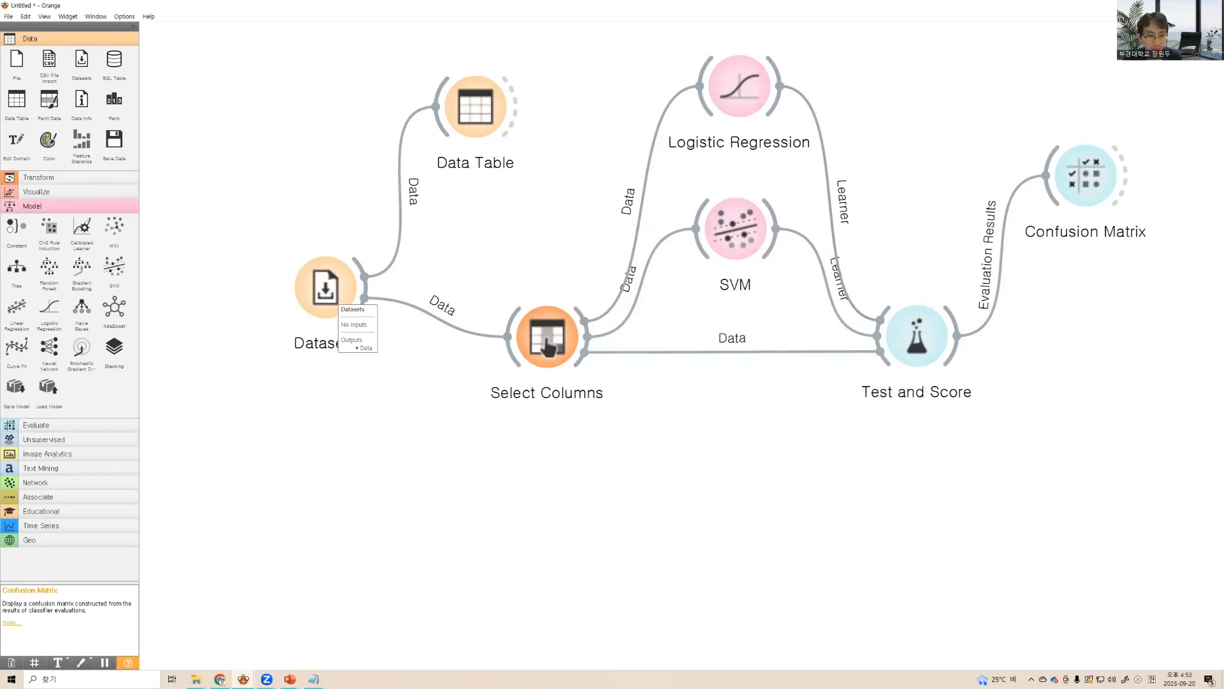
Switch to the PowerPoint presentation to view its closing outline slide, and exit the slide show
key("alt+Tab")
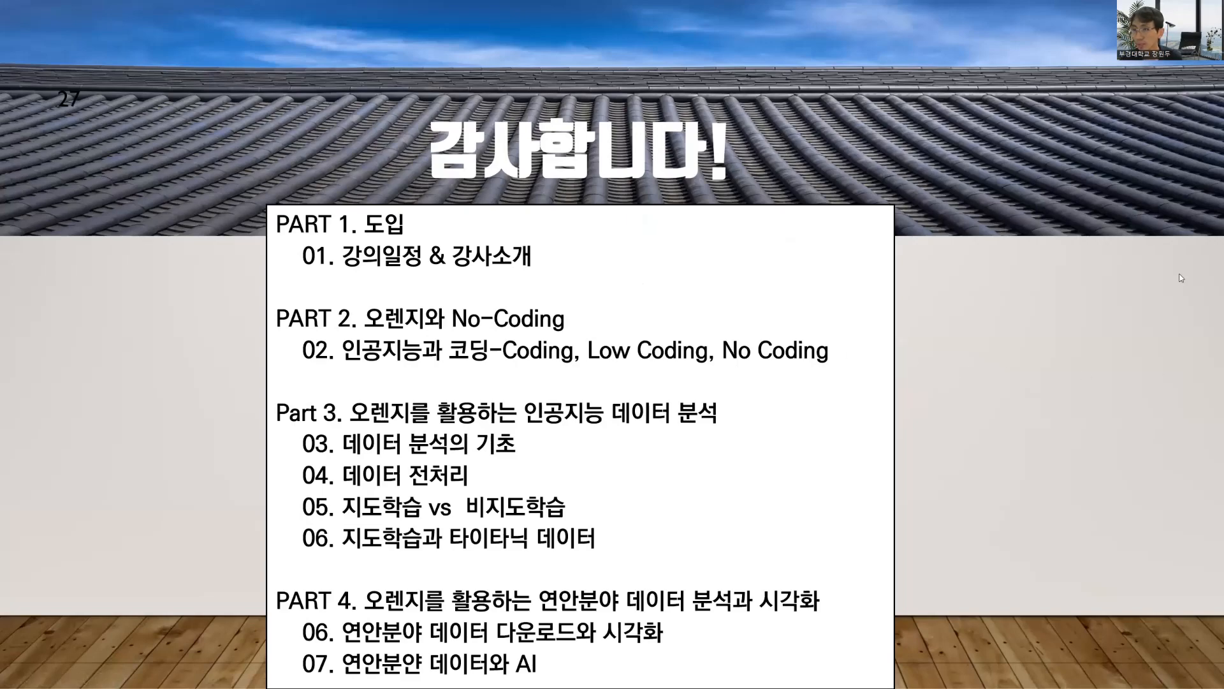
left_click(938, 224)
left_click(895, 237)
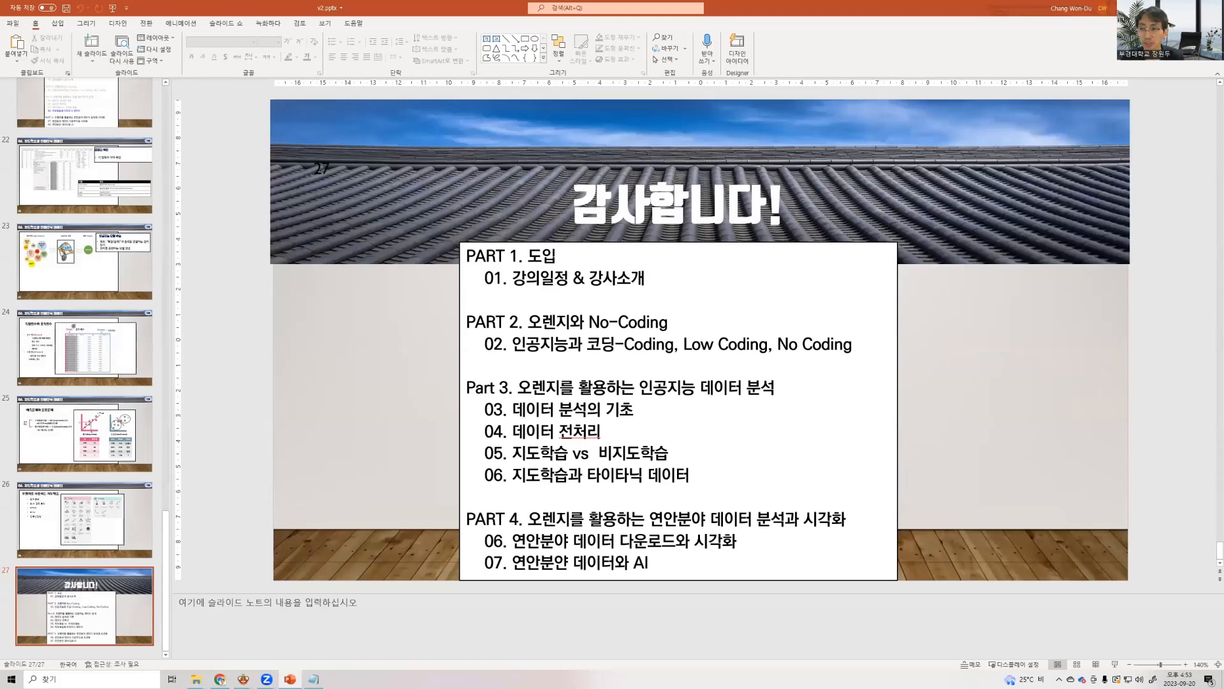
Show the desktop and close the open Orange workflows, discarding their unsaved changes
key("super+d")
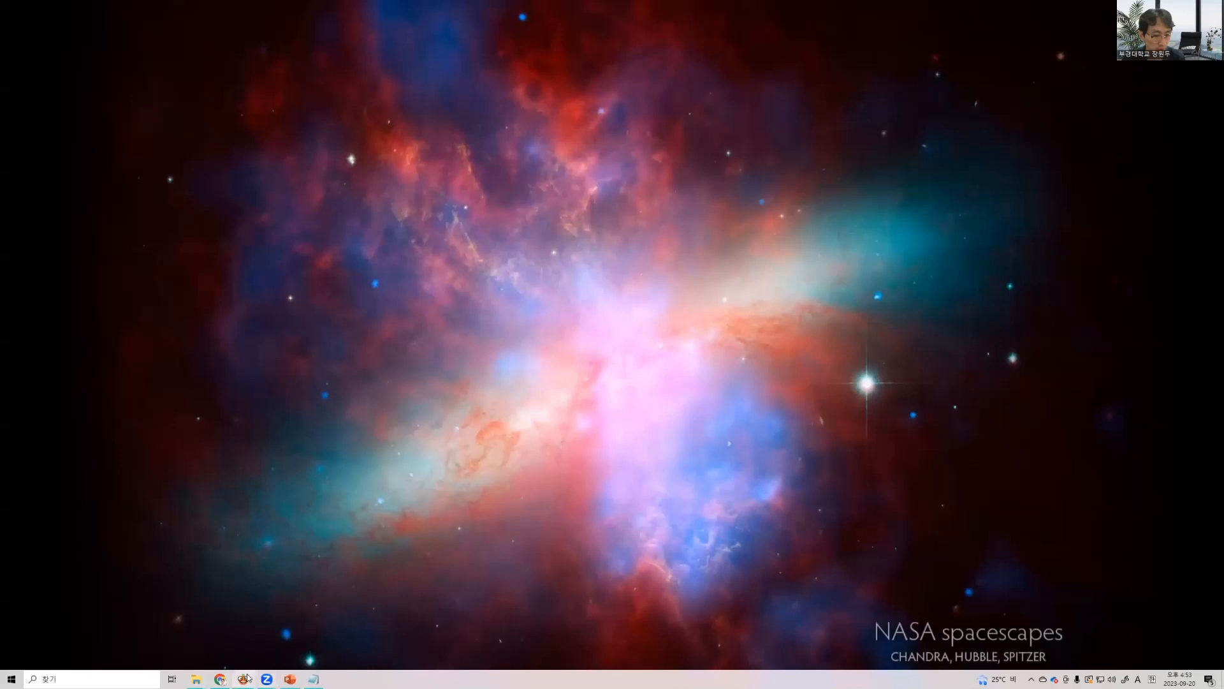
mouse_move(246, 678)
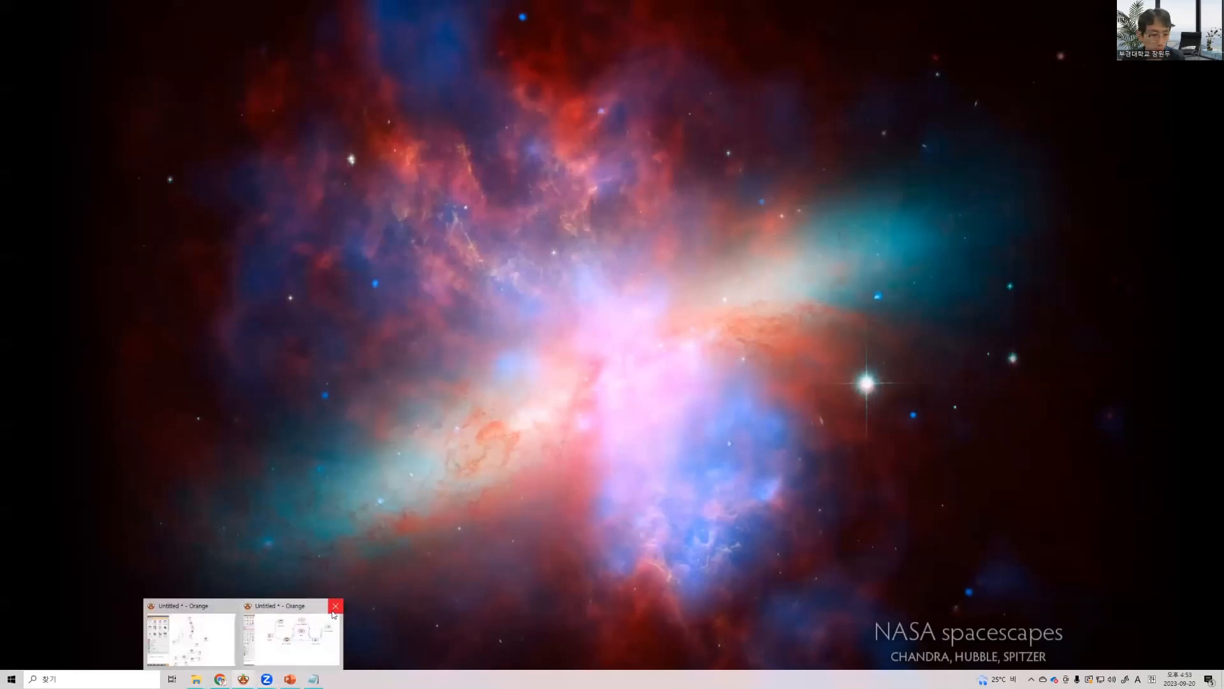
left_click(338, 605)
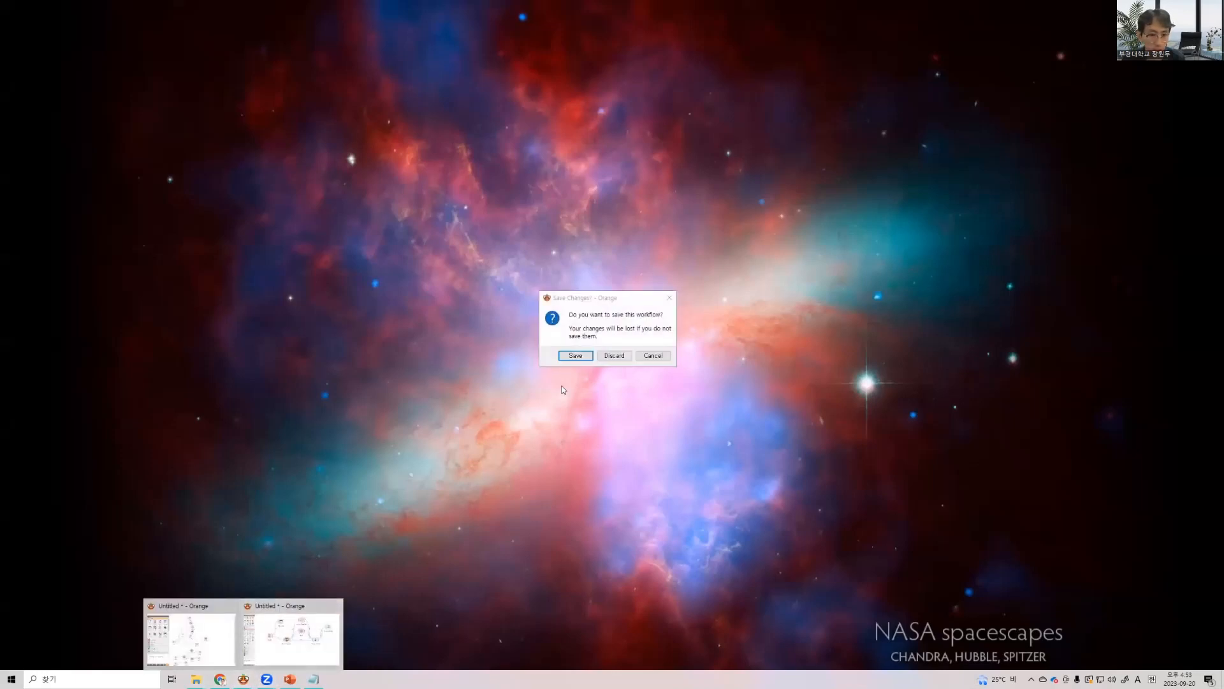
left_click(614, 355)
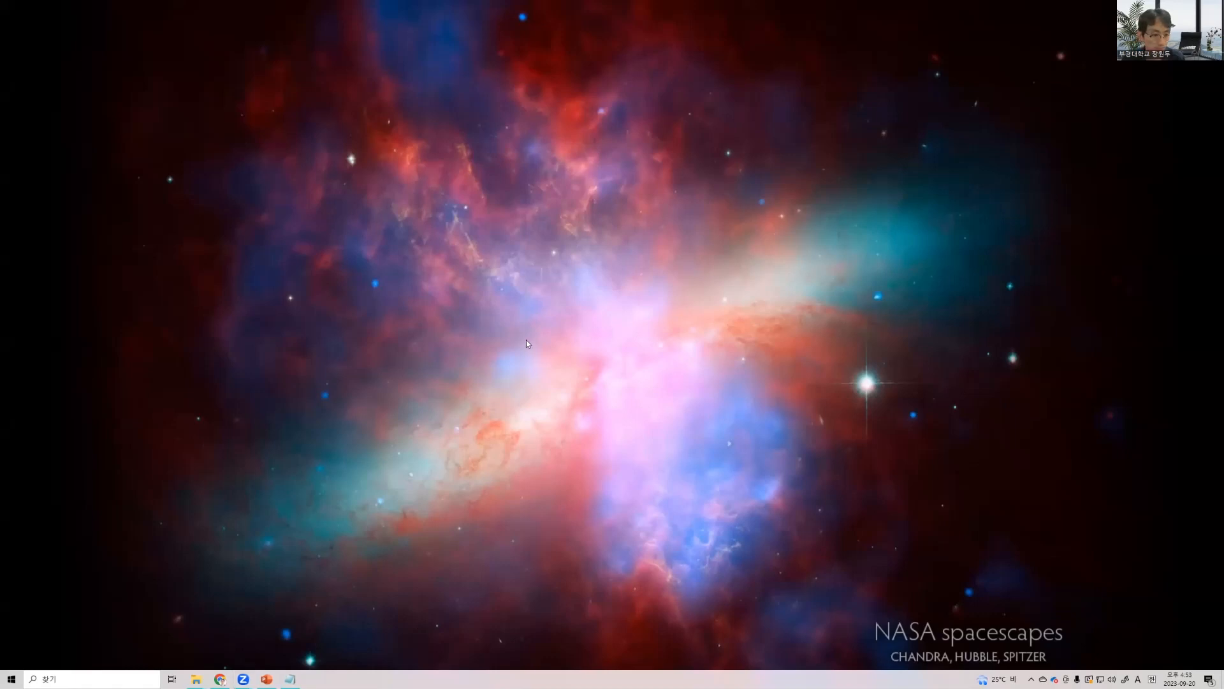
key("super")
type("oran")
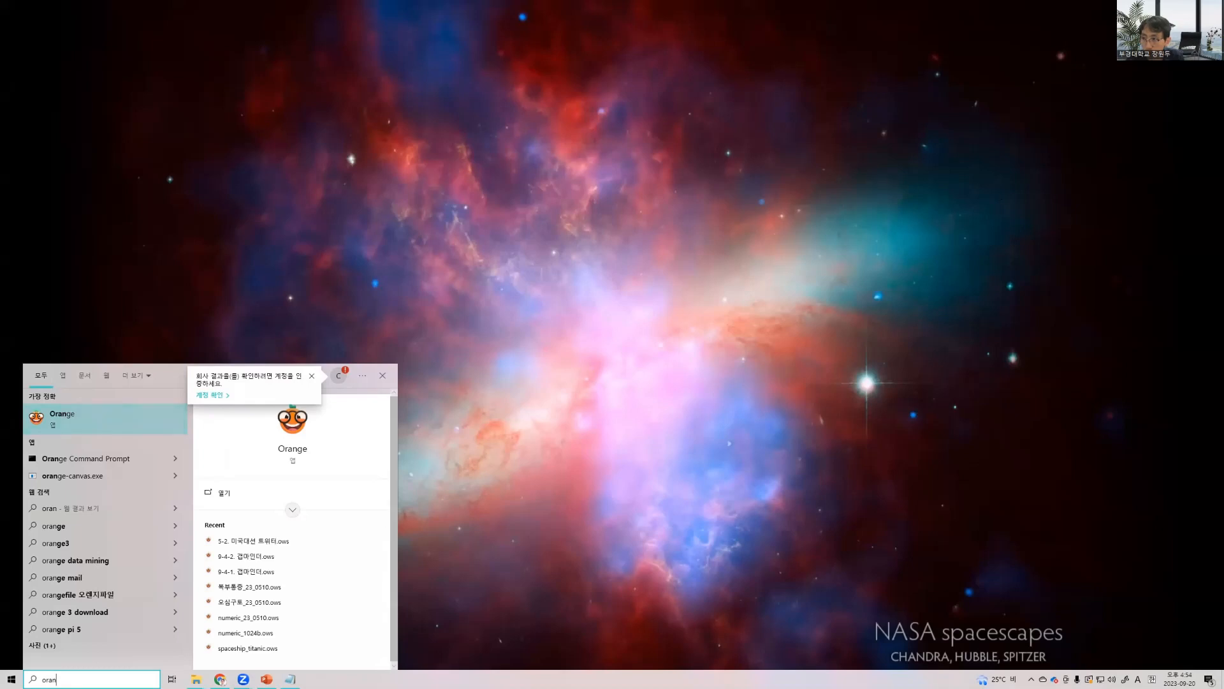
left_click(630, 427)
Search Windows for Orange and launch it with administrator rights
left_click(13, 678)
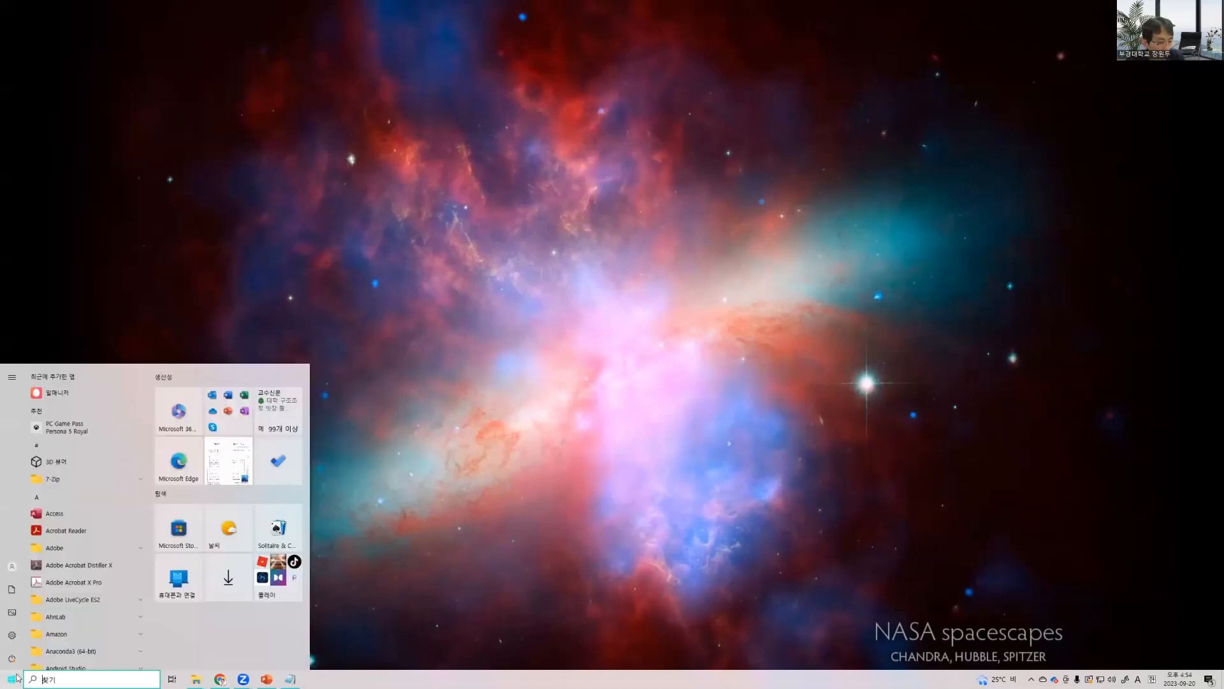
left_click(51, 677)
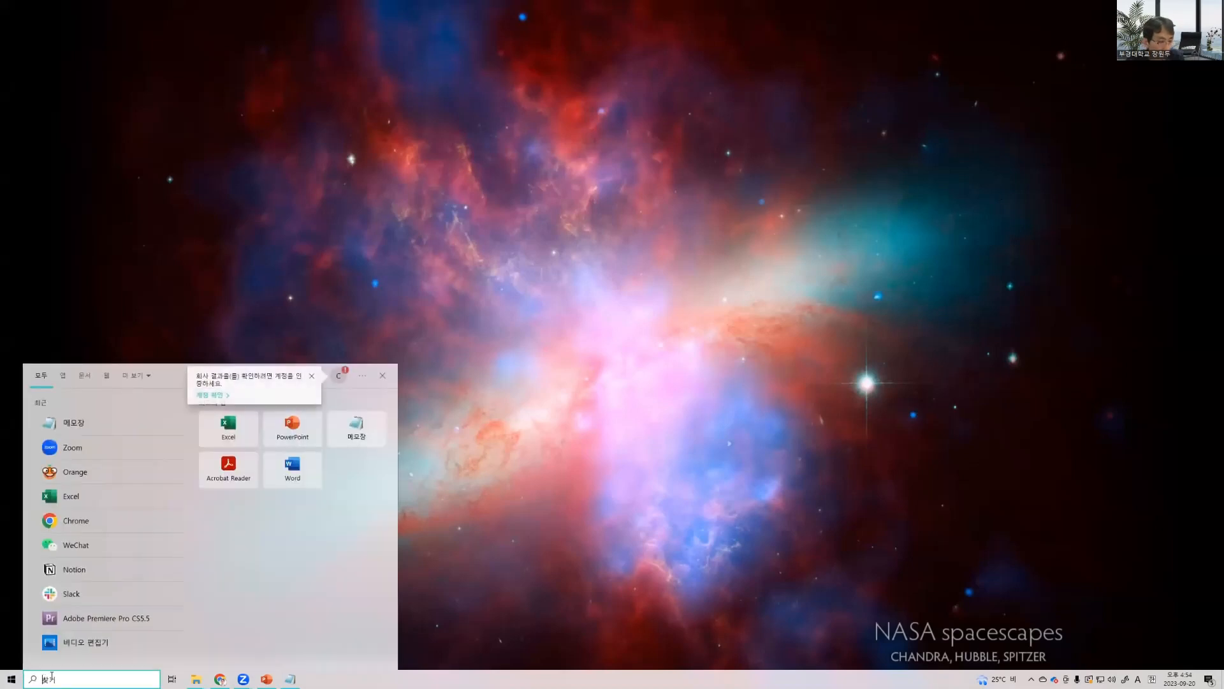
type("oran")
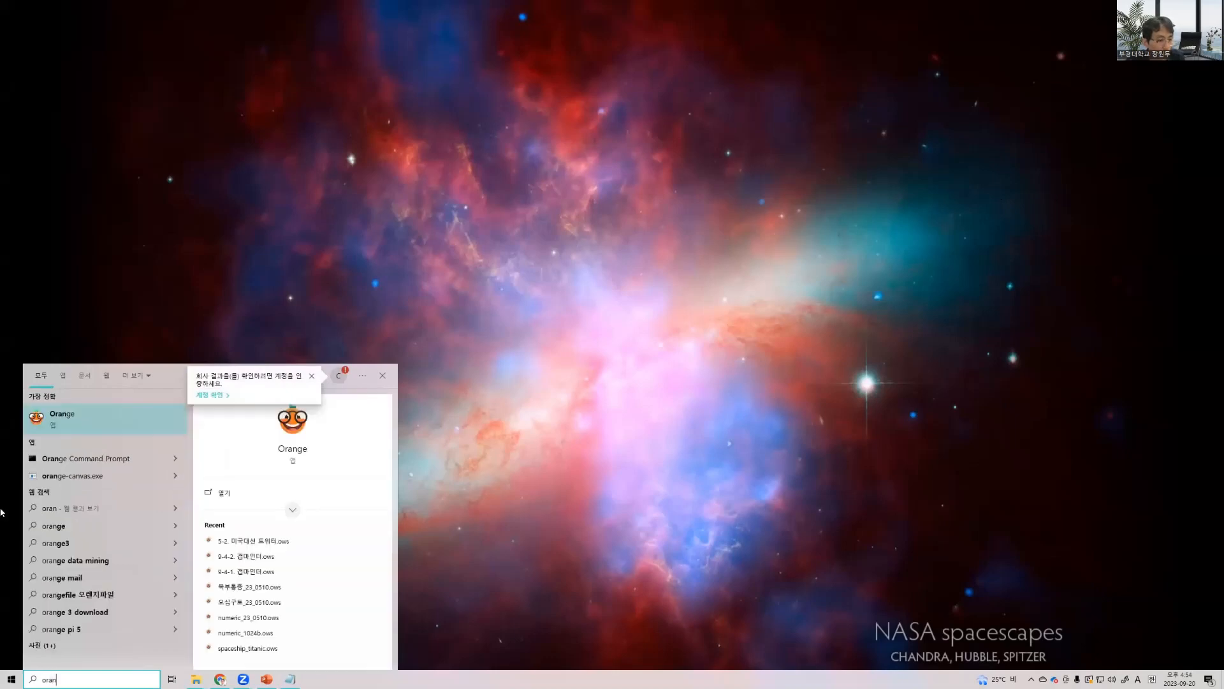
right_click(68, 424)
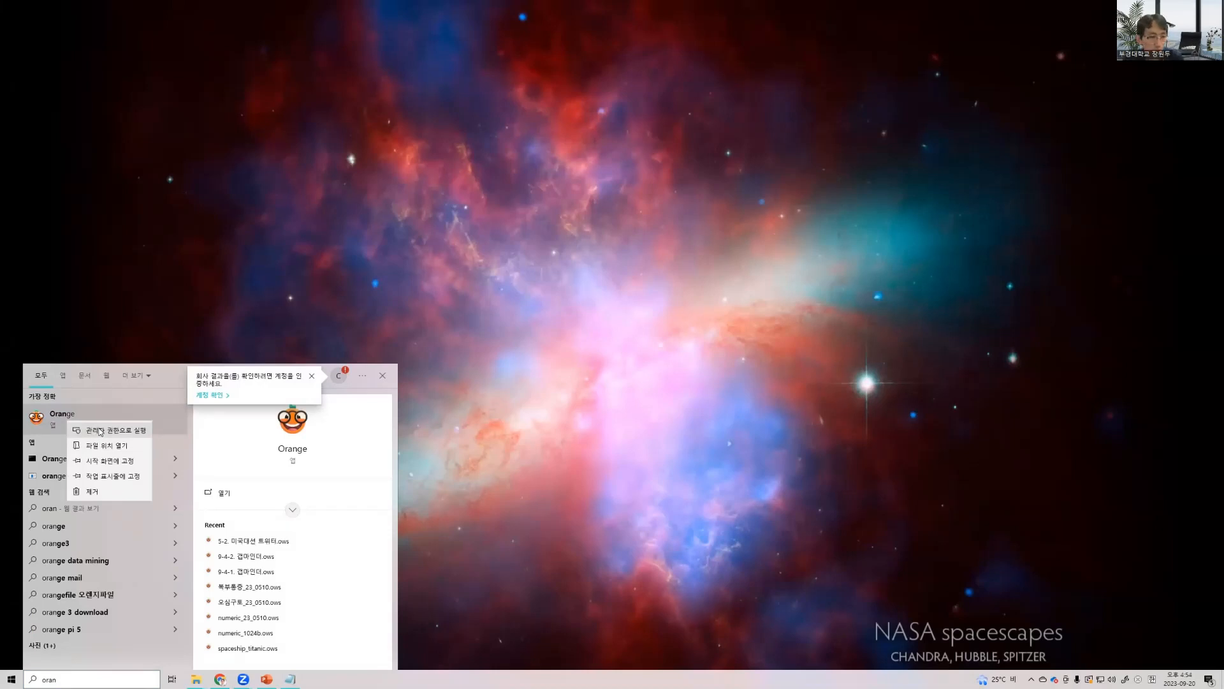
left_click(220, 443)
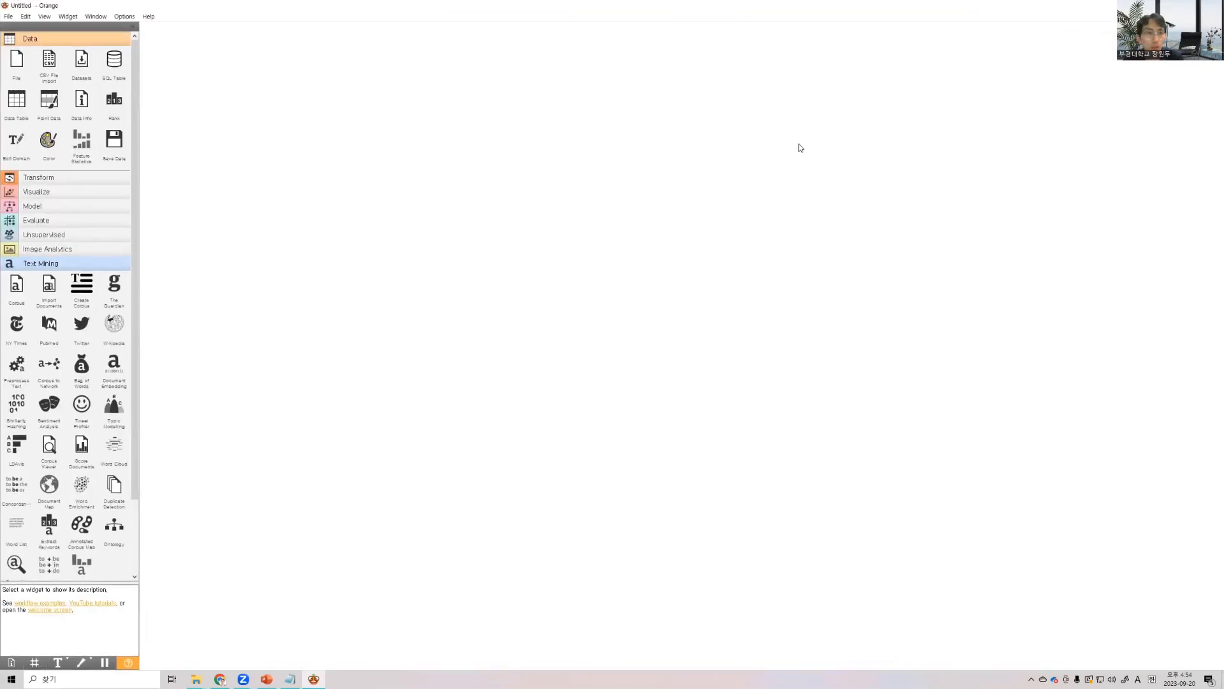
Open the Orange add-on installer and reposition its window on the empty canvas
left_click(125, 16)
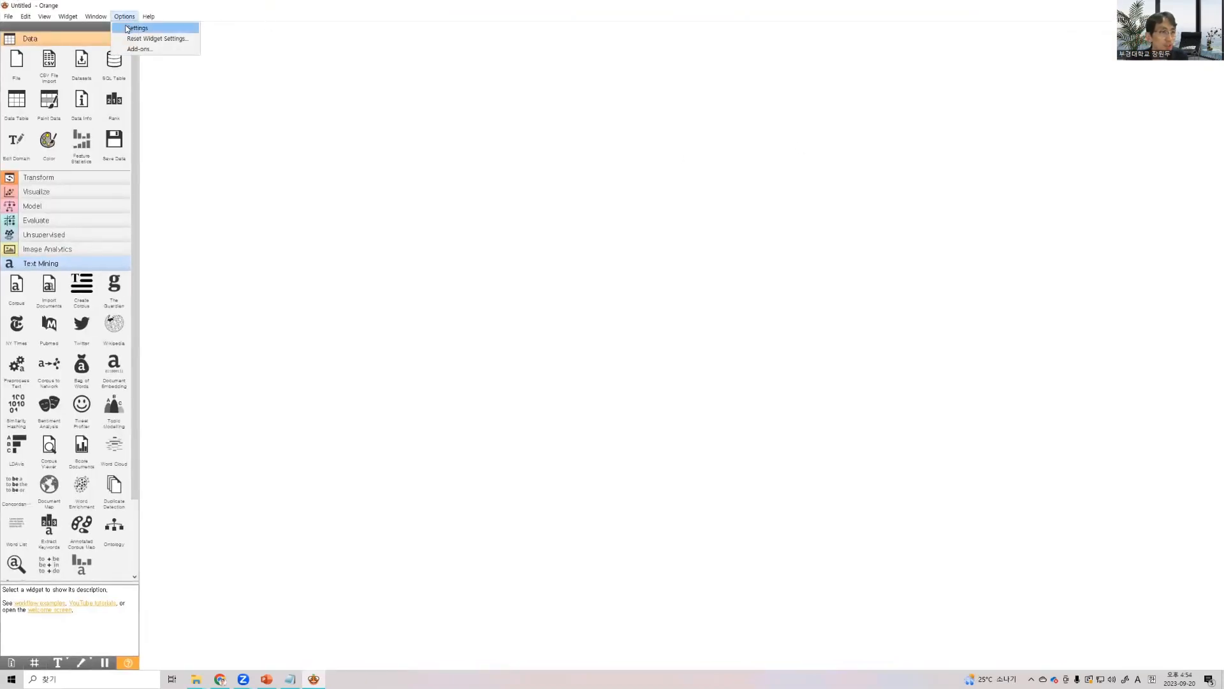
left_click(287, 118)
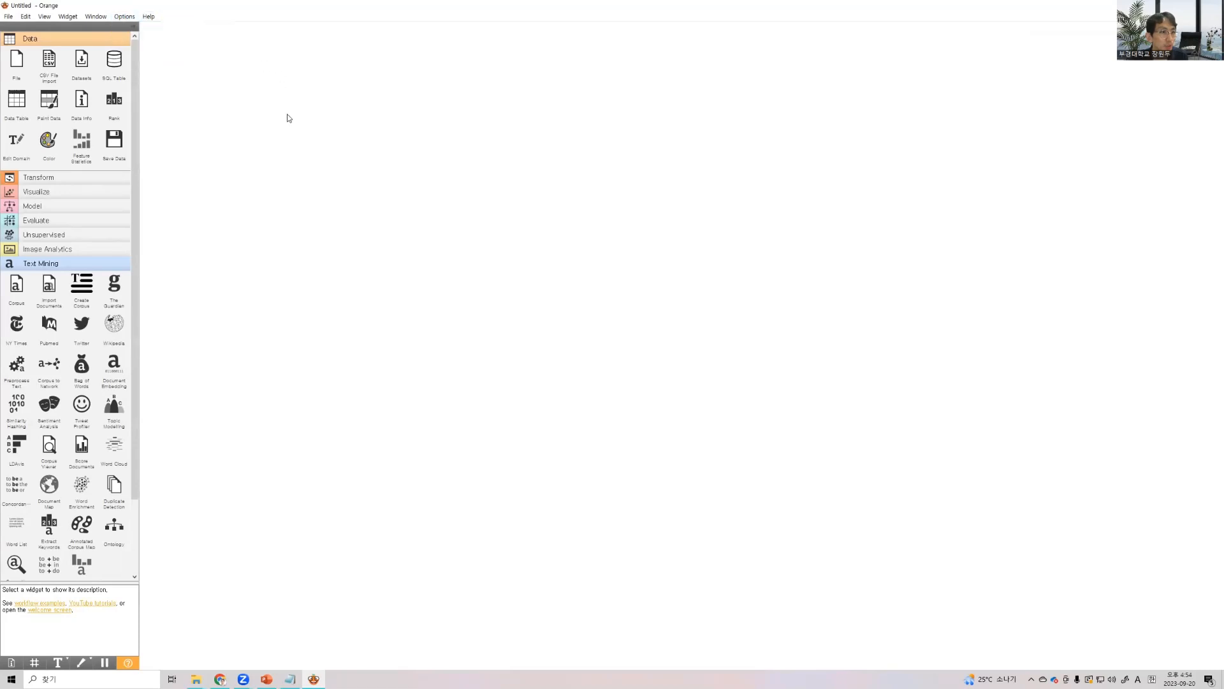
left_click(125, 17)
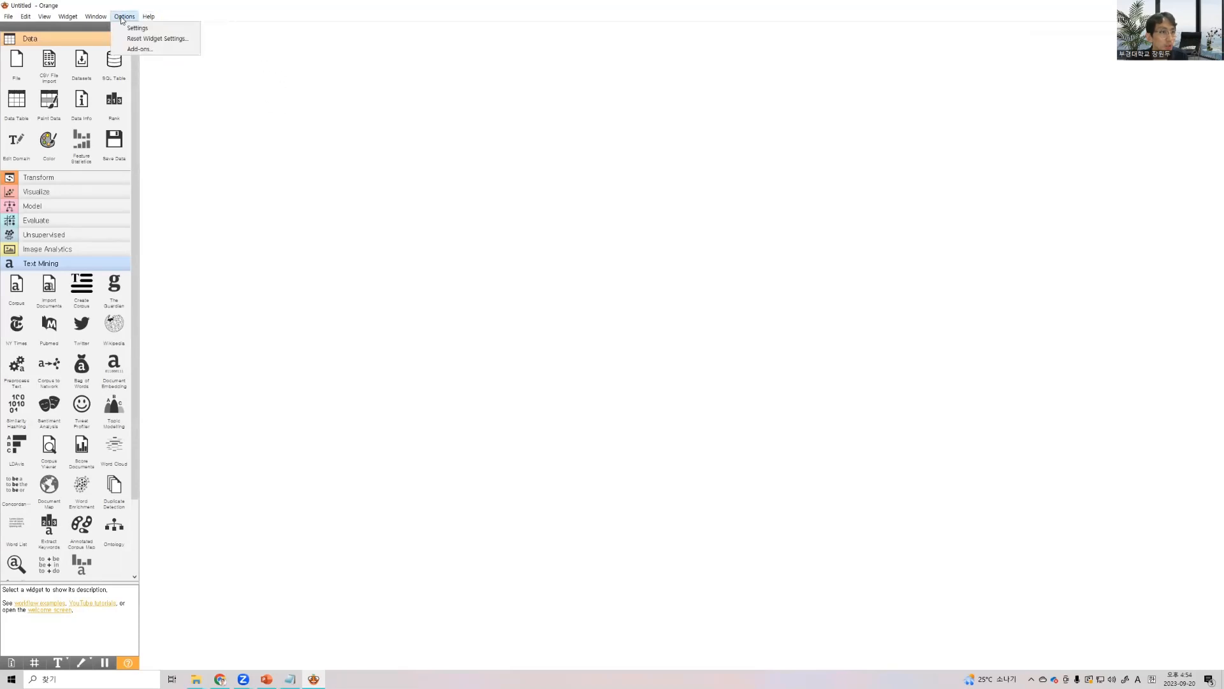
left_click(160, 50)
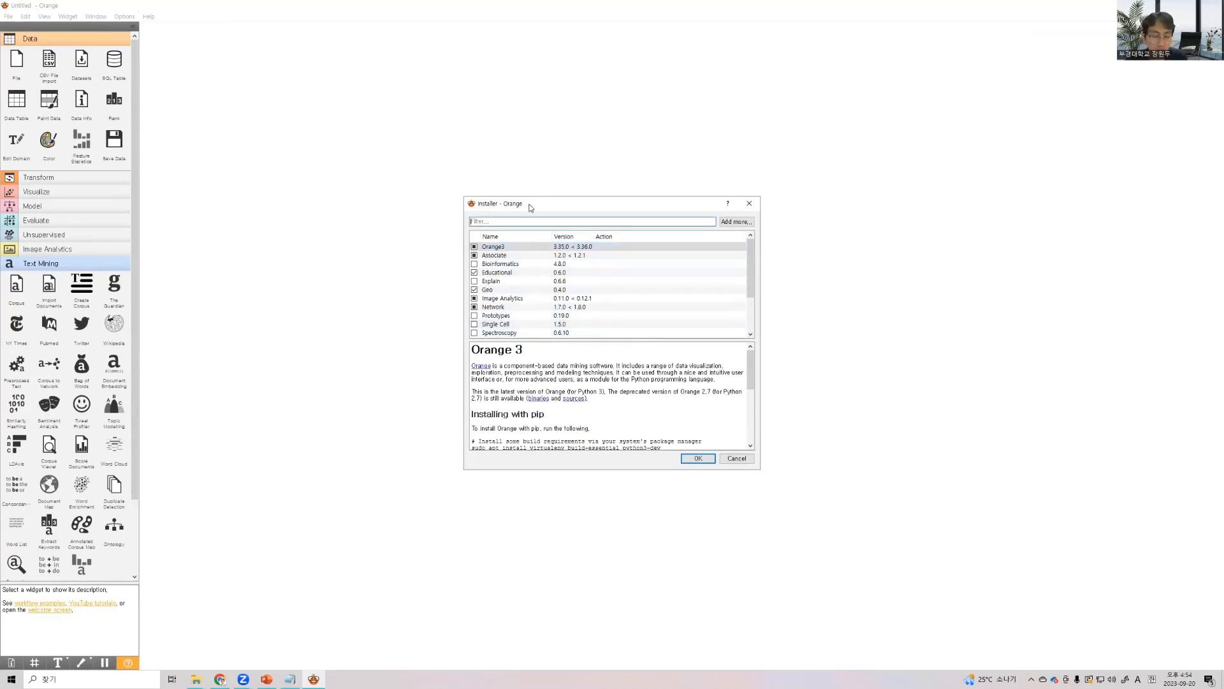
left_click_drag(530, 207, 469, 174)
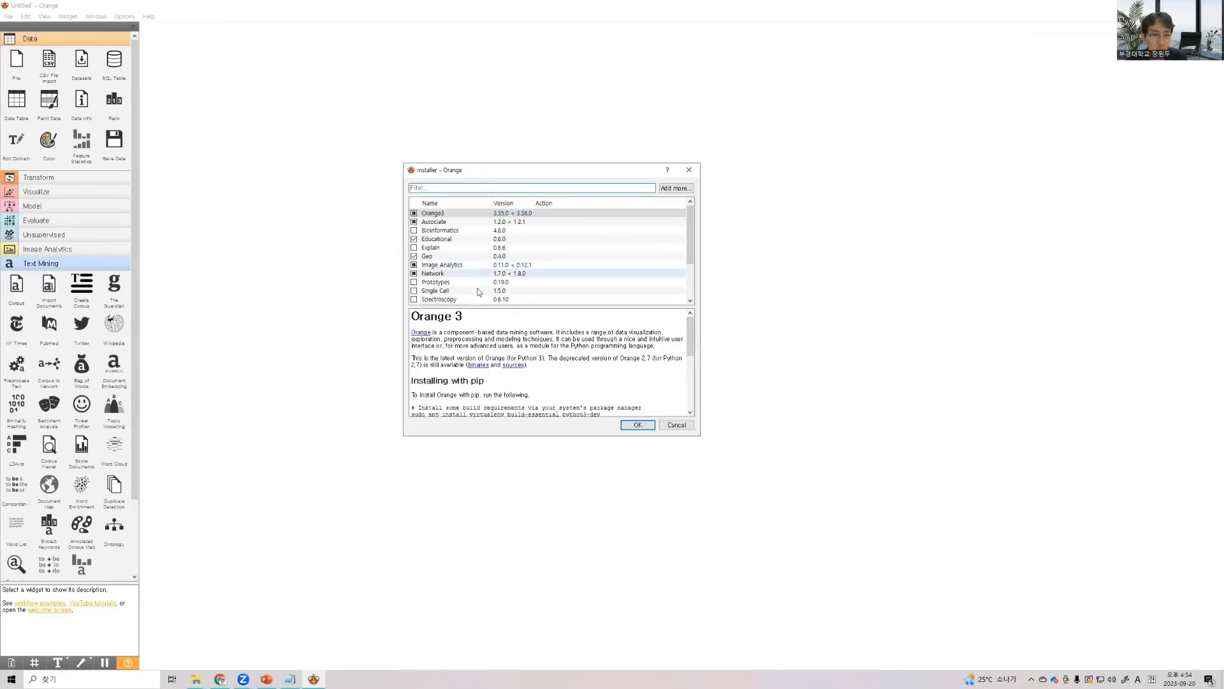
Filter the add-ons by "time", mark Timeseries for Update and start the upgrade
left_click(458, 189)
type("time")
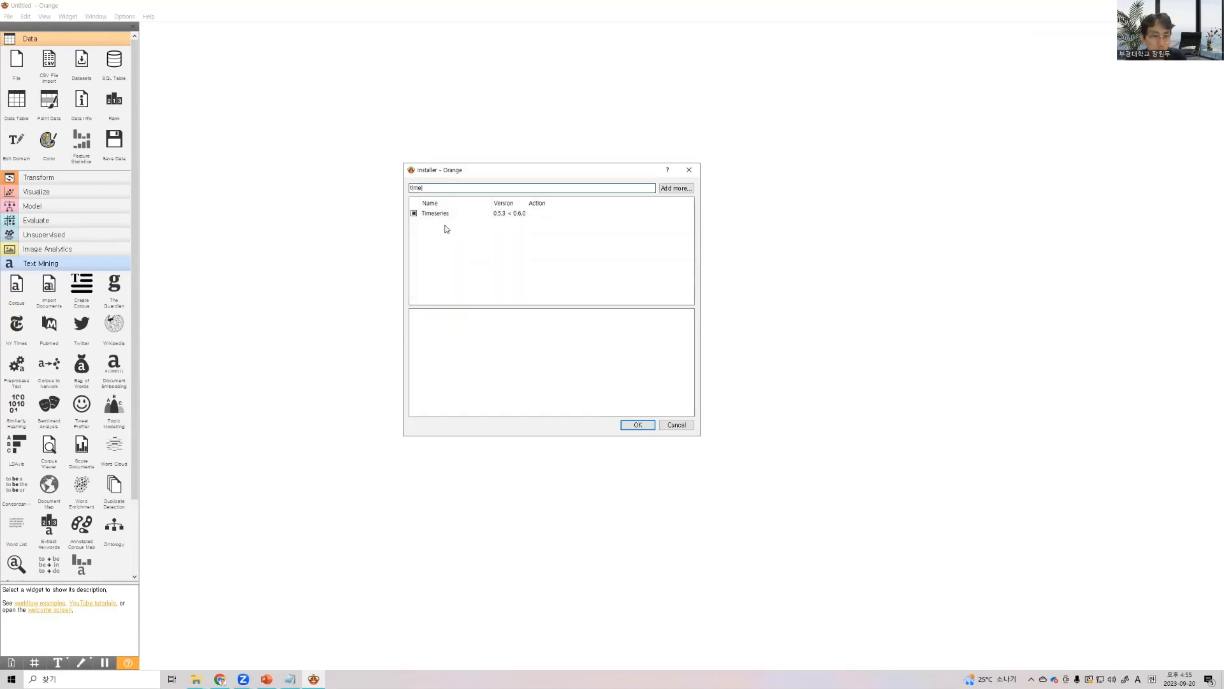
left_click(414, 213)
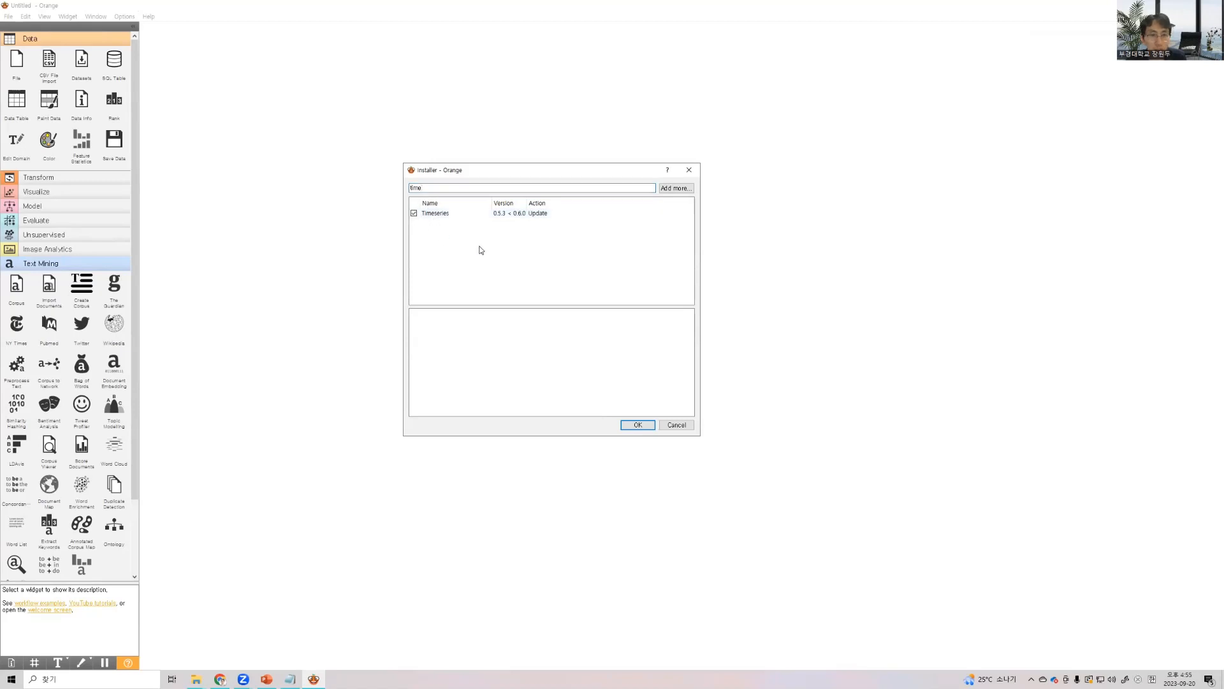
left_click(414, 214)
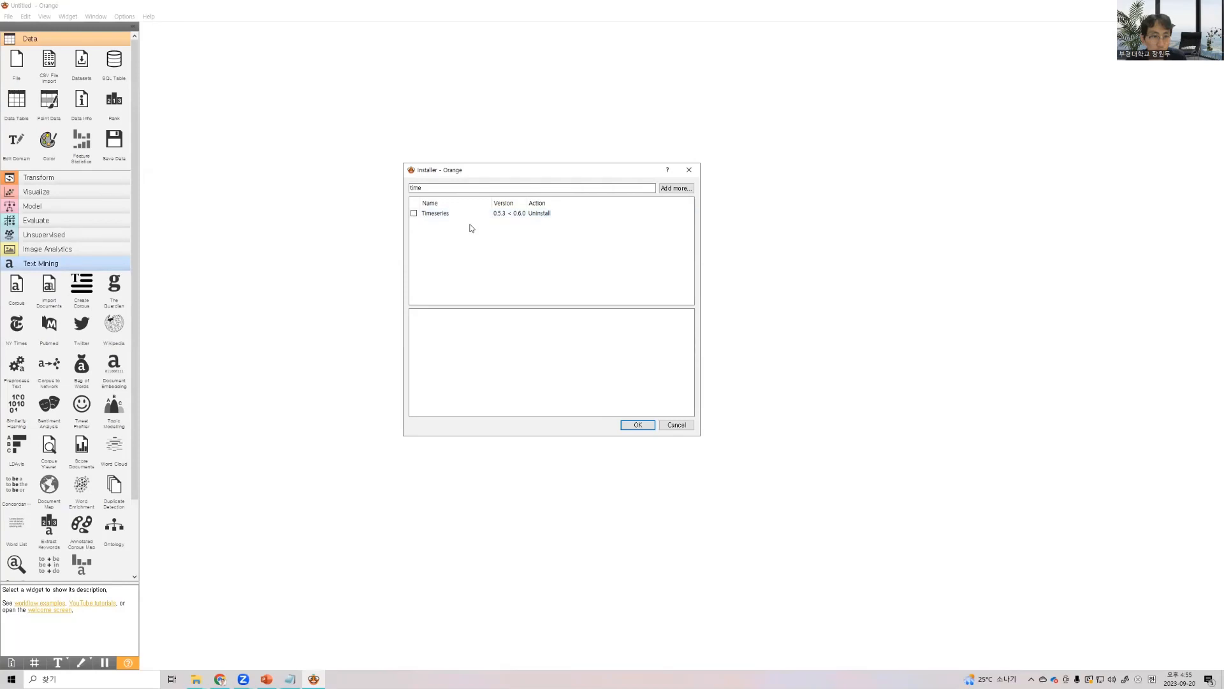
left_click(414, 213)
left_click(413, 213)
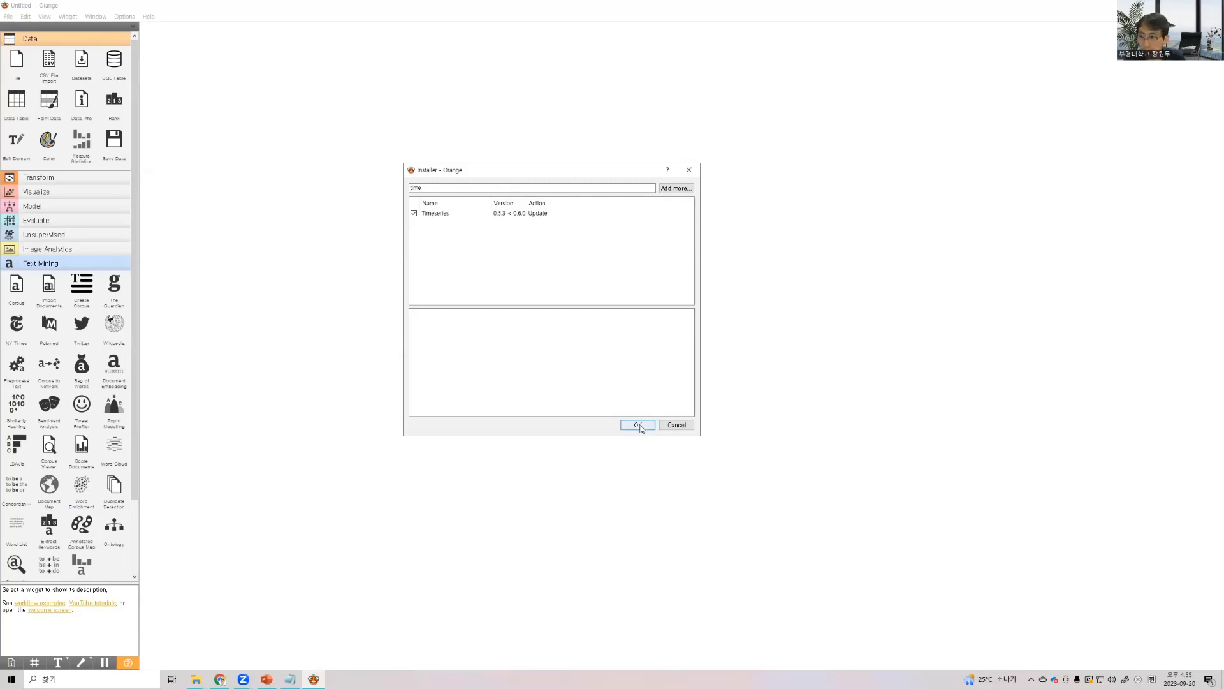
left_click(637, 425)
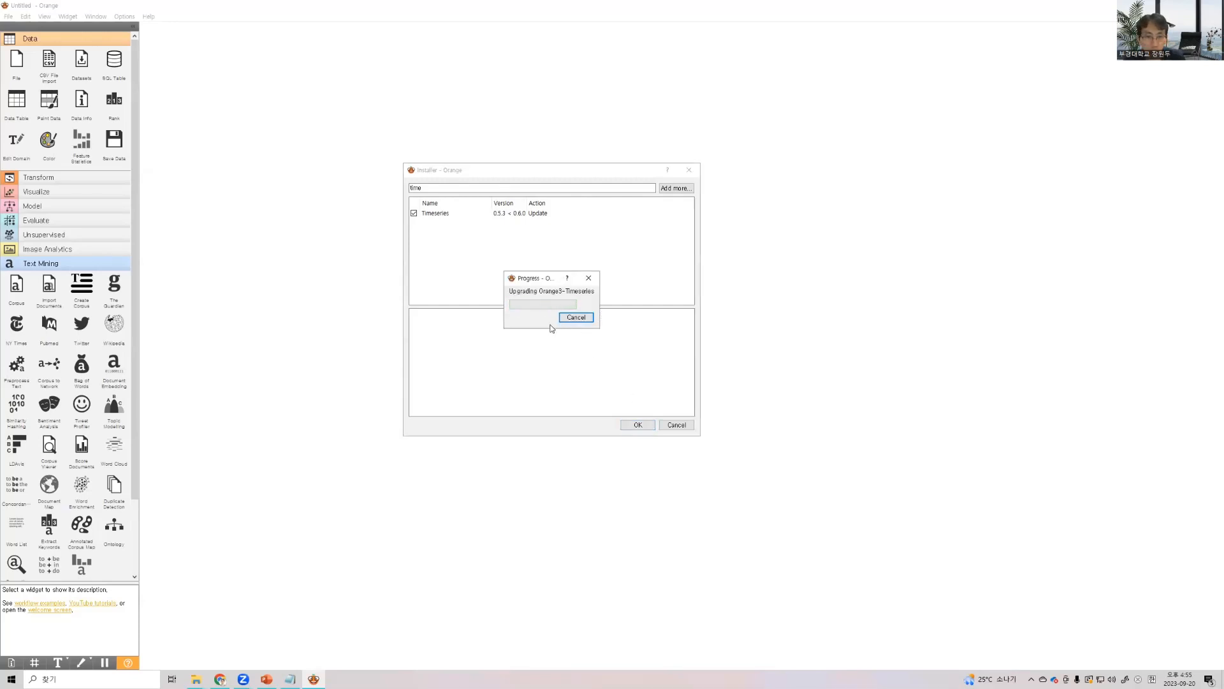